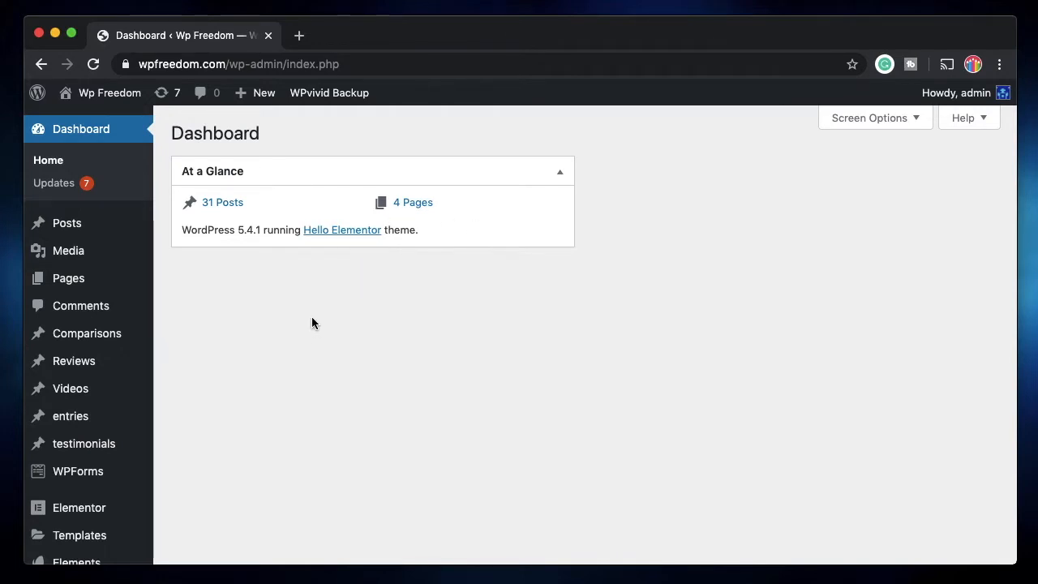
Open the list of saved Elementor templates from the WordPress dashboard.
{"action": "scroll", "coordinate": [310, 322], "scroll_direction": "down", "scroll_amount": 3}
{"action": "mouse_move", "coordinate": [67, 369]}
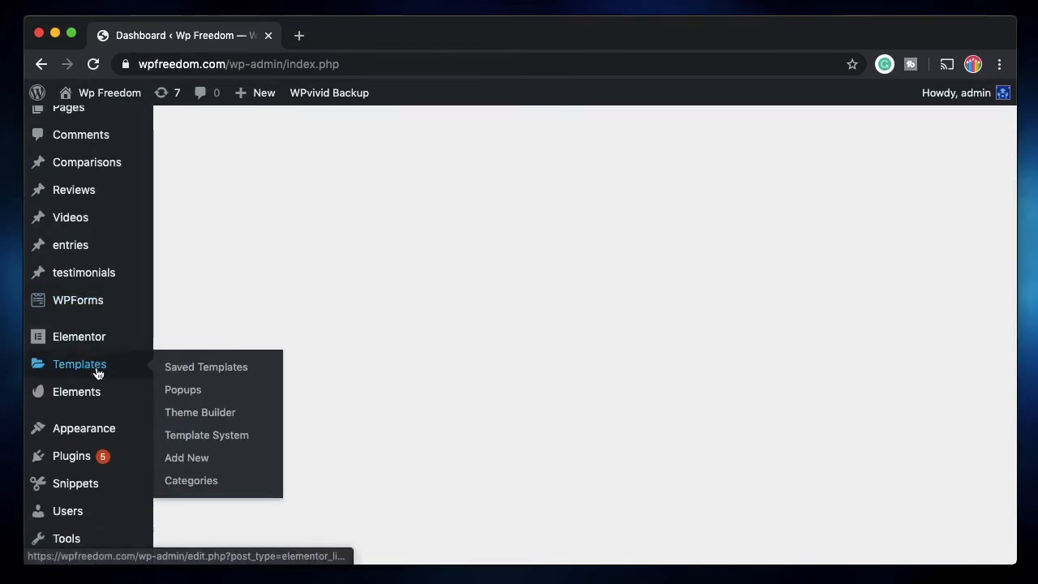
{"action": "left_click", "coordinate": [168, 370]}
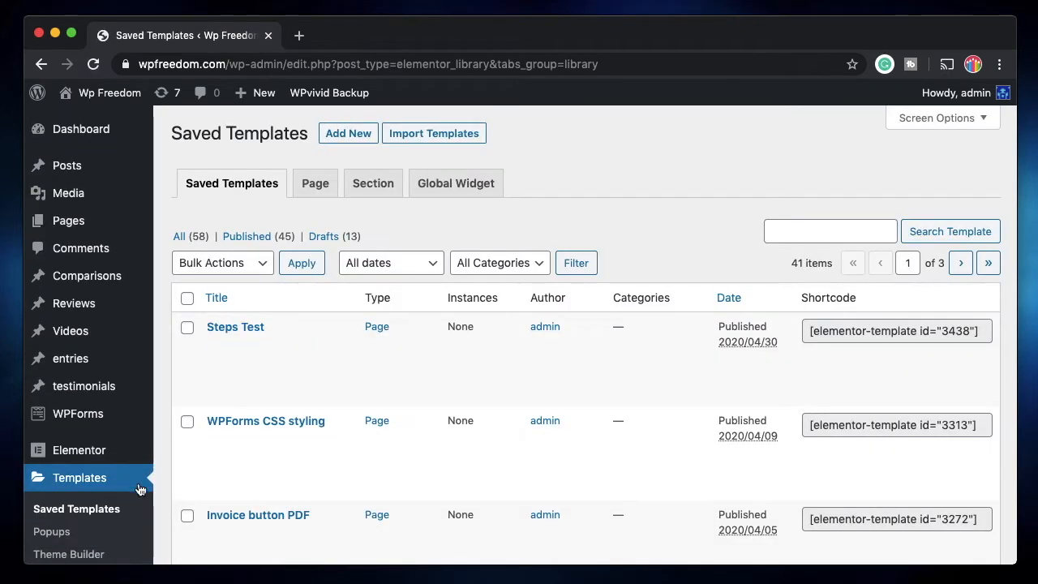
Create a new template of type Page named "dynamic category archives".
{"action": "mouse_move", "coordinate": [82, 452]}
{"action": "left_click", "coordinate": [335, 140]}
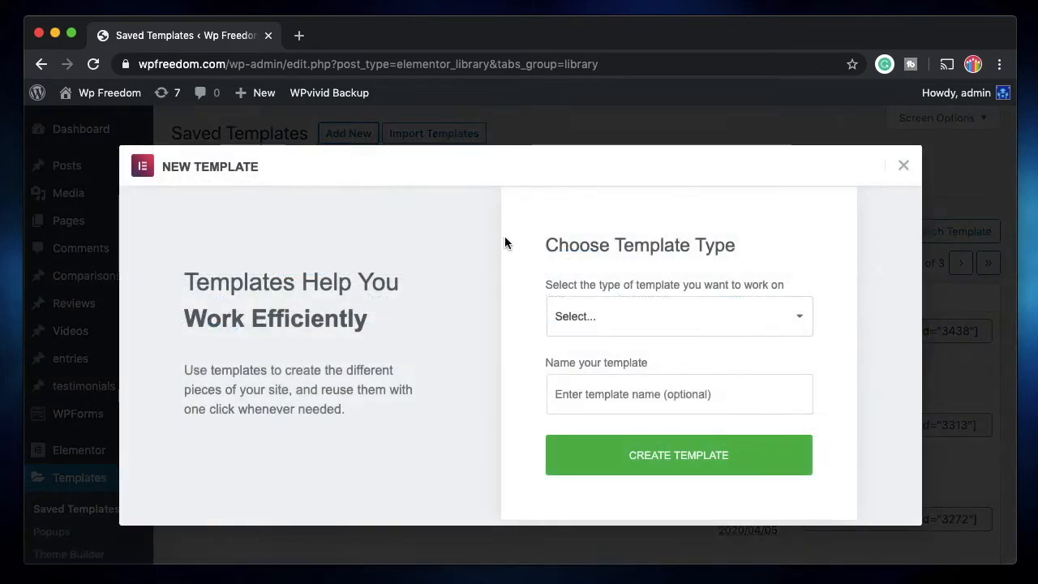
{"action": "left_click", "coordinate": [631, 327]}
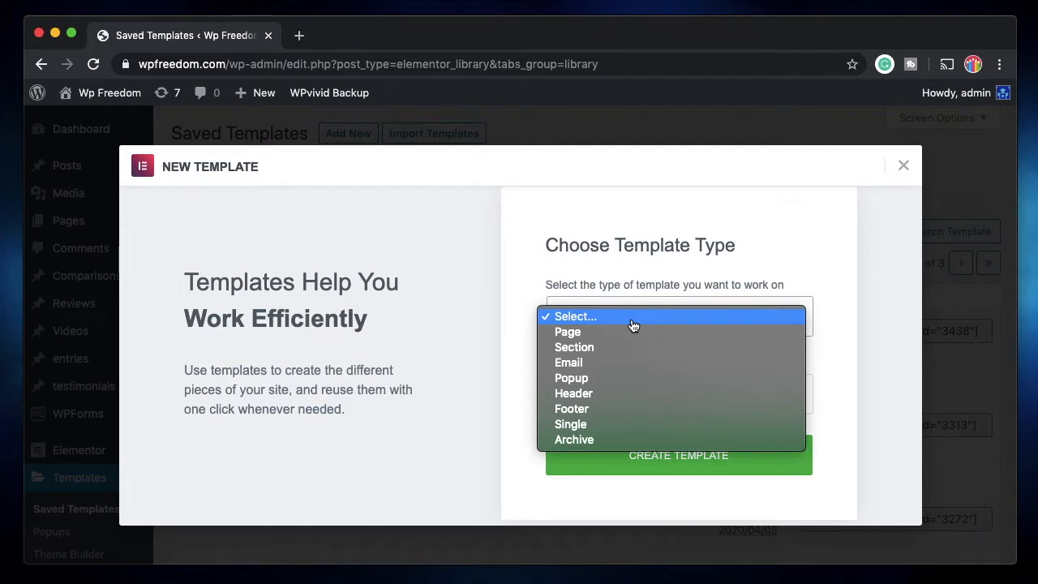
{"action": "left_click", "coordinate": [624, 333]}
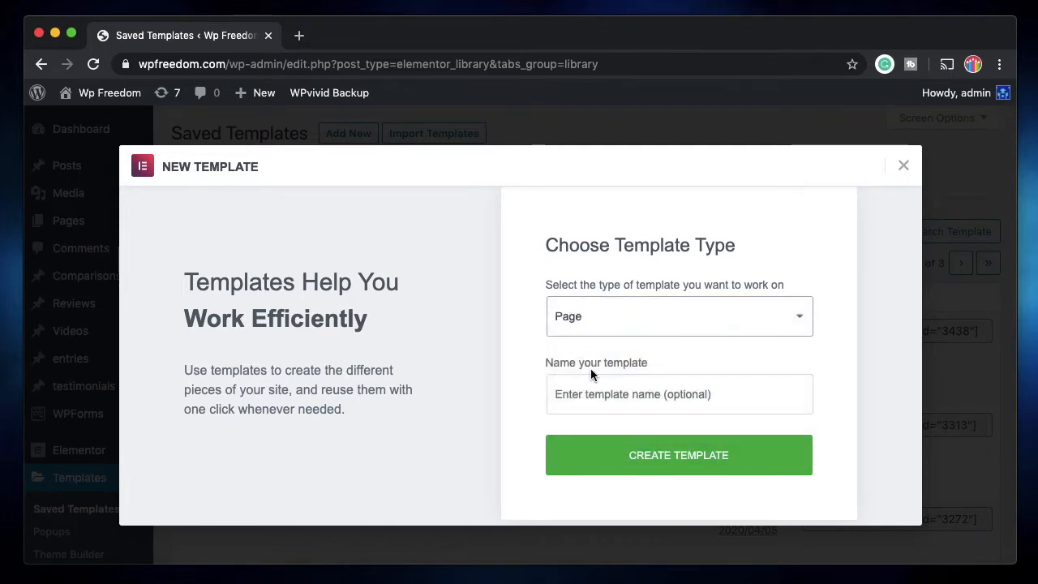
{"action": "left_click", "coordinate": [601, 393]}
{"action": "type", "text": "dy"}
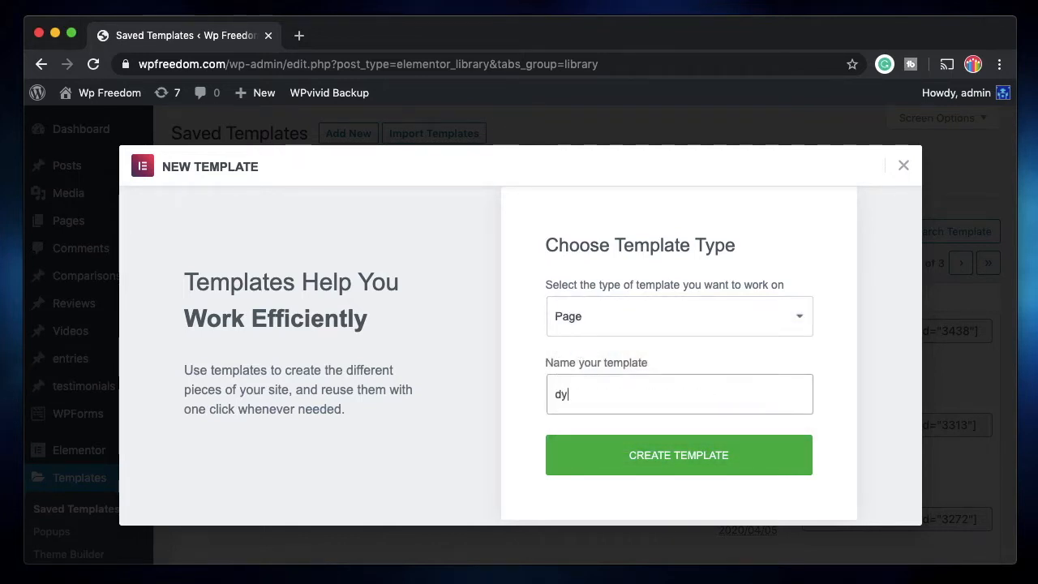
{"action": "type", "text": "namic categ"}
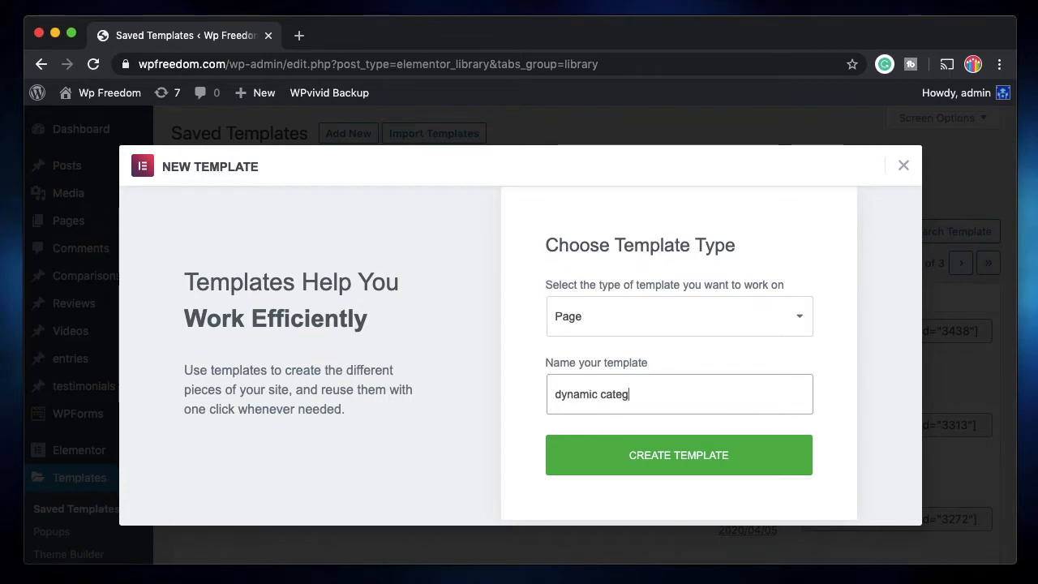
{"action": "type", "text": "ory archives"}
{"action": "left_click", "coordinate": [639, 459]}
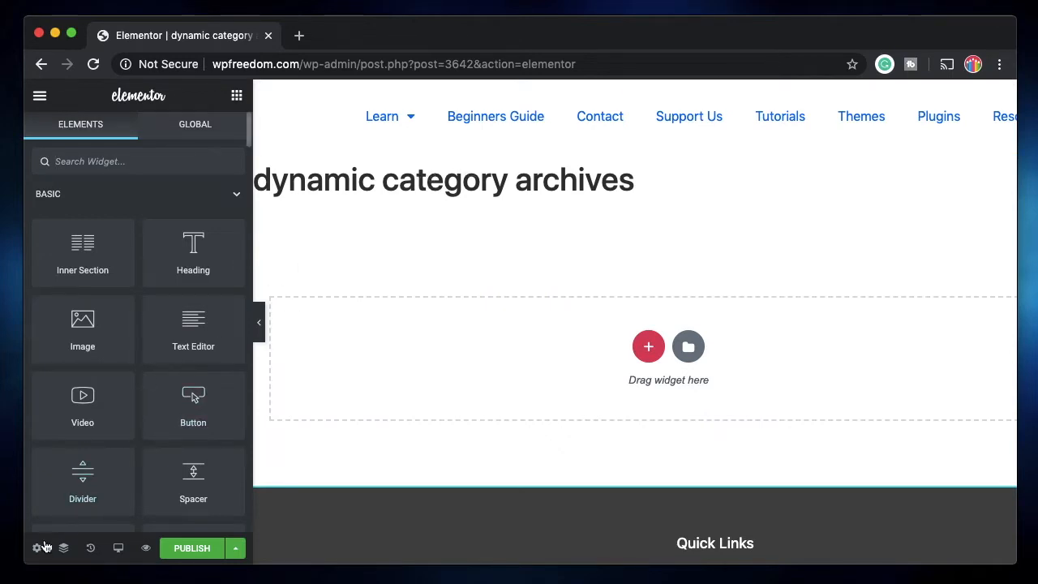
Hide the page title and set the page layout to Elementor Full Width.
{"action": "left_click", "coordinate": [37, 550]}
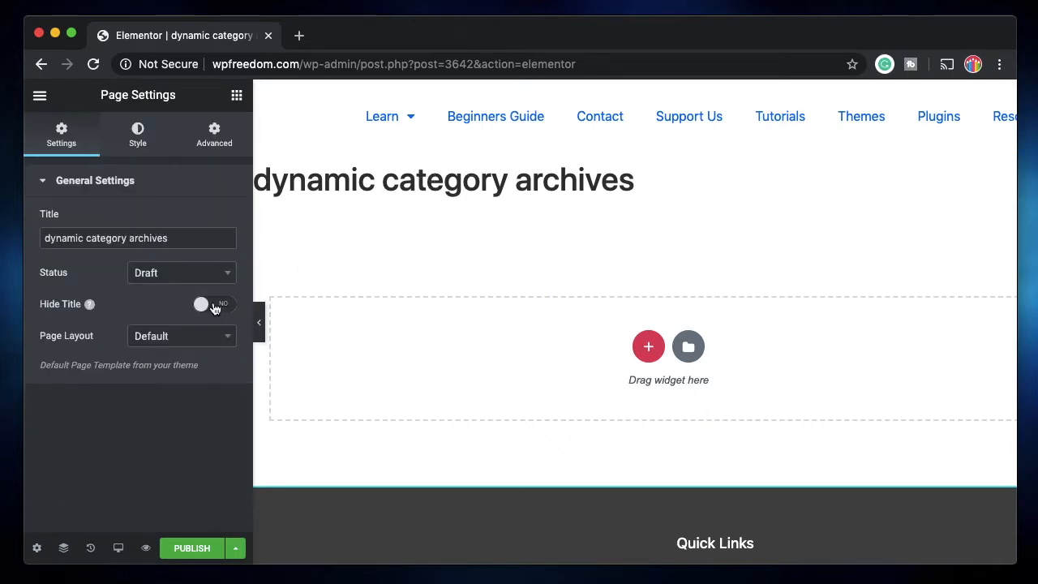
{"action": "left_click", "coordinate": [213, 306]}
{"action": "left_click", "coordinate": [191, 336]}
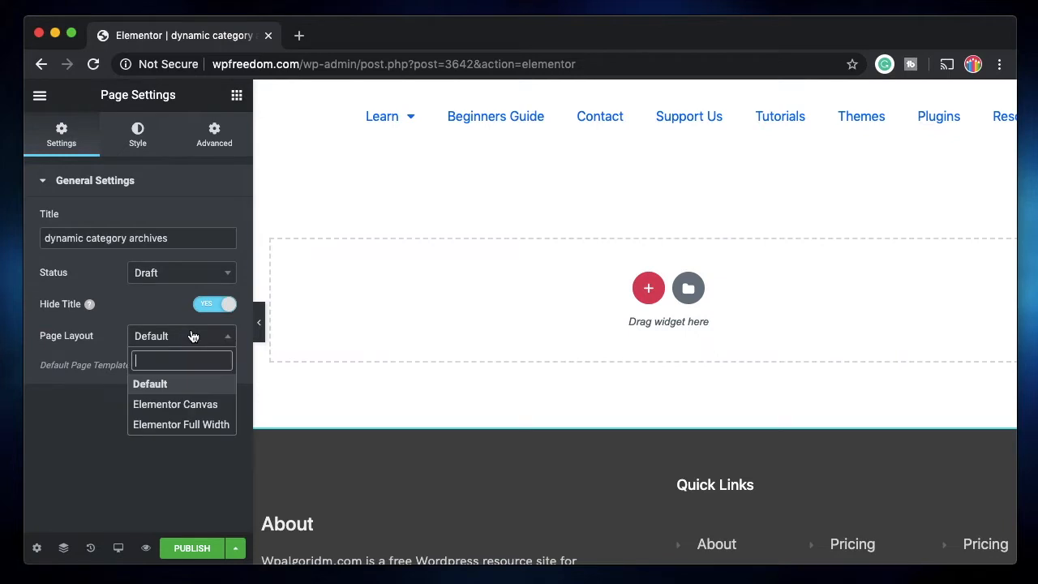
{"action": "left_click", "coordinate": [182, 424]}
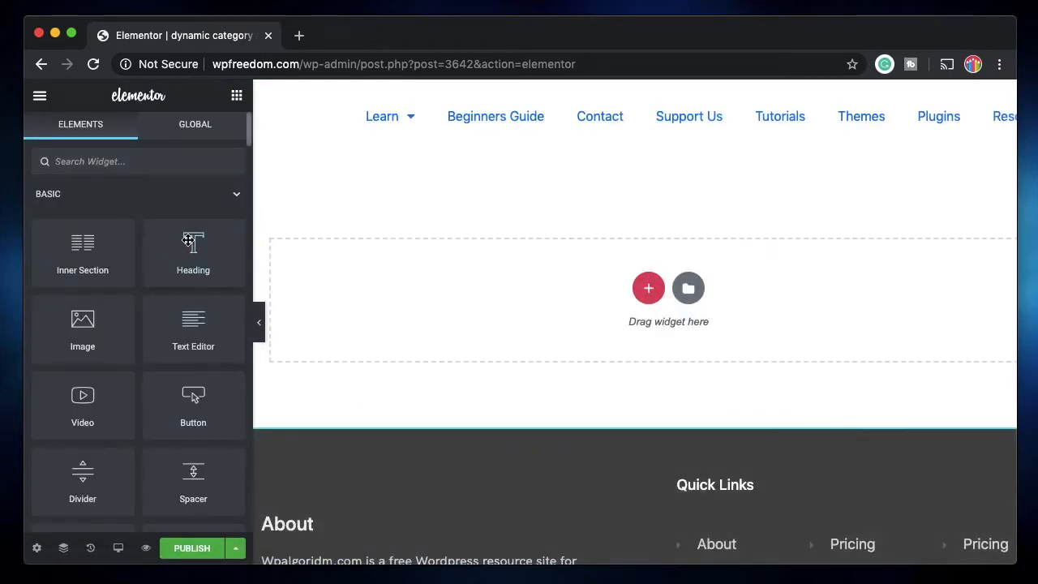
Add a Dynamic Posts widget to the empty section of the page and look over its post grid.
{"action": "left_click", "coordinate": [197, 197]}
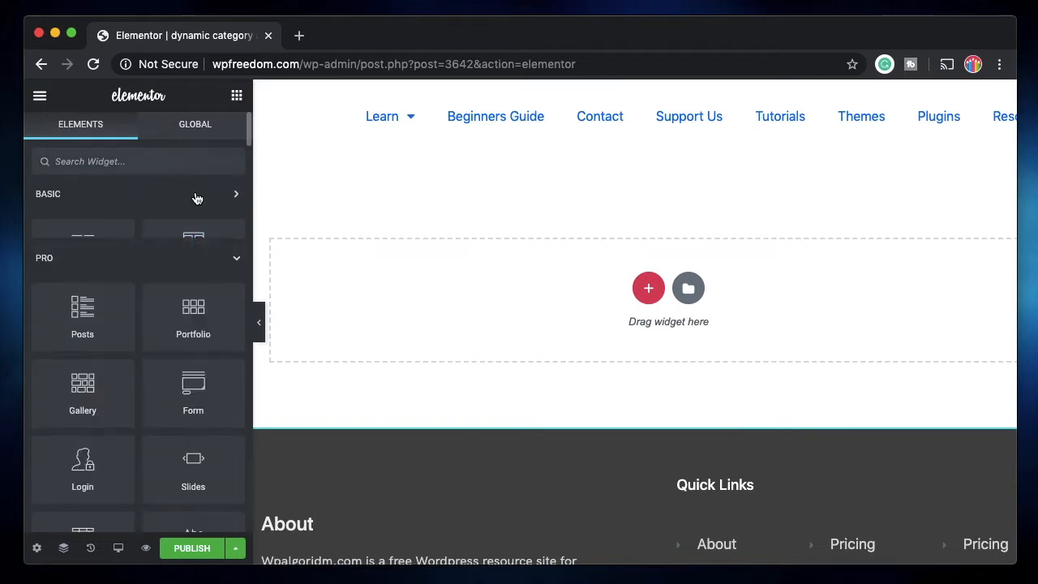
{"action": "left_click", "coordinate": [187, 247]}
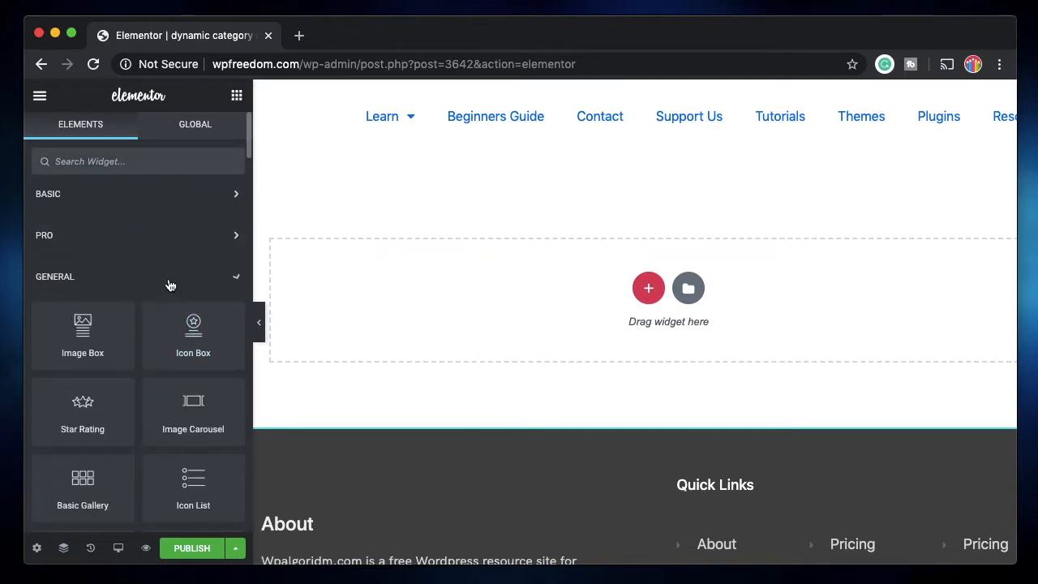
{"action": "left_click", "coordinate": [171, 285]}
{"action": "scroll", "coordinate": [170, 285], "scroll_direction": "down", "scroll_amount": 3}
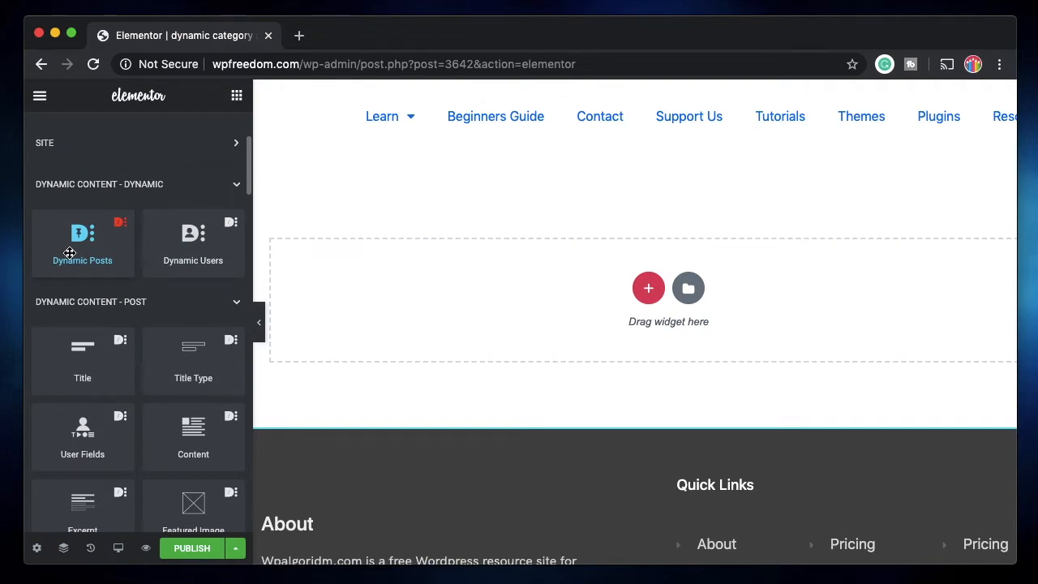
{"action": "left_click_drag", "start_coordinate": [71, 252], "coordinate": [617, 324]}
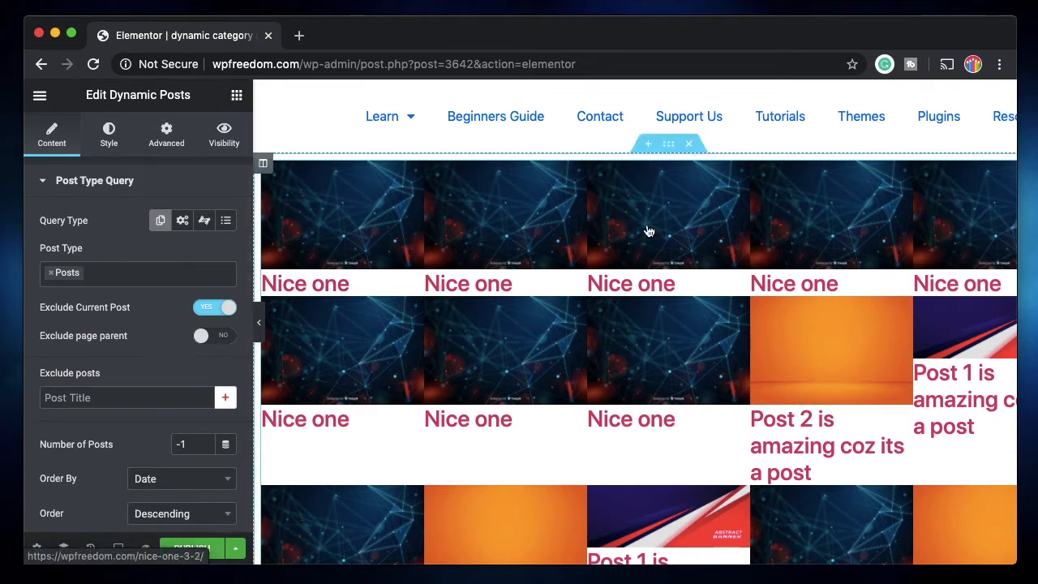
{"action": "scroll", "coordinate": [649, 231], "scroll_direction": "right", "scroll_amount": 2}
{"action": "scroll", "coordinate": [746, 287], "scroll_direction": "down", "scroll_amount": 5}
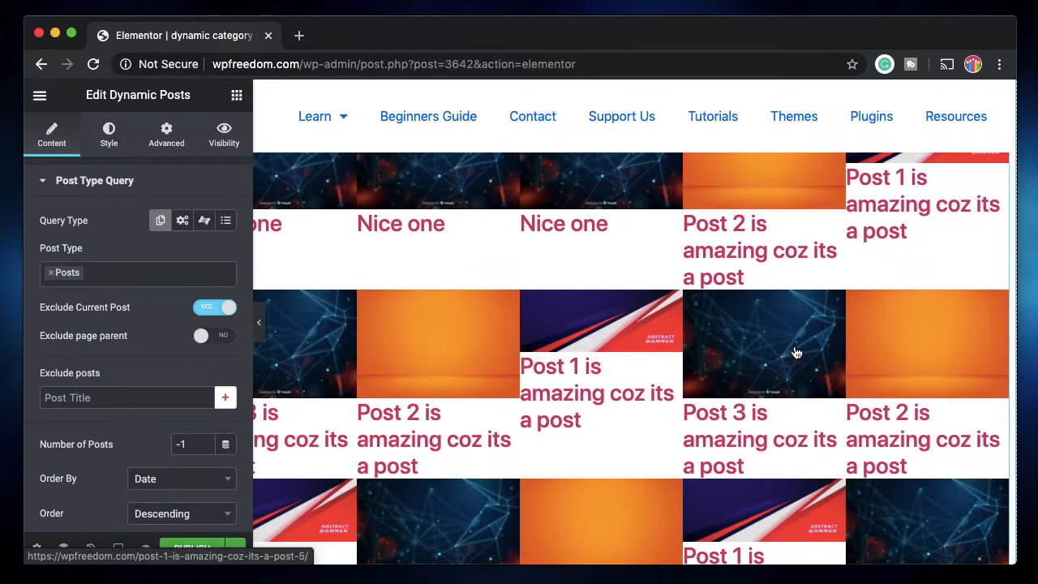
{"action": "scroll", "coordinate": [790, 345], "scroll_direction": "left", "scroll_amount": 2}
{"action": "scroll", "coordinate": [665, 343], "scroll_direction": "up", "scroll_amount": 5}
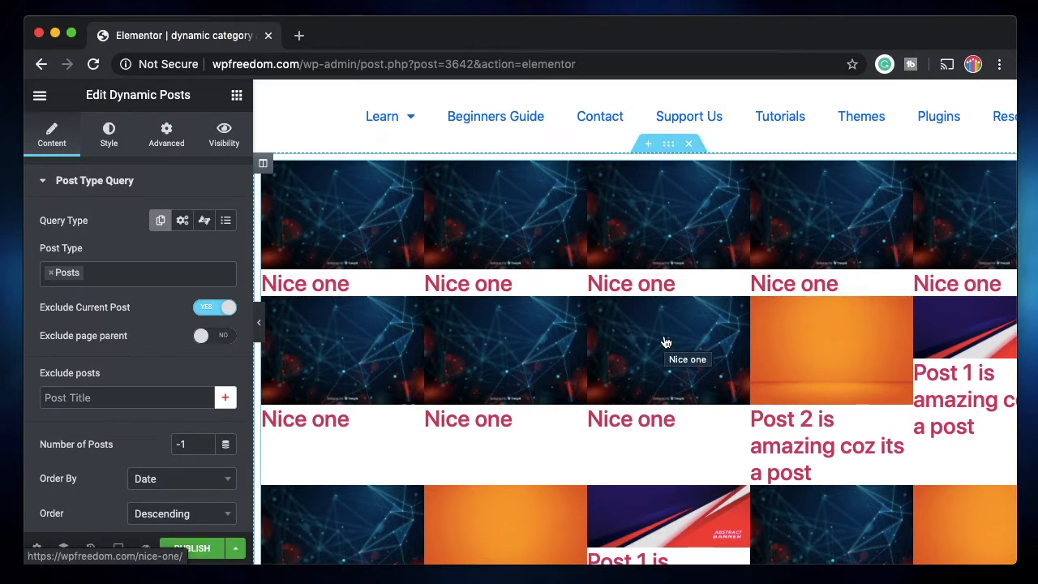
Filter the Dynamic Posts query by the Categories (category) taxonomy with Dynamic Current Post Terms enabled, and publish the template.
{"action": "scroll", "coordinate": [109, 391], "scroll_direction": "down", "scroll_amount": 3}
{"action": "scroll", "coordinate": [110, 393], "scroll_direction": "down", "scroll_amount": 1}
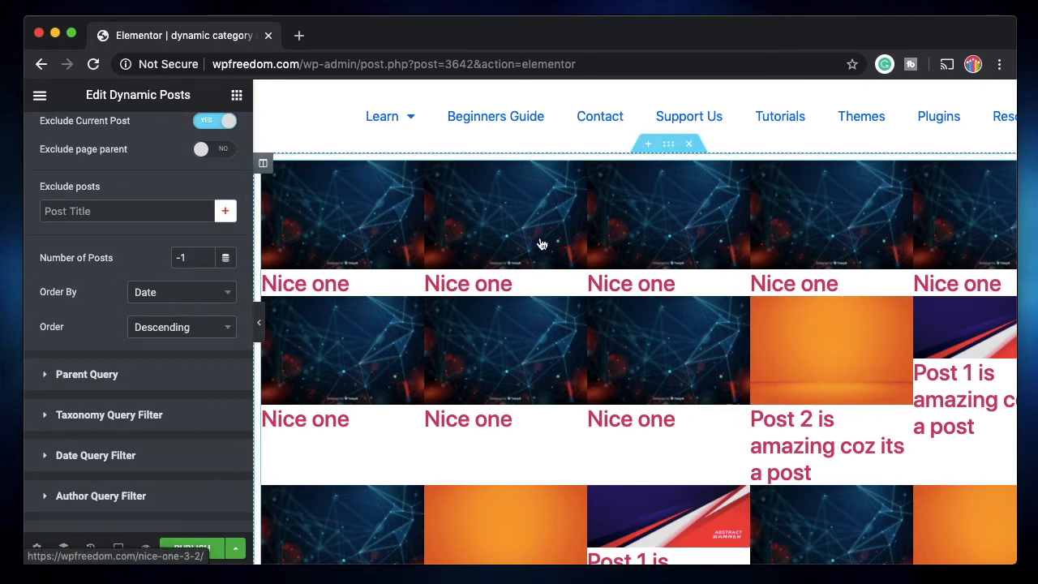
{"action": "scroll", "coordinate": [190, 203], "scroll_direction": "up", "scroll_amount": 3}
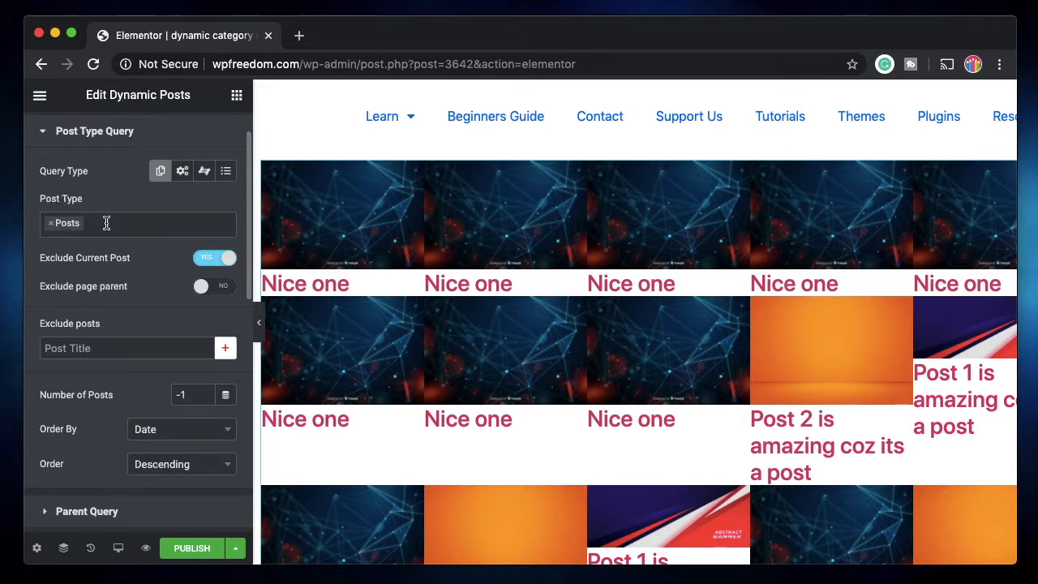
{"action": "scroll", "coordinate": [106, 223], "scroll_direction": "down", "scroll_amount": 3}
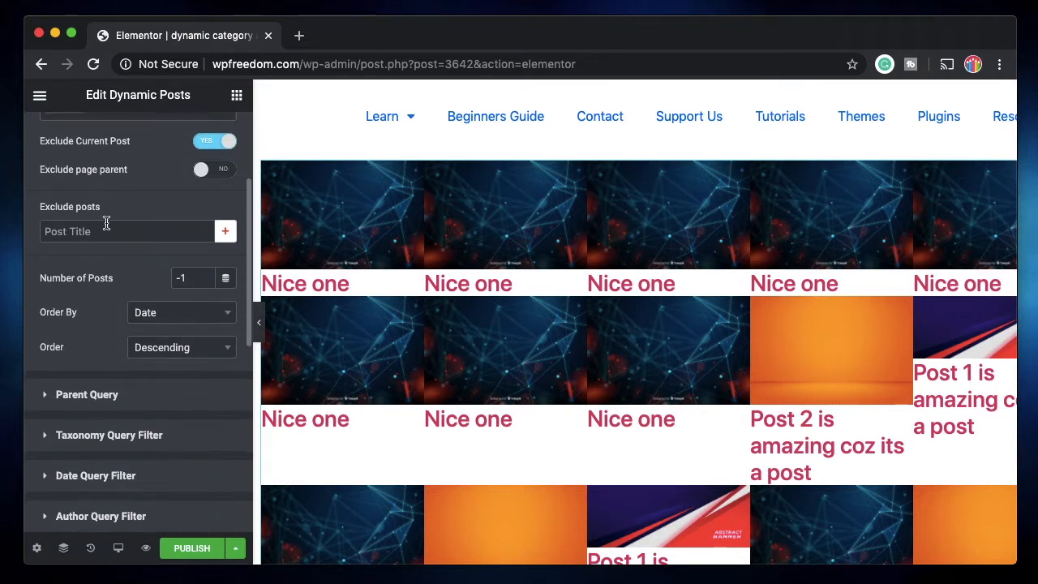
{"action": "left_click", "coordinate": [107, 434]}
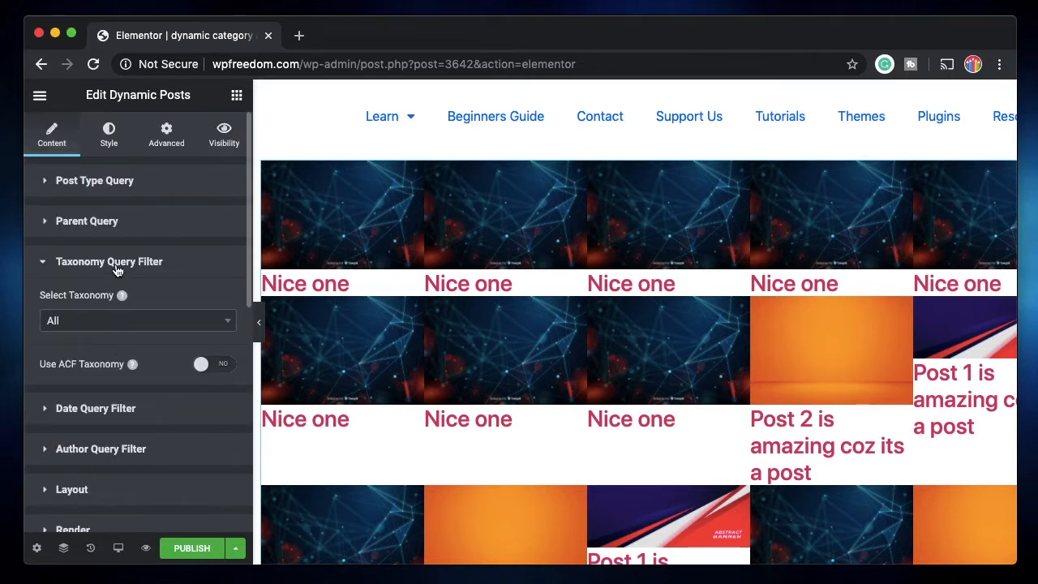
{"action": "left_click", "coordinate": [167, 322]}
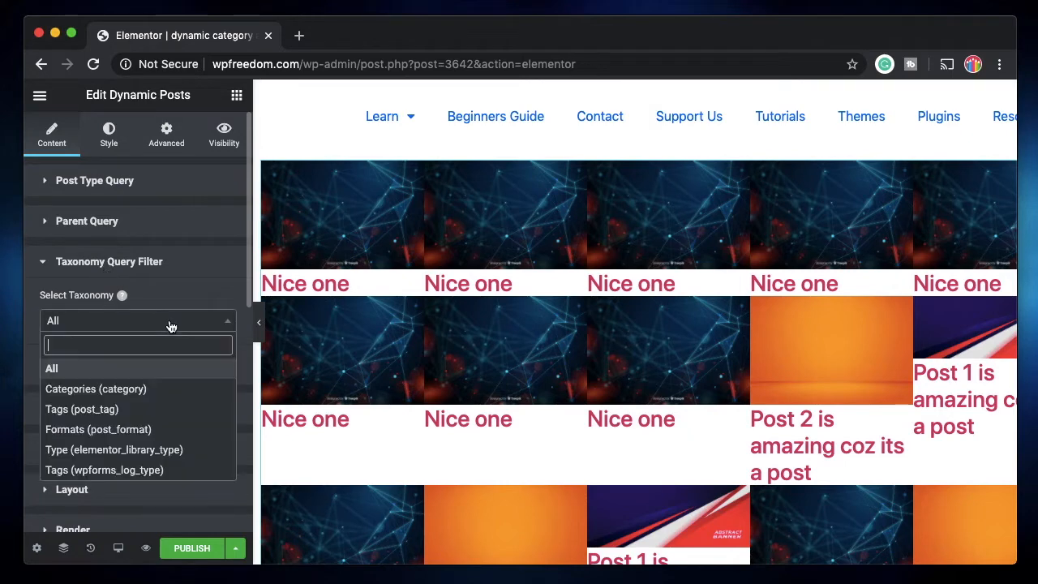
{"action": "left_click", "coordinate": [118, 390]}
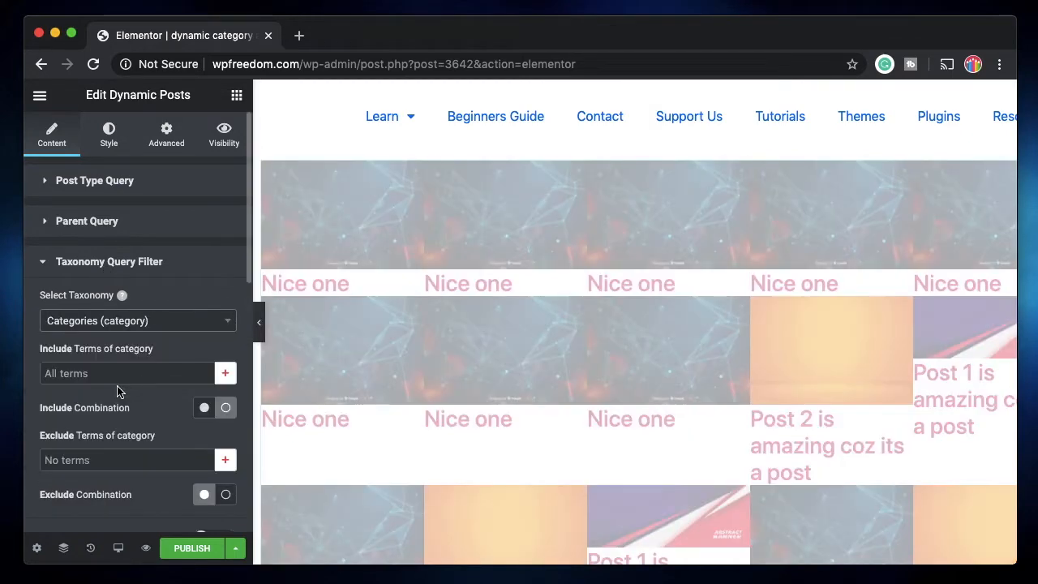
{"action": "scroll", "coordinate": [121, 381], "scroll_direction": "down", "scroll_amount": 5}
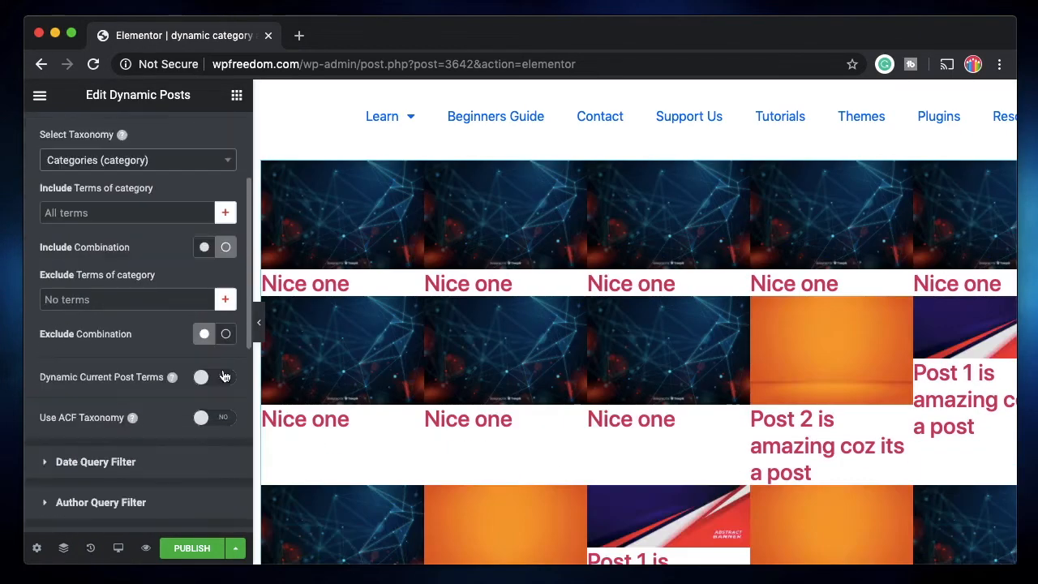
{"action": "left_click", "coordinate": [215, 378]}
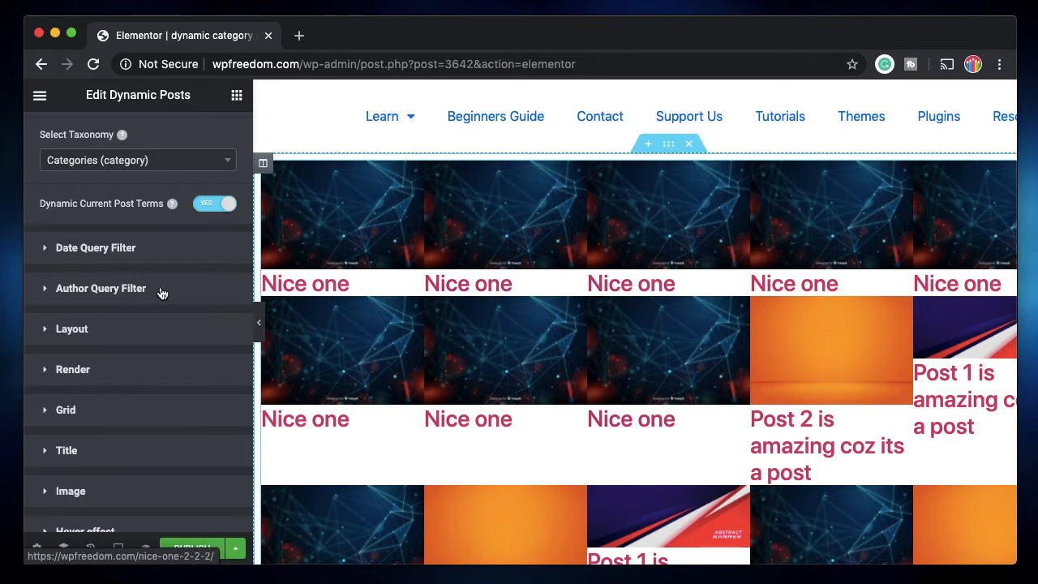
{"action": "scroll", "coordinate": [154, 300], "scroll_direction": "up", "scroll_amount": 3}
{"action": "left_click", "coordinate": [192, 549]}
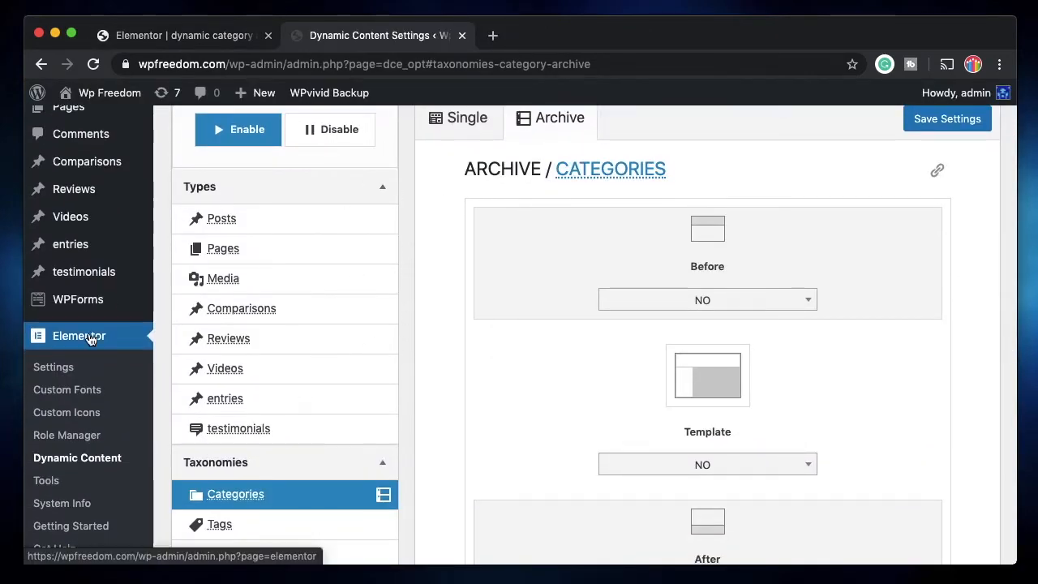
In the Dynamic Content template system, assign the "[page] dynamic category archives" template to the Categories archive.
{"action": "scroll", "coordinate": [32, 340], "scroll_direction": "down", "scroll_amount": 1}
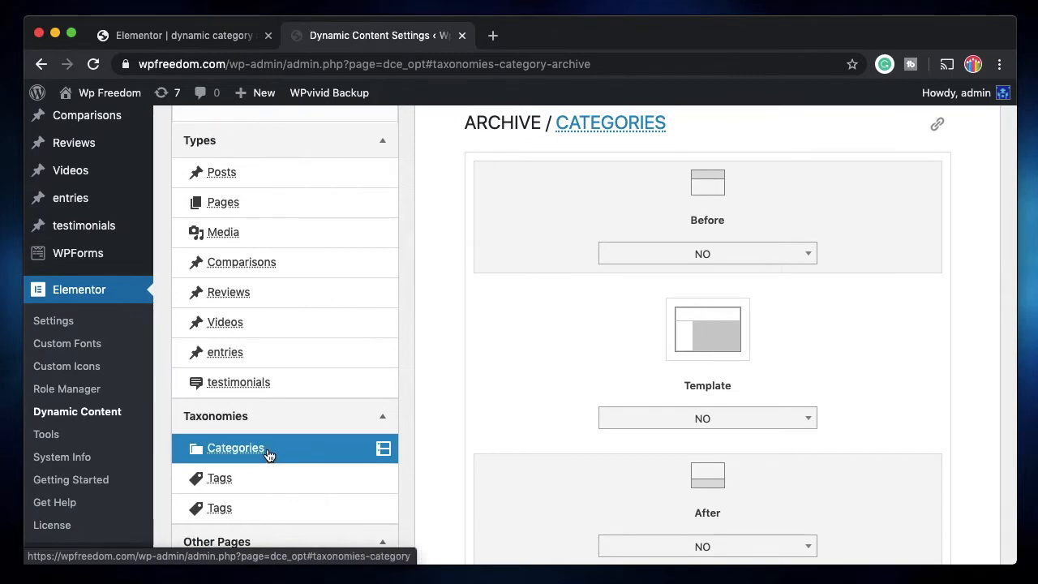
{"action": "left_click", "coordinate": [199, 35]}
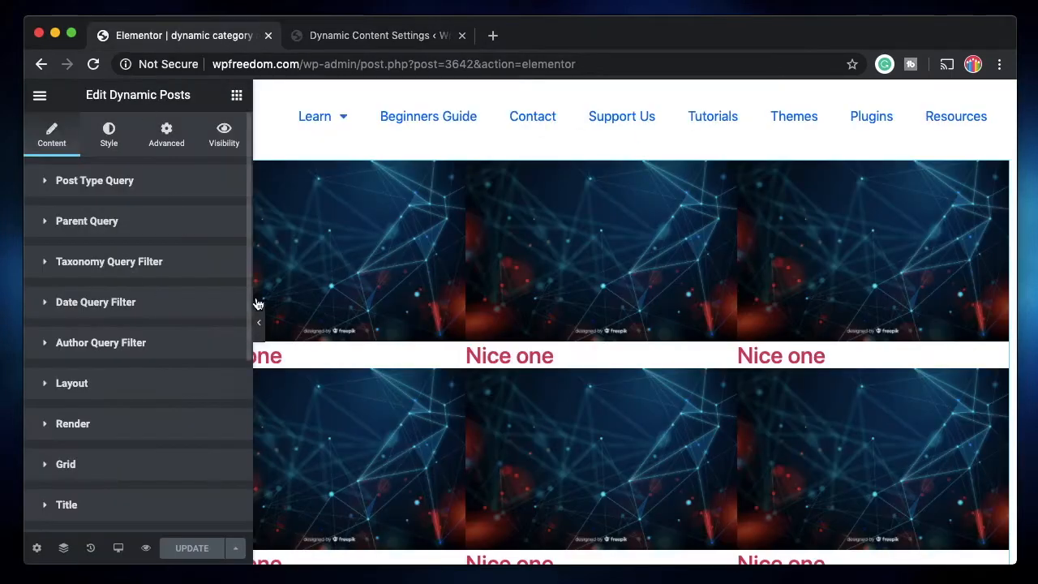
{"action": "left_click", "coordinate": [350, 36]}
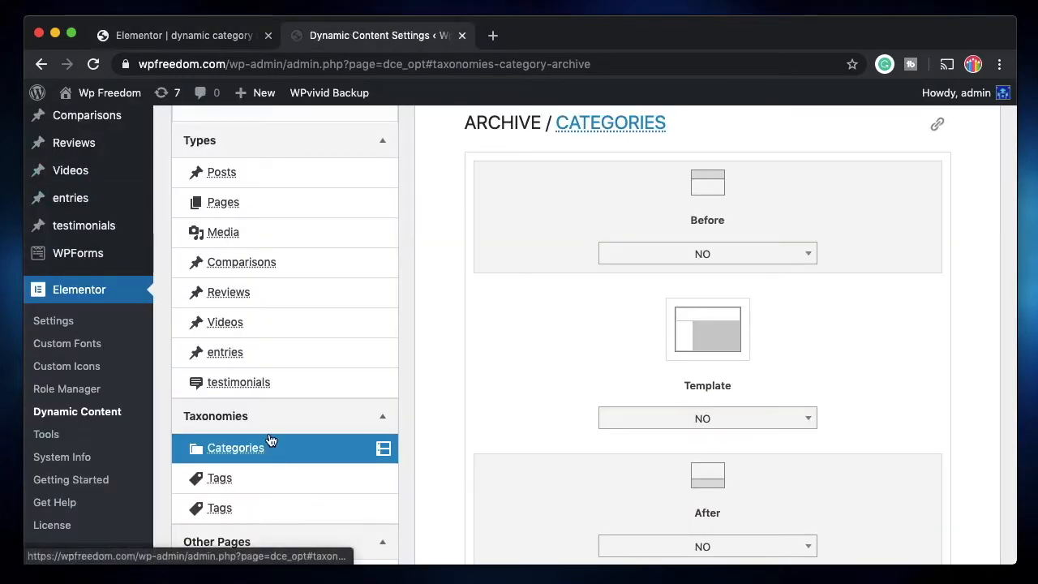
{"action": "scroll", "coordinate": [477, 367], "scroll_direction": "up", "scroll_amount": 4}
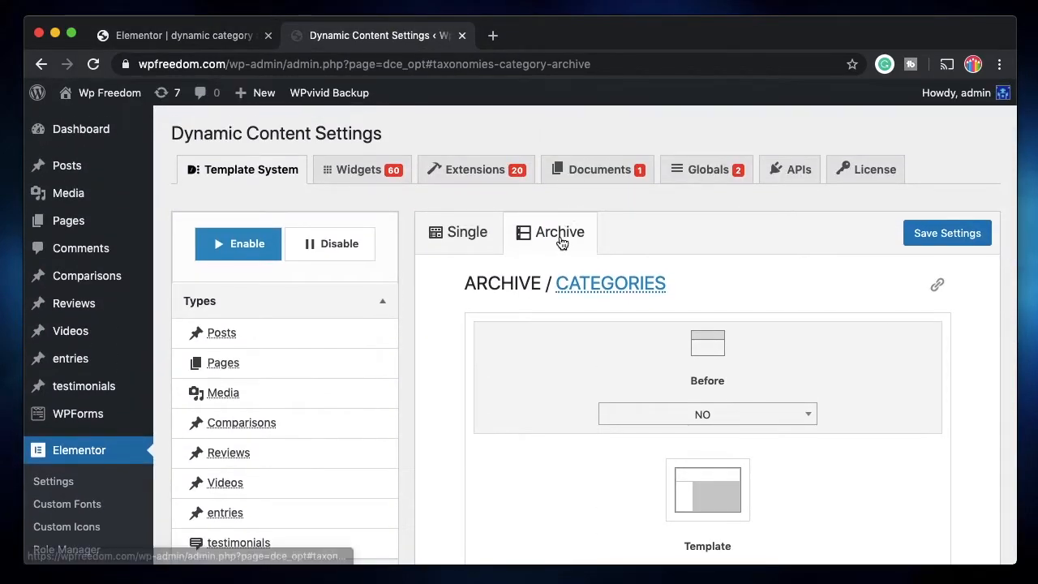
{"action": "scroll", "coordinate": [563, 241], "scroll_direction": "down", "scroll_amount": 1}
{"action": "scroll", "coordinate": [568, 260], "scroll_direction": "down", "scroll_amount": 3}
{"action": "left_click", "coordinate": [770, 410]}
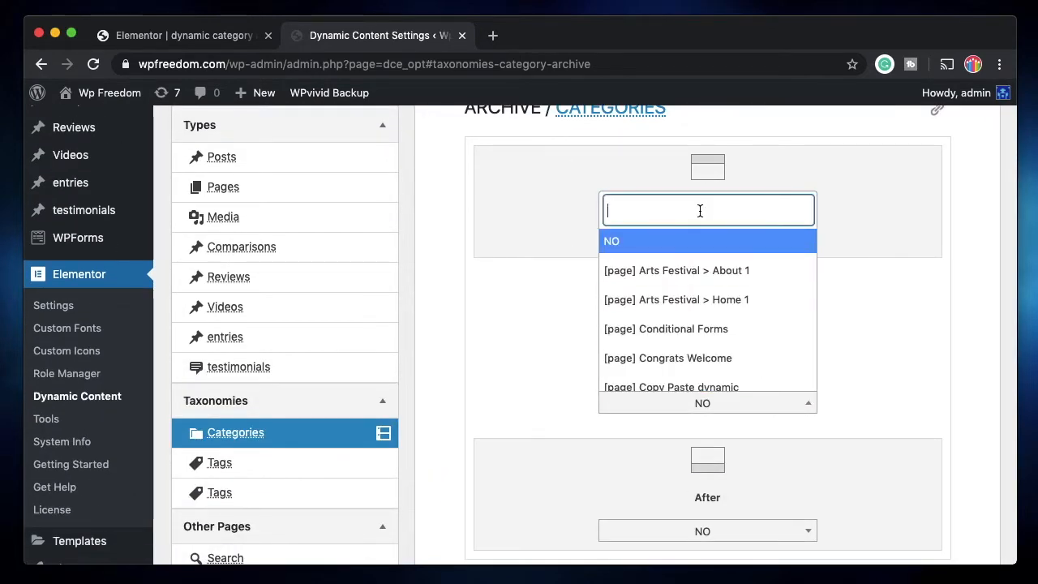
{"action": "type", "text": "dyn"}
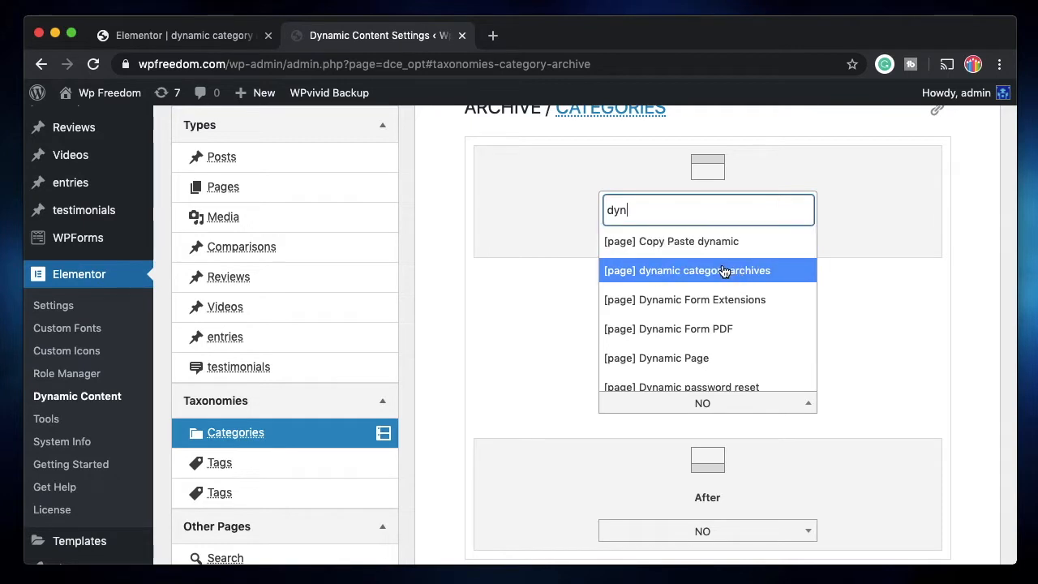
{"action": "left_click", "coordinate": [724, 271]}
Try the Boxed layout for the Categories archive template and switch it to Full-Width.
{"action": "scroll", "coordinate": [579, 351], "scroll_direction": "down", "scroll_amount": 2}
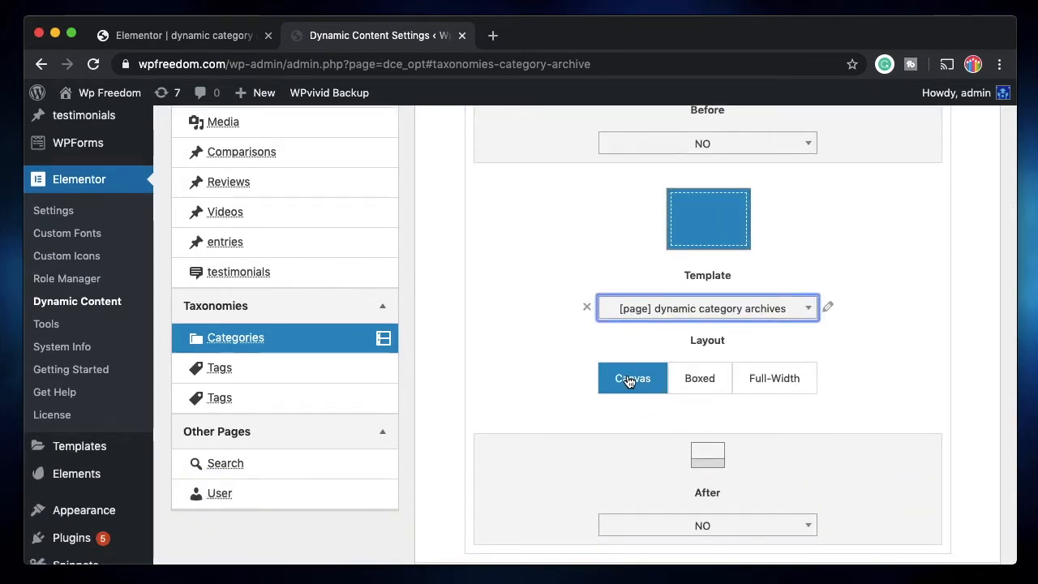
{"action": "left_click", "coordinate": [691, 380]}
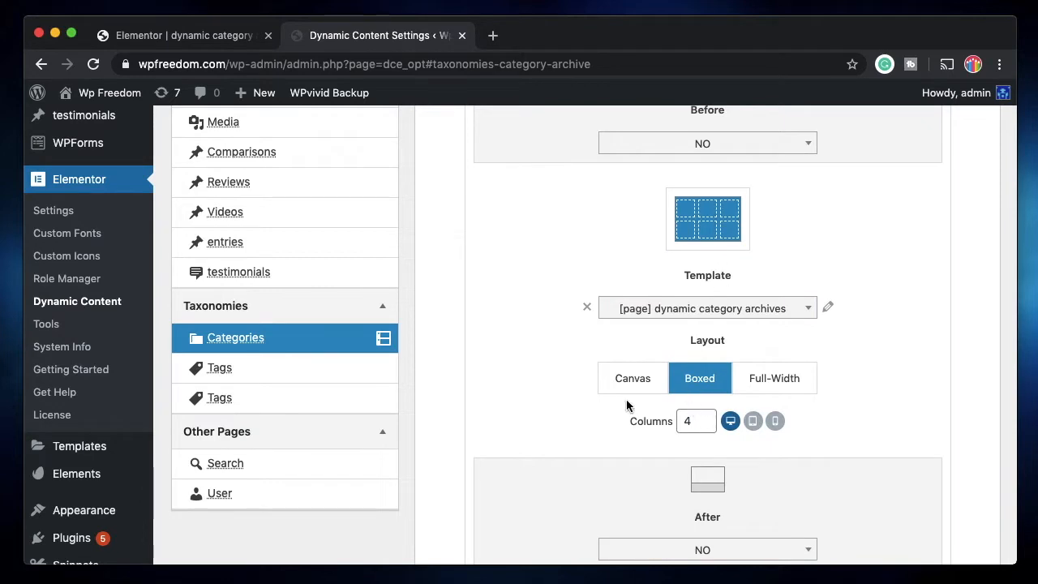
{"action": "left_click", "coordinate": [751, 381]}
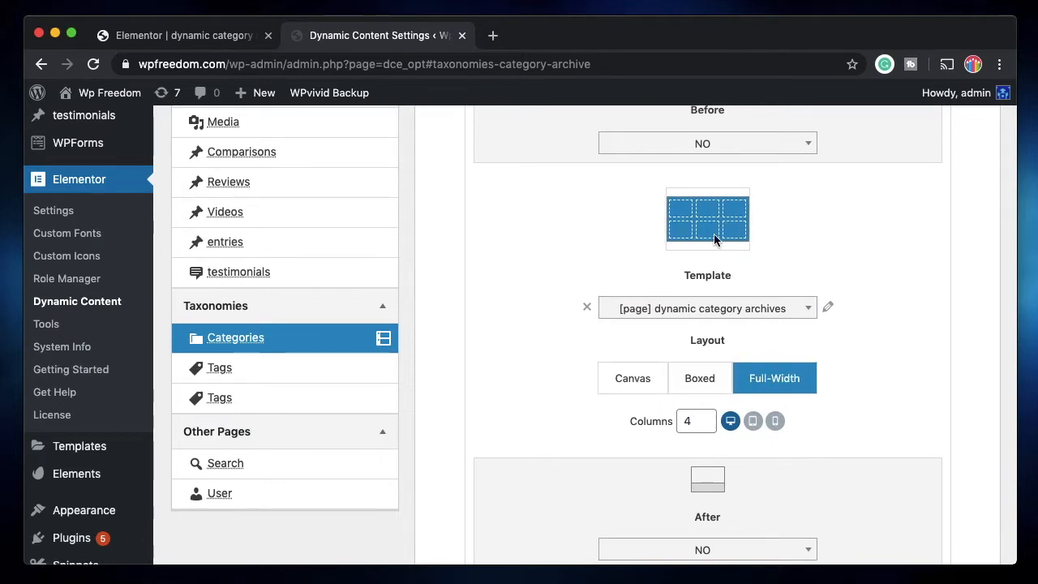
Set the Categories archive template's layout to Canvas and save the Dynamic Content settings.
{"action": "left_click", "coordinate": [637, 381]}
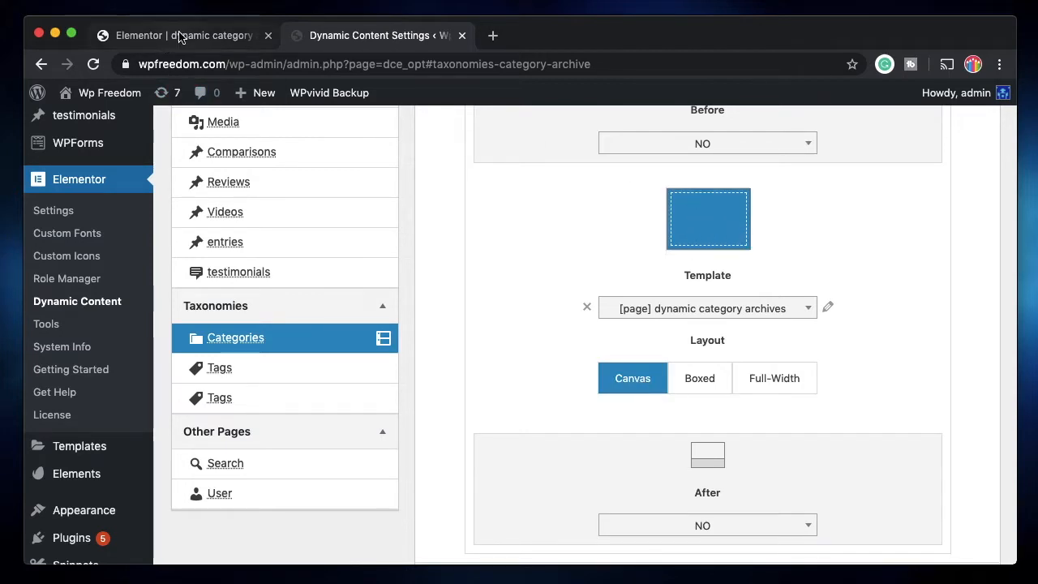
{"action": "left_click", "coordinate": [208, 36]}
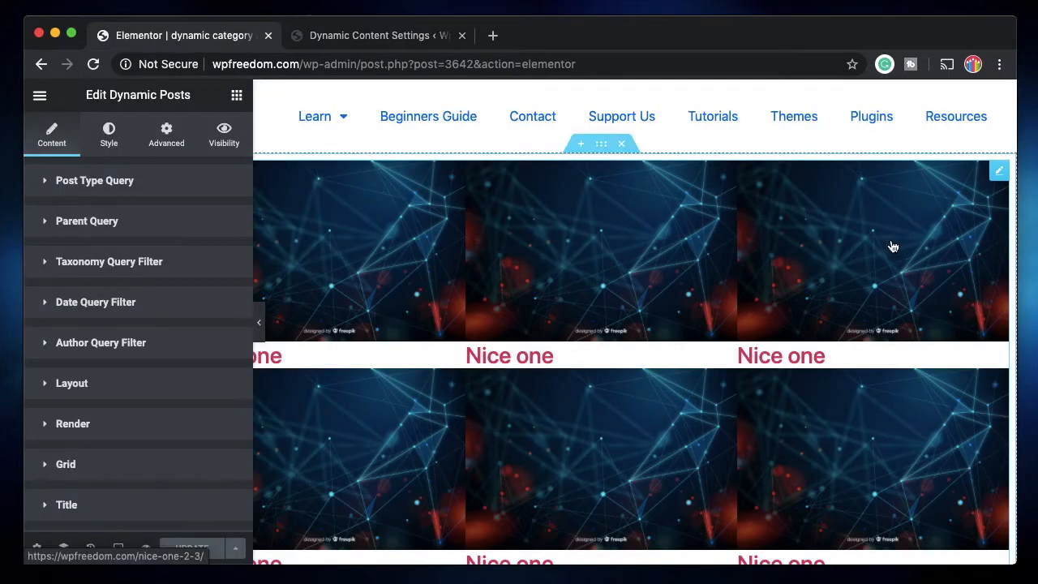
{"action": "left_click", "coordinate": [361, 39]}
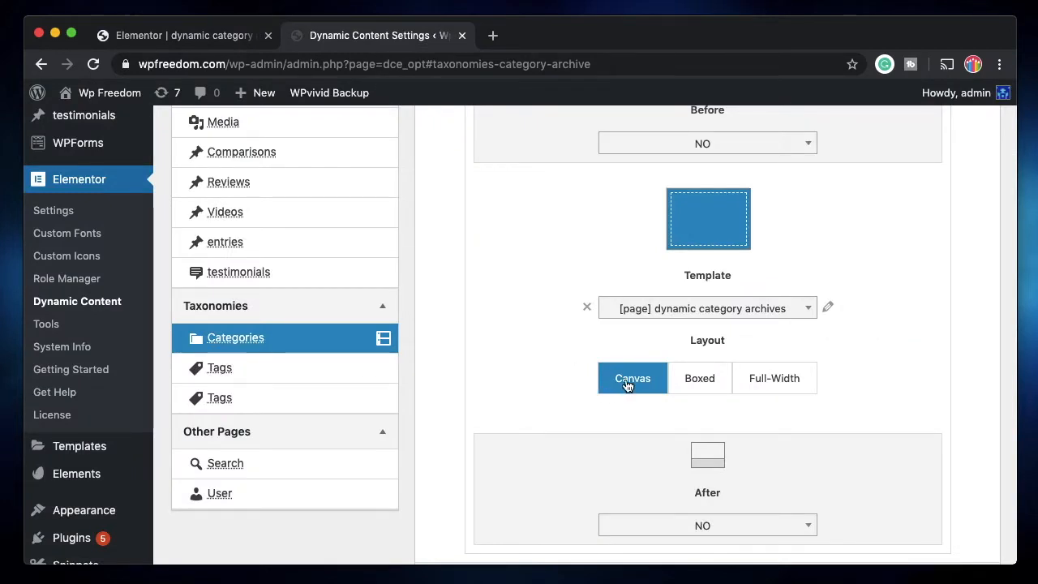
{"action": "scroll", "coordinate": [660, 324], "scroll_direction": "up", "scroll_amount": 5}
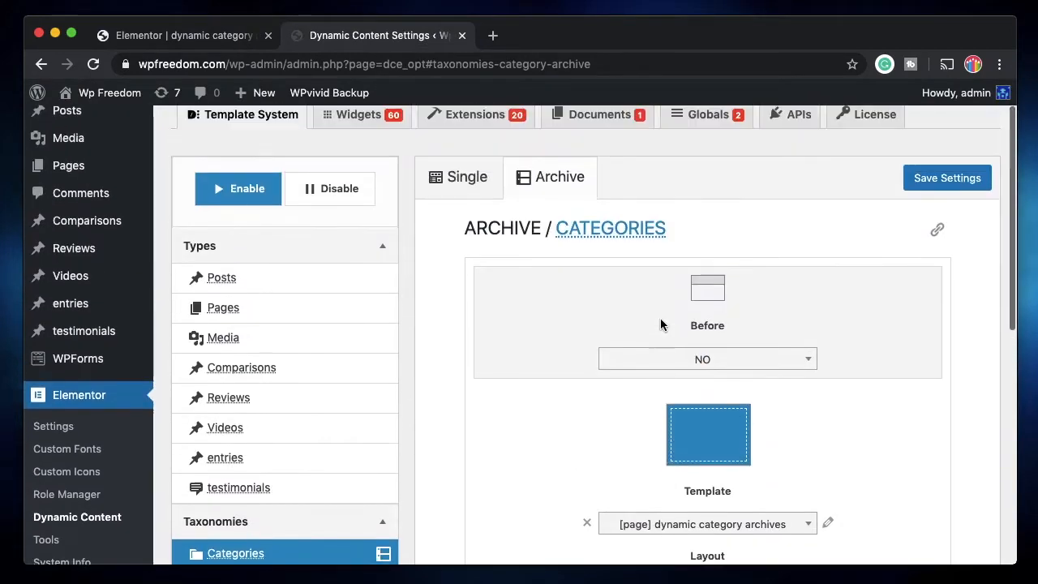
{"action": "left_click", "coordinate": [951, 214]}
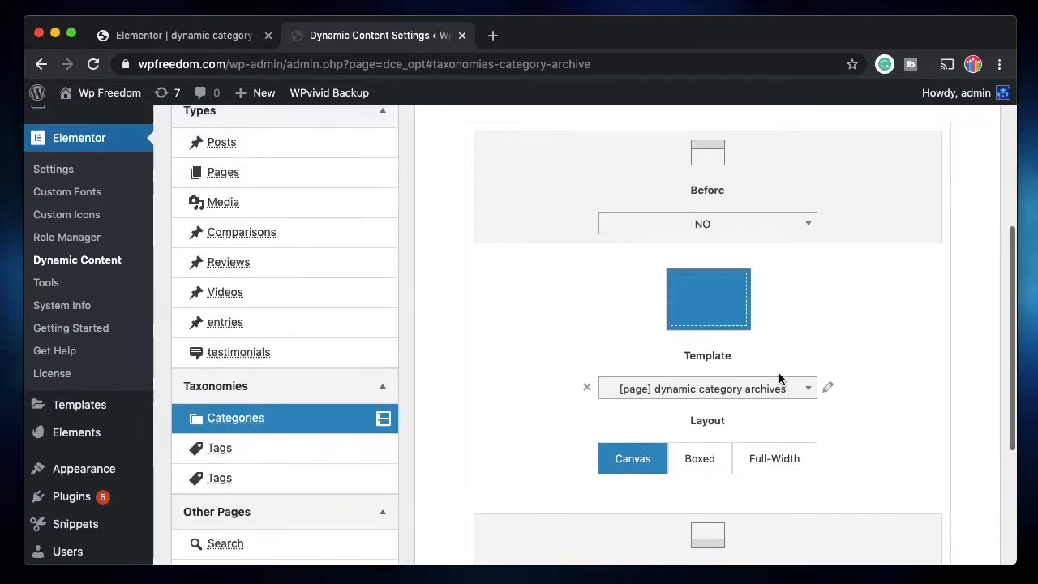
Open the Categories archive's live page from the template settings and look over its post grid.
{"action": "scroll", "coordinate": [811, 348], "scroll_direction": "up", "scroll_amount": 3}
{"action": "left_click", "coordinate": [938, 283]}
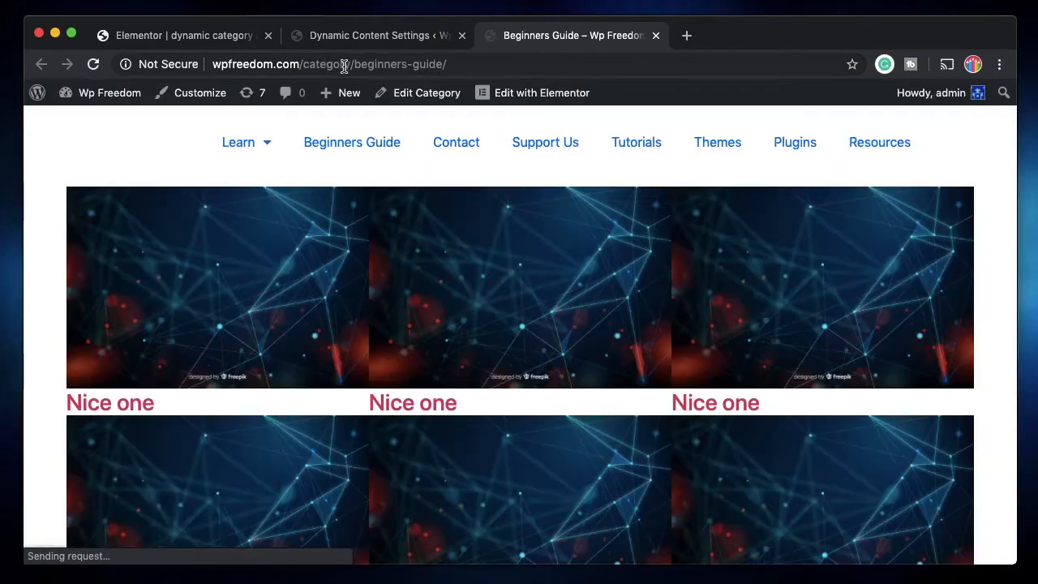
{"action": "scroll", "coordinate": [843, 332], "scroll_direction": "down", "scroll_amount": 5}
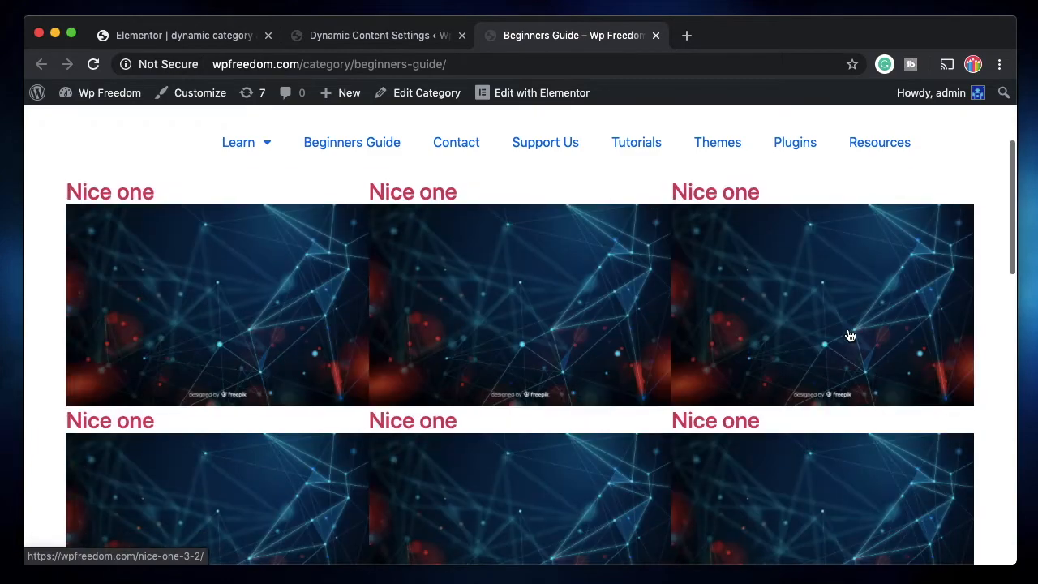
{"action": "scroll", "coordinate": [857, 435], "scroll_direction": "down", "scroll_amount": 5}
{"action": "scroll", "coordinate": [858, 436], "scroll_direction": "down", "scroll_amount": 3}
{"action": "scroll", "coordinate": [858, 437], "scroll_direction": "up", "scroll_amount": 10}
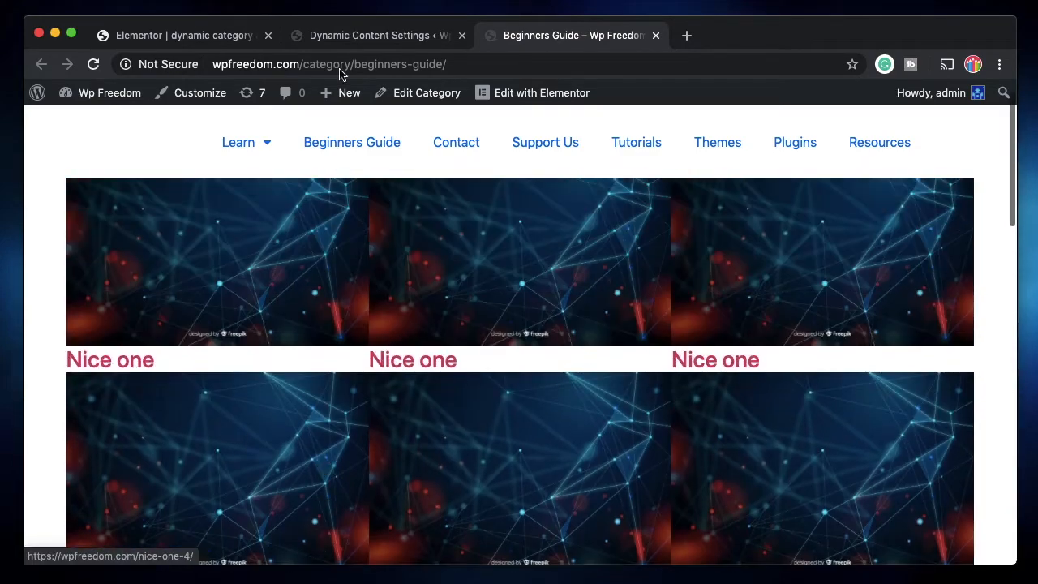
In the Elementor template, set the Dynamic Posts query's Number of Posts to -1 and update the template.
{"action": "left_click", "coordinate": [177, 36]}
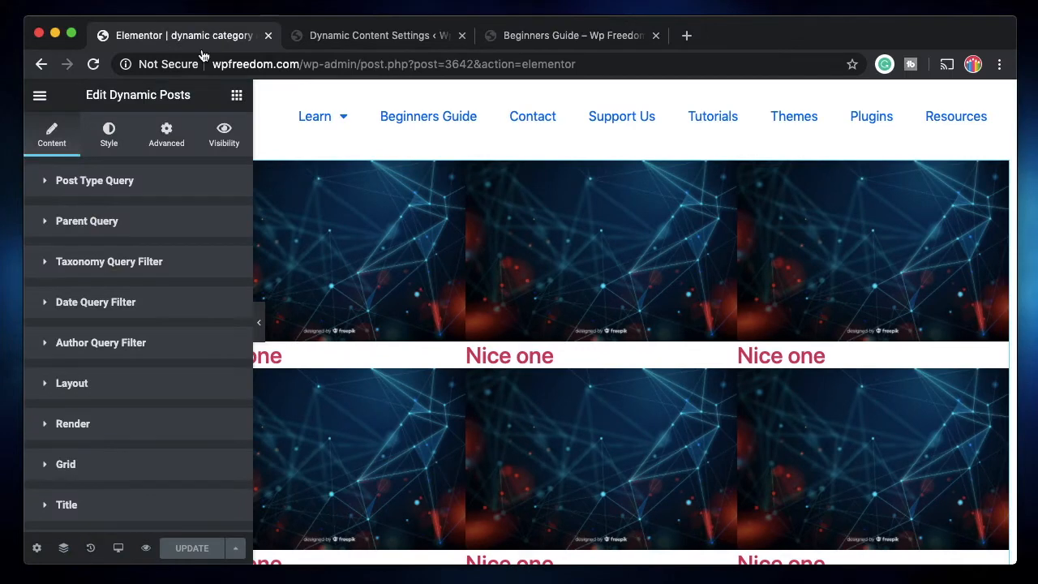
{"action": "left_click", "coordinate": [99, 193]}
{"action": "scroll", "coordinate": [139, 383], "scroll_direction": "down", "scroll_amount": 3}
{"action": "double_click", "coordinate": [182, 299]}
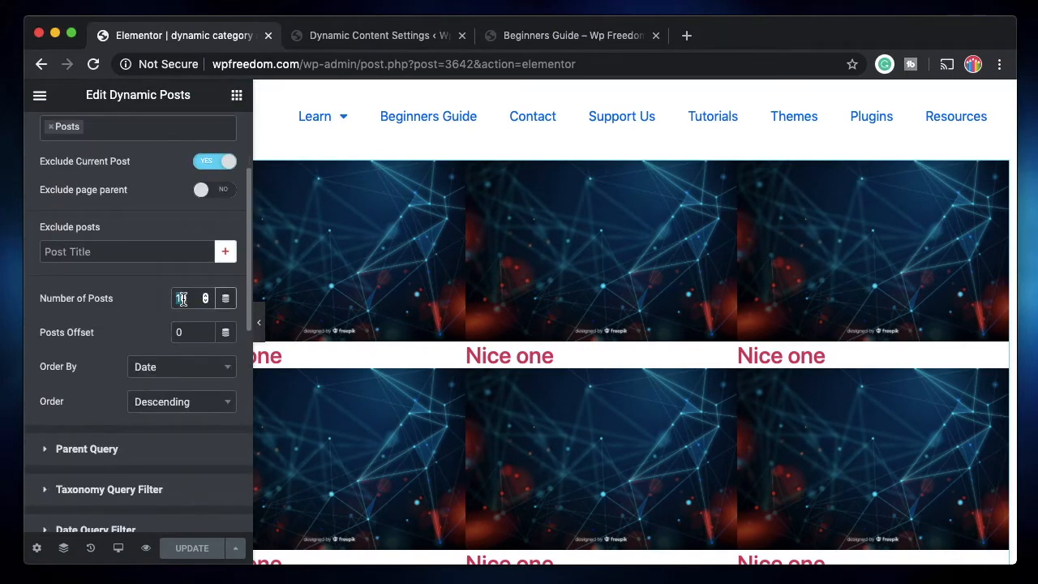
{"action": "type", "text": "-"}
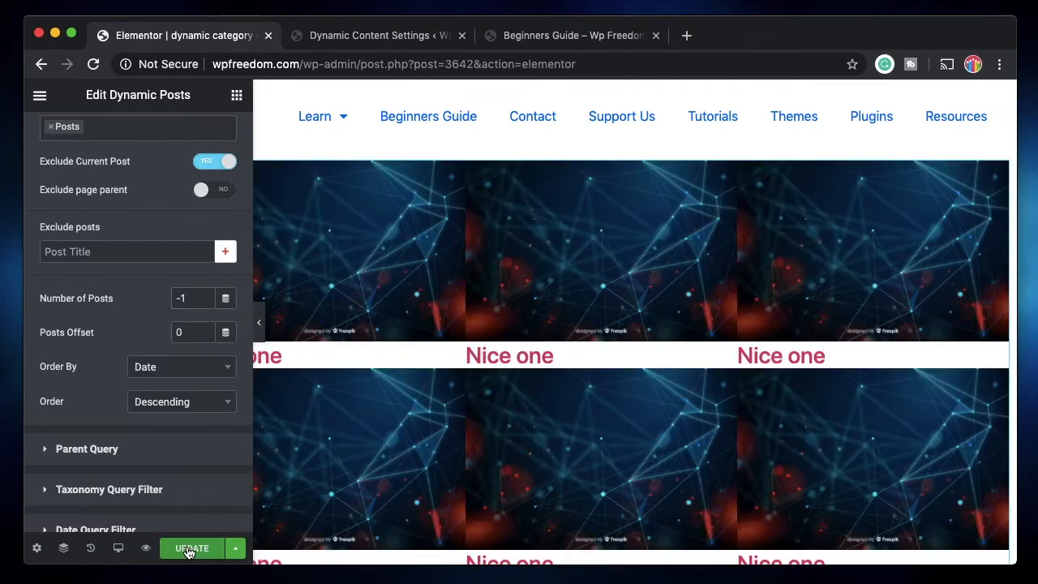
{"action": "left_click", "coordinate": [186, 548]}
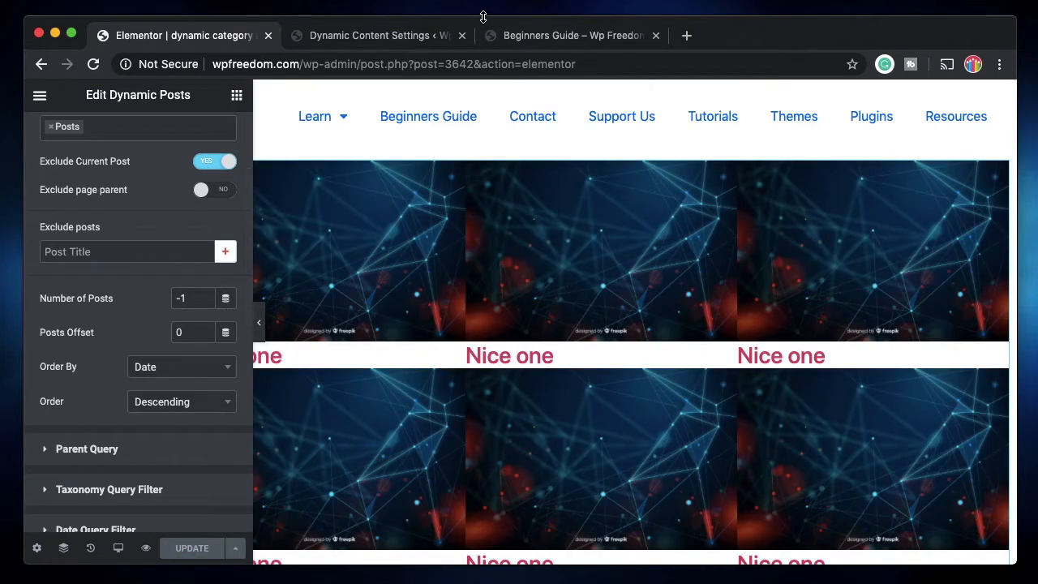
Reload the live Beginners Guide category page and look through the listed posts.
{"action": "left_click", "coordinate": [579, 38]}
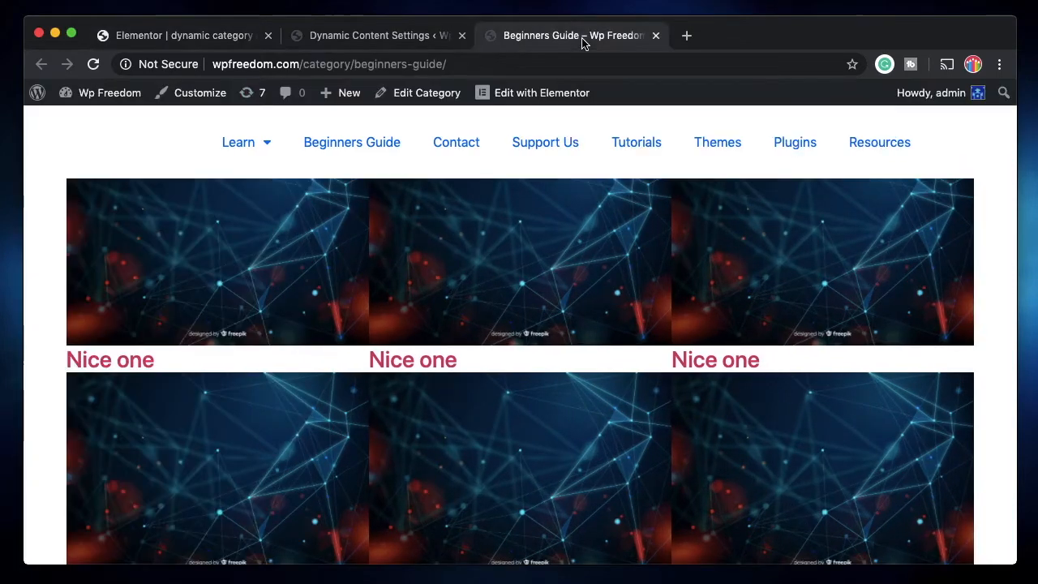
{"action": "left_click", "coordinate": [93, 65]}
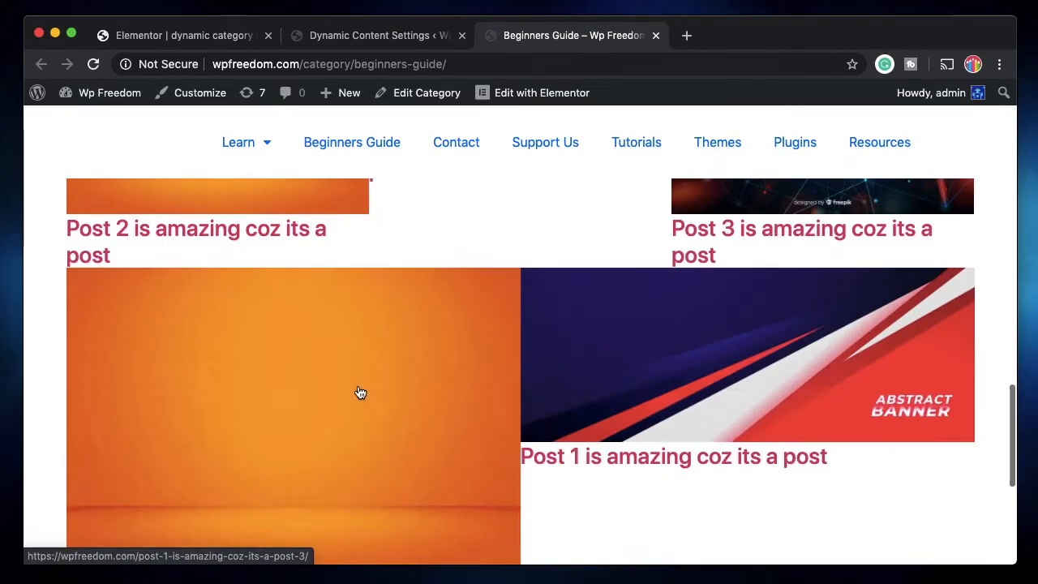
{"action": "scroll", "coordinate": [359, 391], "scroll_direction": "up", "scroll_amount": 15}
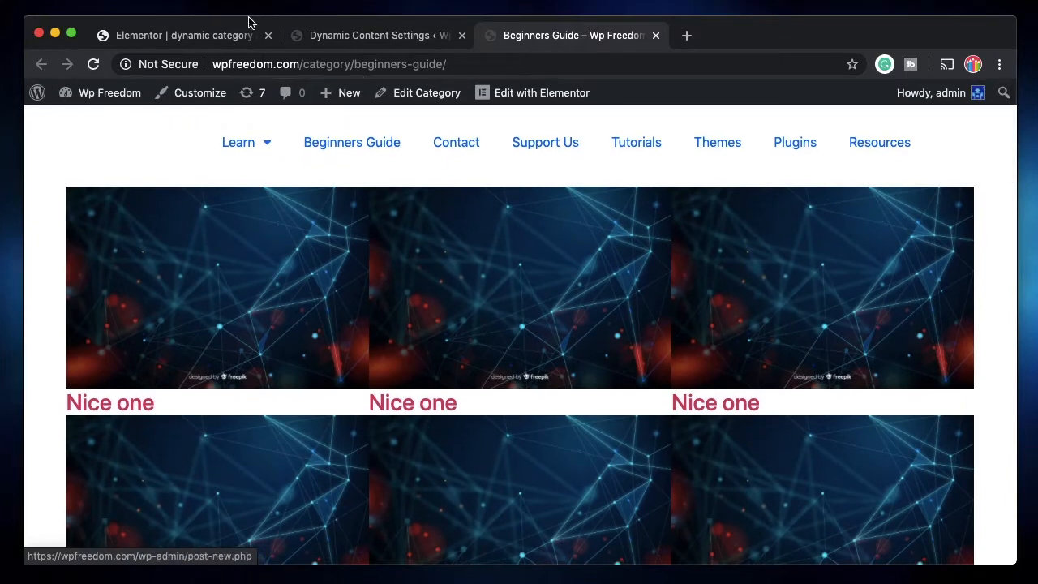
Back in the Elementor template, set the Dynamic Posts query's Number of Posts to 10.
{"action": "left_click", "coordinate": [235, 35]}
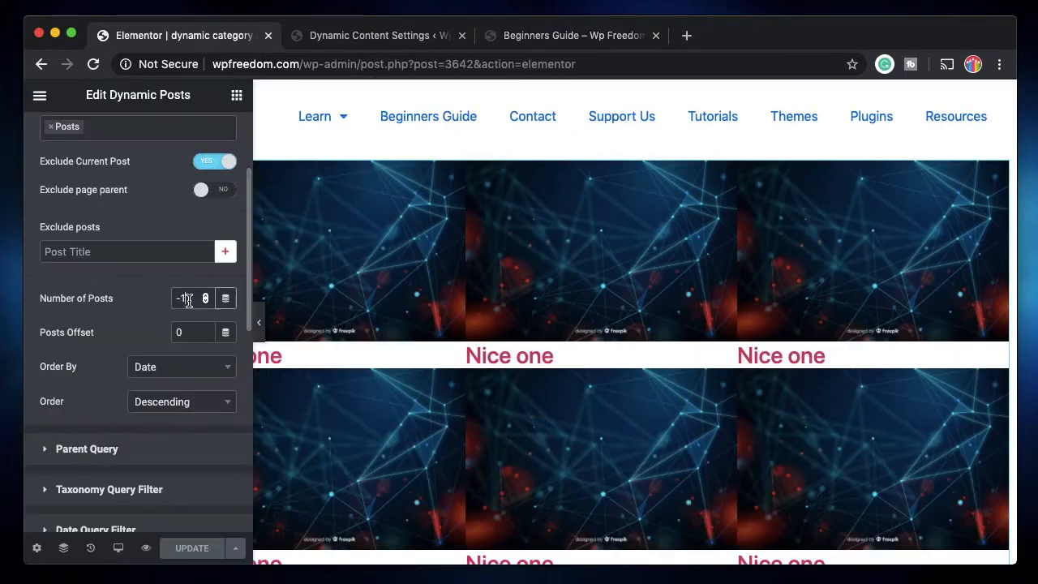
{"action": "double_click", "coordinate": [182, 298]}
{"action": "type", "text": "10"}
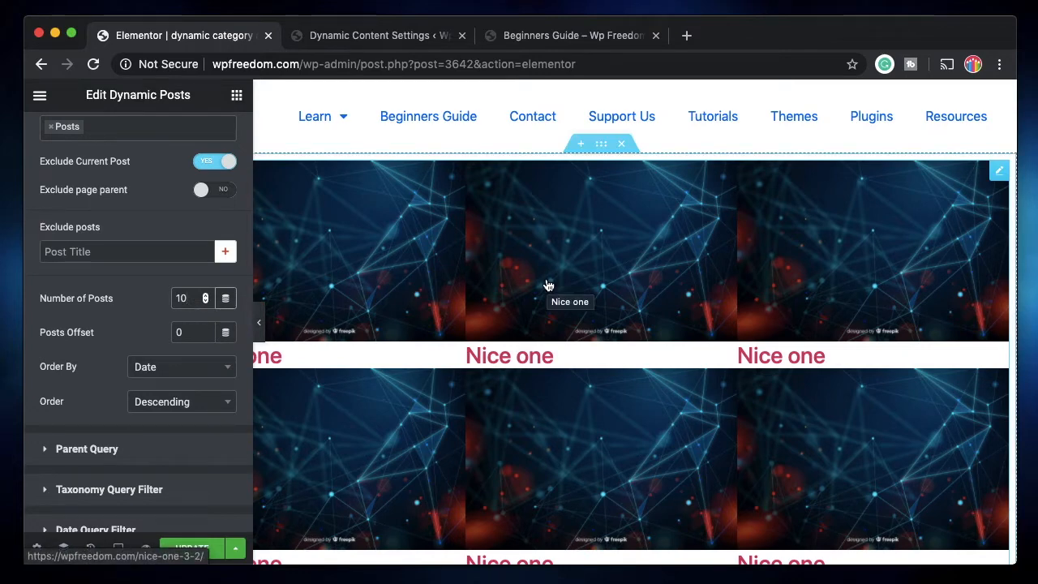
Examine the Order By and Order options of the post type query, keeping Date and Descending, and collapse the query settings.
{"action": "scroll", "coordinate": [116, 370], "scroll_direction": "down", "scroll_amount": 3}
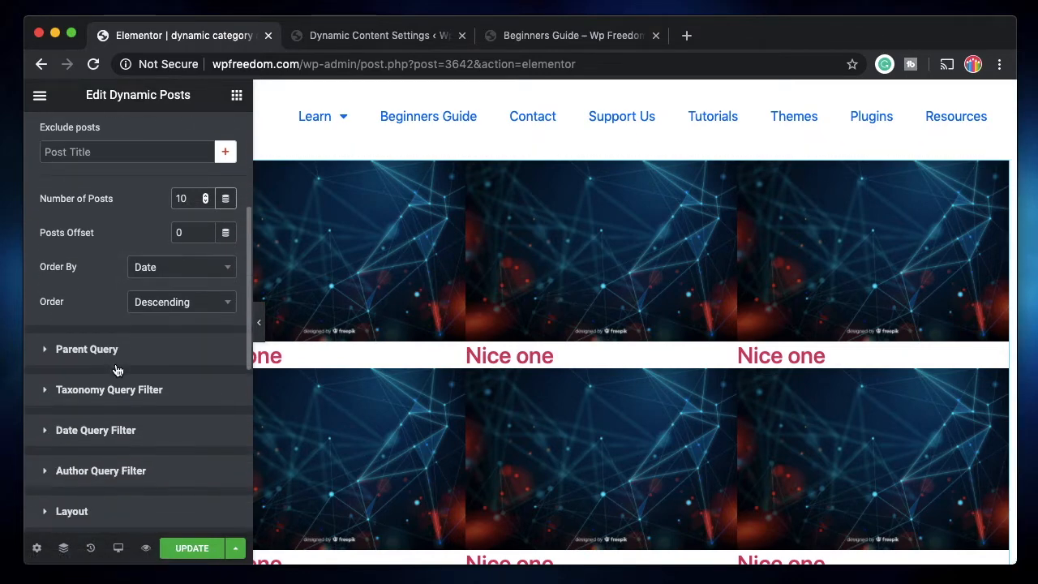
{"action": "left_click", "coordinate": [189, 273]}
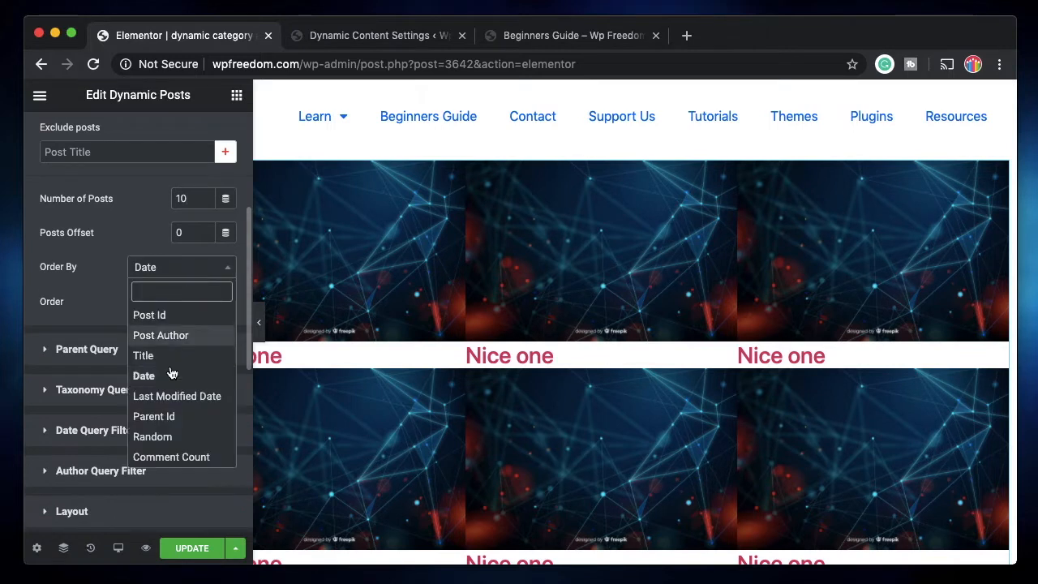
{"action": "scroll", "coordinate": [175, 390], "scroll_direction": "down", "scroll_amount": 2}
{"action": "scroll", "coordinate": [174, 381], "scroll_direction": "up", "scroll_amount": 2}
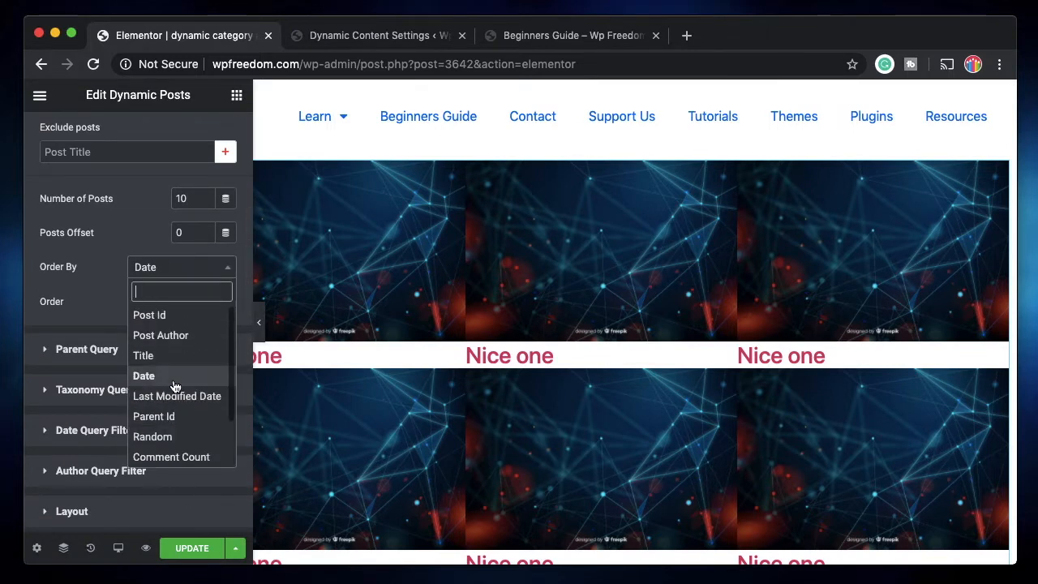
{"action": "left_click", "coordinate": [126, 219]}
{"action": "left_click", "coordinate": [182, 302]}
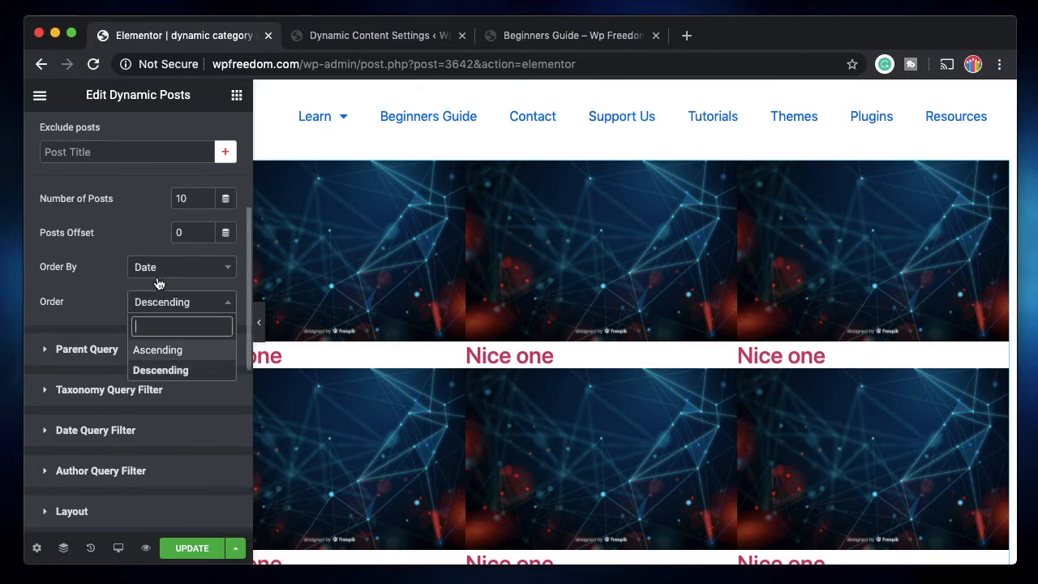
{"action": "left_click", "coordinate": [132, 236]}
{"action": "scroll", "coordinate": [88, 317], "scroll_direction": "up", "scroll_amount": 3}
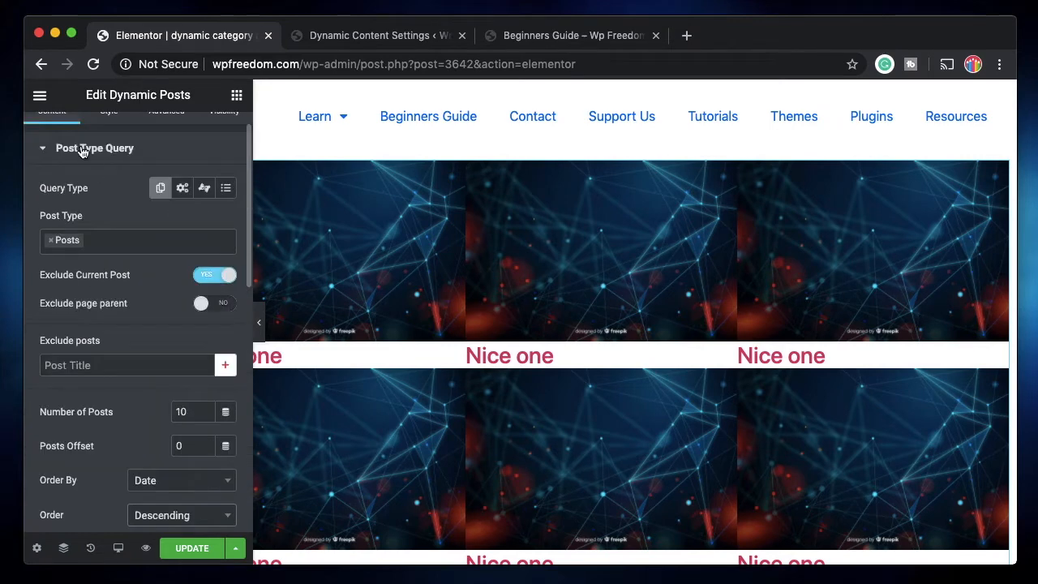
{"action": "left_click", "coordinate": [83, 151]}
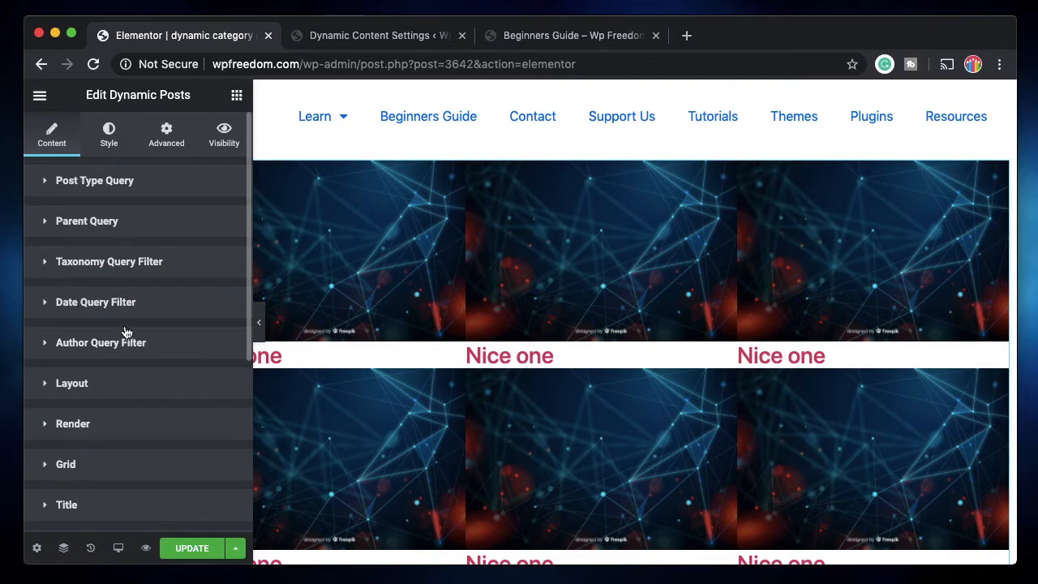
Examine the Dynamic Posts widget's Layout settings, such as image order and image position, and collapse them.
{"action": "scroll", "coordinate": [83, 325], "scroll_direction": "down", "scroll_amount": 3}
{"action": "left_click", "coordinate": [81, 224]}
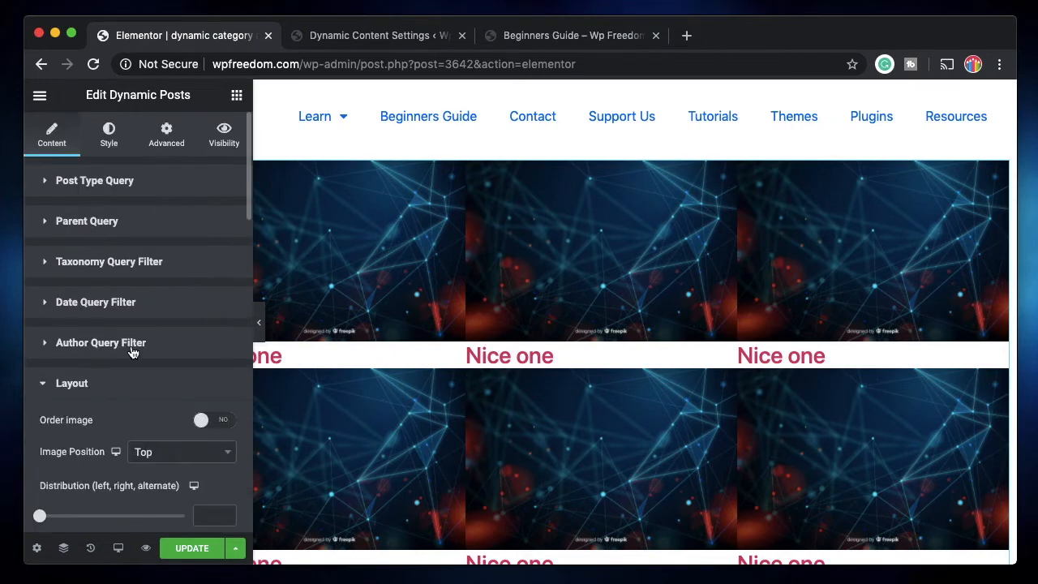
{"action": "scroll", "coordinate": [140, 243], "scroll_direction": "down", "scroll_amount": 3}
{"action": "left_click", "coordinate": [143, 237]}
{"action": "scroll", "coordinate": [138, 359], "scroll_direction": "down", "scroll_amount": 3}
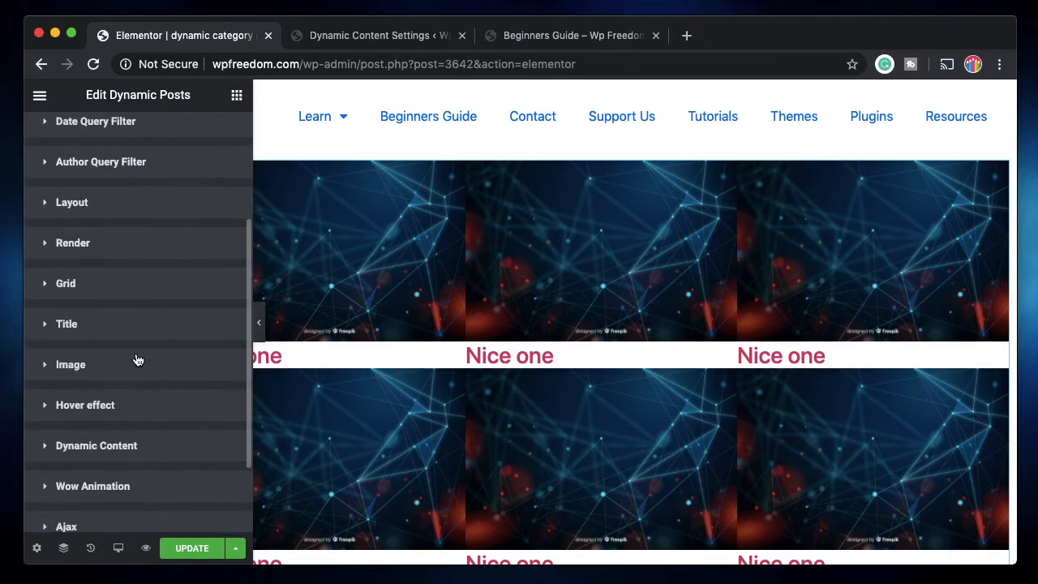
Try rendering the Dynamic Posts widget as Grid Masonry (filters).
{"action": "left_click", "coordinate": [122, 240]}
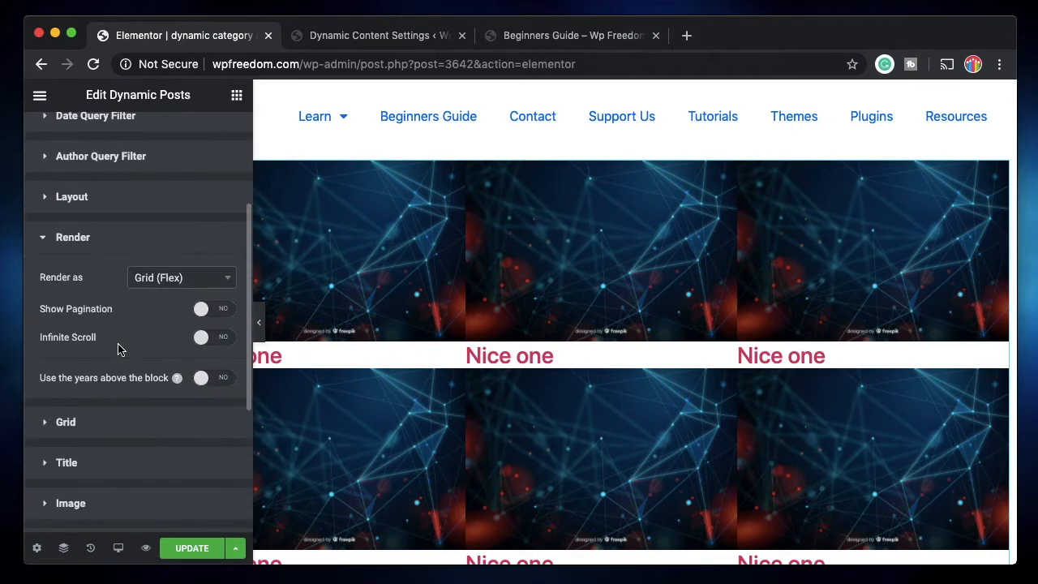
{"action": "left_click", "coordinate": [186, 282]}
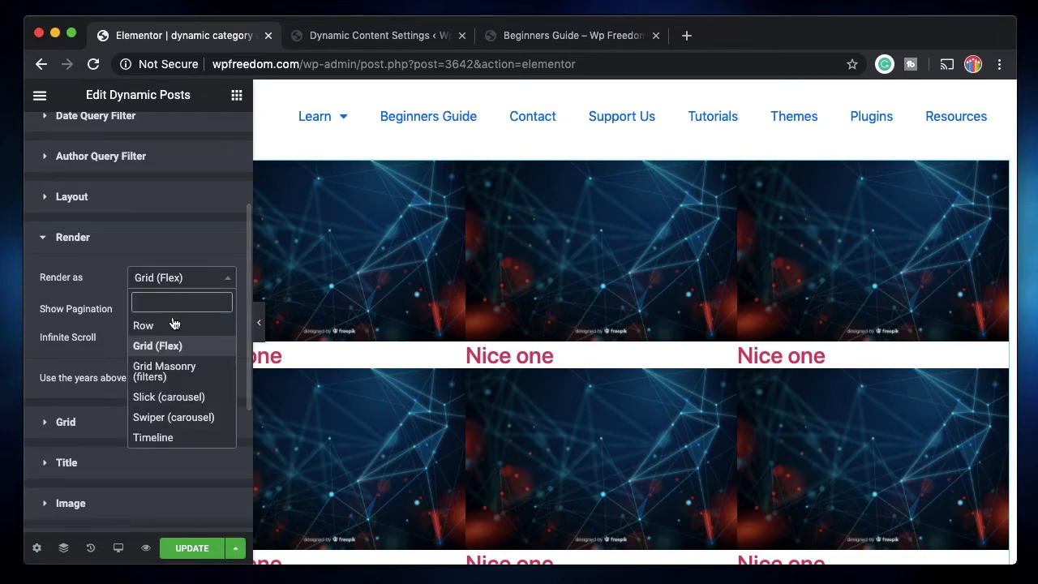
{"action": "left_click", "coordinate": [180, 366]}
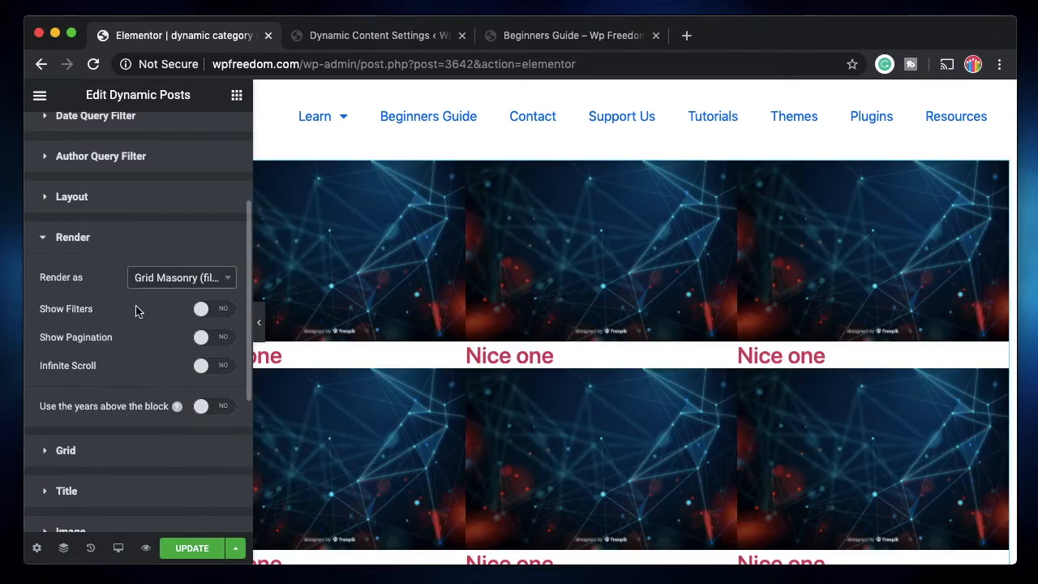
Try rendering the Dynamic Posts widget as Row and look through the resulting post list.
{"action": "left_click", "coordinate": [151, 284]}
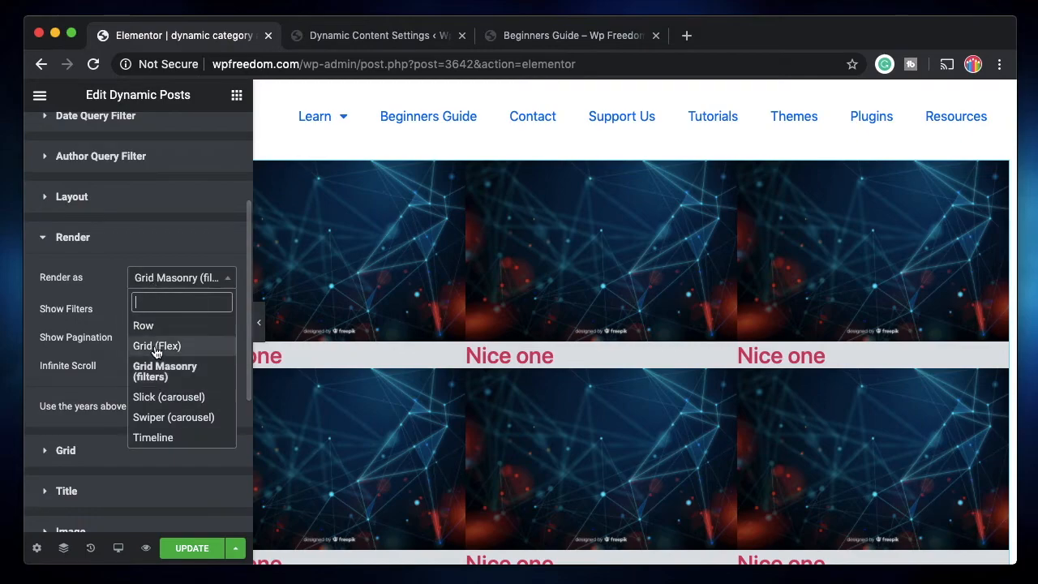
{"action": "left_click", "coordinate": [153, 326]}
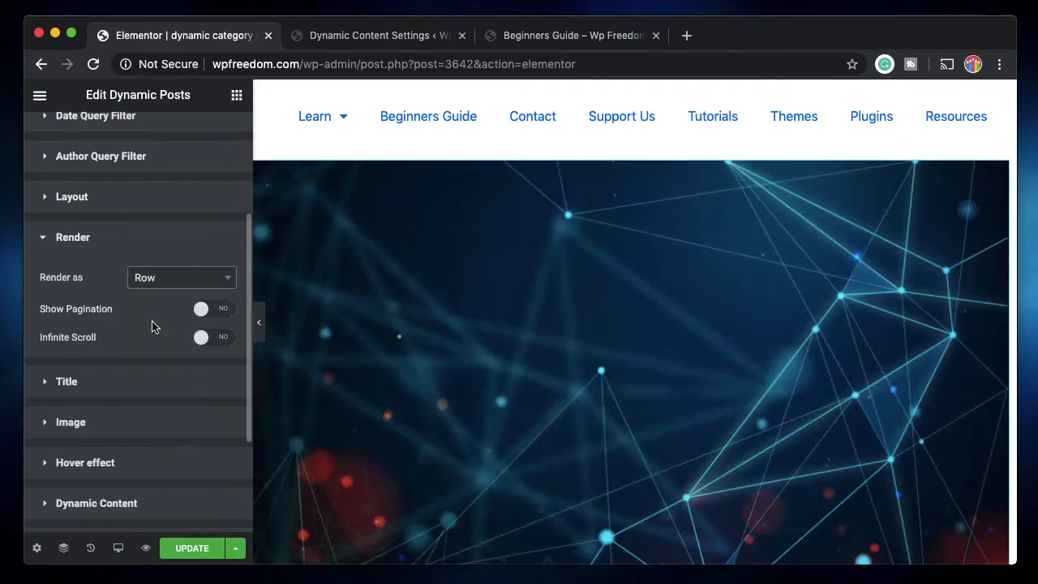
{"action": "scroll", "coordinate": [583, 366], "scroll_direction": "left", "scroll_amount": 1}
{"action": "scroll", "coordinate": [584, 366], "scroll_direction": "down", "scroll_amount": 10}
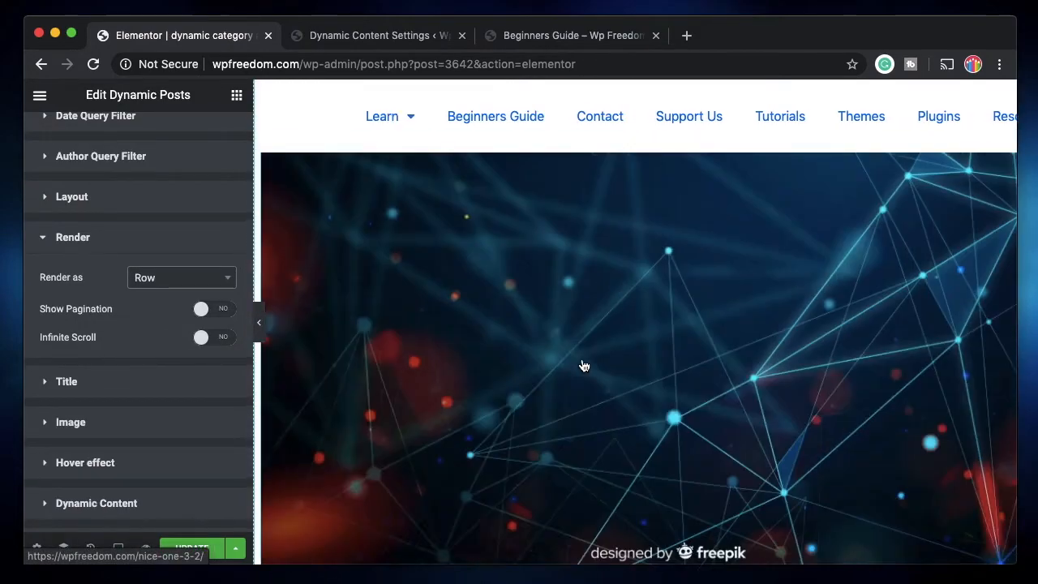
{"action": "scroll", "coordinate": [584, 365], "scroll_direction": "down", "scroll_amount": 8}
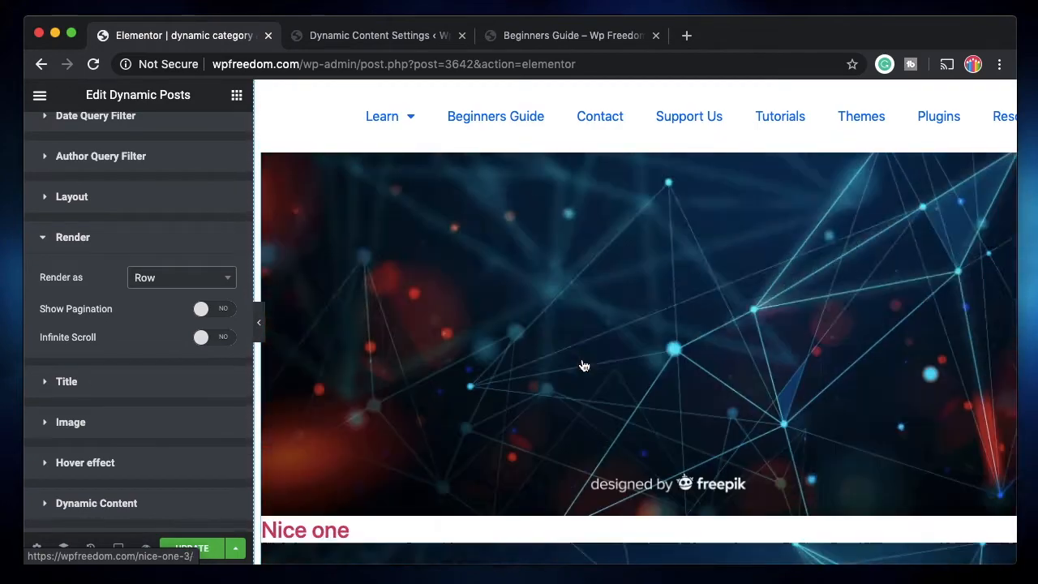
{"action": "scroll", "coordinate": [584, 365], "scroll_direction": "down", "scroll_amount": 6}
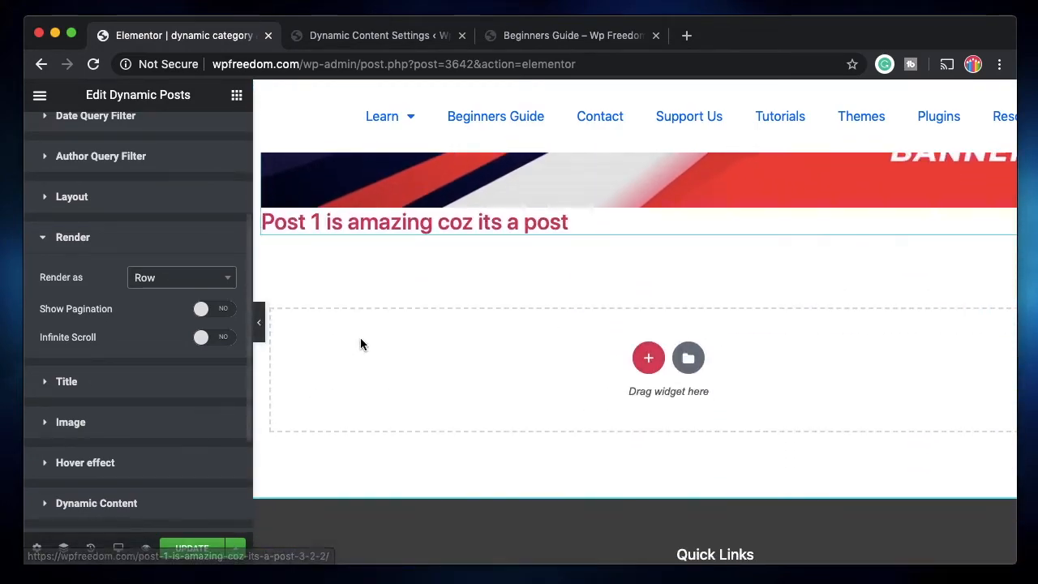
Render the Dynamic Posts widget as Slick (carousel).
{"action": "left_click", "coordinate": [162, 280]}
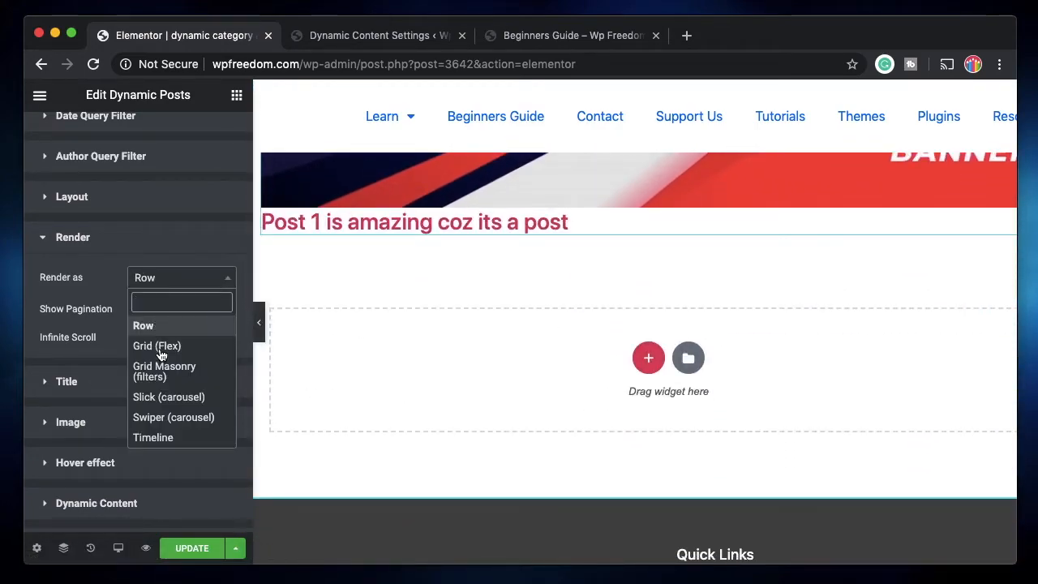
{"action": "left_click", "coordinate": [168, 397]}
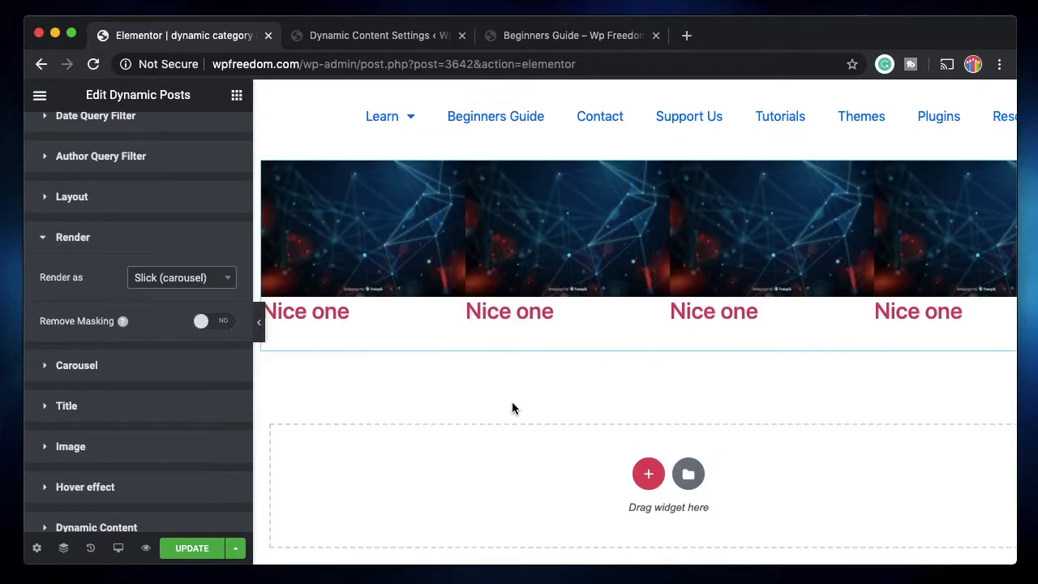
Render the Dynamic Posts widget as Swiper (carousel) and collapse the Render settings.
{"action": "left_click", "coordinate": [179, 277]}
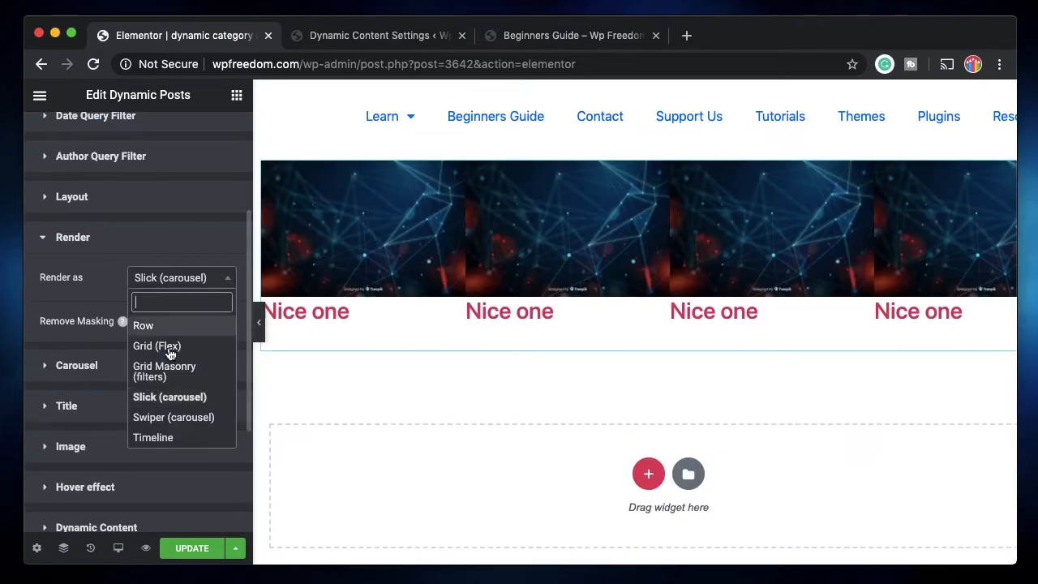
{"action": "left_click", "coordinate": [185, 418]}
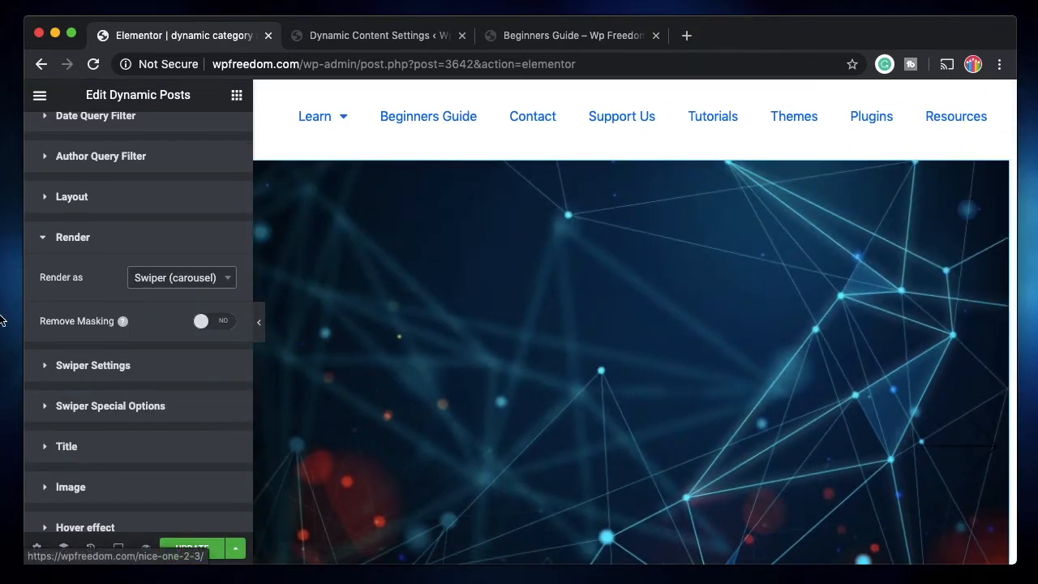
{"action": "left_click", "coordinate": [67, 239]}
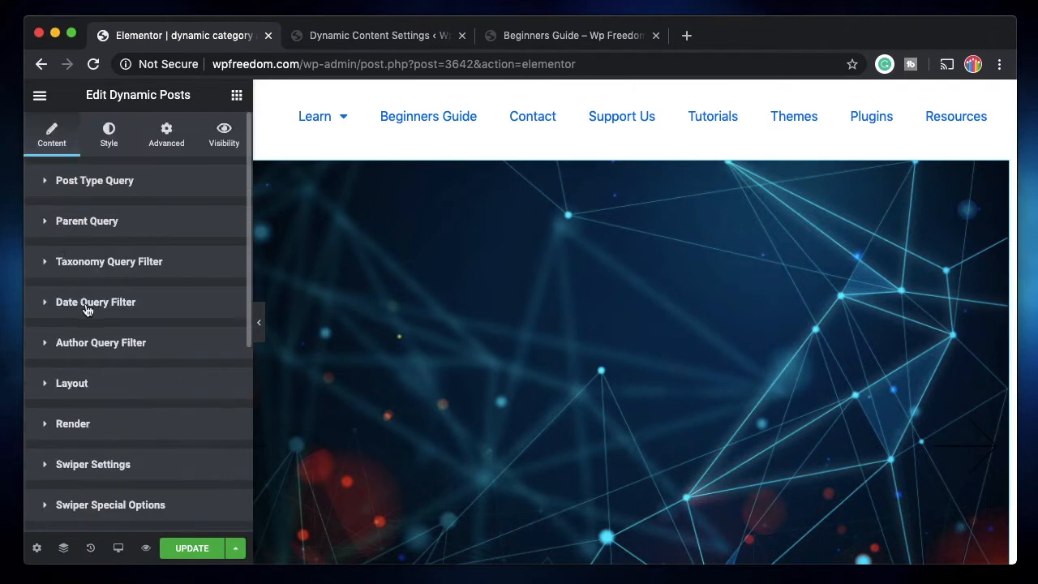
Look at the Dynamic Posts widget's Swiper Settings and collapse them again.
{"action": "scroll", "coordinate": [112, 385], "scroll_direction": "down", "scroll_amount": 3}
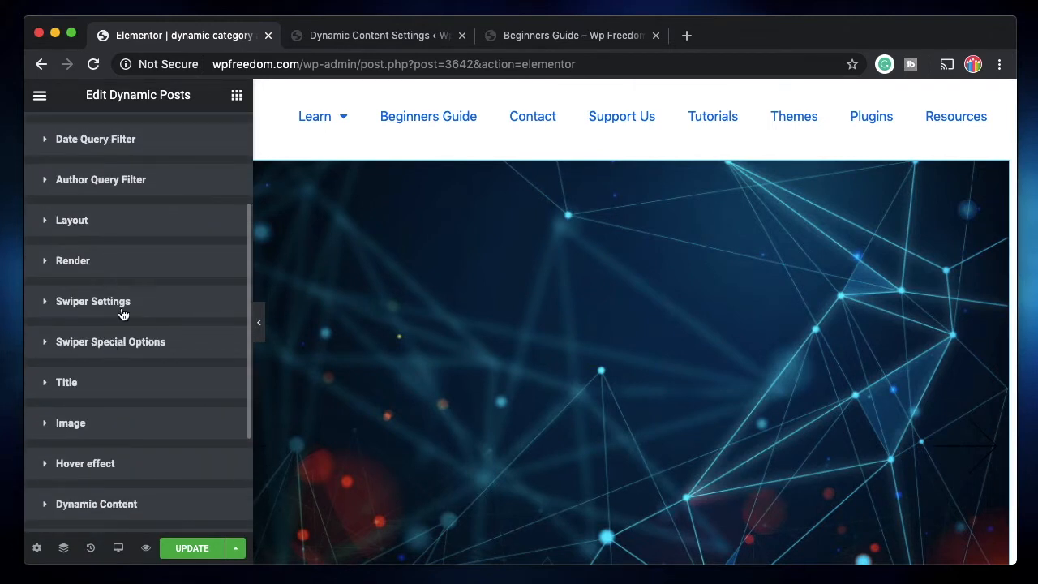
{"action": "left_click", "coordinate": [121, 312]}
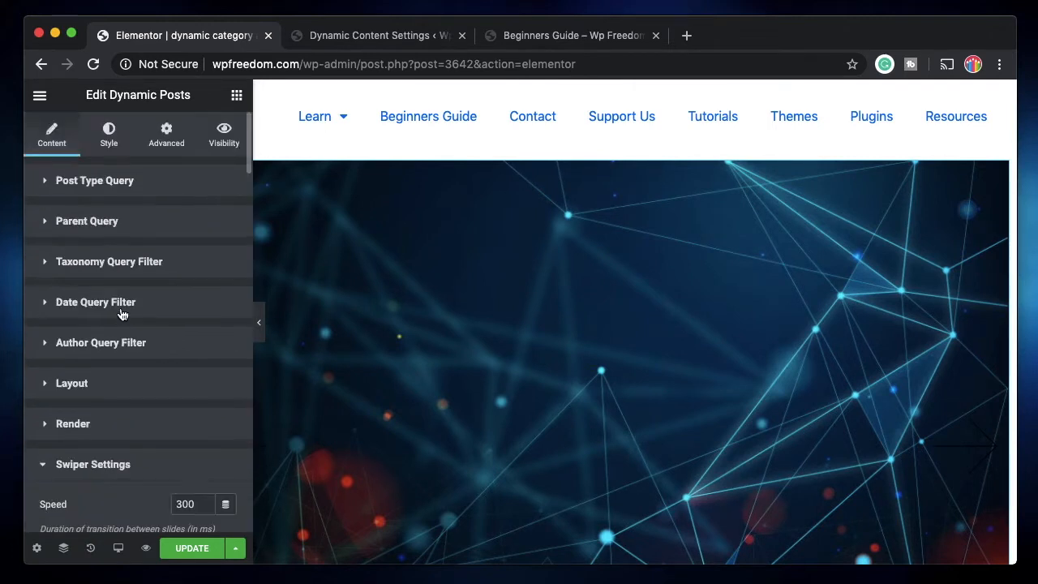
{"action": "left_click", "coordinate": [107, 476]}
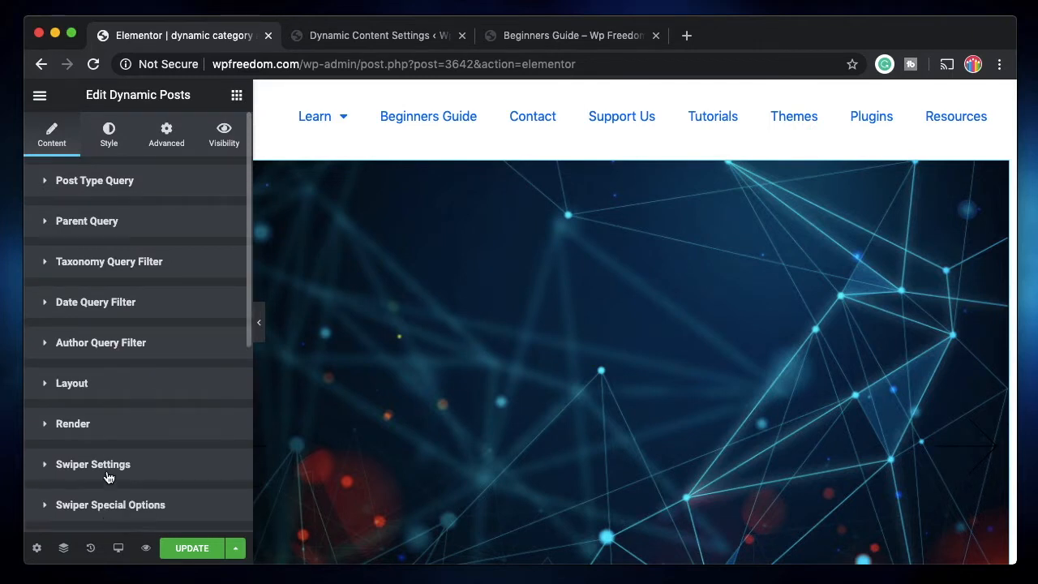
Examine the Dynamic Posts widget's Dynamic Content settings, including what Enable Template and Enable Template 2 do, and collapse them.
{"action": "scroll", "coordinate": [107, 476], "scroll_direction": "down", "scroll_amount": 4}
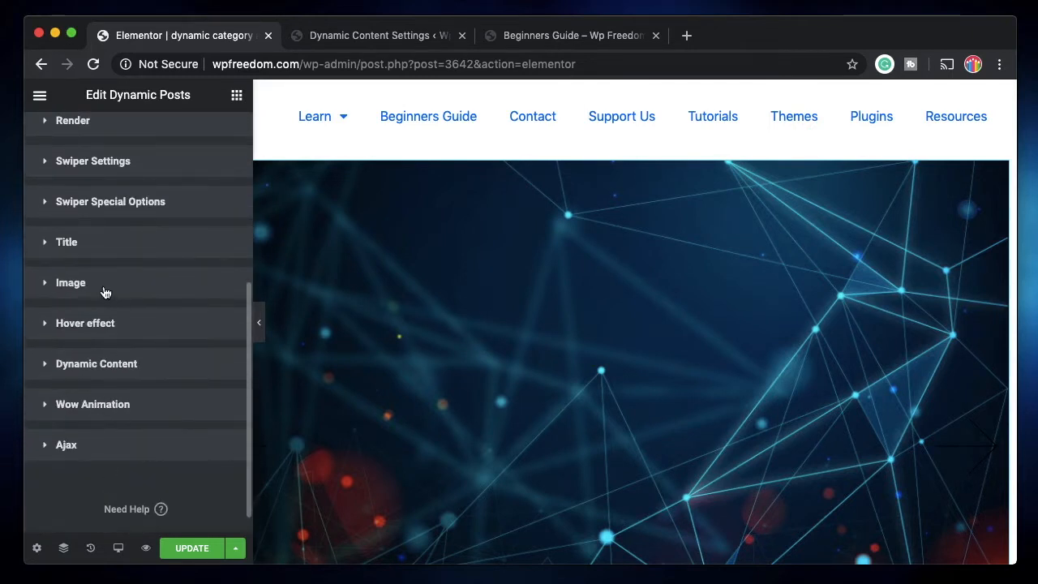
{"action": "left_click", "coordinate": [105, 364]}
{"action": "scroll", "coordinate": [106, 371], "scroll_direction": "down", "scroll_amount": 5}
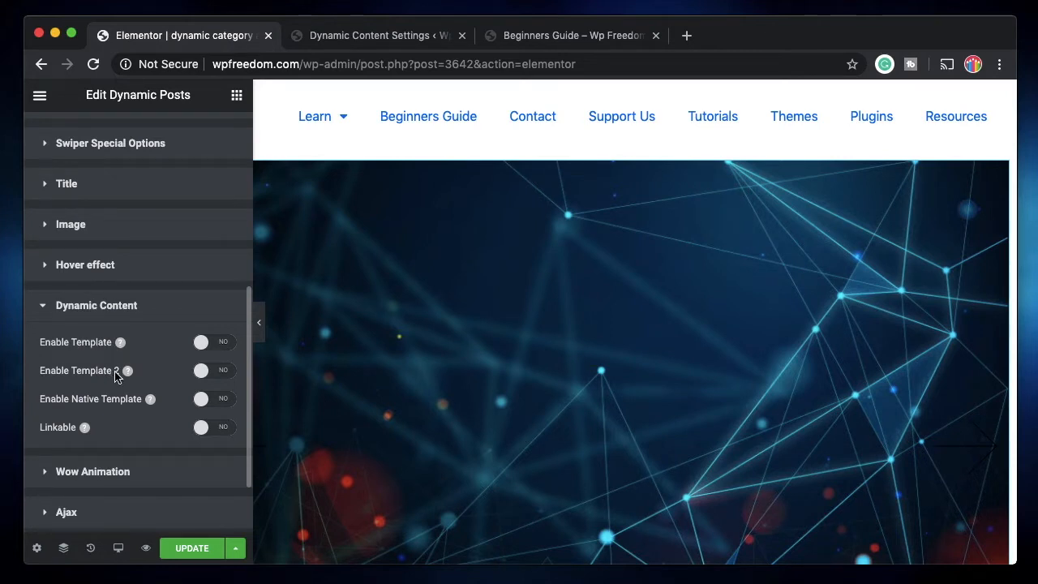
{"action": "mouse_move", "coordinate": [117, 376]}
{"action": "mouse_move", "coordinate": [120, 343]}
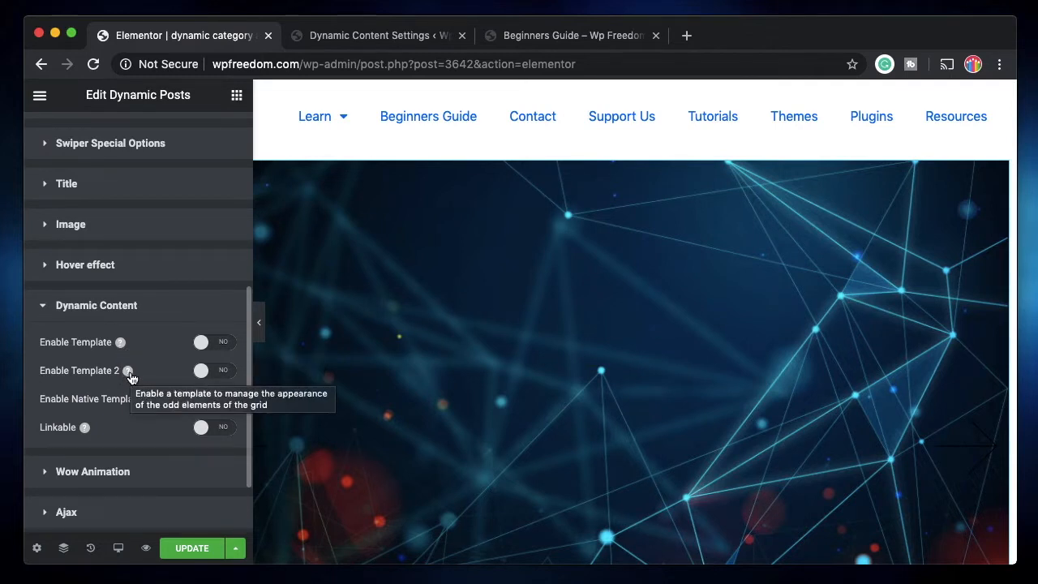
{"action": "left_click", "coordinate": [134, 306]}
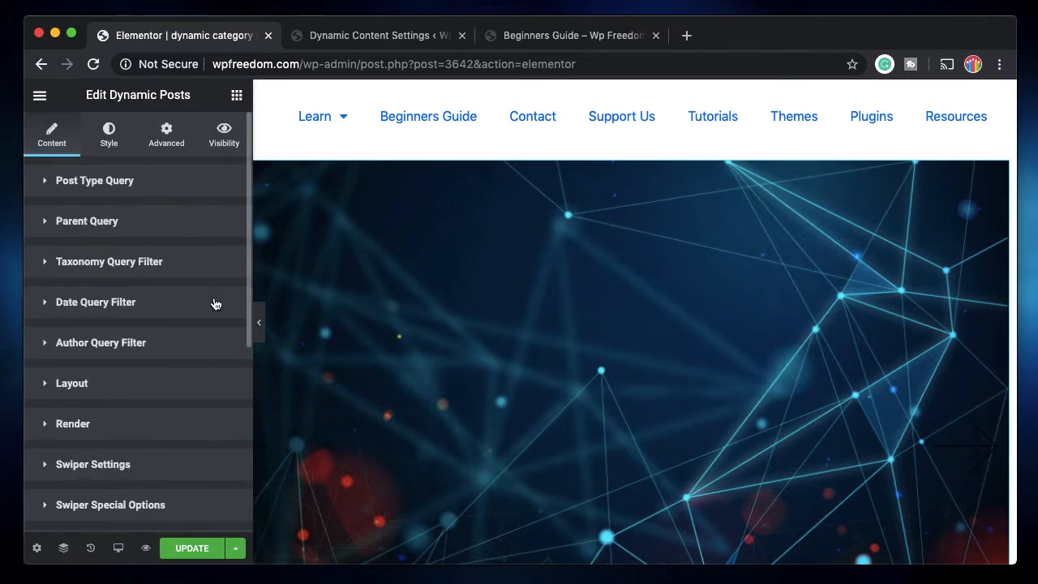
Start adding a new Elementor template from the WordPress dashboard.
{"action": "left_click", "coordinate": [350, 35]}
{"action": "left_click", "coordinate": [567, 35]}
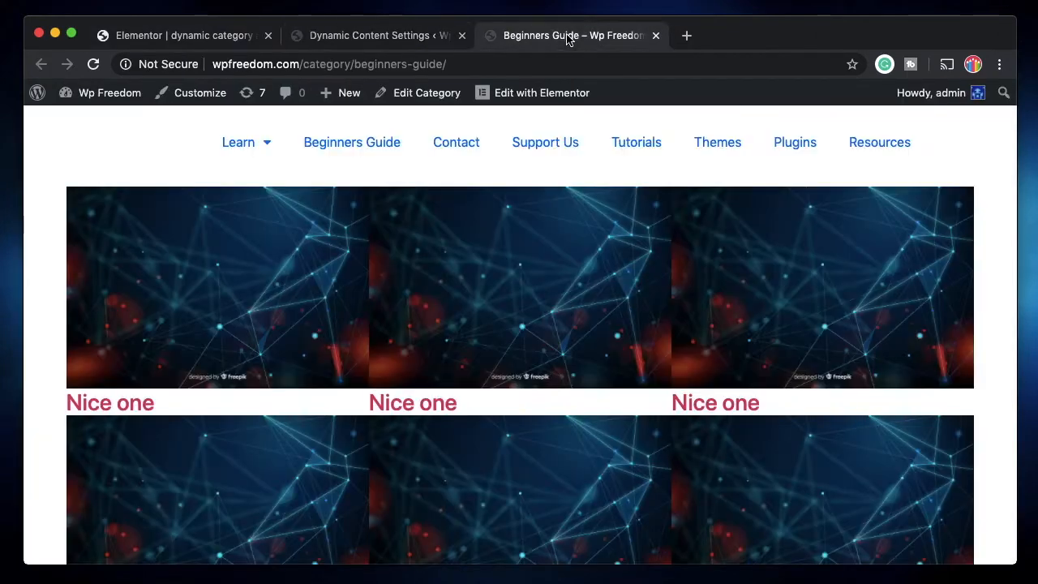
{"action": "left_click", "coordinate": [413, 41]}
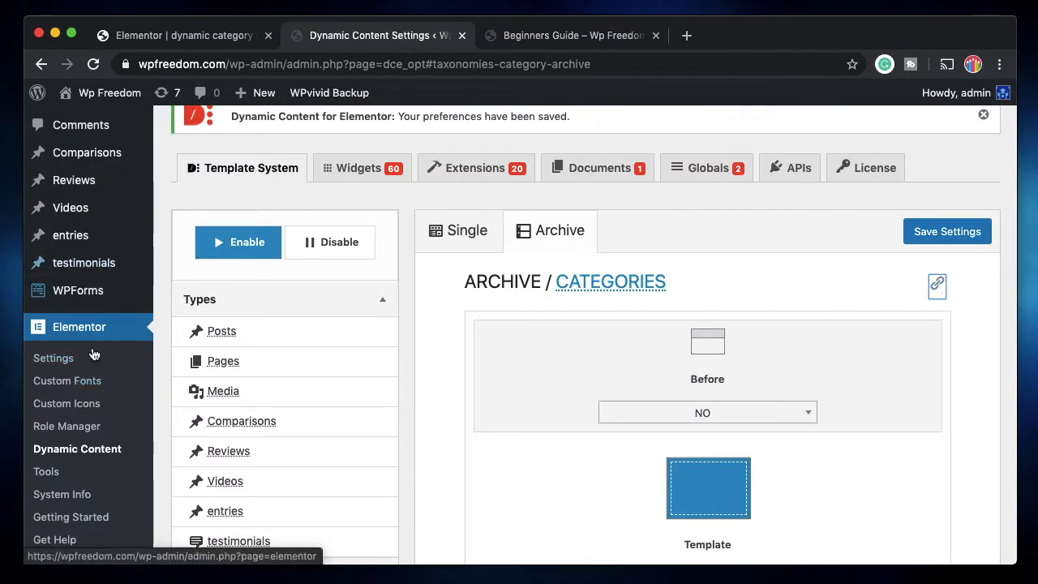
{"action": "scroll", "coordinate": [90, 351], "scroll_direction": "down", "scroll_amount": 4}
{"action": "mouse_move", "coordinate": [48, 306]}
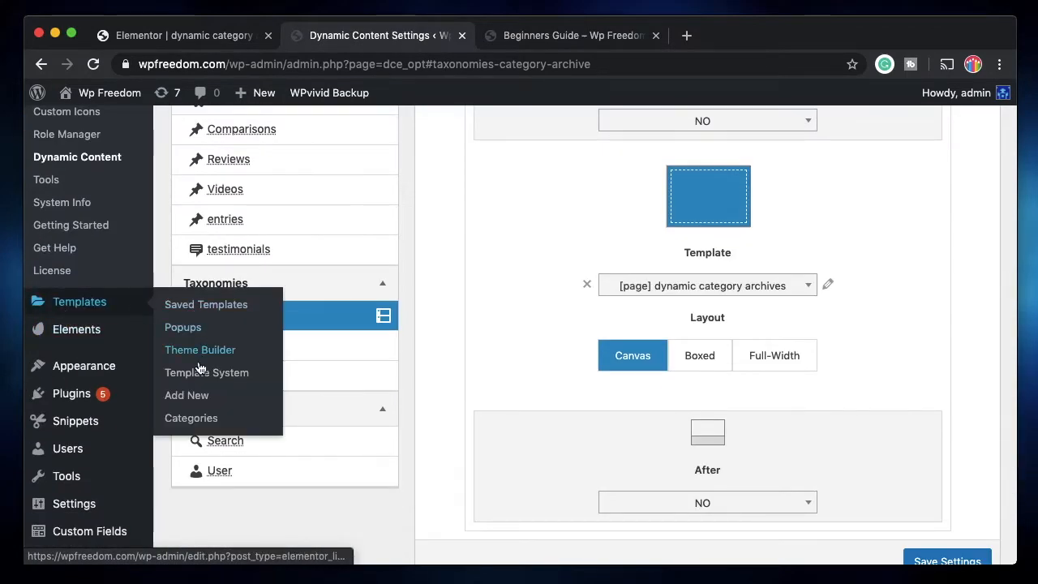
{"action": "left_click", "coordinate": [191, 403]}
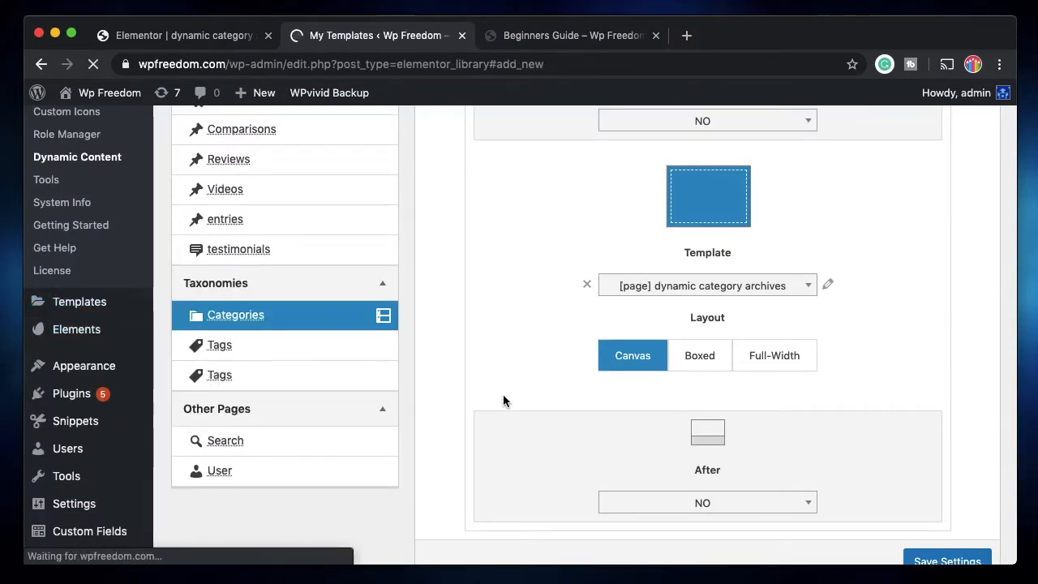
Create a new template of type Page named "Loop 1".
{"action": "left_click", "coordinate": [614, 331]}
{"action": "left_click", "coordinate": [614, 333]}
{"action": "left_click", "coordinate": [627, 394]}
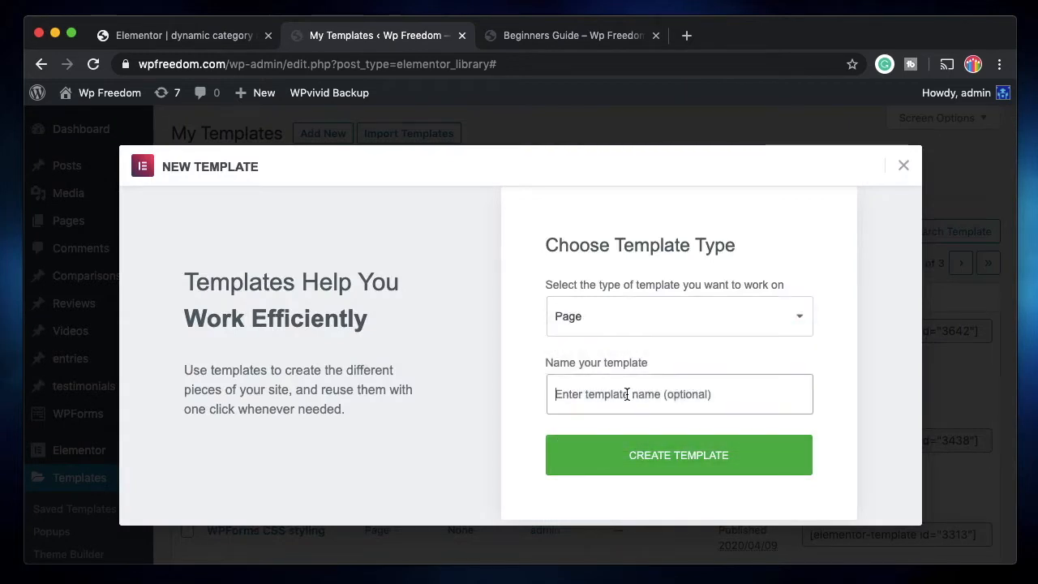
{"action": "type", "text": "Loop 1"}
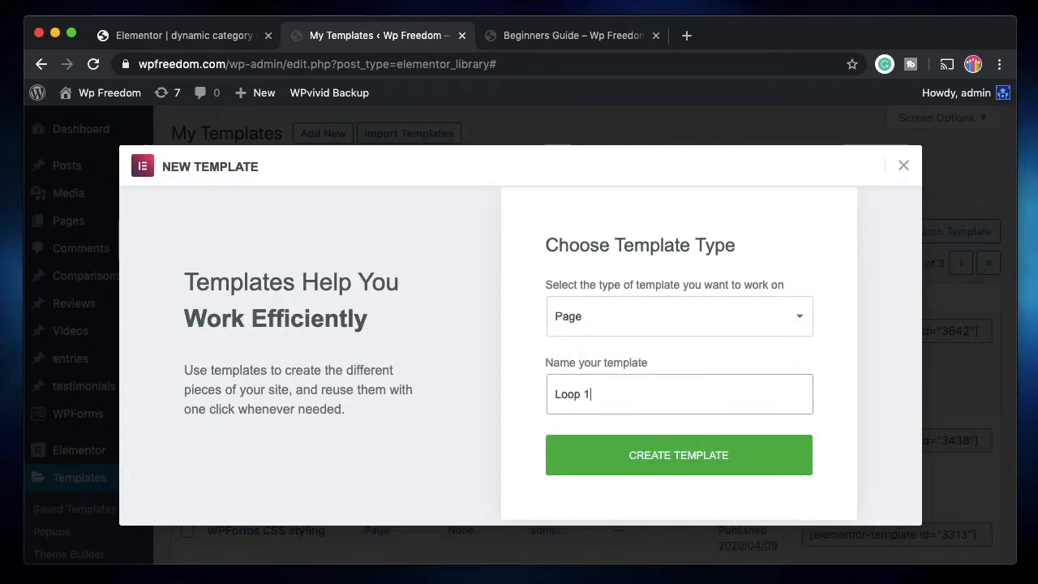
{"action": "left_click", "coordinate": [660, 469]}
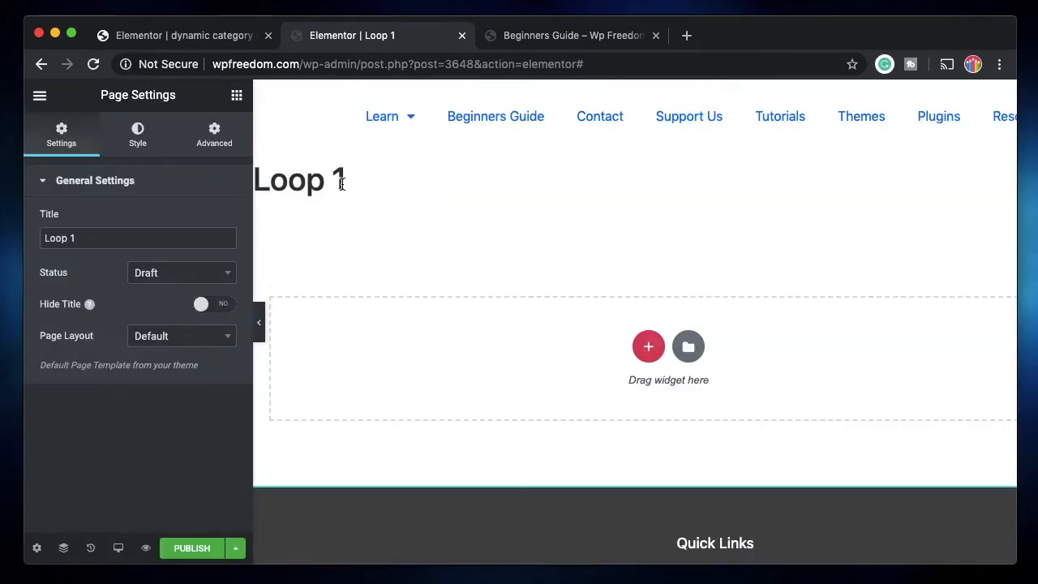
Set the Loop 1 template's page layout to Elementor Canvas.
{"action": "left_click", "coordinate": [199, 37]}
{"action": "left_click", "coordinate": [378, 35]}
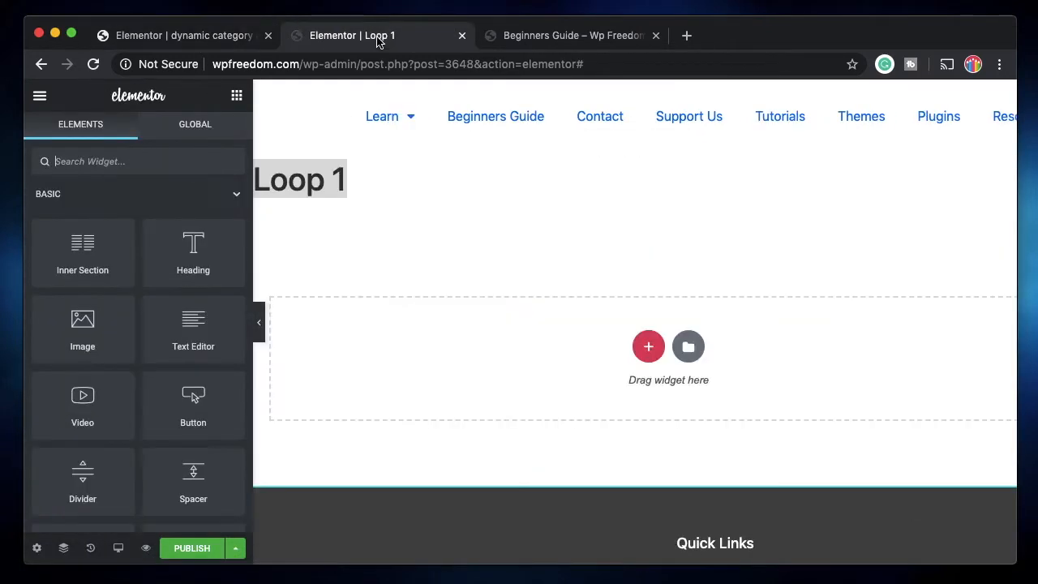
{"action": "triple_click", "coordinate": [329, 180]}
{"action": "left_click", "coordinate": [36, 549]}
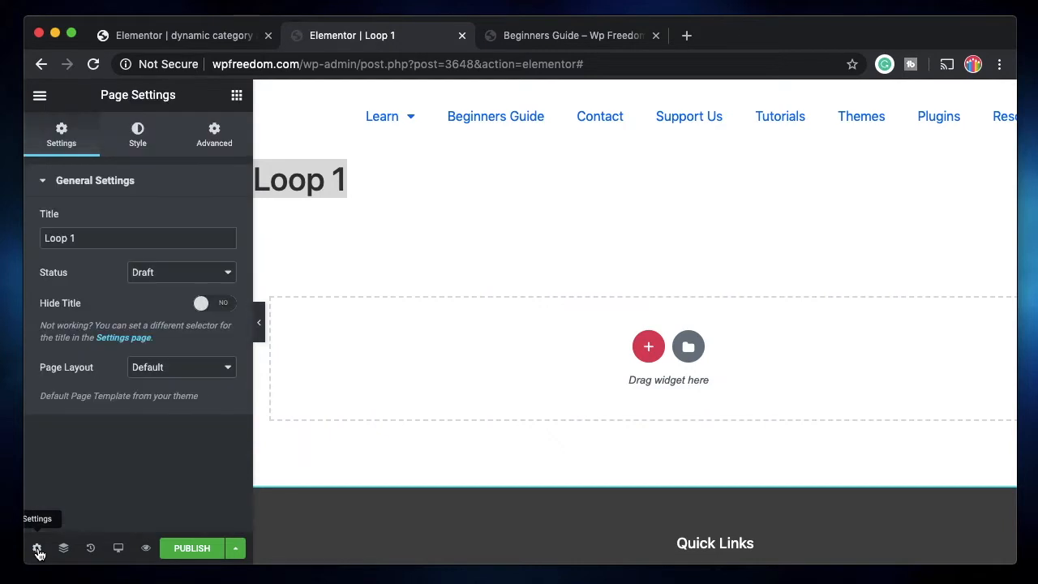
{"action": "left_click", "coordinate": [202, 340]}
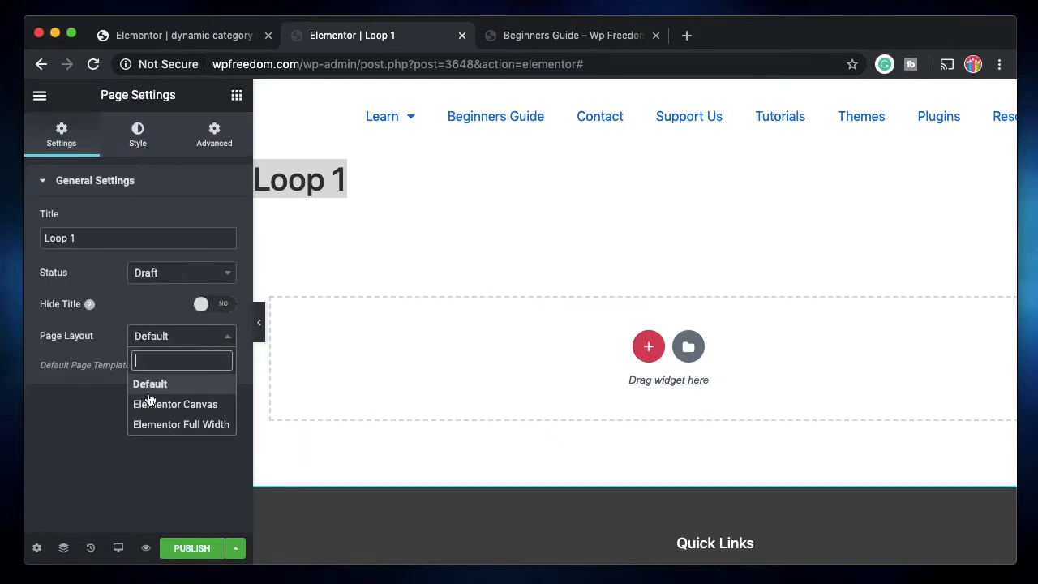
{"action": "left_click", "coordinate": [177, 408]}
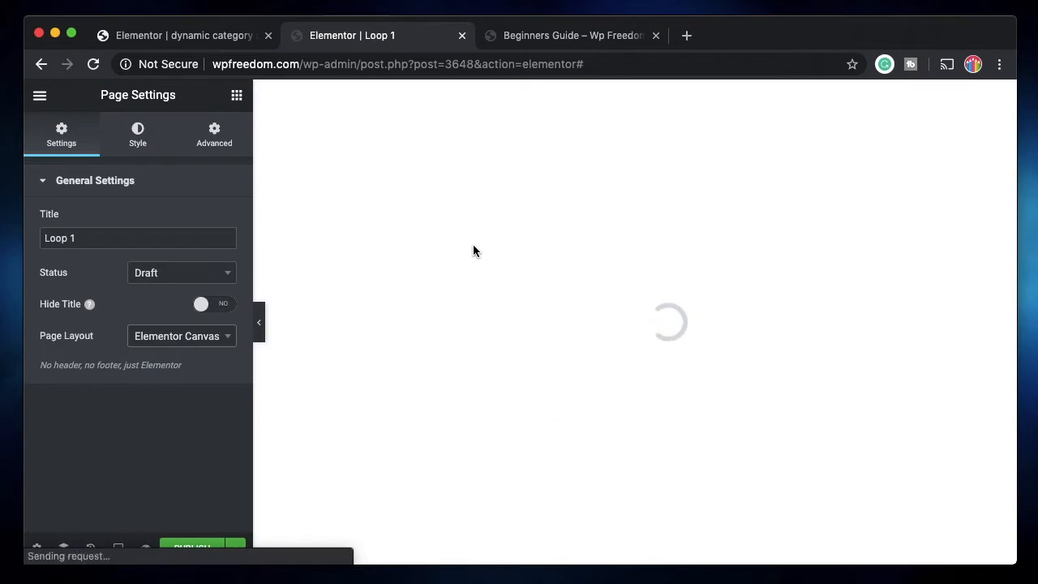
{"action": "left_click", "coordinate": [36, 549]}
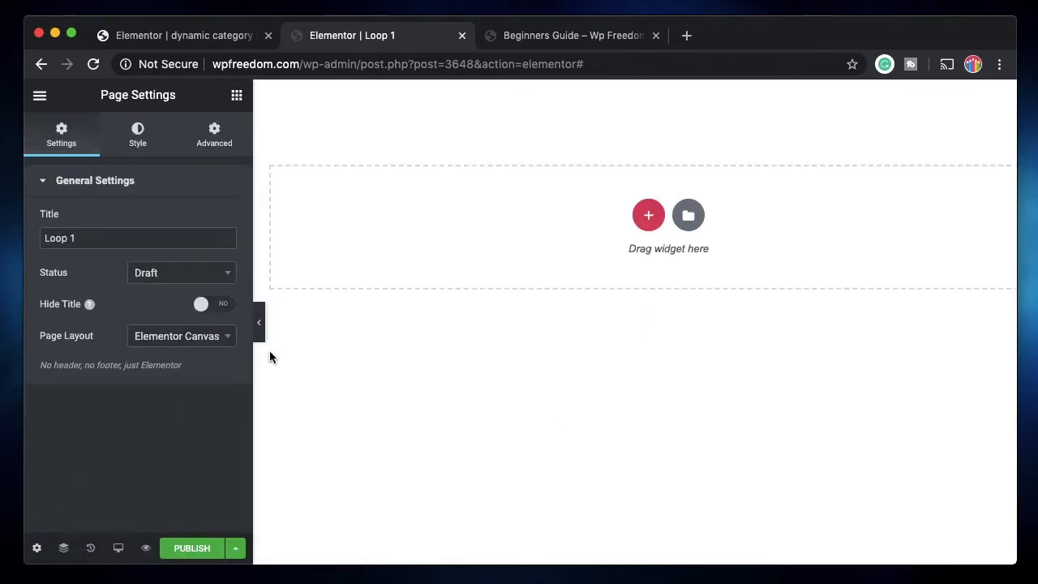
Collapse the Basic and Pro widget categories to bring the Dynamic Content widgets into reach.
{"action": "left_click", "coordinate": [235, 96]}
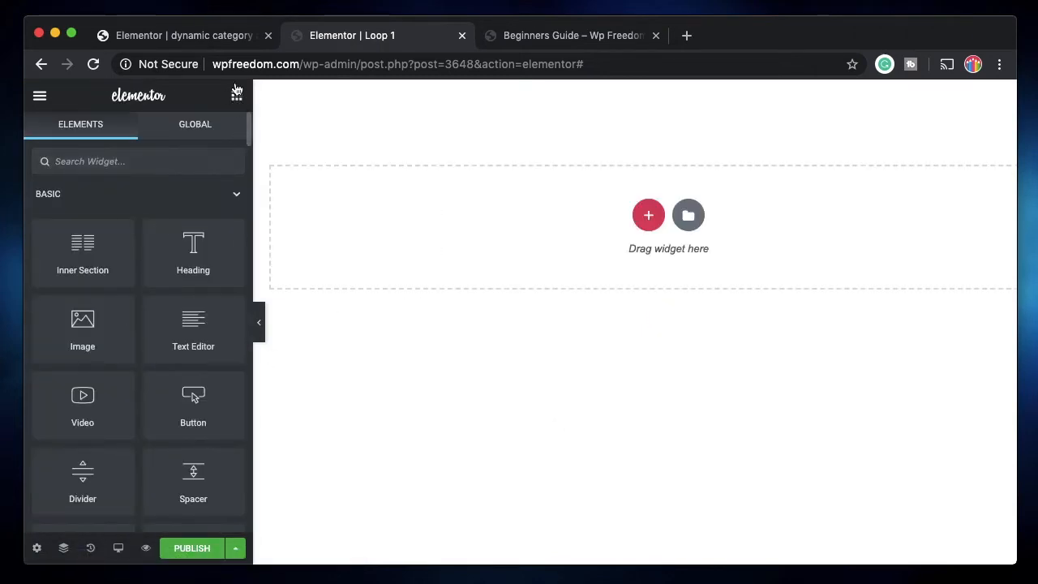
{"action": "left_click", "coordinate": [183, 201]}
{"action": "left_click", "coordinate": [156, 241]}
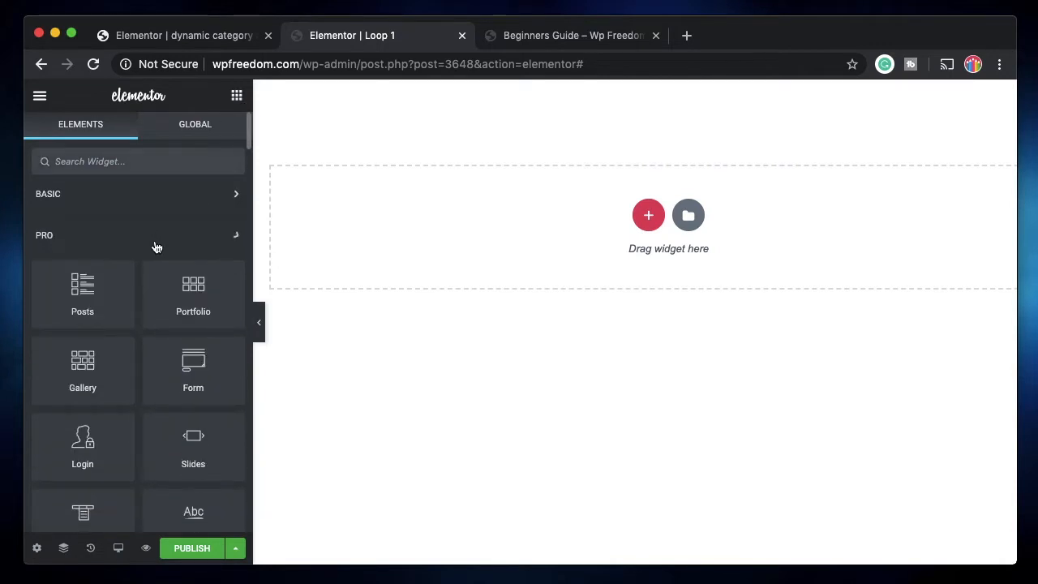
{"action": "scroll", "coordinate": [156, 242], "scroll_direction": "down", "scroll_amount": 2}
{"action": "left_click", "coordinate": [150, 140]}
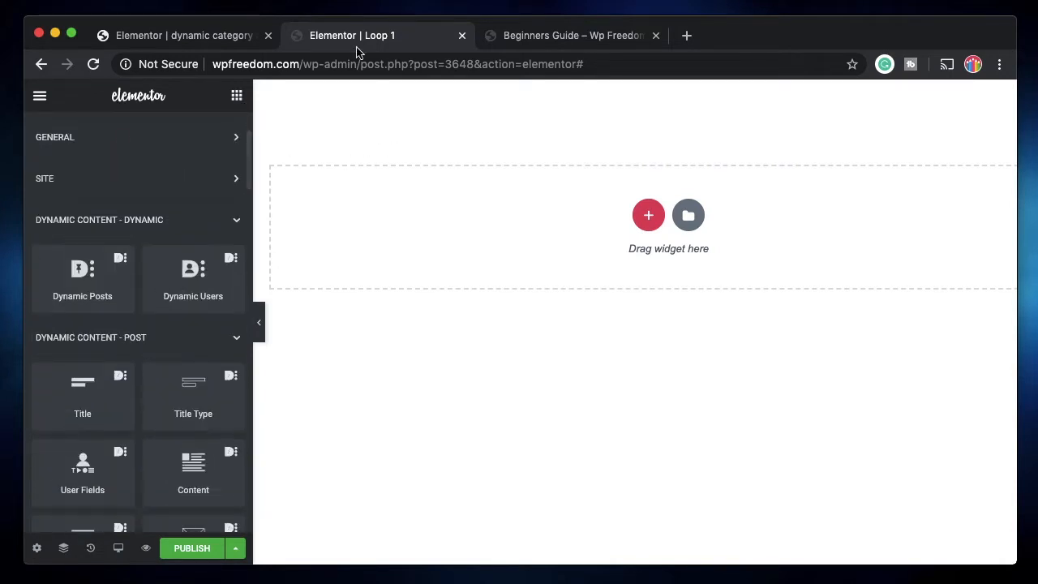
{"action": "scroll", "coordinate": [128, 351], "scroll_direction": "down", "scroll_amount": 3}
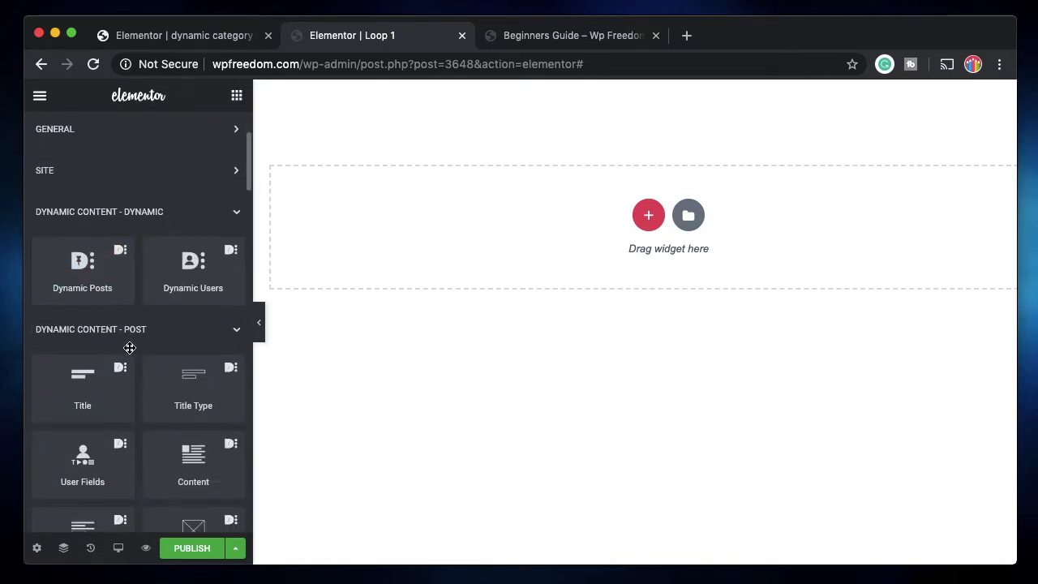
Add a single-column section to the Loop 1 template and set its height to Min Height.
{"action": "left_click", "coordinate": [648, 215]}
{"action": "left_click", "coordinate": [443, 270]}
{"action": "left_click", "coordinate": [673, 94]}
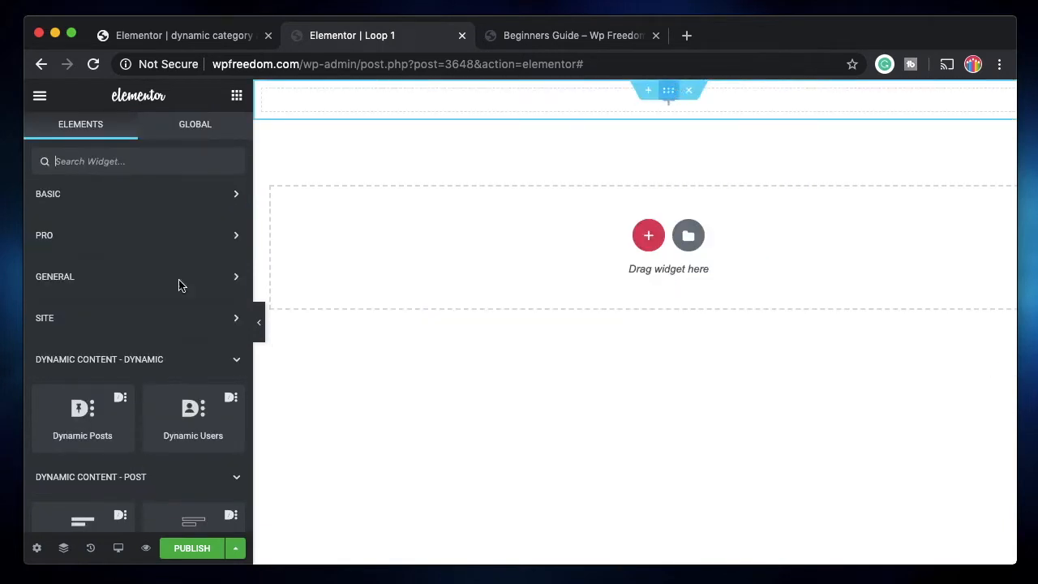
{"action": "left_click", "coordinate": [183, 363]}
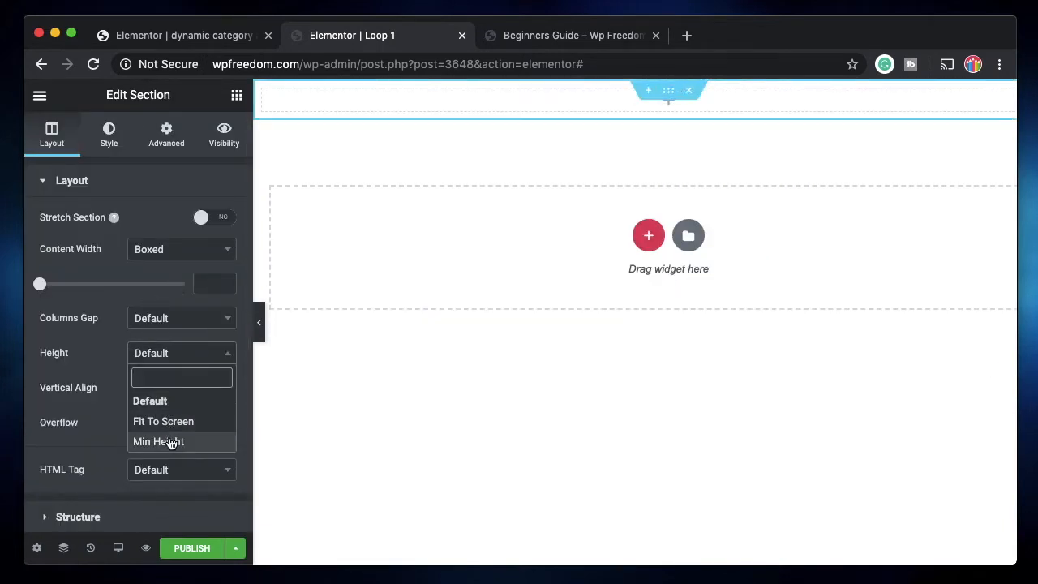
{"action": "left_click", "coordinate": [160, 440]}
Add the Dynamic Content Title widget to the empty column of the section.
{"action": "left_click", "coordinate": [668, 243]}
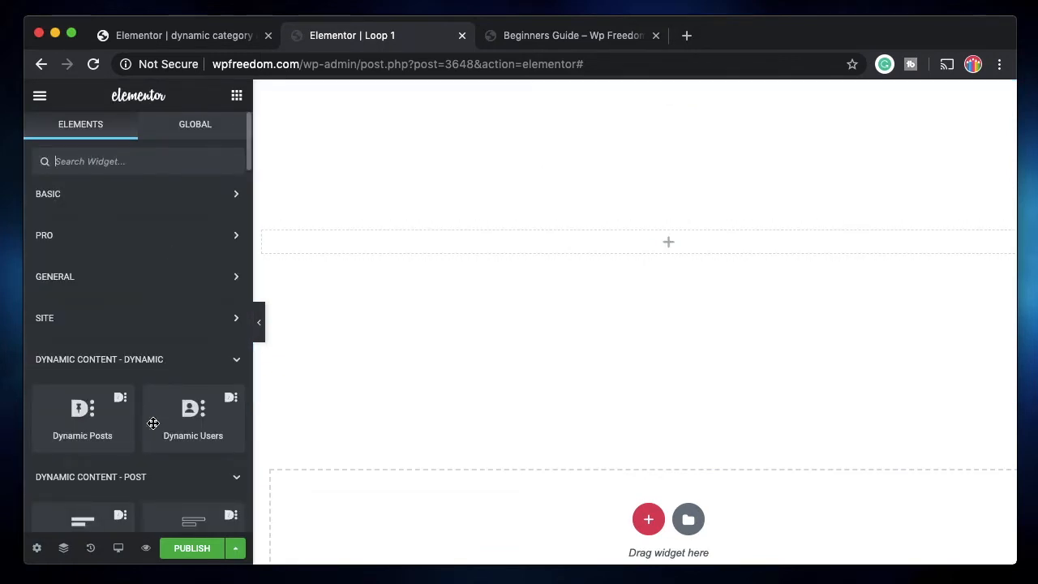
{"action": "scroll", "coordinate": [153, 422], "scroll_direction": "down", "scroll_amount": 5}
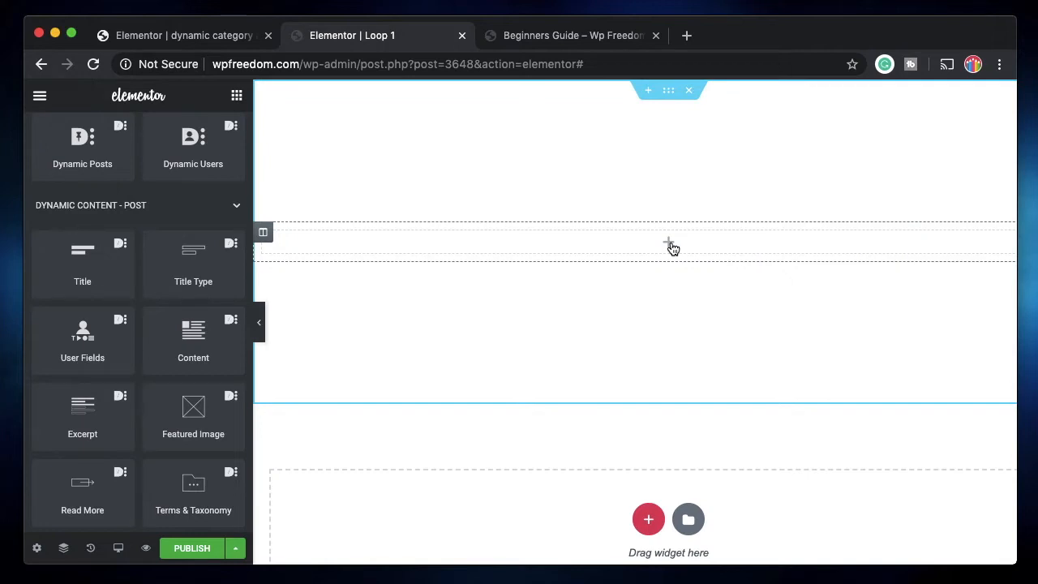
{"action": "left_click_drag", "start_coordinate": [84, 268], "coordinate": [719, 258]}
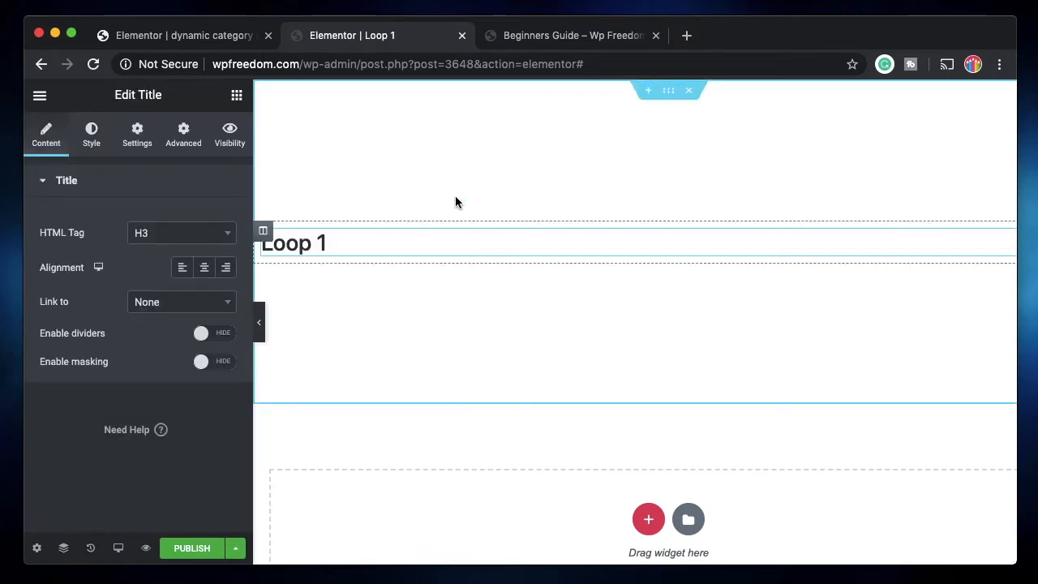
Center-align the Title widget in the Loop 1 template and enable masking for it.
{"action": "left_click", "coordinate": [171, 35]}
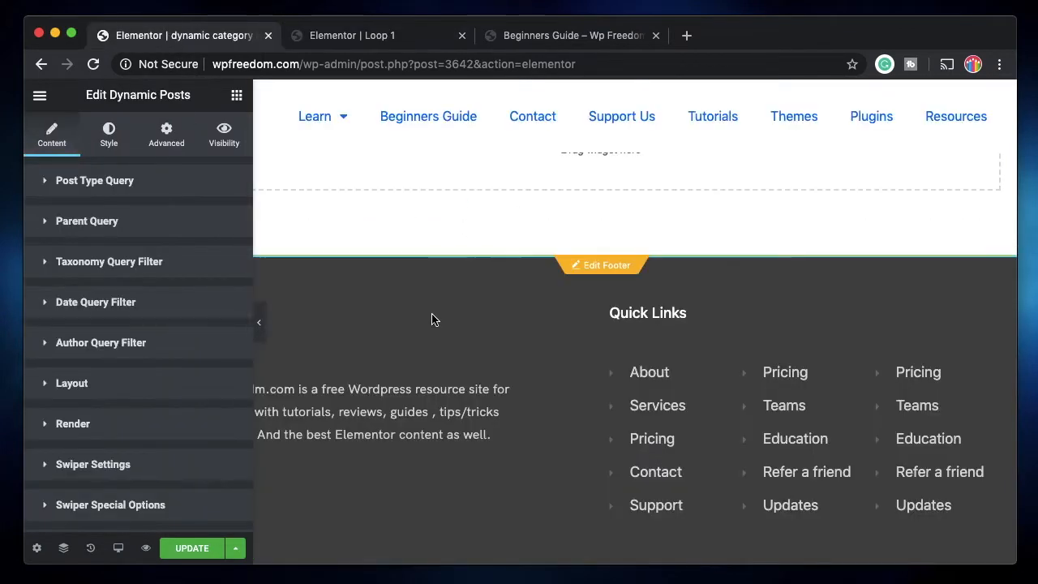
{"action": "left_click", "coordinate": [377, 37]}
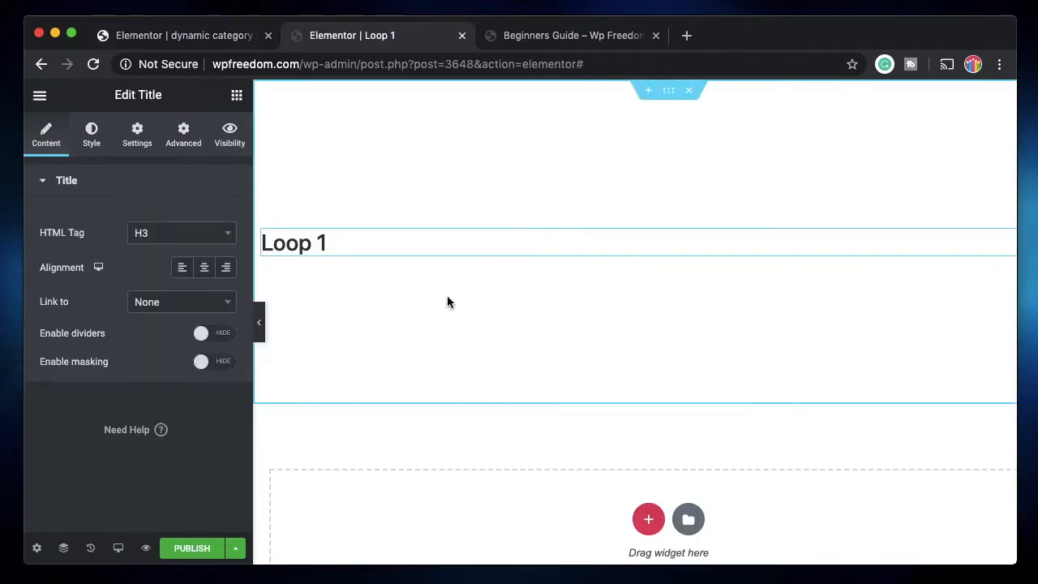
{"action": "left_click", "coordinate": [207, 267]}
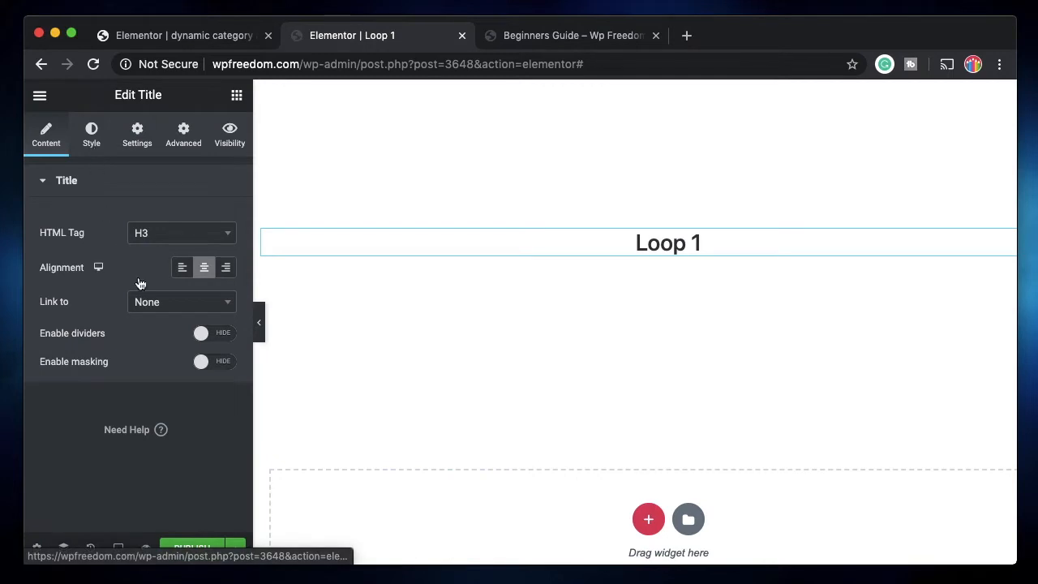
{"action": "left_click", "coordinate": [215, 363]}
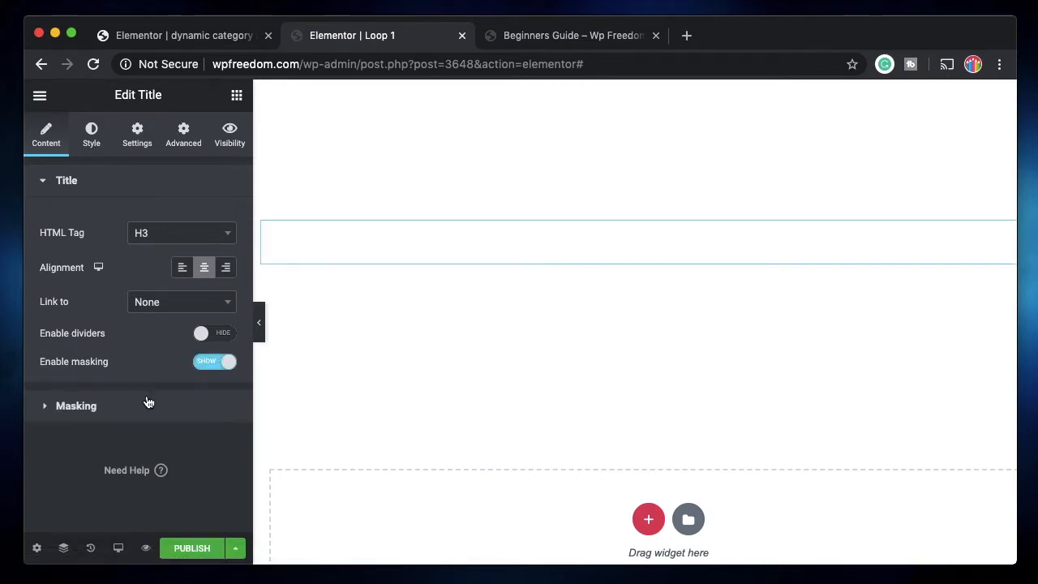
Set the Title widget's masking to a gradient background with #000000 as the first color.
{"action": "left_click", "coordinate": [148, 405]}
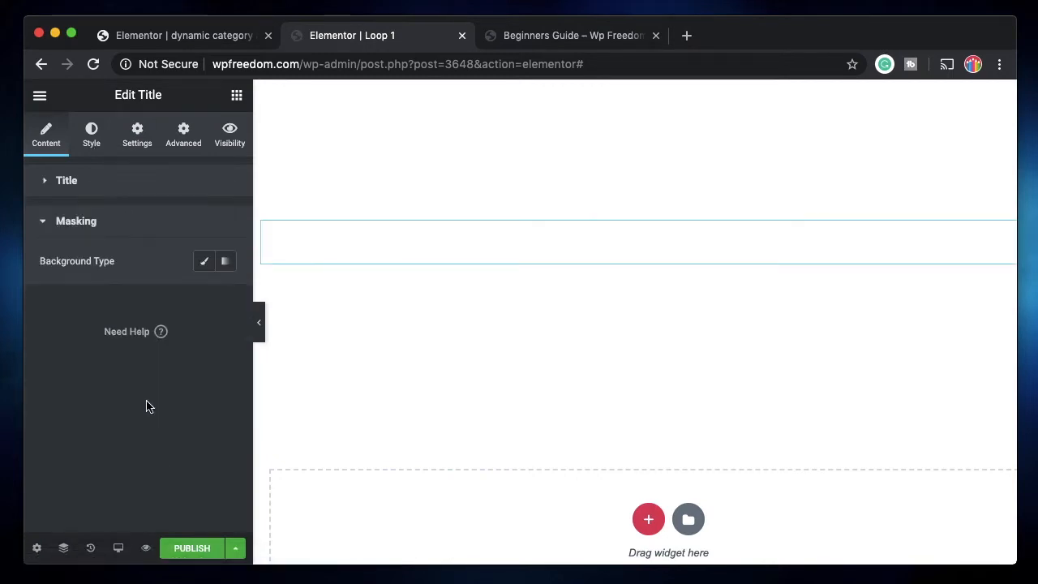
{"action": "left_click", "coordinate": [225, 261]}
{"action": "left_click", "coordinate": [204, 296]}
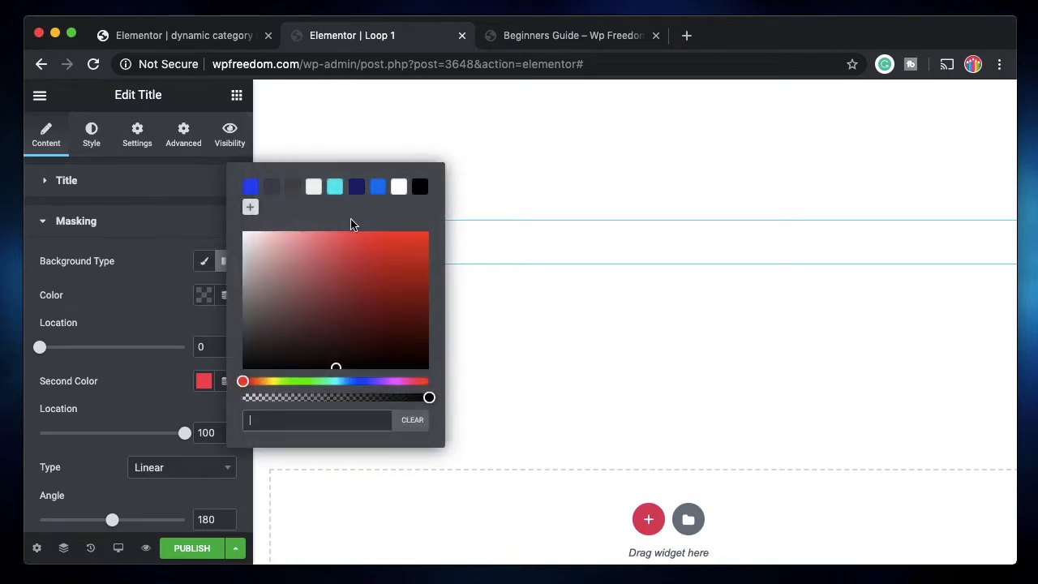
{"action": "left_click", "coordinate": [419, 188]}
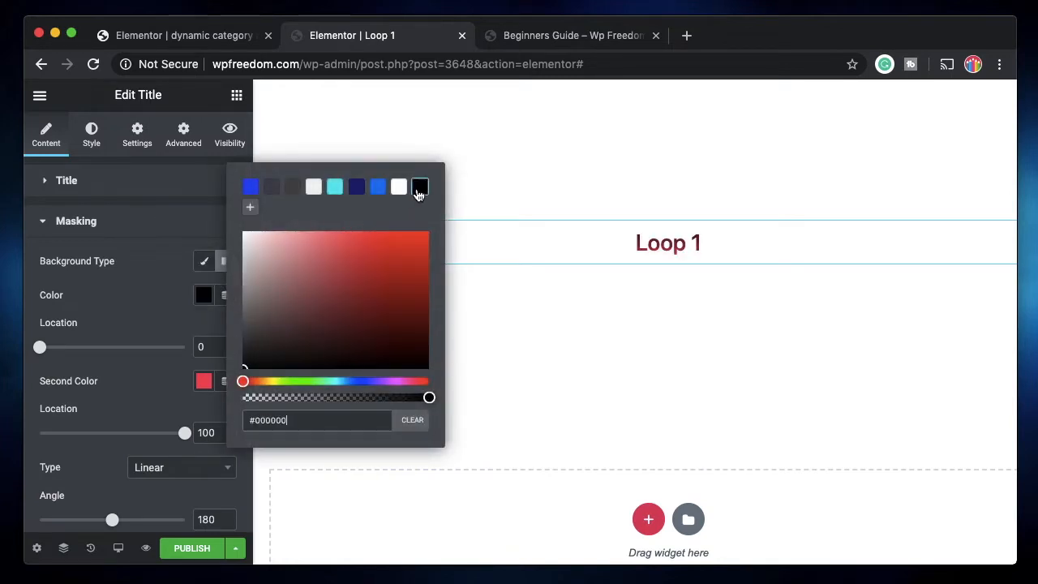
{"action": "left_click", "coordinate": [140, 317]}
Set the Title widget's typography size to 51 px.
{"action": "left_click", "coordinate": [95, 138]}
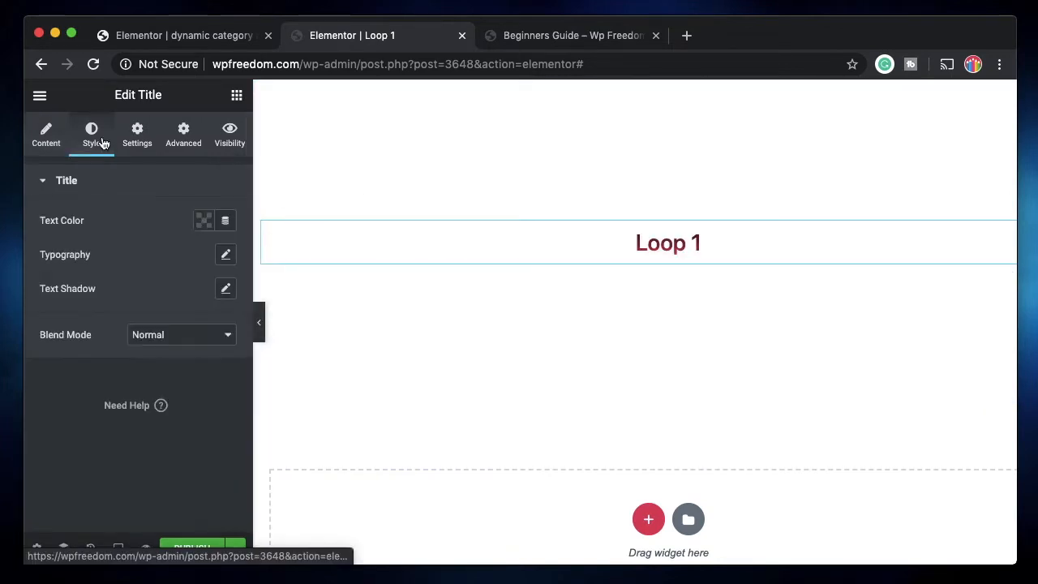
{"action": "left_click", "coordinate": [227, 256]}
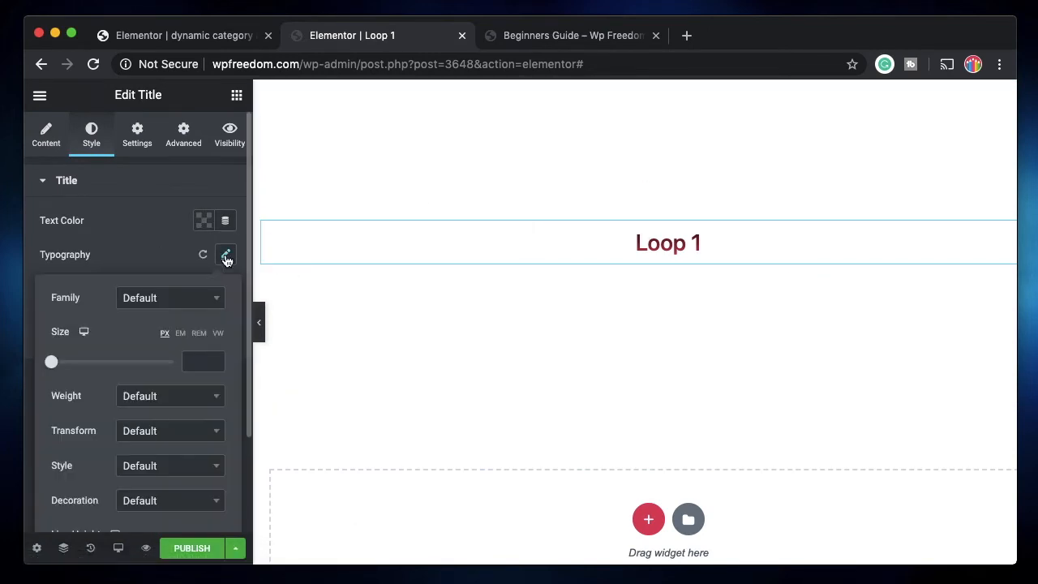
{"action": "left_click", "coordinate": [83, 368]}
{"action": "left_click_drag", "start_coordinate": [84, 371], "coordinate": [83, 372]}
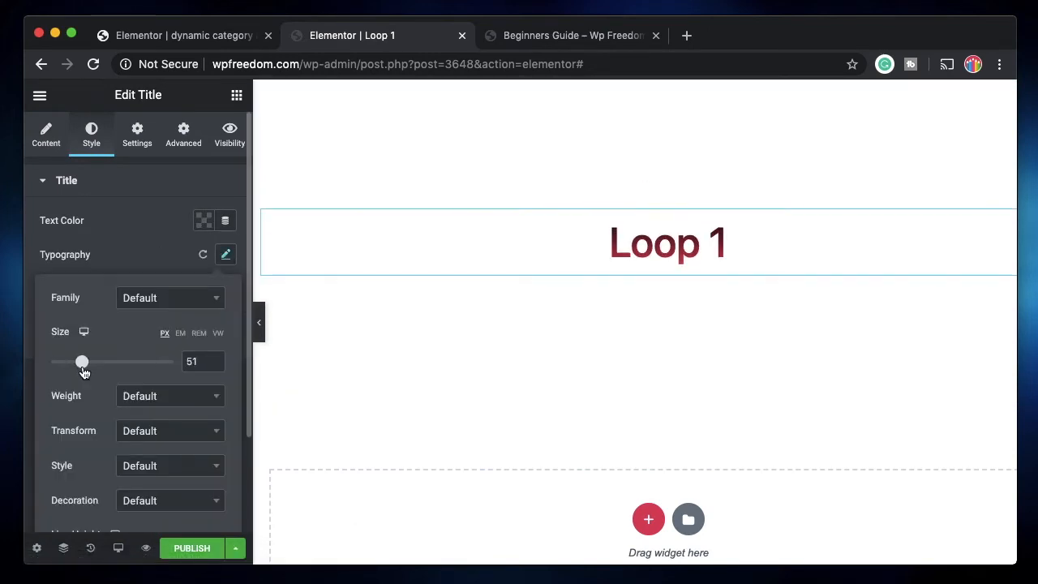
{"action": "left_click", "coordinate": [141, 261]}
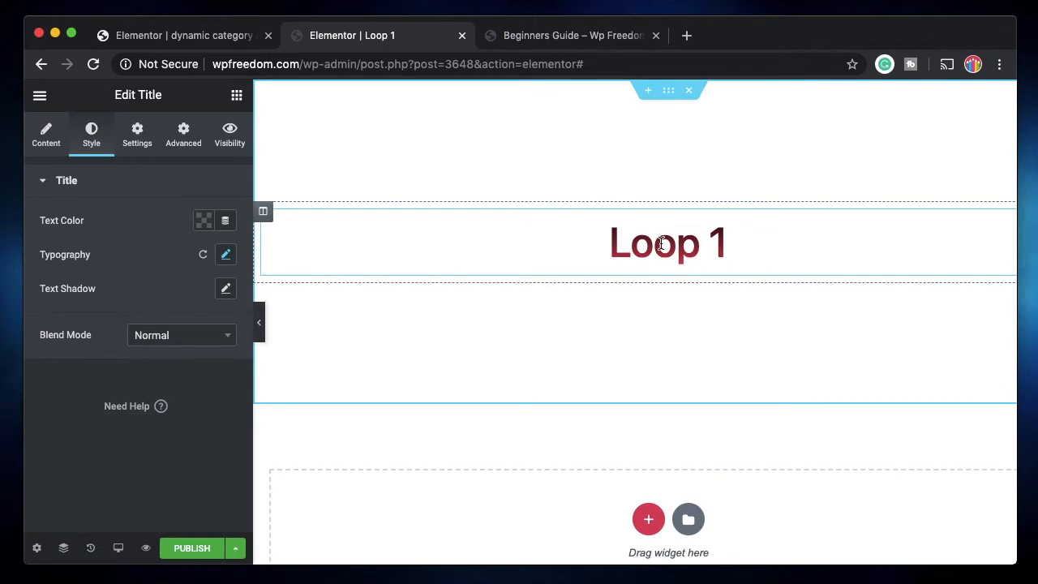
Add the Dynamic Content User Fields widget directly below the Title widget.
{"action": "left_click", "coordinate": [237, 95]}
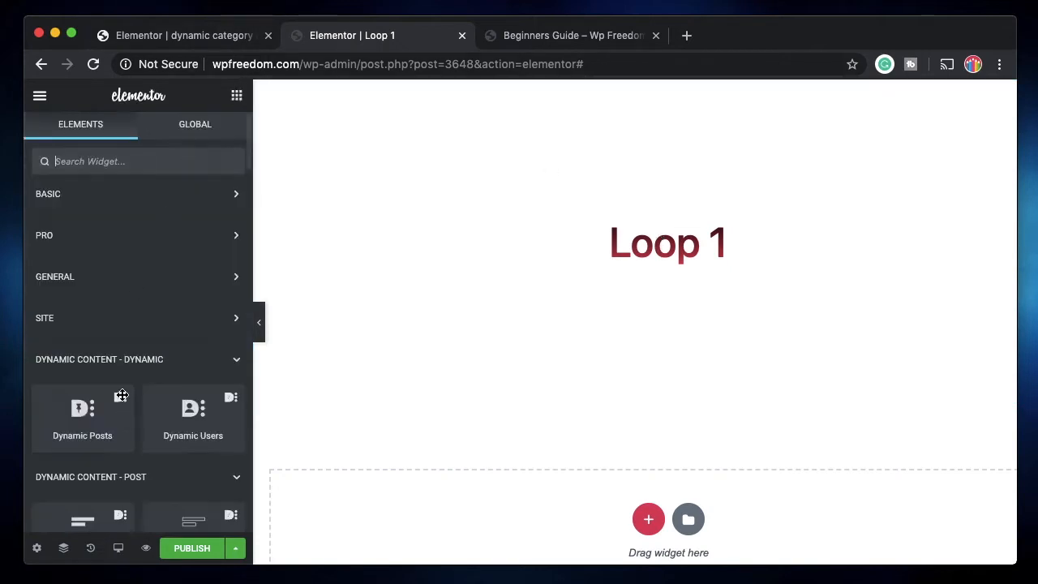
{"action": "scroll", "coordinate": [135, 436], "scroll_direction": "down", "scroll_amount": 5}
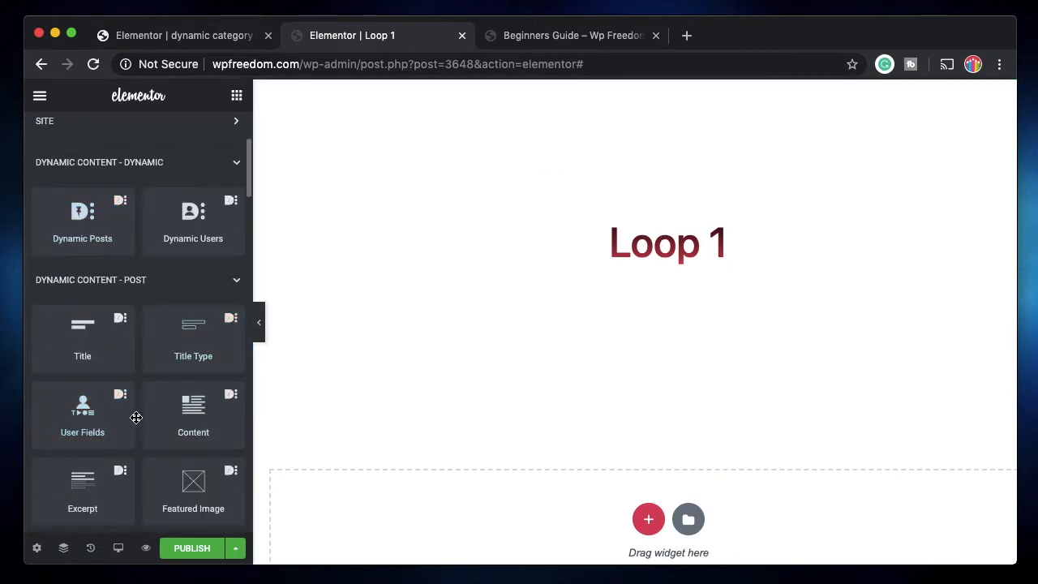
{"action": "left_click_drag", "start_coordinate": [408, 306], "coordinate": [686, 264]}
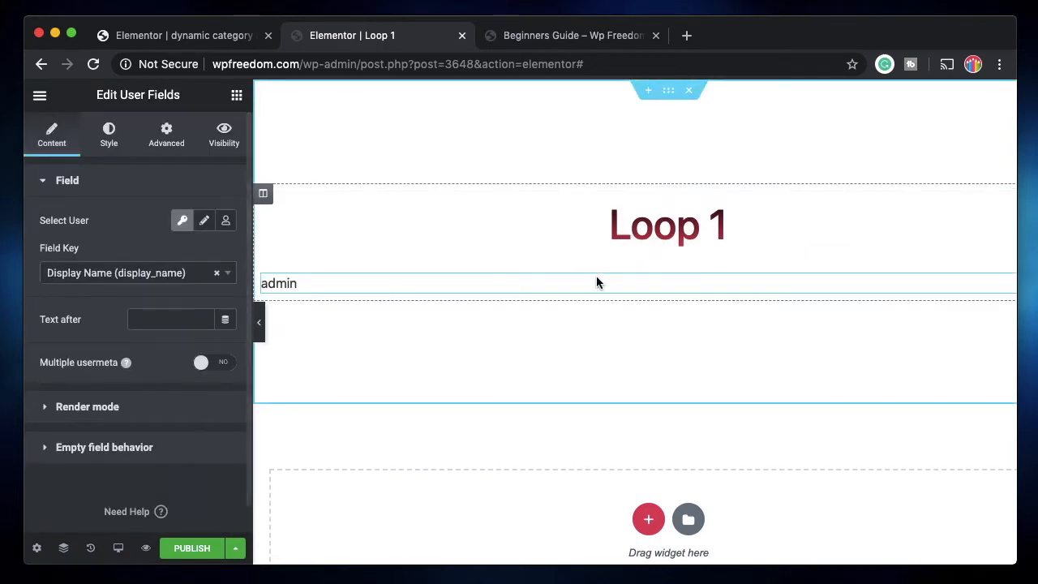
Set the User Fields widget to the post Author with Avatar as its field key, and center-align it.
{"action": "left_click", "coordinate": [206, 225]}
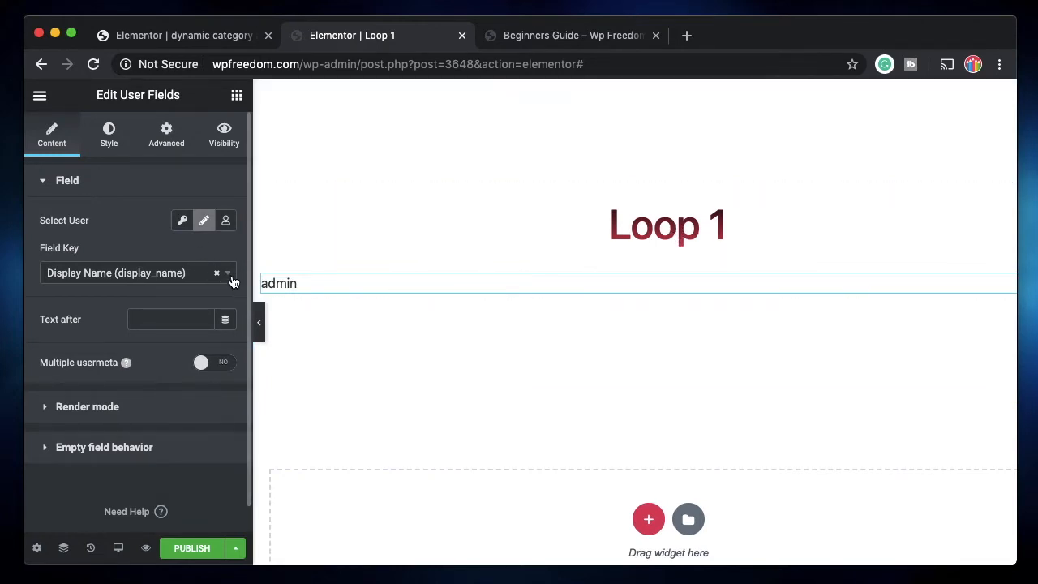
{"action": "left_click", "coordinate": [133, 273]}
{"action": "type", "text": "a"}
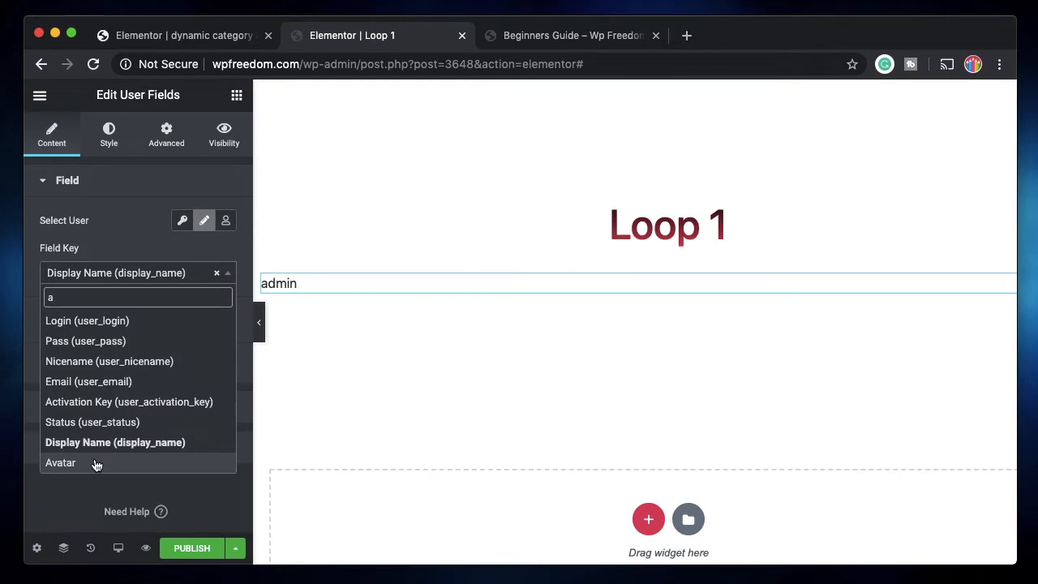
{"action": "left_click", "coordinate": [95, 464]}
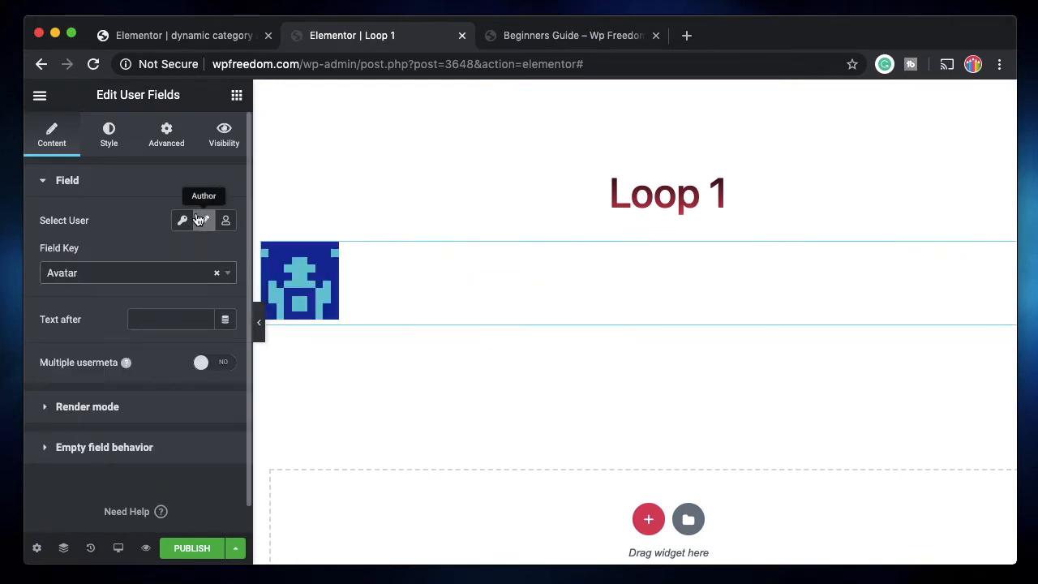
{"action": "left_click", "coordinate": [109, 138]}
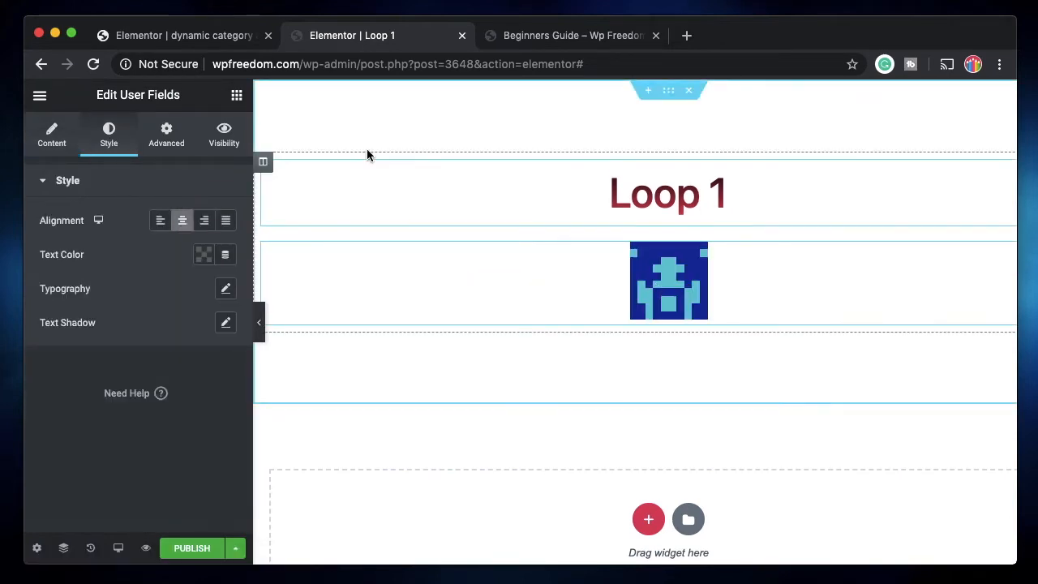
Make the avatar round by adding the custom CSS "selector img{ border-radius:50%; }" to the User Fields widget.
{"action": "left_click", "coordinate": [167, 146]}
{"action": "scroll", "coordinate": [143, 450], "scroll_direction": "down", "scroll_amount": 5}
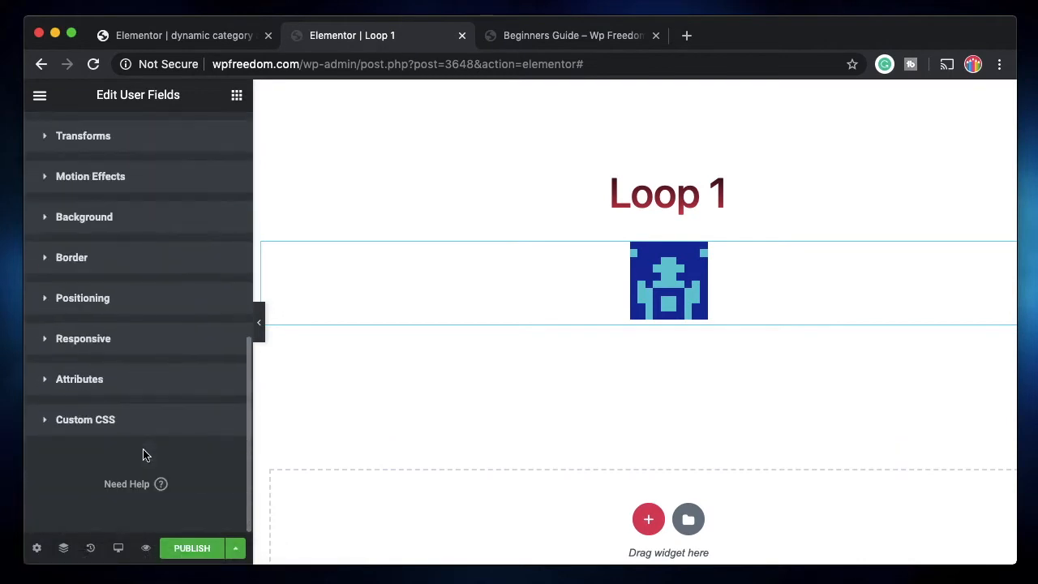
{"action": "left_click", "coordinate": [109, 434]}
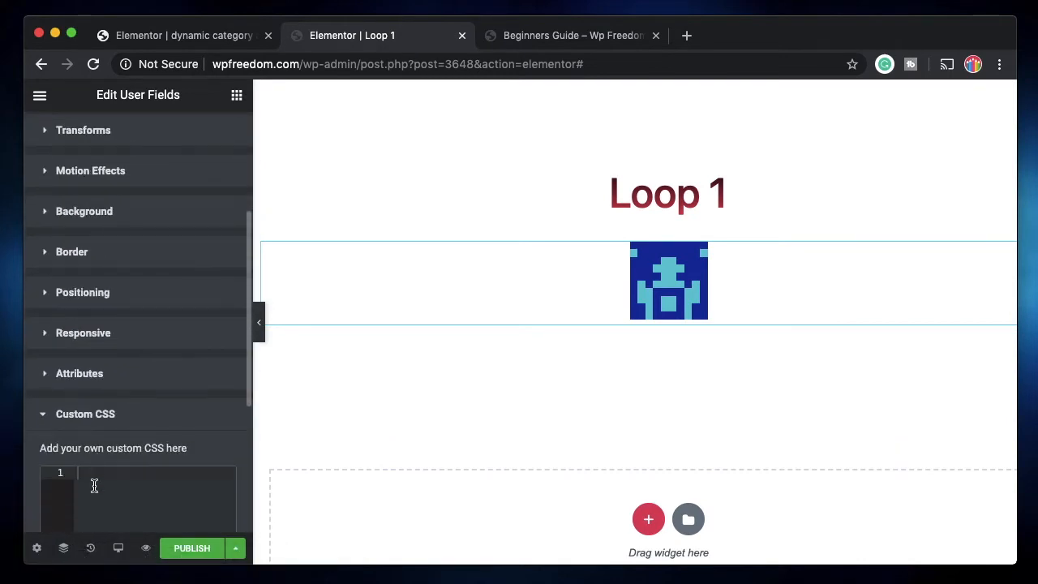
{"action": "type", "text": "selector{"}
{"action": "key", "text": "Return"}
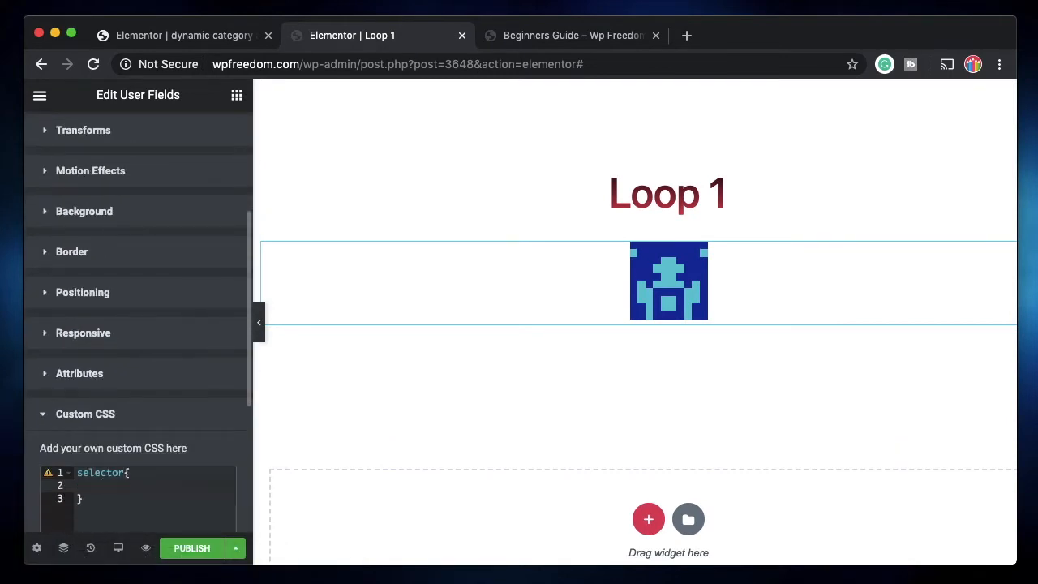
{"action": "type", "text": "border-raidus"}
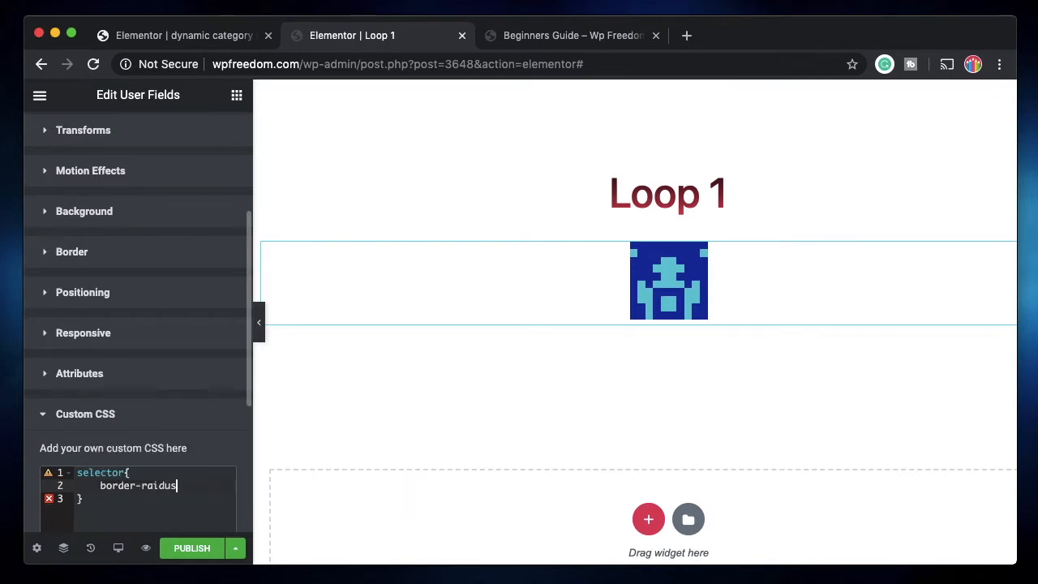
{"action": "key", "text": "BackSpace"}
{"action": "key", "text": "BackSpace"}
{"action": "key", "text": "BackSpace"}
{"action": "key", "text": "BackSpace"}
{"action": "type", "text": "dius"}
{"action": "key", "text": "Return"}
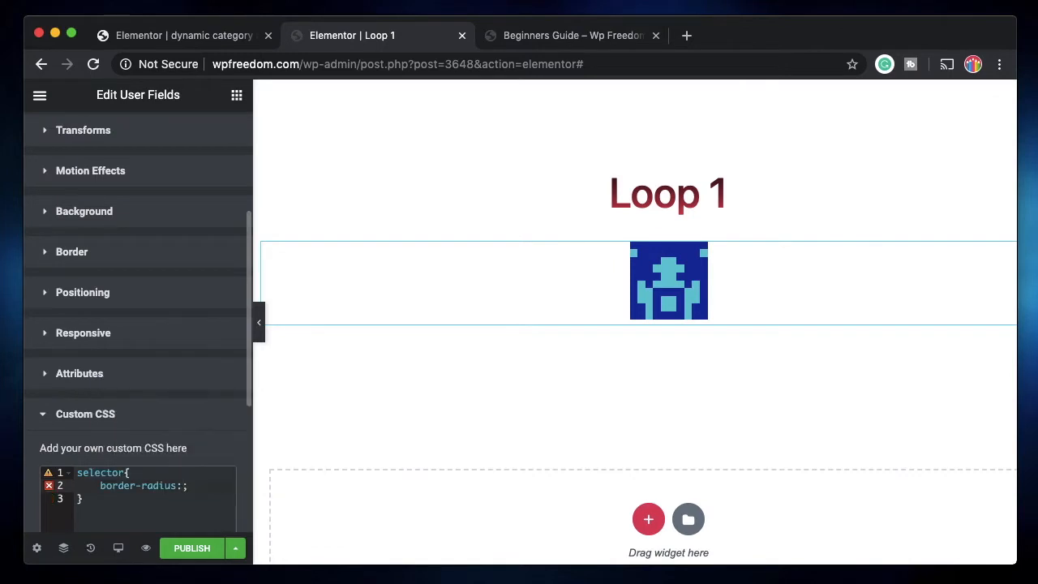
{"action": "type", "text": "50%"}
{"action": "key", "text": "Up"}
{"action": "key", "text": "Left"}
{"action": "type", "text": "img"}
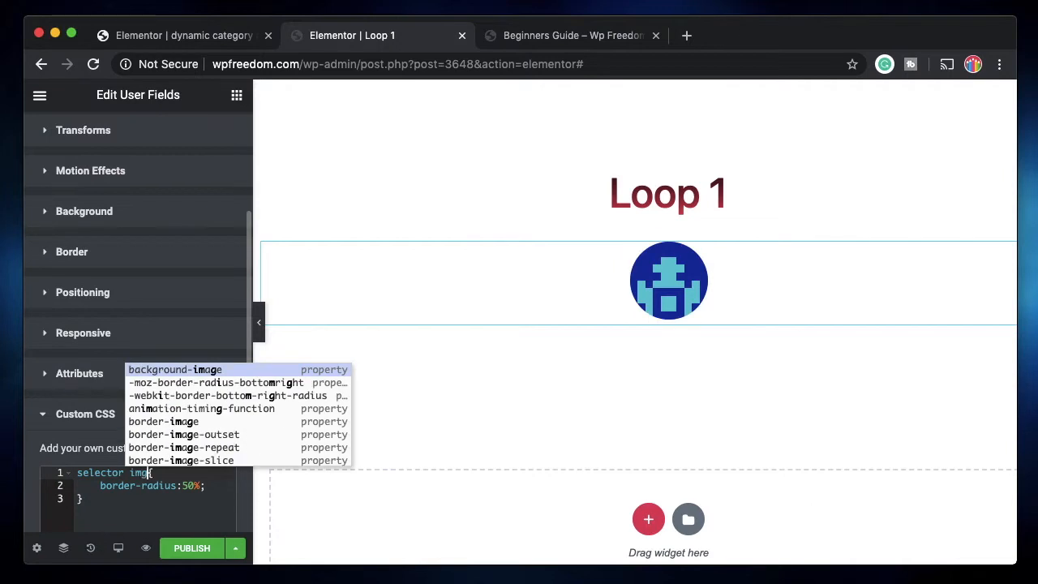
{"action": "left_click", "coordinate": [183, 500]}
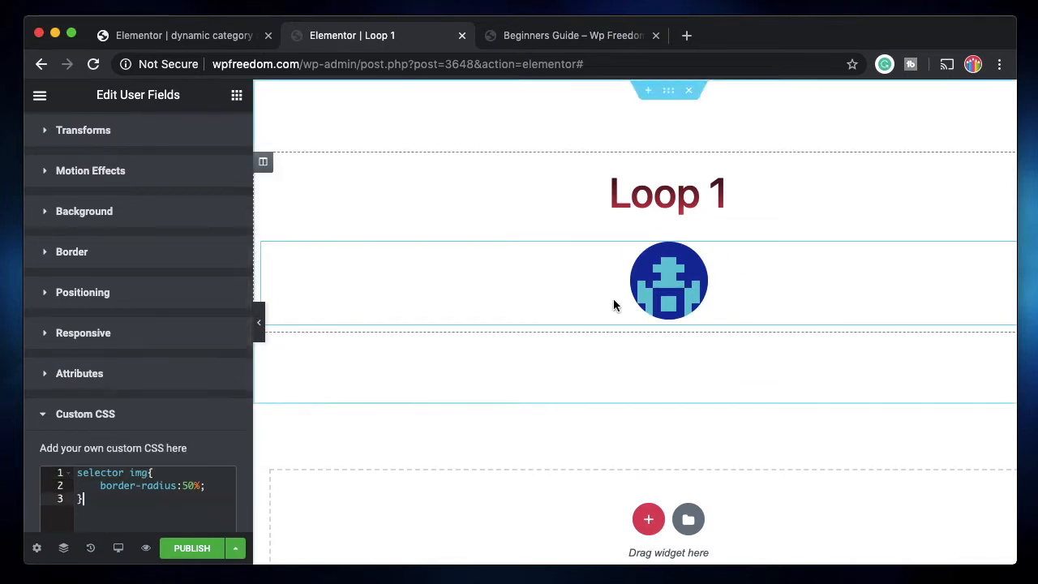
Give the section a classic background in translucent blue #0D73EF5C and publish the Loop 1 template.
{"action": "left_click", "coordinate": [670, 94]}
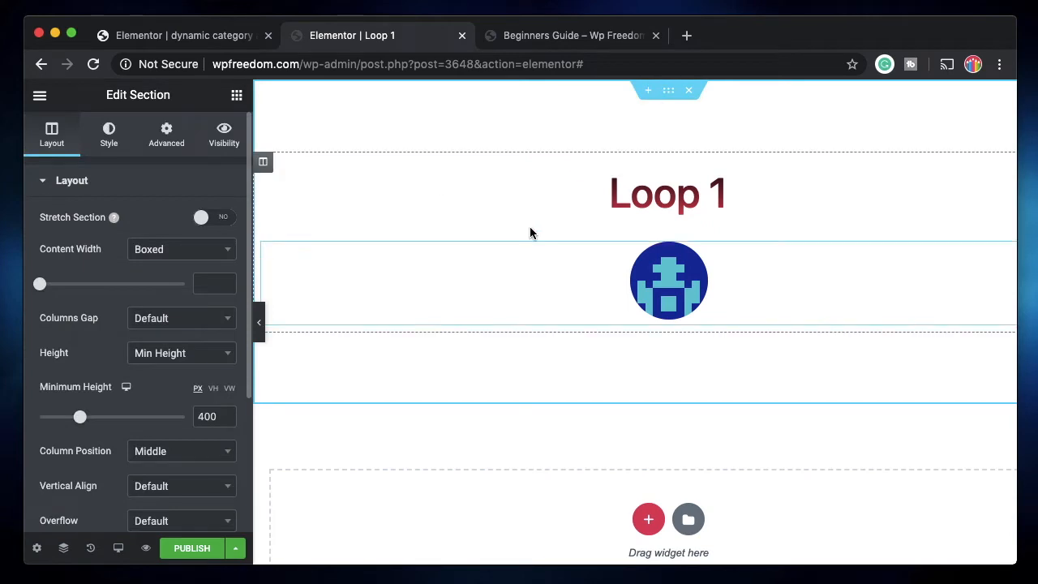
{"action": "left_click", "coordinate": [108, 137]}
{"action": "left_click", "coordinate": [160, 256]}
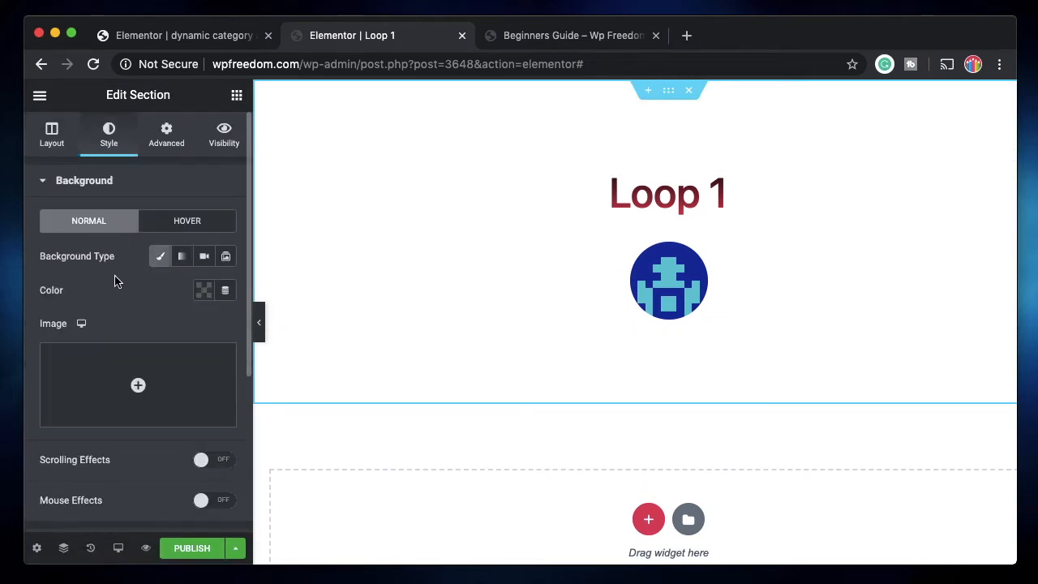
{"action": "left_click", "coordinate": [203, 290]}
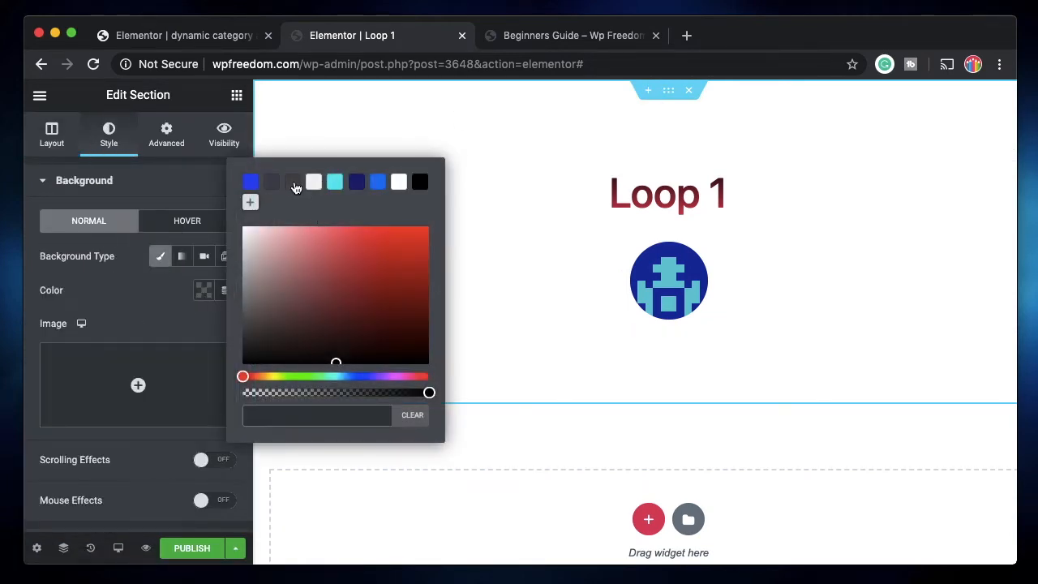
{"action": "left_click", "coordinate": [294, 183]}
{"action": "left_click", "coordinate": [89, 297]}
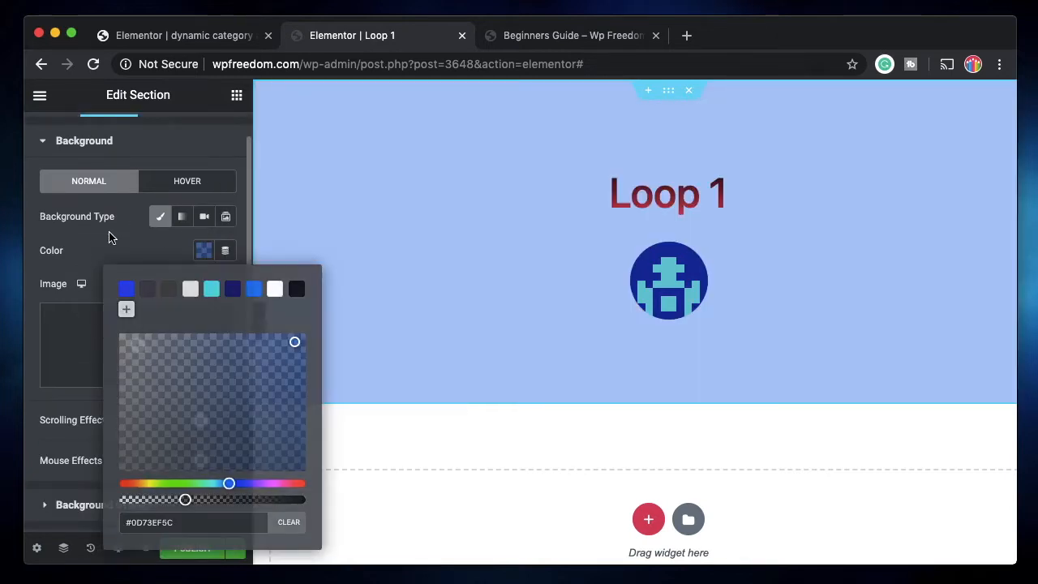
{"action": "left_click", "coordinate": [108, 236]}
{"action": "left_click", "coordinate": [195, 549]}
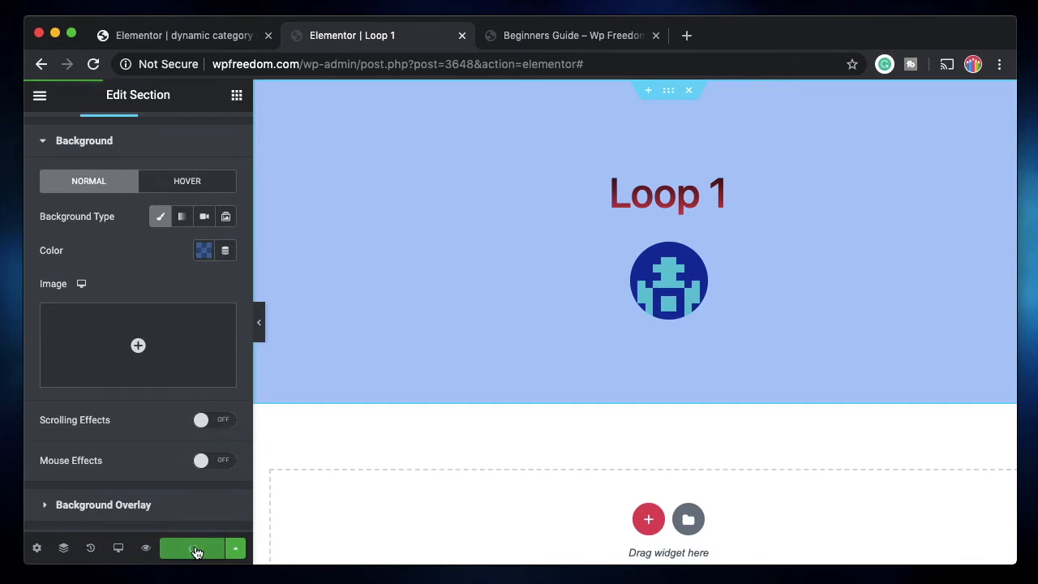
Create a new Page template named "Loop 2" from the WordPress dashboard's saved templates.
{"action": "left_click", "coordinate": [197, 37]}
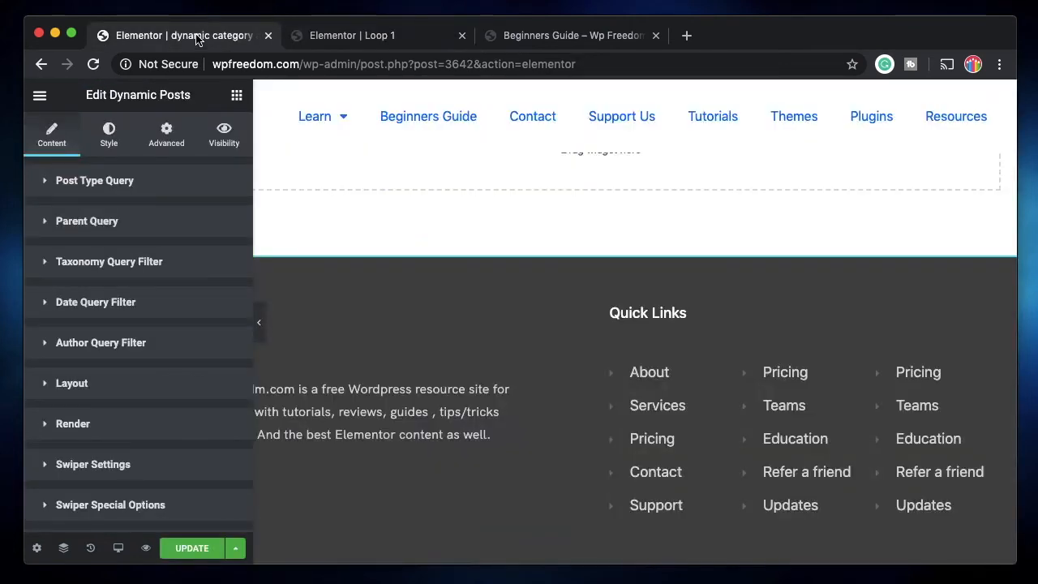
{"action": "left_click", "coordinate": [384, 36]}
{"action": "left_click", "coordinate": [573, 36]}
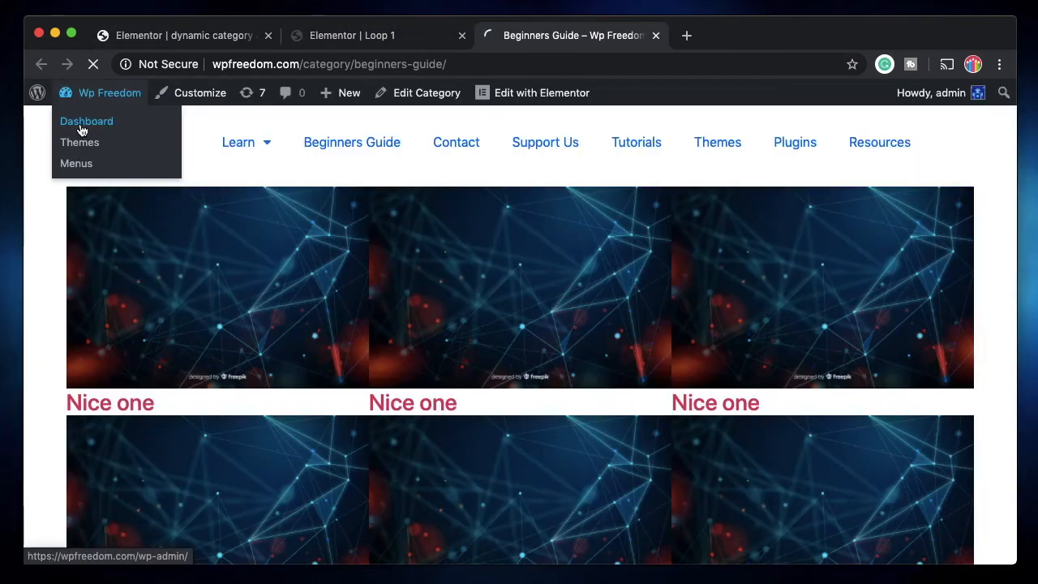
{"action": "left_click", "coordinate": [81, 130]}
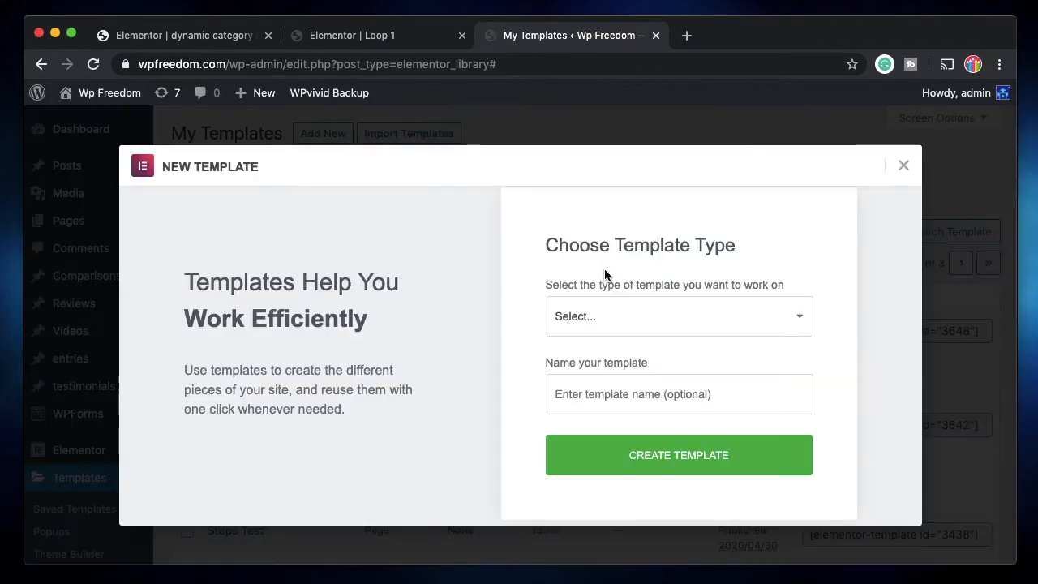
{"action": "left_click", "coordinate": [623, 317]}
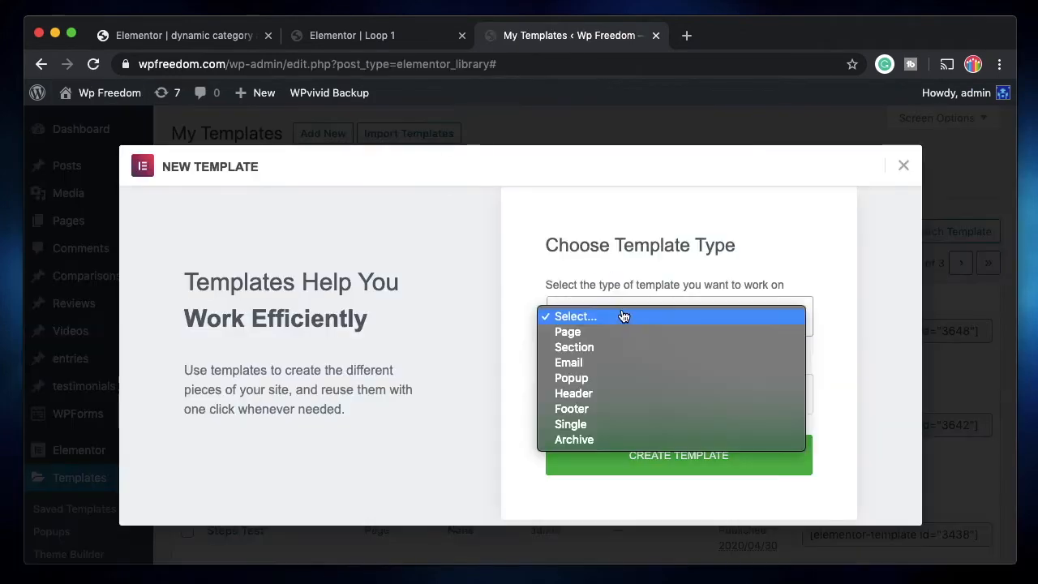
{"action": "left_click", "coordinate": [614, 332]}
{"action": "left_click", "coordinate": [601, 386]}
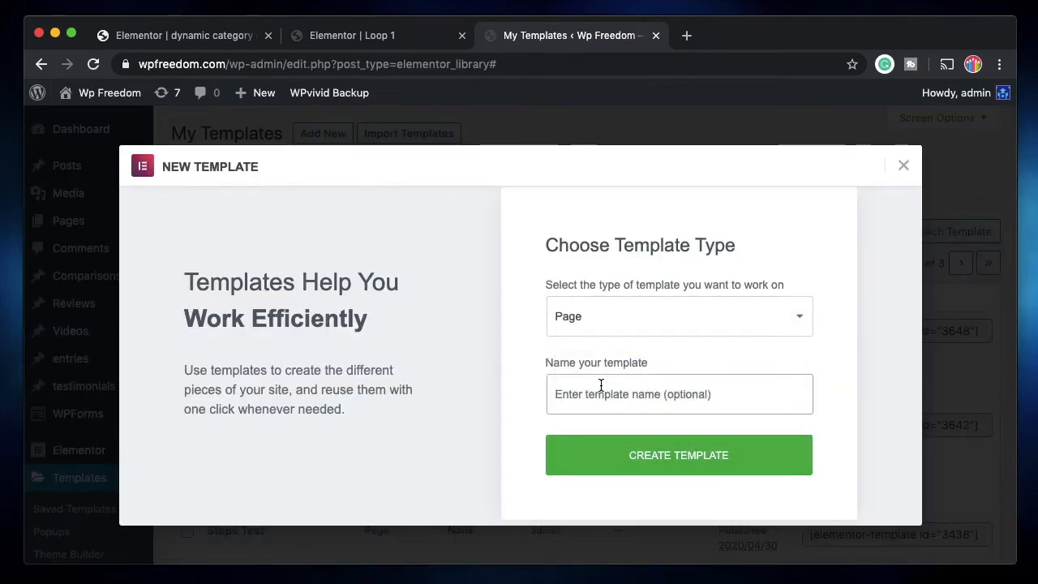
{"action": "type", "text": "Loop 2"}
{"action": "left_click", "coordinate": [637, 456]}
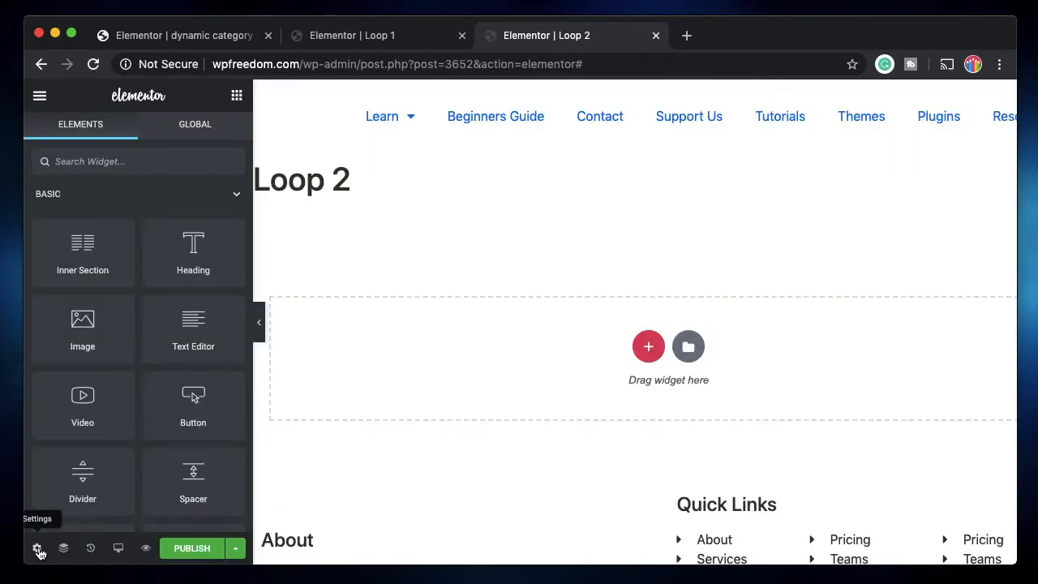
Set the page layout of the Loop 2 template to Elementor Canvas.
{"action": "left_click", "coordinate": [37, 545]}
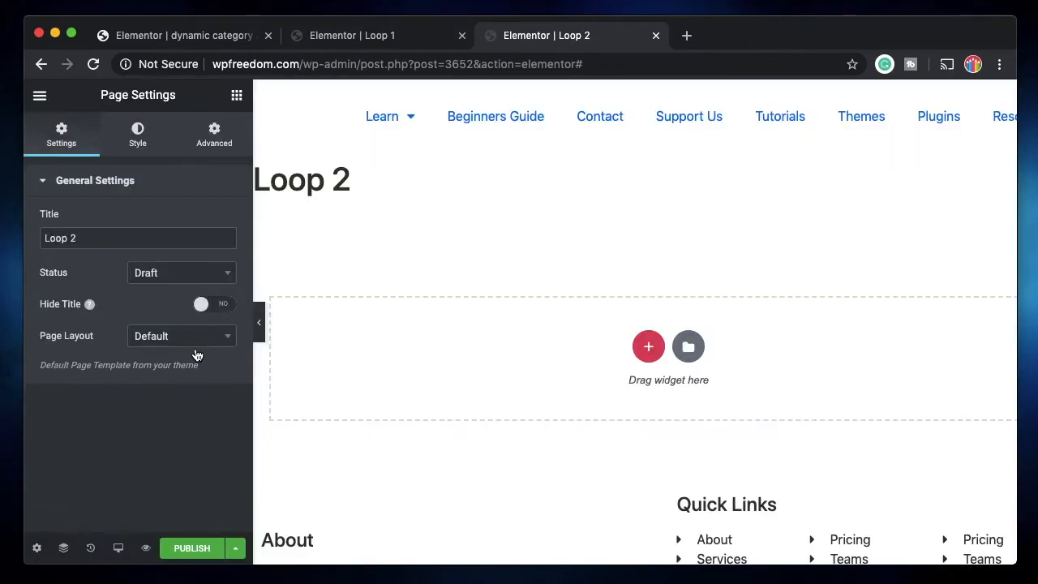
{"action": "left_click", "coordinate": [201, 344]}
{"action": "left_click", "coordinate": [195, 403]}
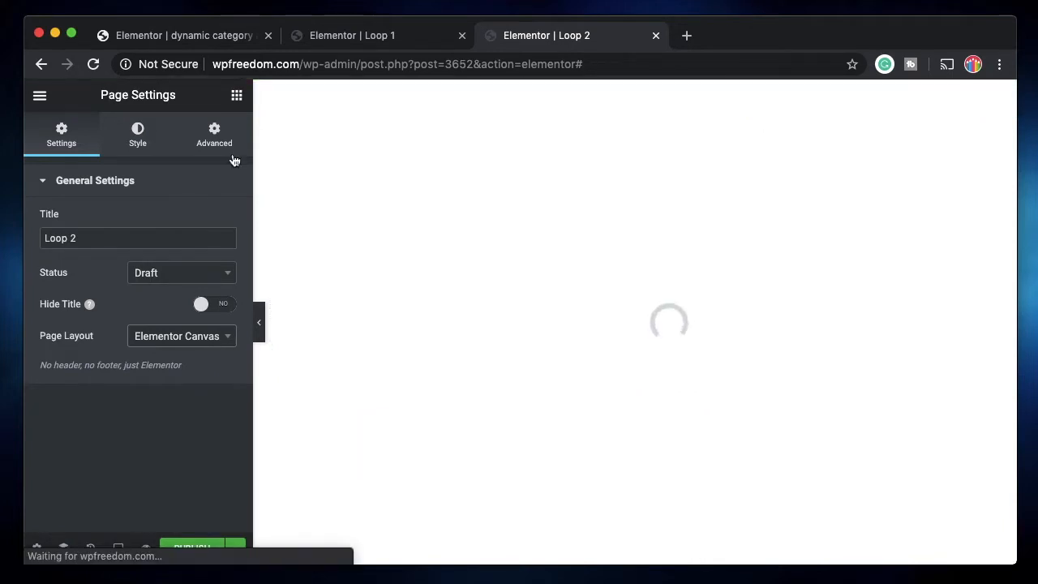
Copy the whole section from the Loop 1 template and paste it into the Loop 2 template.
{"action": "left_click", "coordinate": [352, 35]}
{"action": "right_click", "coordinate": [668, 89]}
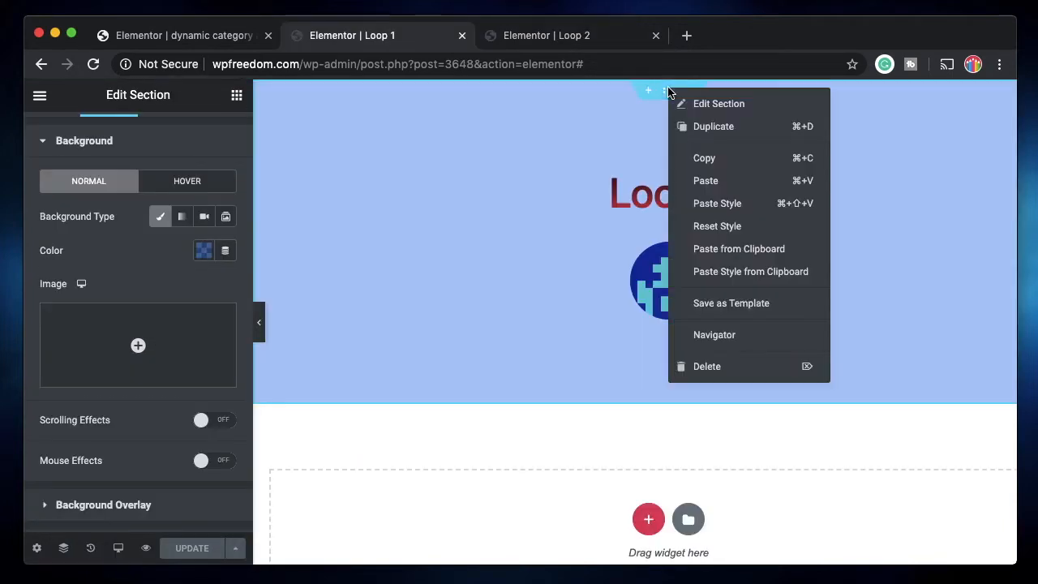
{"action": "left_click", "coordinate": [719, 157]}
{"action": "left_click", "coordinate": [564, 48]}
{"action": "right_click", "coordinate": [566, 203]}
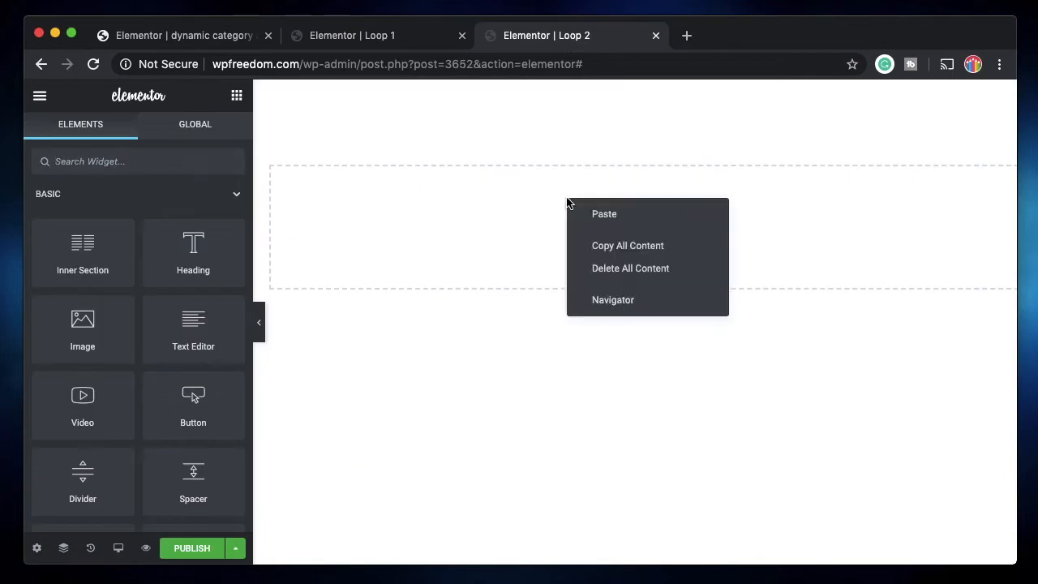
{"action": "left_click", "coordinate": [666, 208]}
{"action": "left_click", "coordinate": [727, 197]}
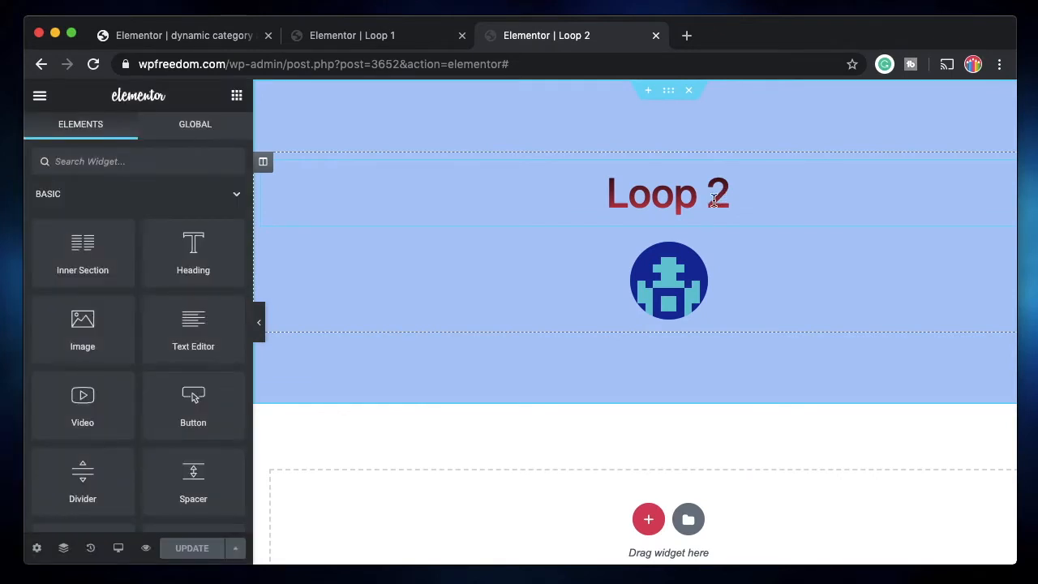
{"action": "left_click", "coordinate": [718, 193]}
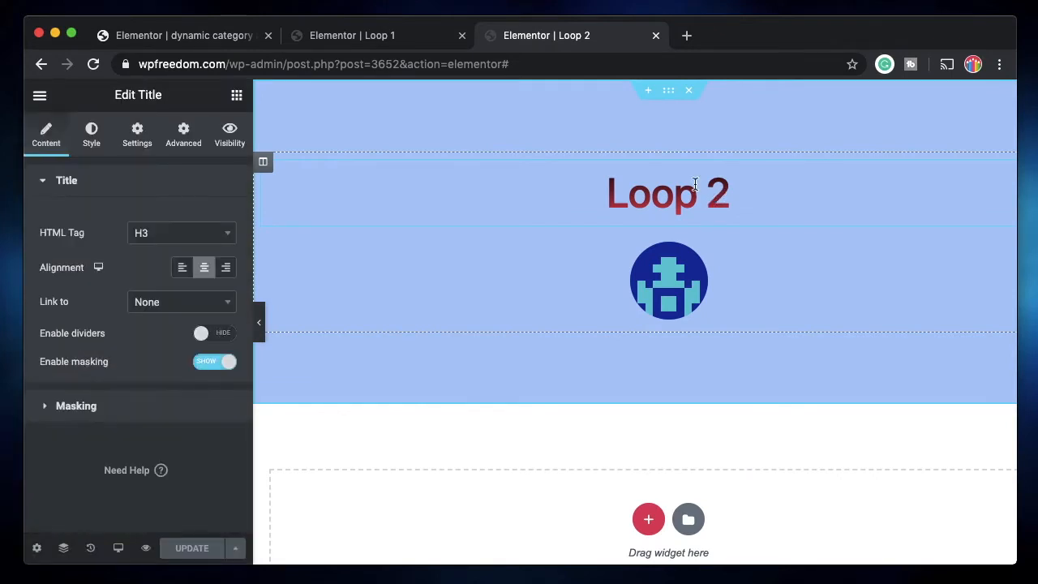
{"action": "left_click", "coordinate": [236, 97]}
{"action": "scroll", "coordinate": [163, 351], "scroll_direction": "down", "scroll_amount": 10}
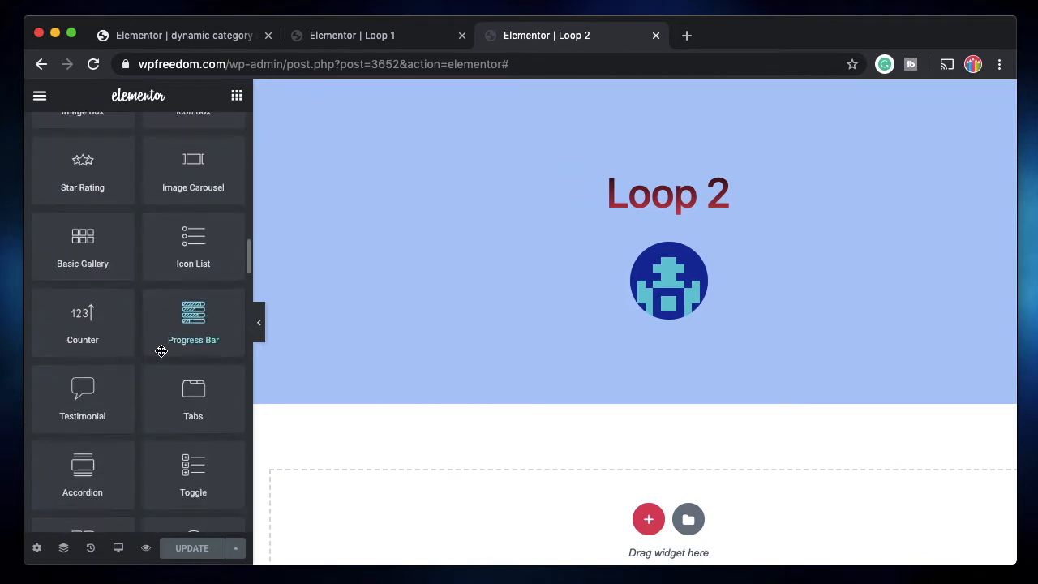
{"action": "scroll", "coordinate": [161, 350], "scroll_direction": "down", "scroll_amount": 10}
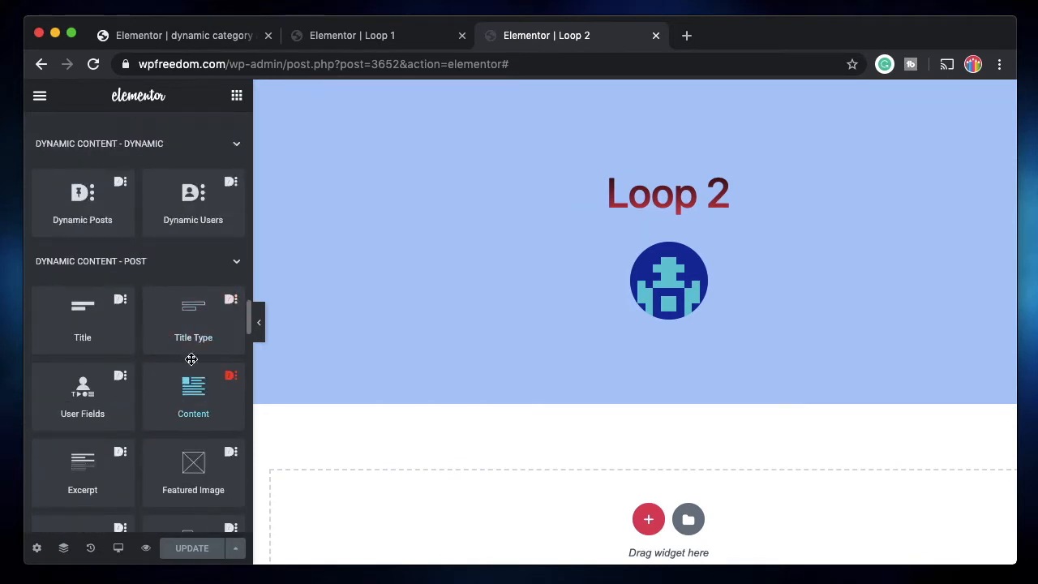
{"action": "scroll", "coordinate": [180, 435], "scroll_direction": "down", "scroll_amount": 4}
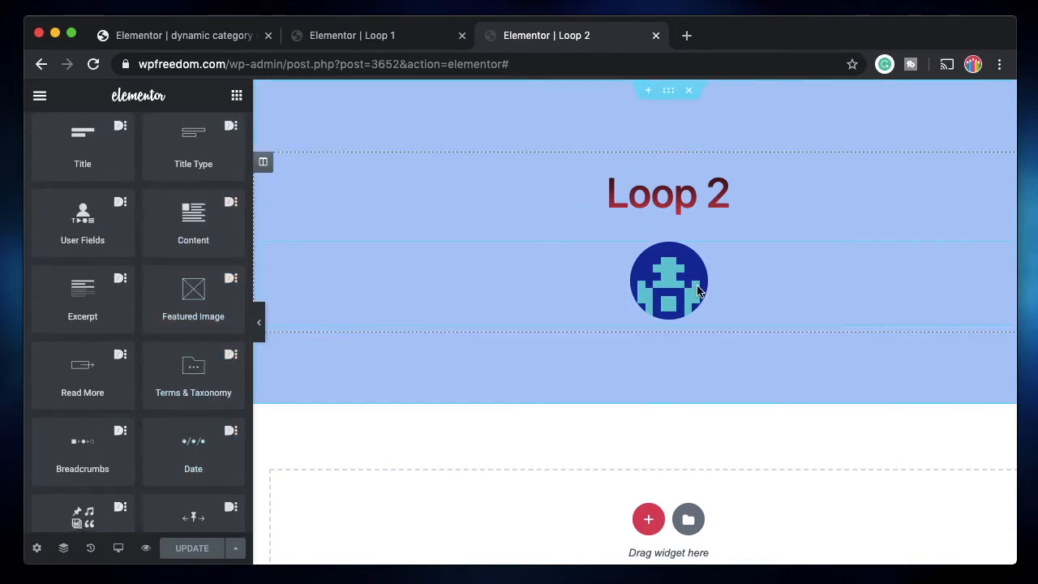
Set the Loop 2 section's background to translucent navy rgba(25, 25, 112, 0.53) and update the template.
{"action": "left_click", "coordinate": [668, 93]}
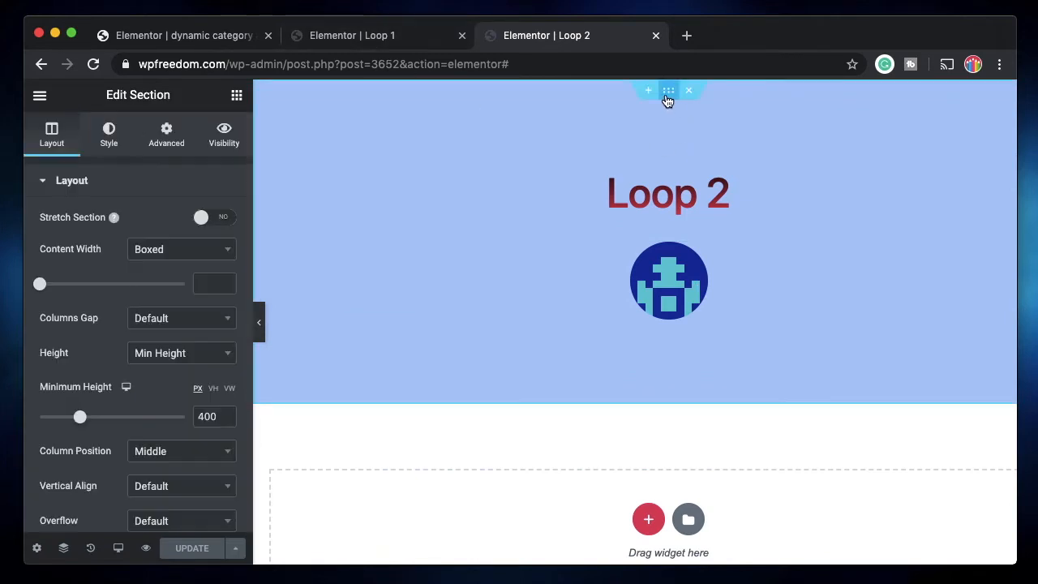
{"action": "left_click", "coordinate": [108, 135]}
{"action": "left_click", "coordinate": [203, 290]}
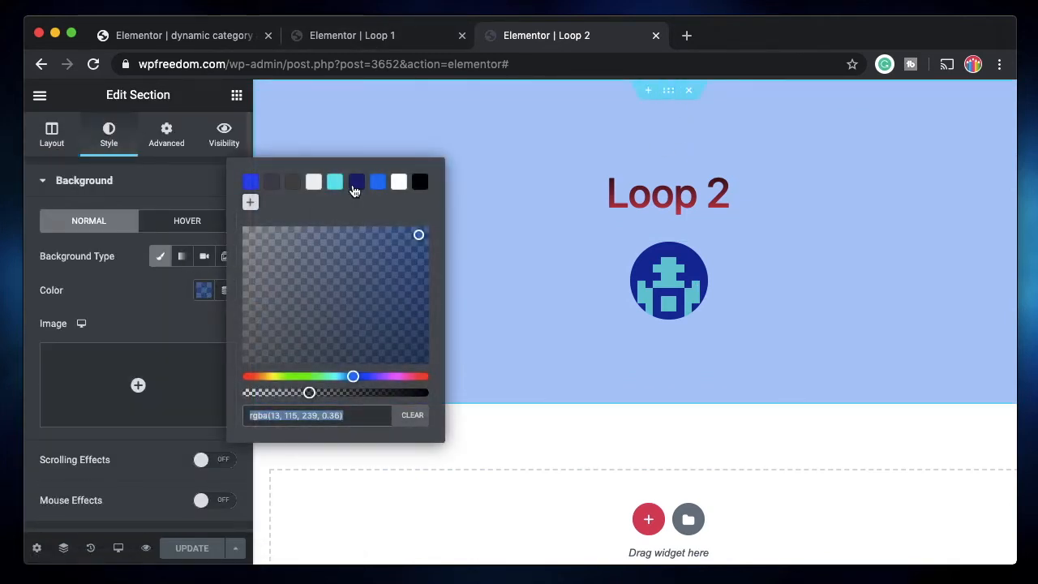
{"action": "left_click", "coordinate": [355, 185]}
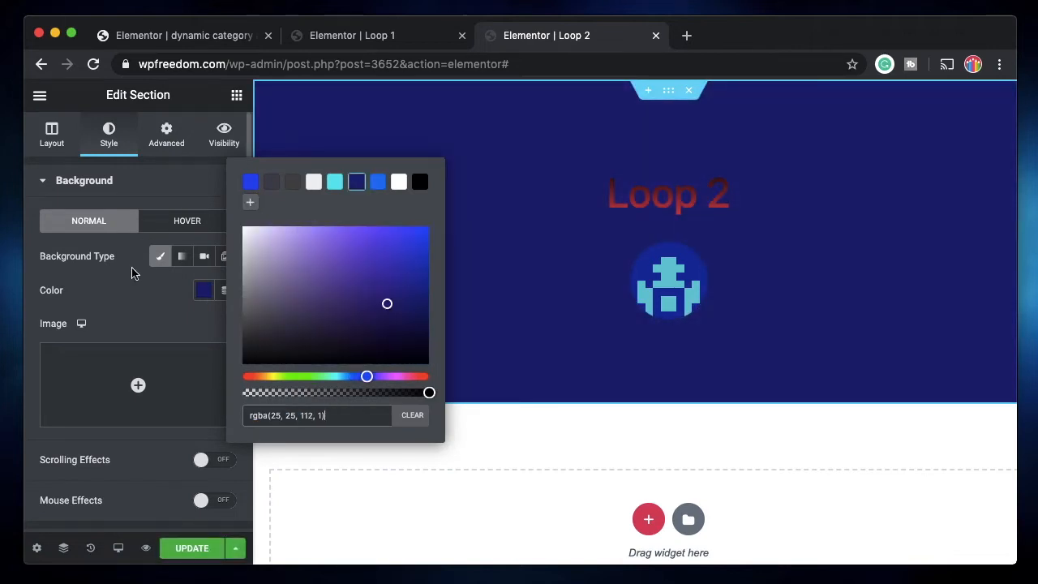
{"action": "left_click", "coordinate": [199, 300]}
{"action": "left_click", "coordinate": [204, 295]}
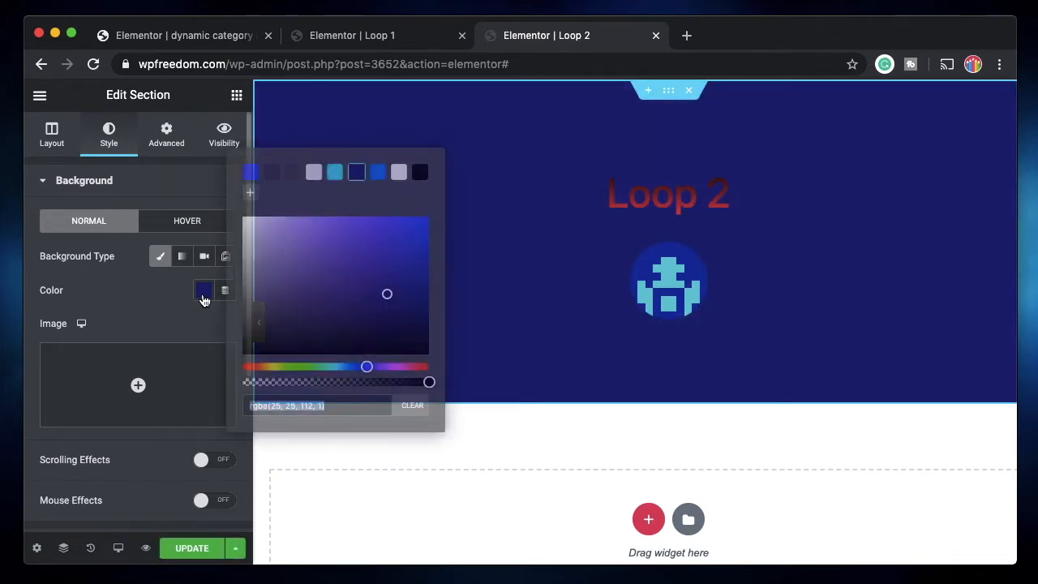
{"action": "left_click_drag", "start_coordinate": [294, 384], "coordinate": [306, 385]}
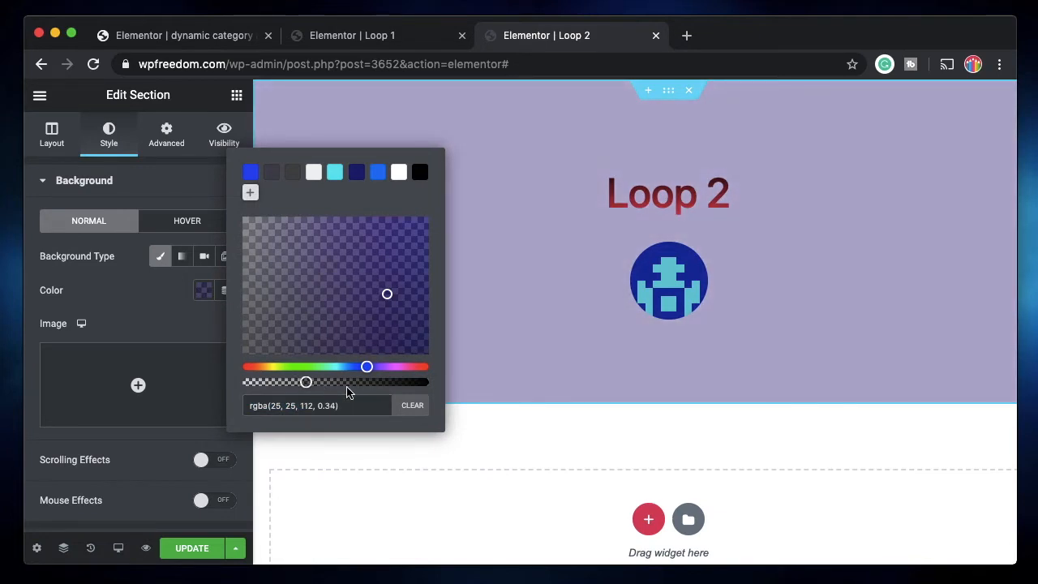
{"action": "left_click", "coordinate": [341, 383]}
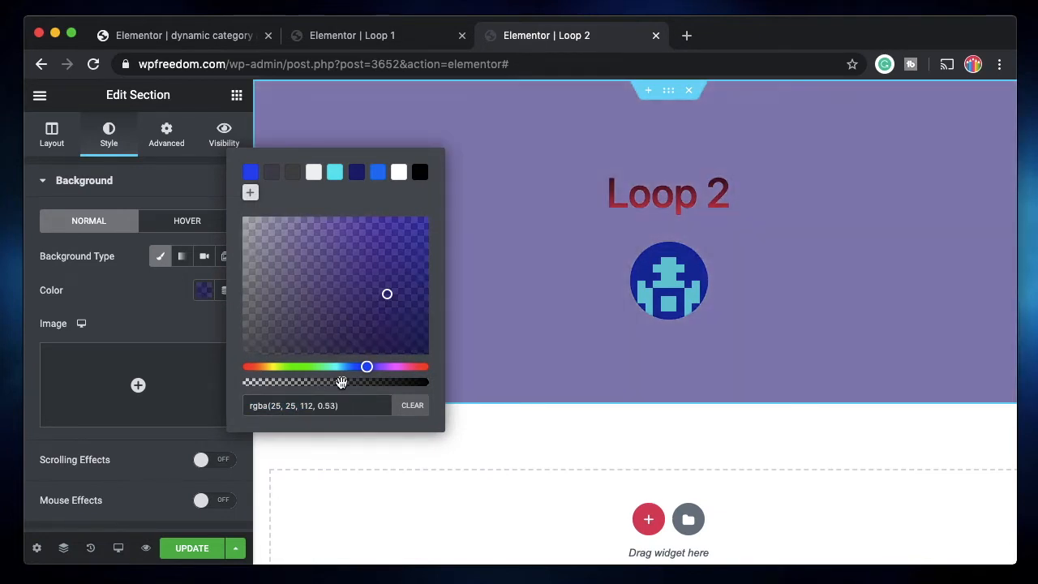
{"action": "left_click", "coordinate": [124, 329]}
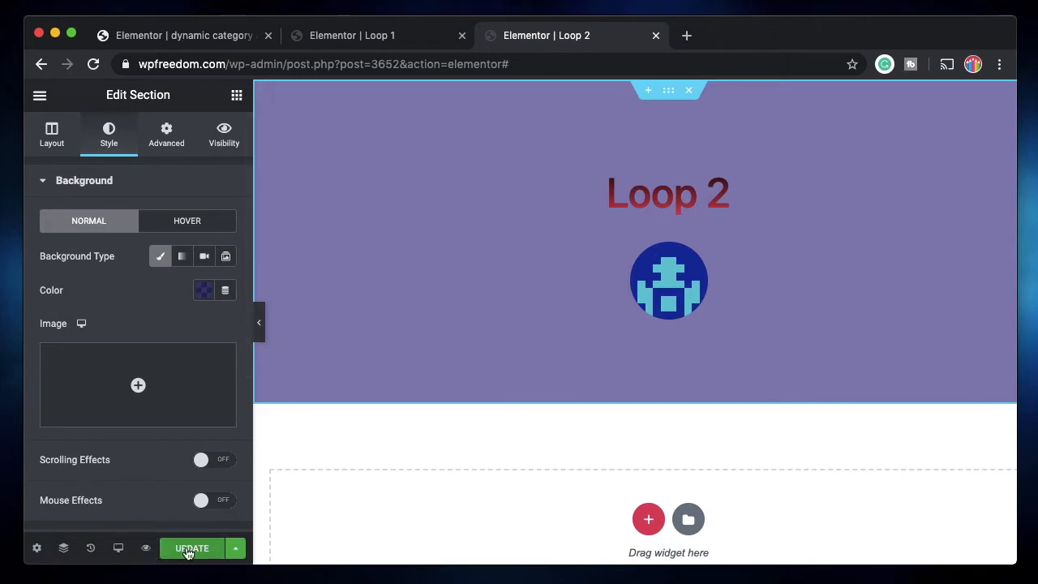
{"action": "left_click", "coordinate": [187, 548]}
Return to the dynamic category archive and render the Dynamic Posts widget as Grid (Flex).
{"action": "left_click", "coordinate": [182, 35]}
{"action": "scroll", "coordinate": [113, 244], "scroll_direction": "down", "scroll_amount": 3}
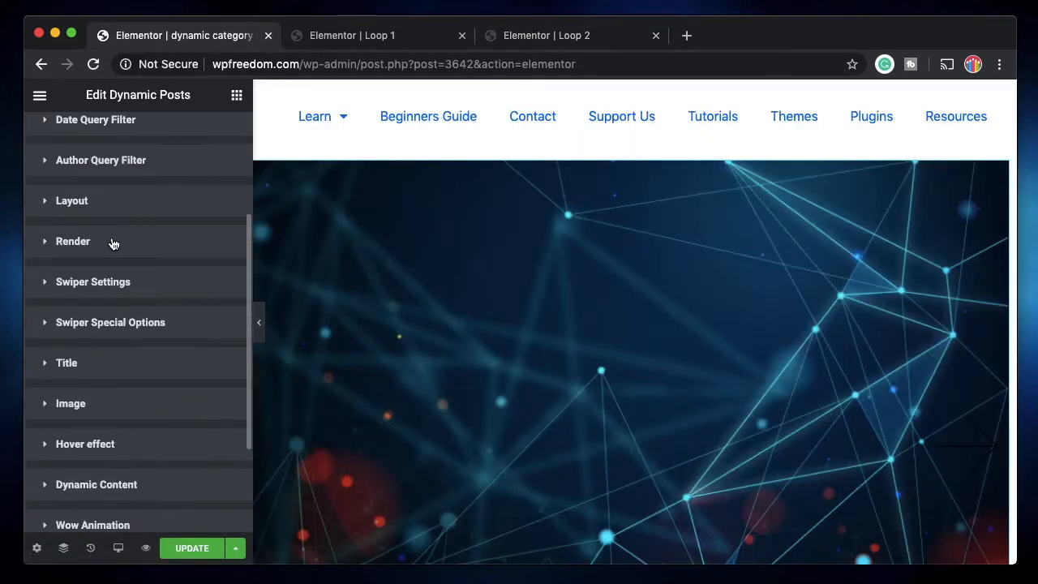
{"action": "left_click", "coordinate": [112, 242]}
{"action": "scroll", "coordinate": [158, 462], "scroll_direction": "down", "scroll_amount": 2}
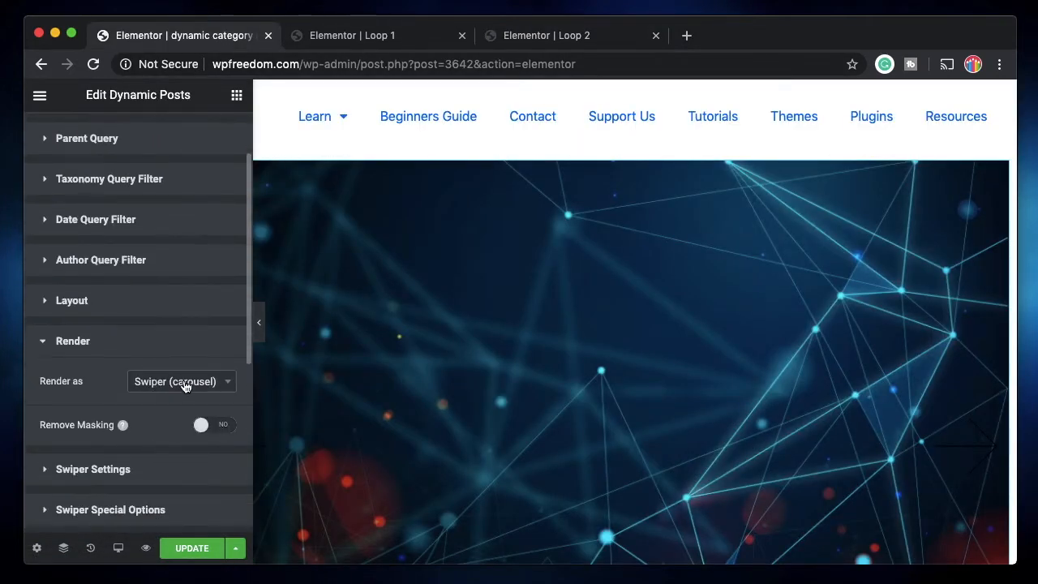
{"action": "left_click", "coordinate": [185, 382]}
{"action": "left_click", "coordinate": [157, 450]}
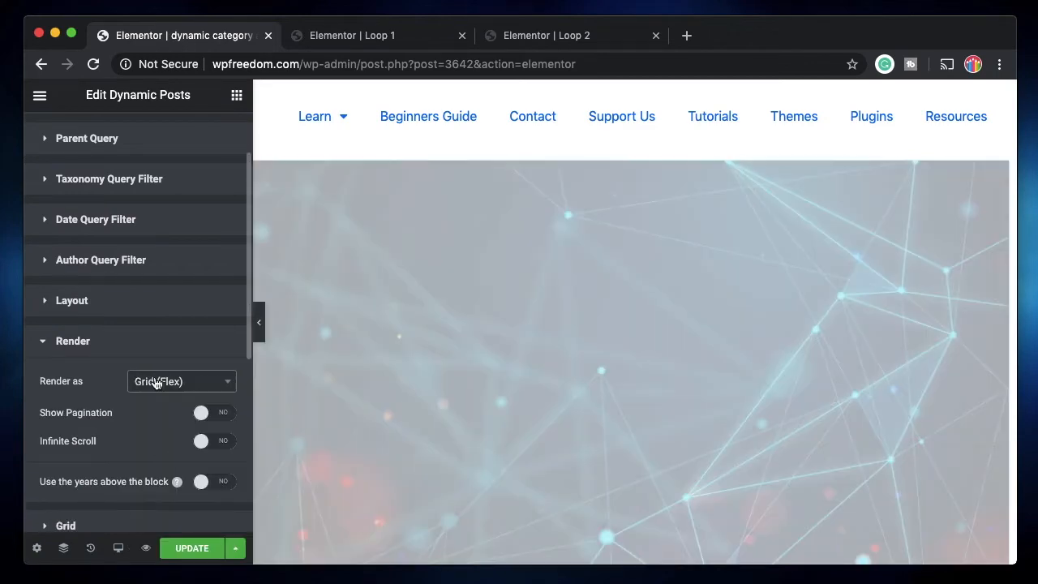
{"action": "scroll", "coordinate": [175, 460], "scroll_direction": "down", "scroll_amount": 1}
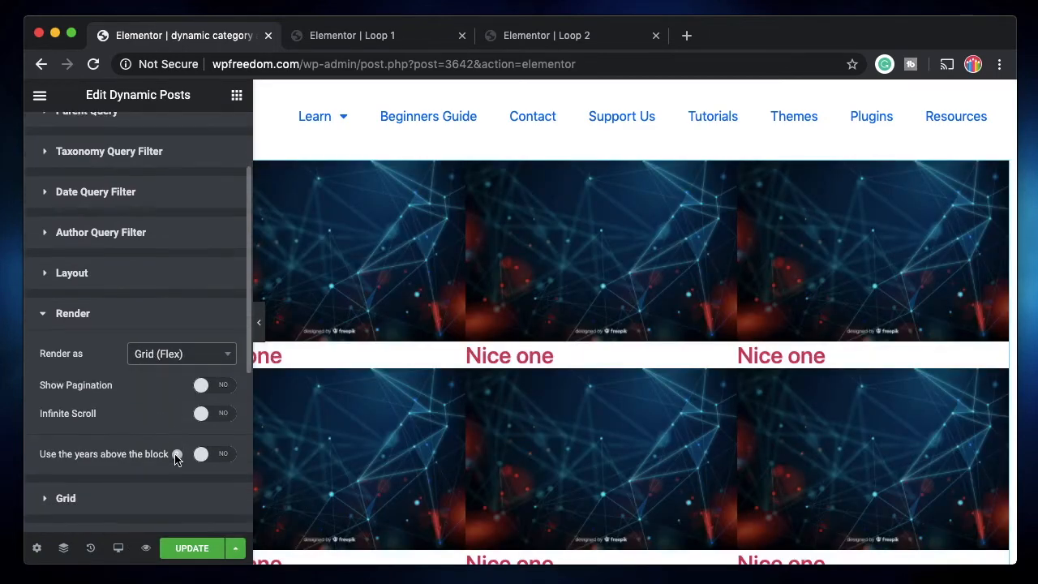
{"action": "left_click", "coordinate": [127, 486]}
{"action": "scroll", "coordinate": [112, 420], "scroll_direction": "down", "scroll_amount": 5}
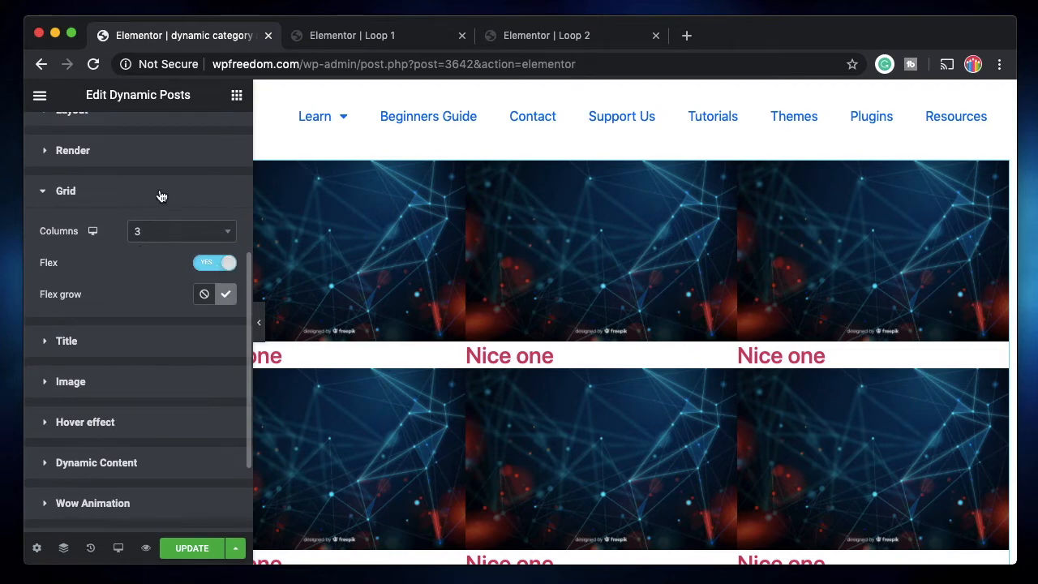
Enable a dynamic content template for the Dynamic Posts items and assign the Loop 1 template to it.
{"action": "scroll", "coordinate": [106, 365], "scroll_direction": "down", "scroll_amount": 3}
{"action": "left_click", "coordinate": [118, 351]}
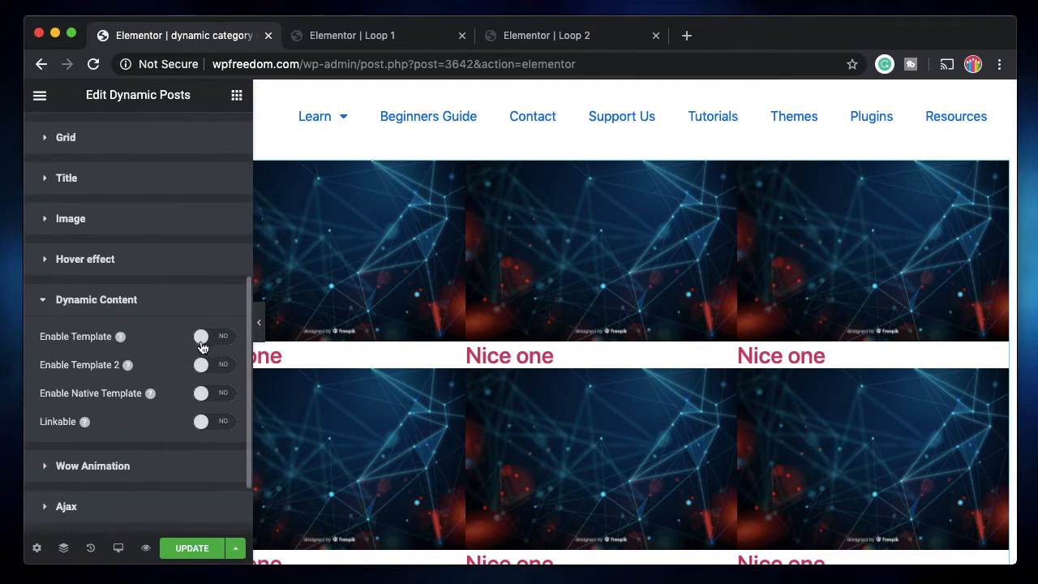
{"action": "left_click", "coordinate": [204, 339]}
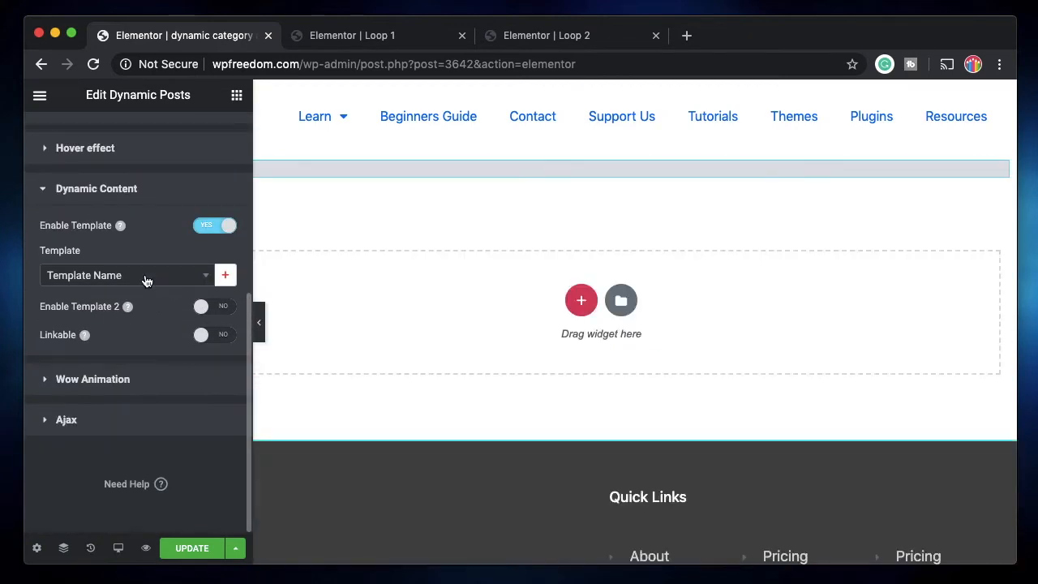
{"action": "left_click", "coordinate": [146, 281]}
{"action": "type", "text": "loop"}
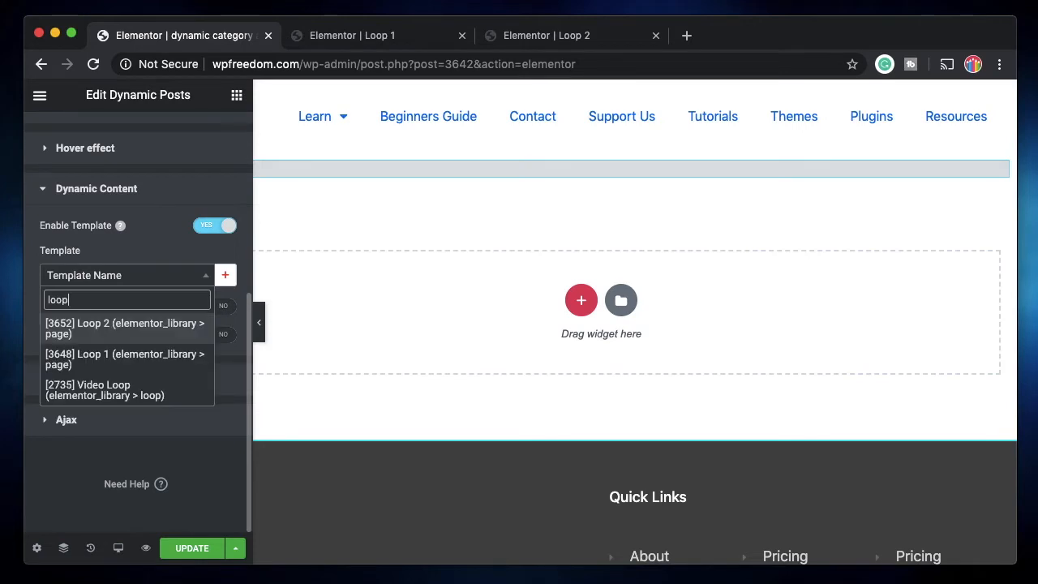
{"action": "left_click", "coordinate": [144, 357]}
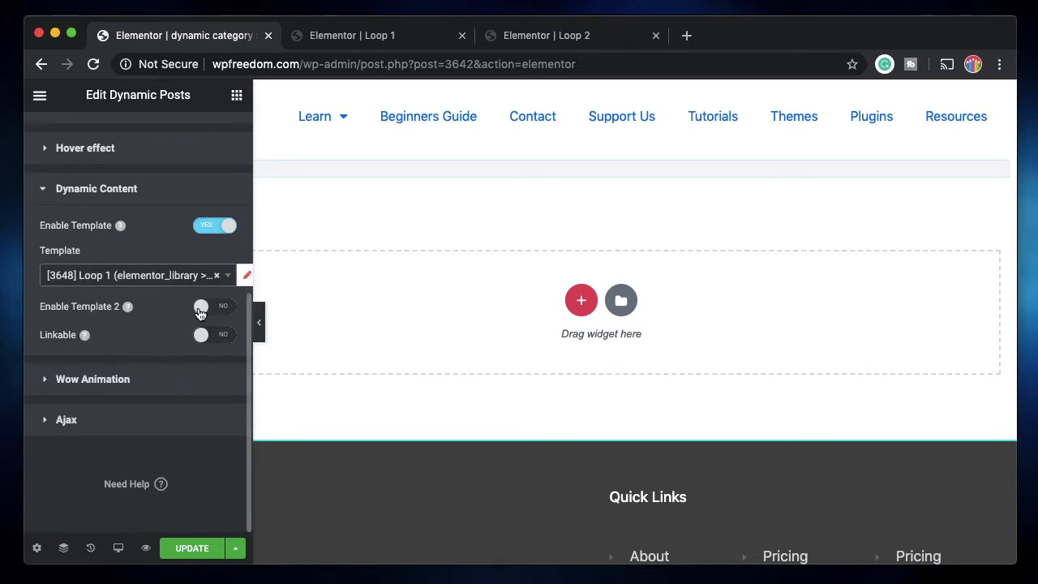
Enable Template 2 for the Dynamic Posts widget and choose Loop 2 as the odd template.
{"action": "left_click", "coordinate": [208, 308]}
{"action": "left_click", "coordinate": [133, 360]}
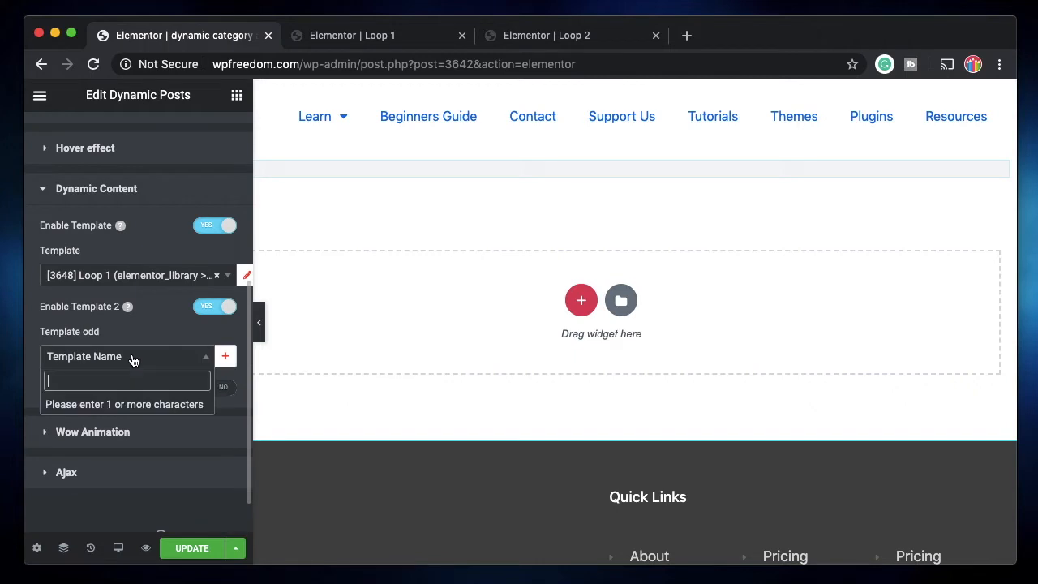
{"action": "type", "text": "loop"}
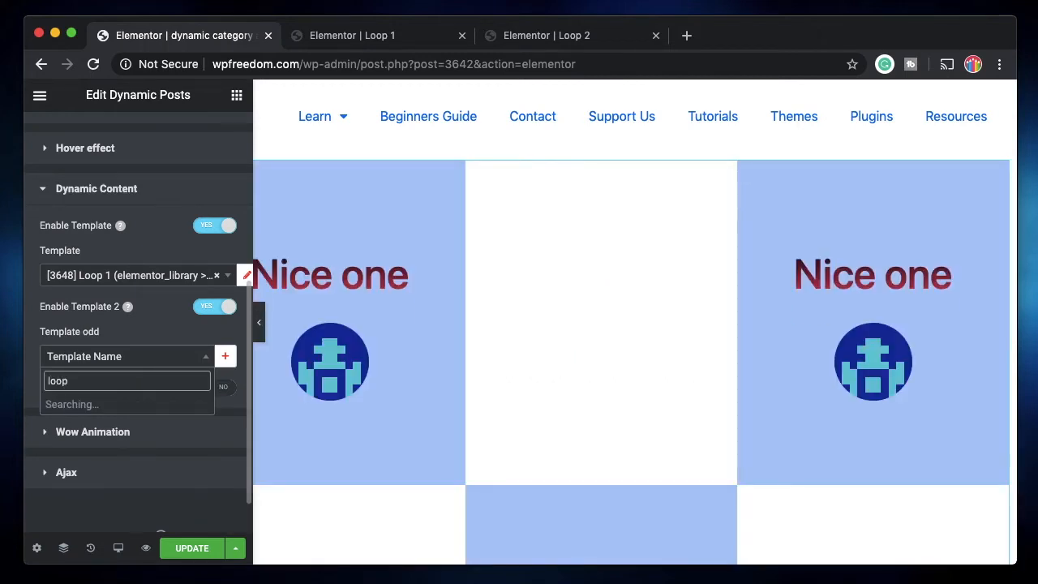
{"action": "left_click", "coordinate": [116, 405]}
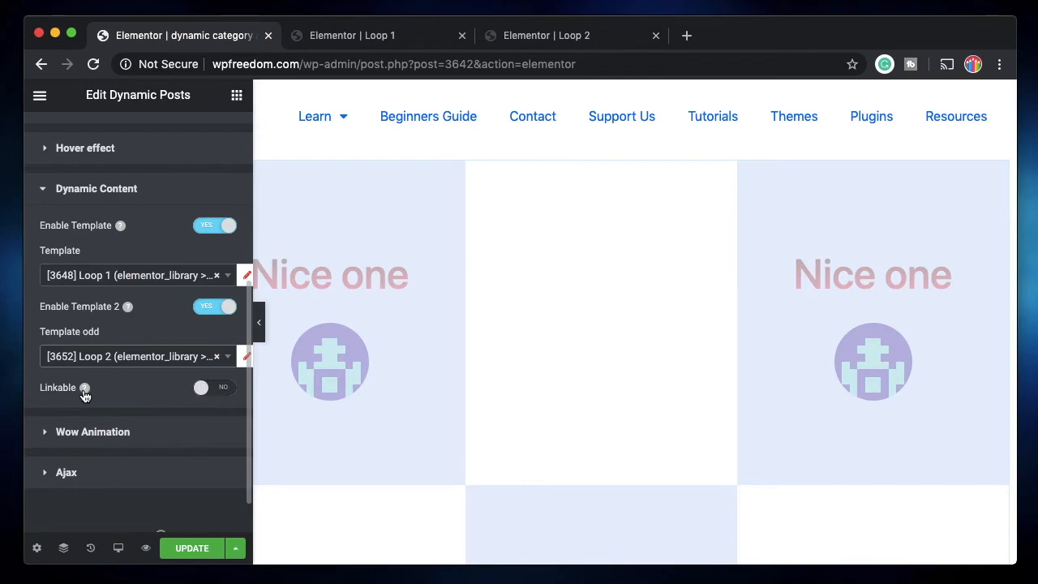
Make the Dynamic Posts items linkable and update the category archive.
{"action": "left_click", "coordinate": [209, 392]}
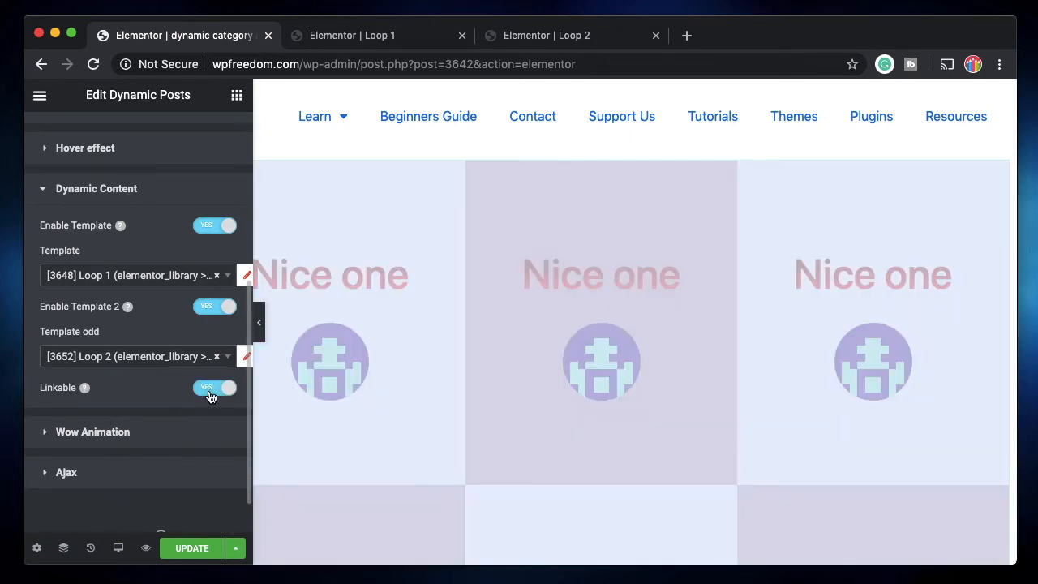
{"action": "left_click", "coordinate": [186, 550]}
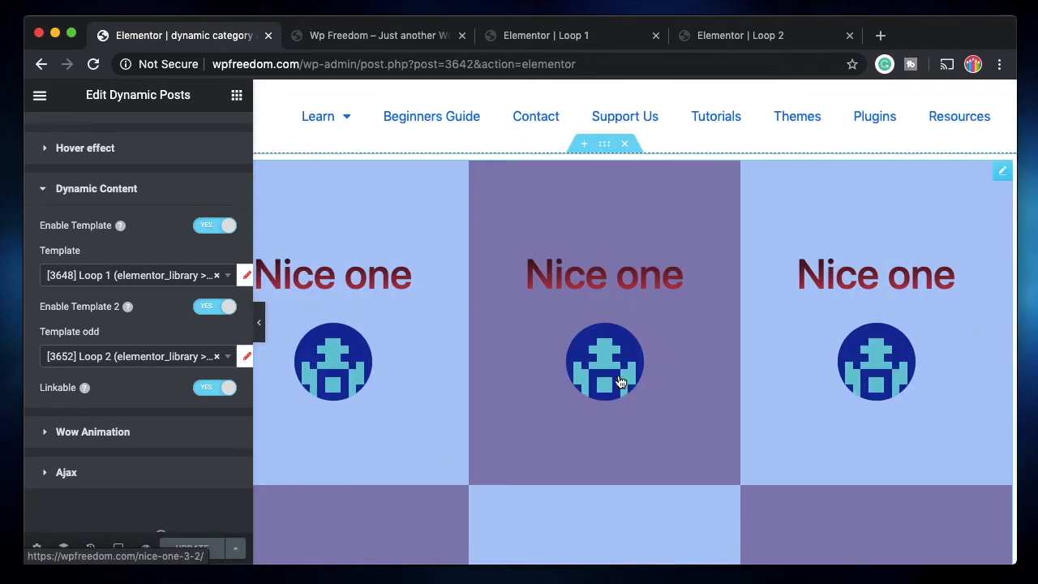
Examine the alternating post grid on the live Beginners Guide category page.
{"action": "left_click", "coordinate": [378, 35]}
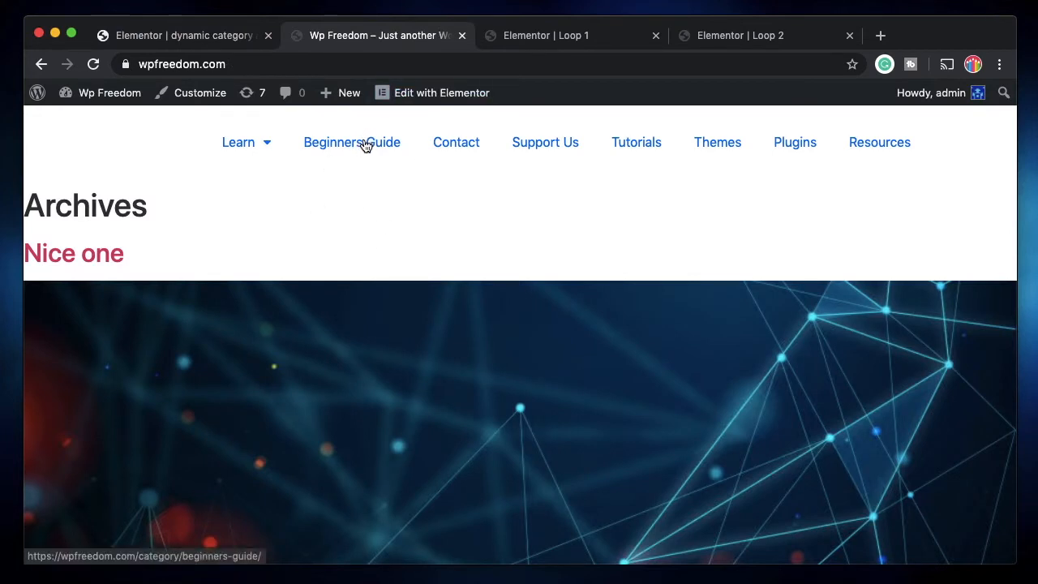
{"action": "left_click", "coordinate": [221, 32]}
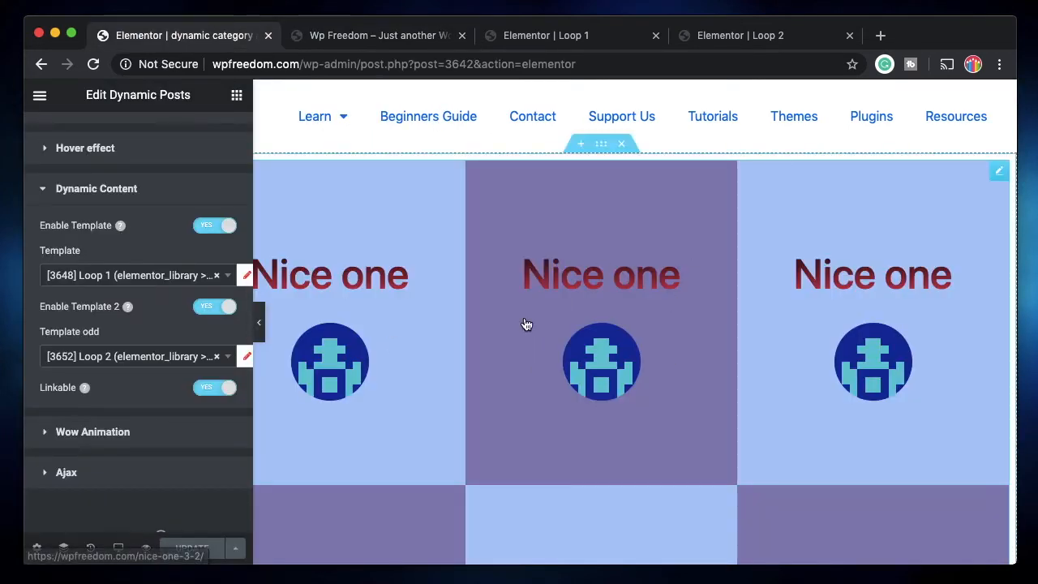
{"action": "left_click", "coordinate": [358, 36]}
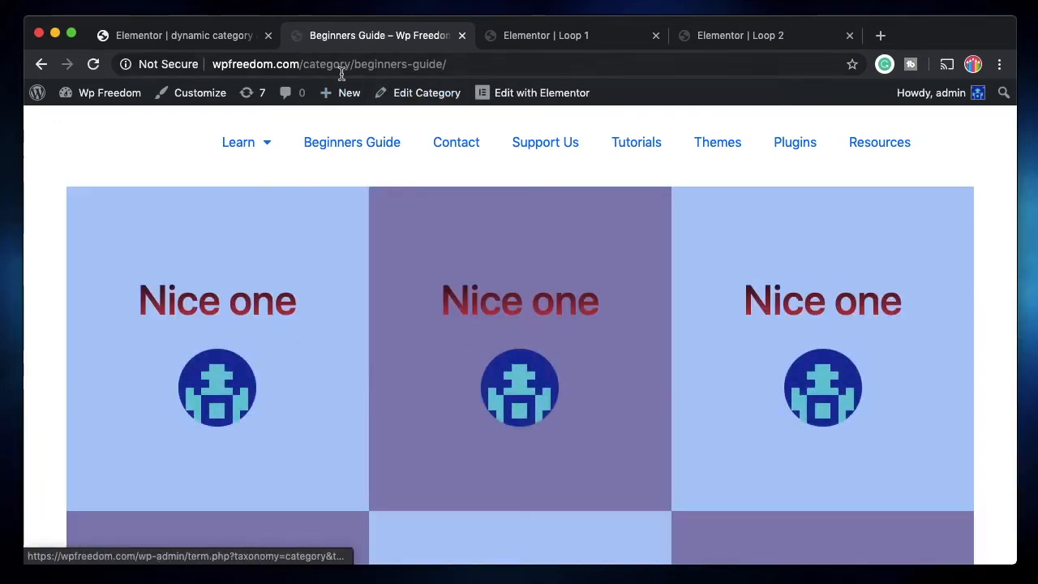
{"action": "scroll", "coordinate": [366, 322], "scroll_direction": "down", "scroll_amount": 2}
{"action": "scroll", "coordinate": [276, 346], "scroll_direction": "down", "scroll_amount": 3}
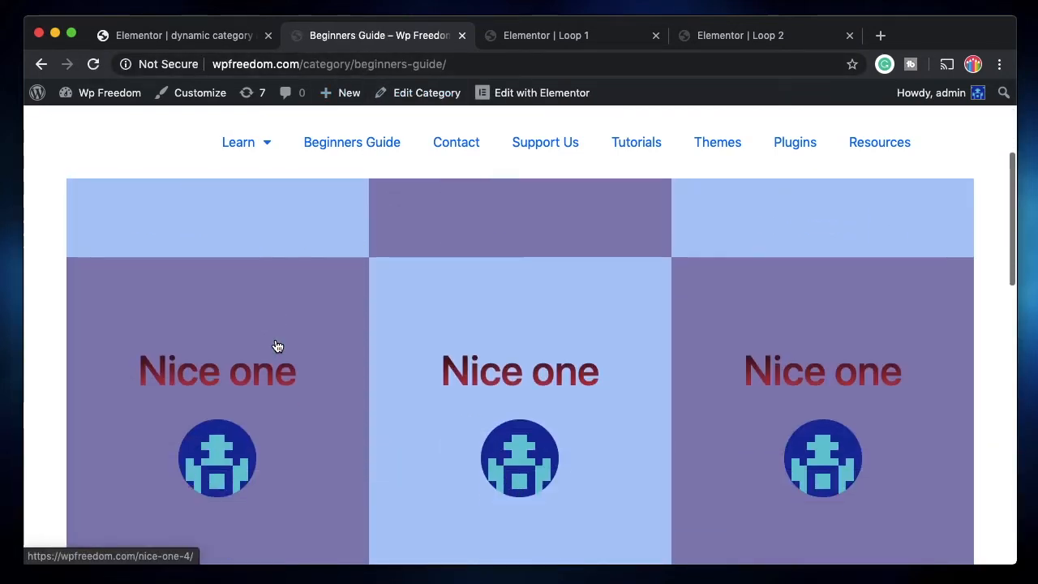
{"action": "scroll", "coordinate": [276, 347], "scroll_direction": "down", "scroll_amount": 5}
{"action": "scroll", "coordinate": [276, 346], "scroll_direction": "up", "scroll_amount": 10}
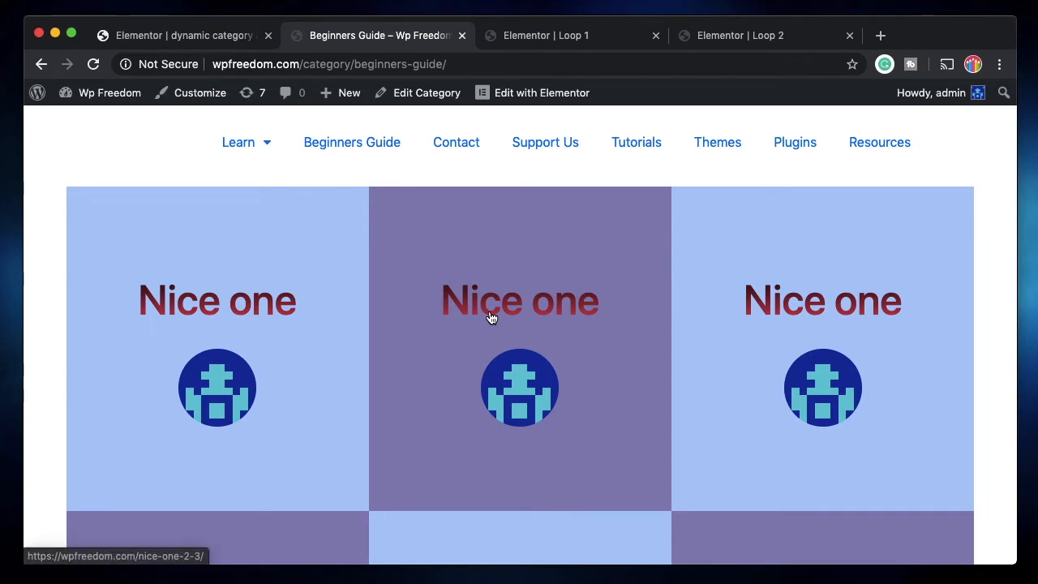
{"action": "scroll", "coordinate": [857, 364], "scroll_direction": "down", "scroll_amount": 5}
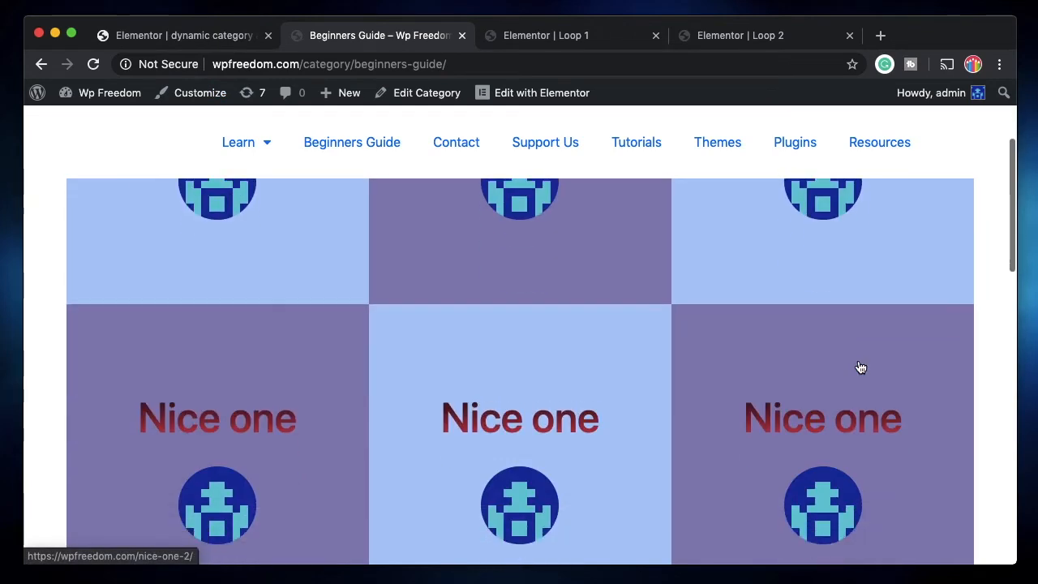
{"action": "scroll", "coordinate": [540, 301], "scroll_direction": "up", "scroll_amount": 4}
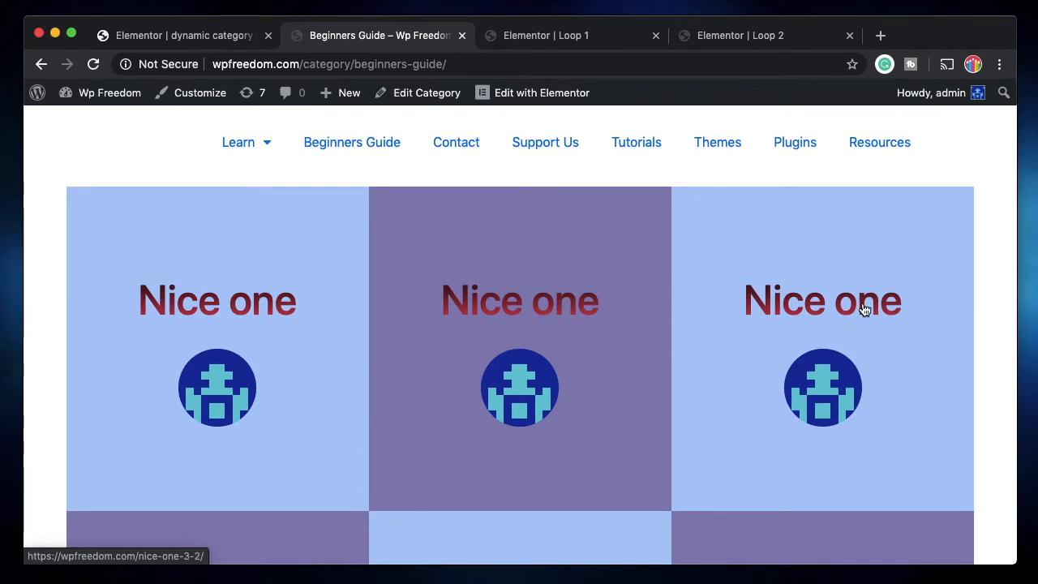
Compare the post grid on the live Beginners Guide category page with the title and avatar in the Loop 1 template.
{"action": "scroll", "coordinate": [529, 416], "scroll_direction": "down", "scroll_amount": 3}
{"action": "scroll", "coordinate": [539, 357], "scroll_direction": "up", "scroll_amount": 3}
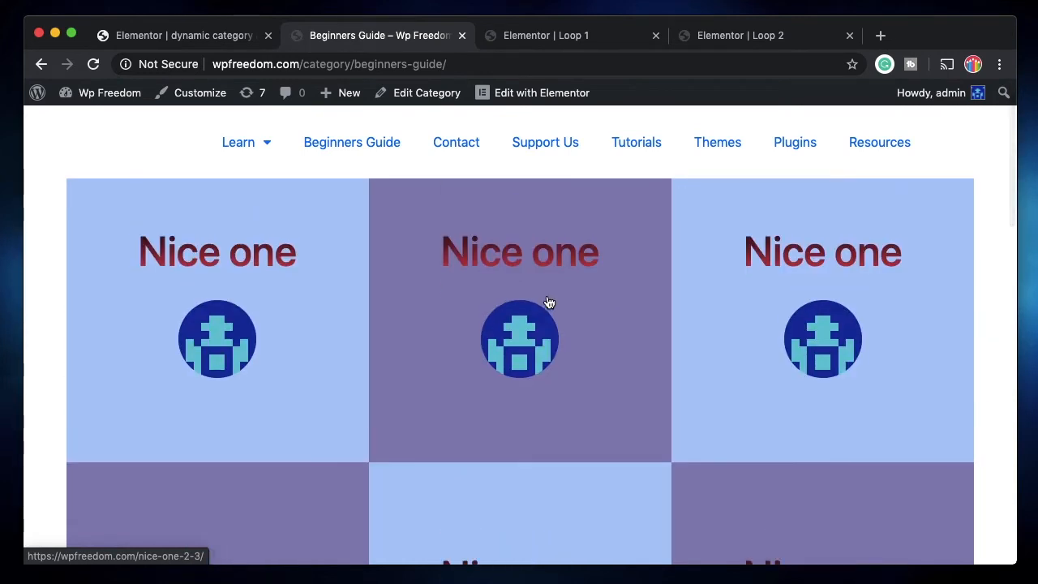
{"action": "left_click", "coordinate": [578, 35]}
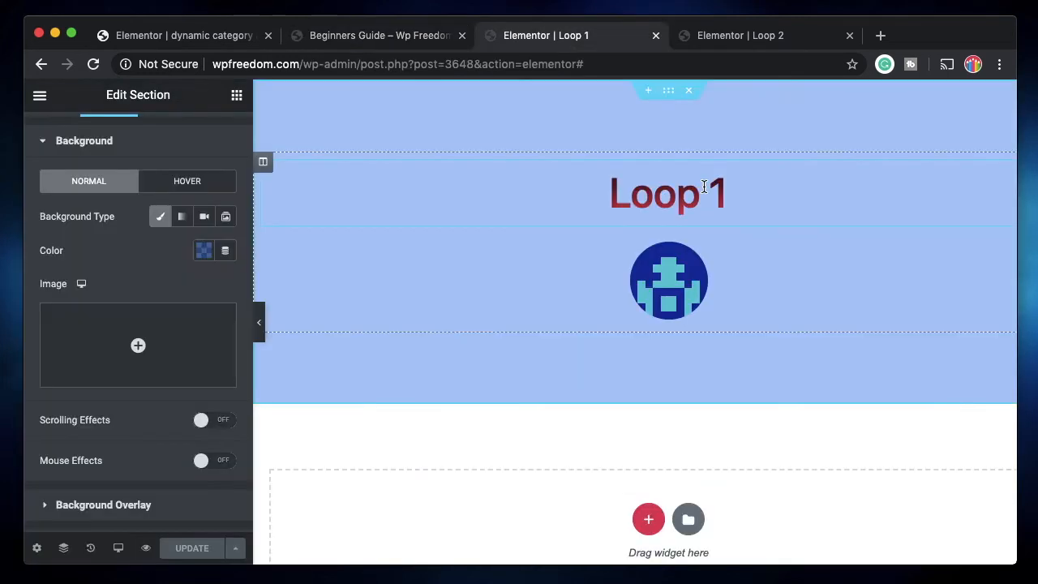
{"action": "left_click", "coordinate": [704, 187]}
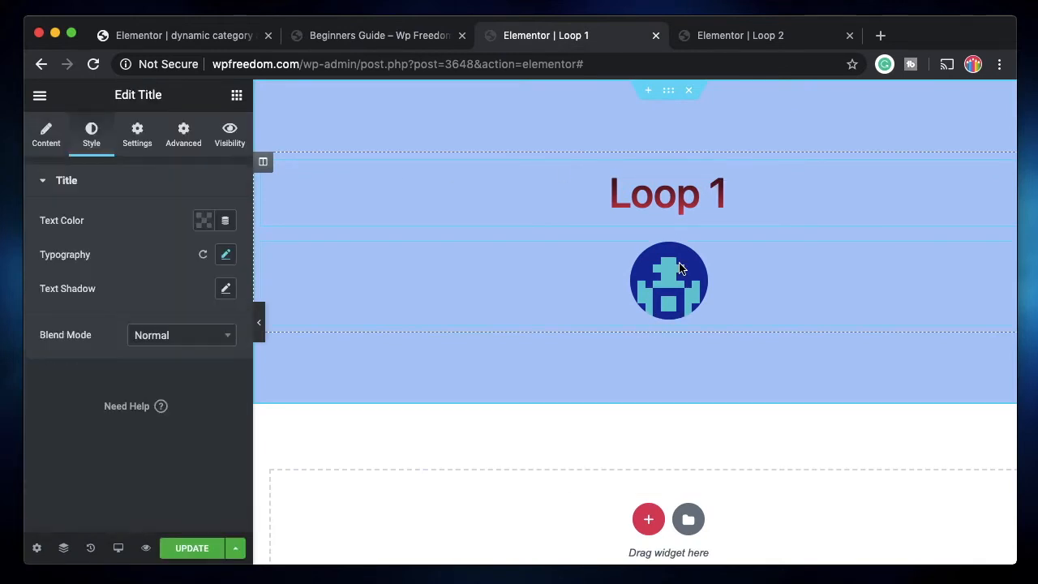
{"action": "left_click", "coordinate": [366, 36]}
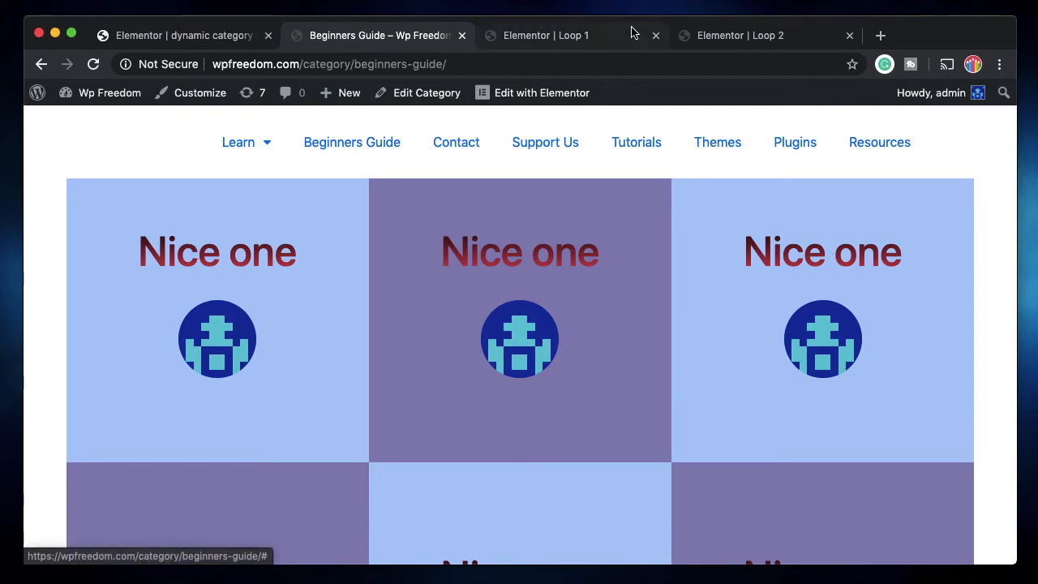
Add a User Fields widget between the title and the avatar in the Loop 1 template.
{"action": "left_click", "coordinate": [595, 35]}
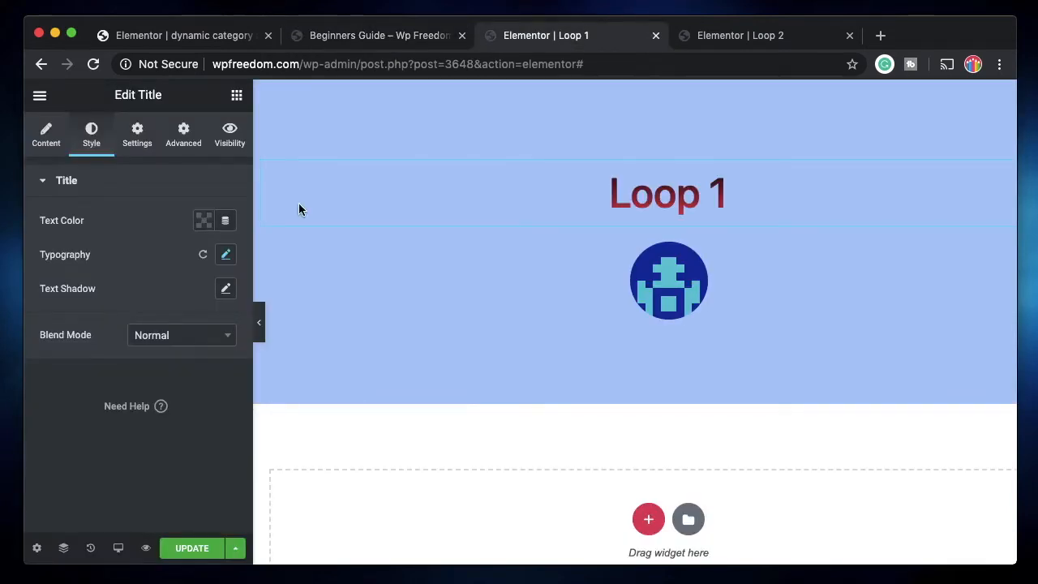
{"action": "left_click", "coordinate": [236, 95]}
{"action": "scroll", "coordinate": [121, 382], "scroll_direction": "down", "scroll_amount": 5}
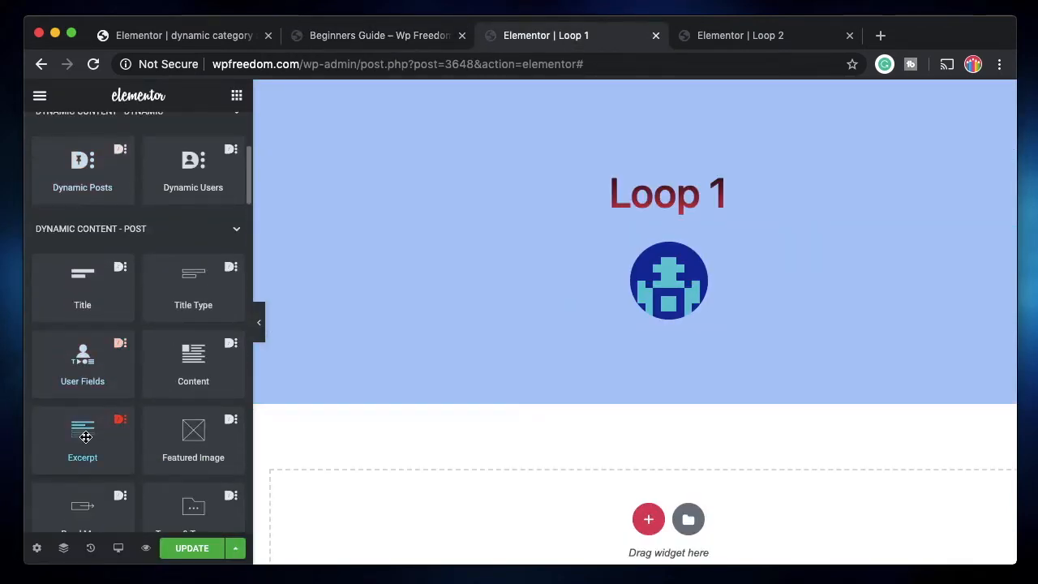
{"action": "scroll", "coordinate": [86, 437], "scroll_direction": "down", "scroll_amount": 3}
{"action": "left_click_drag", "start_coordinate": [82, 229], "coordinate": [710, 222]}
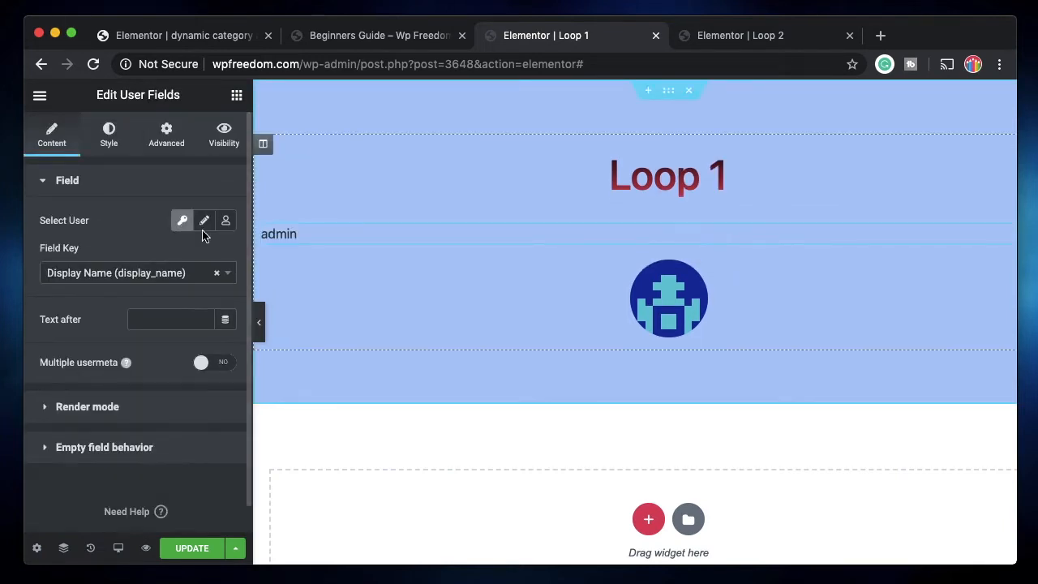
Set the User Fields widget to use the post's Author as user with the field key Display Name (display_name).
{"action": "left_click", "coordinate": [203, 226]}
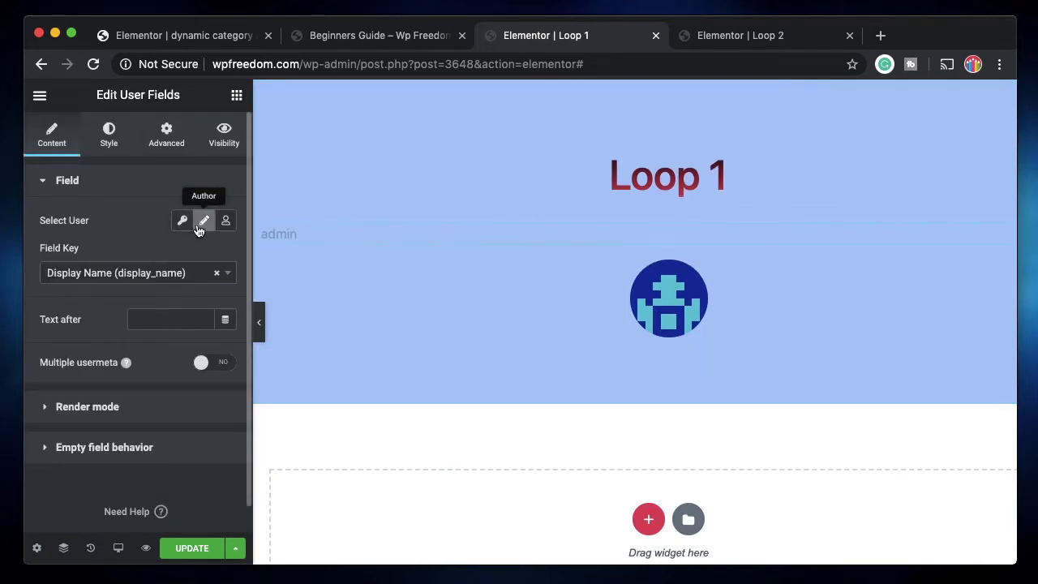
{"action": "left_click", "coordinate": [195, 279]}
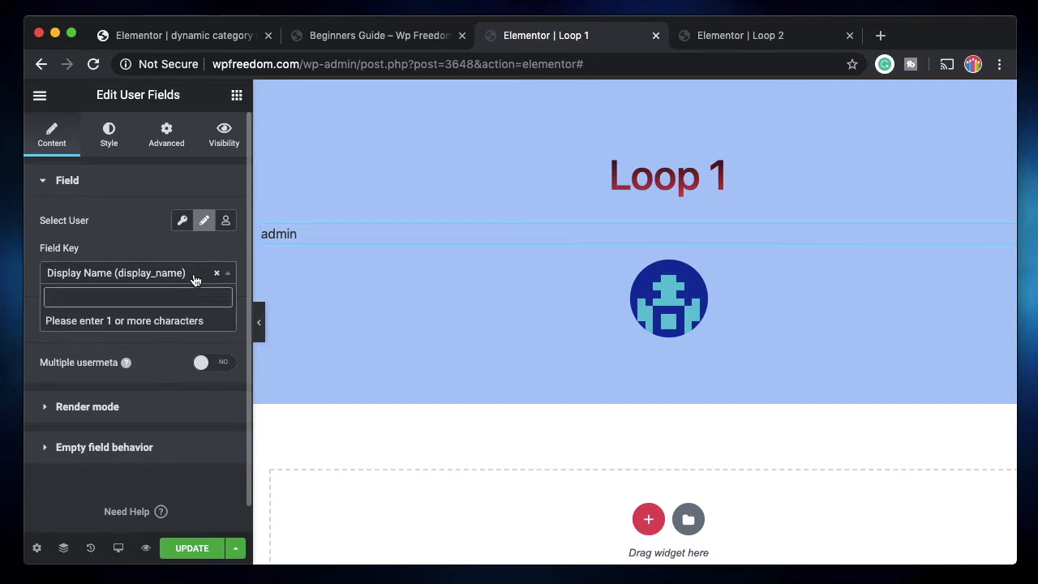
{"action": "type", "text": "a"}
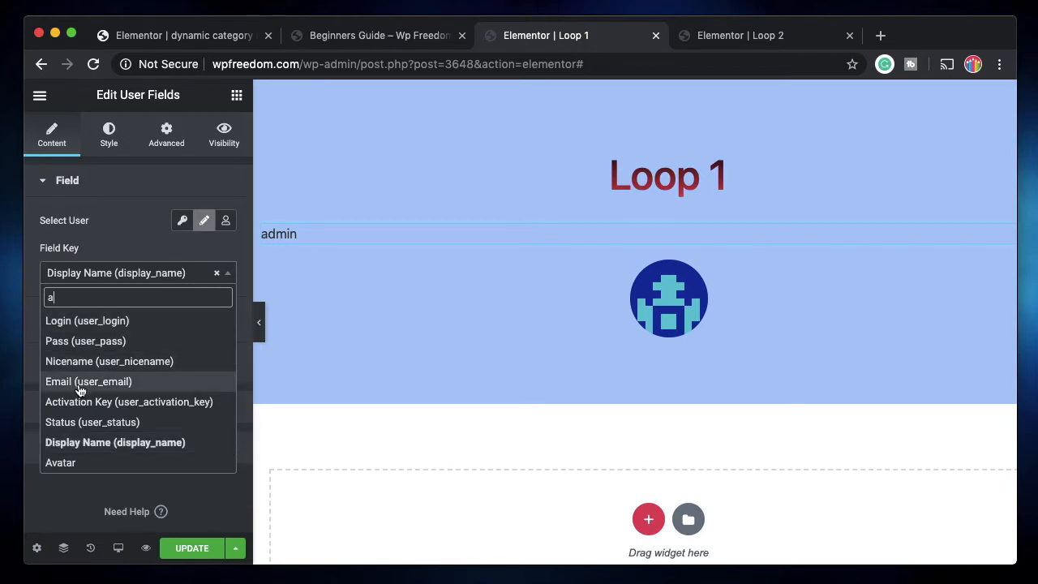
{"action": "left_click", "coordinate": [85, 444]}
Center the User Fields text in Loop 1 and color it with the bright blue preset.
{"action": "left_click", "coordinate": [109, 134]}
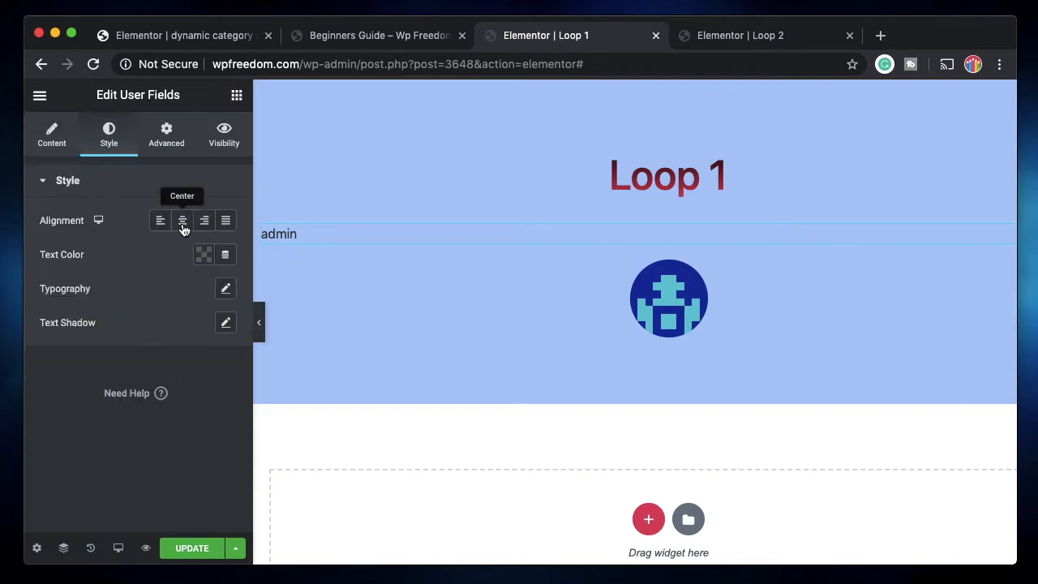
{"action": "left_click", "coordinate": [182, 220]}
{"action": "left_click", "coordinate": [204, 255]}
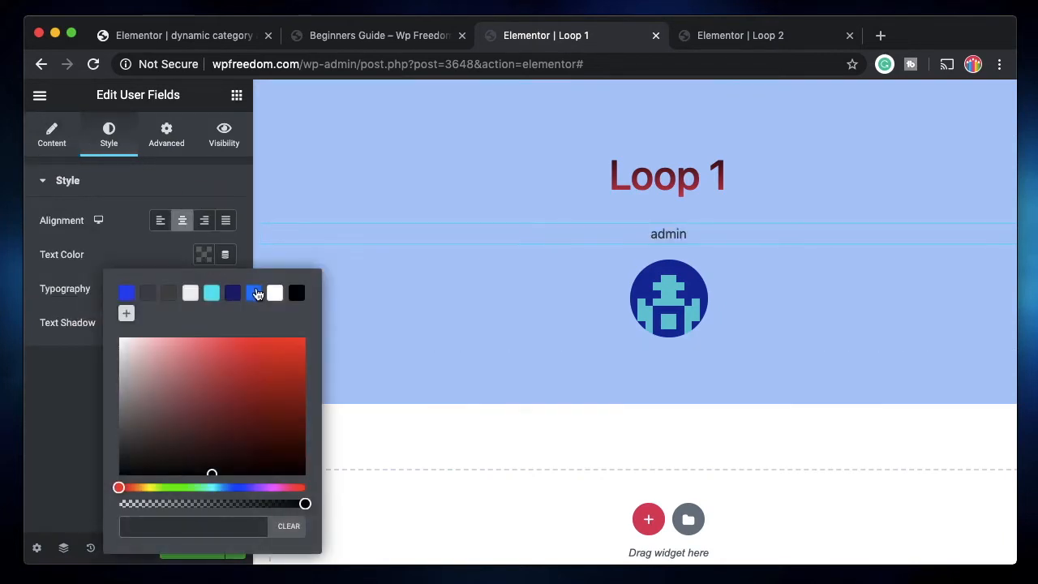
{"action": "left_click", "coordinate": [255, 292]}
Copy the User Fields widget from Loop 1, paste it below the title in Loop 2, and update Loop 2.
{"action": "right_click", "coordinate": [661, 233]}
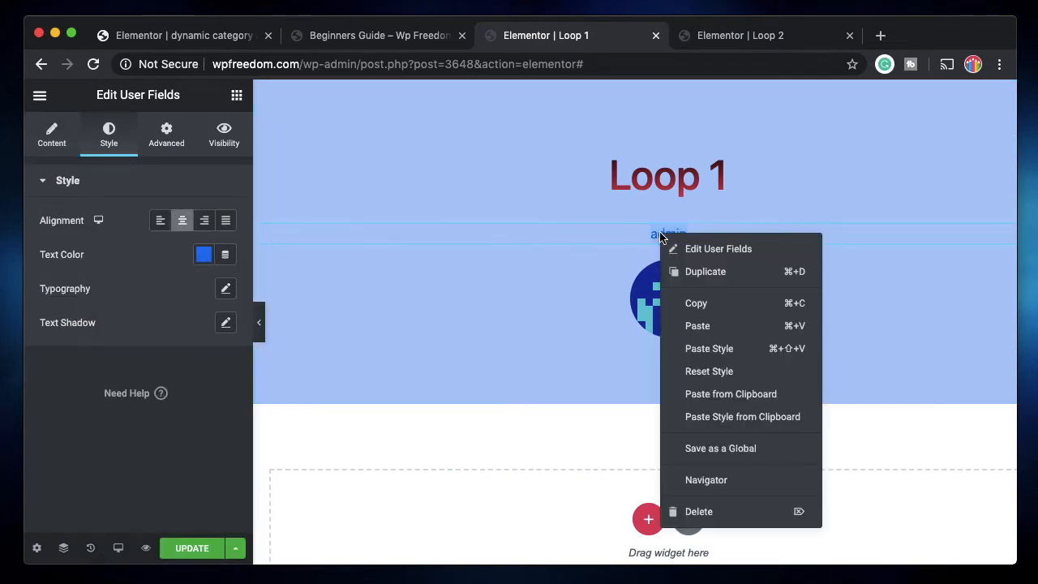
{"action": "left_click", "coordinate": [698, 306]}
{"action": "left_click", "coordinate": [747, 35]}
{"action": "left_click", "coordinate": [573, 233]}
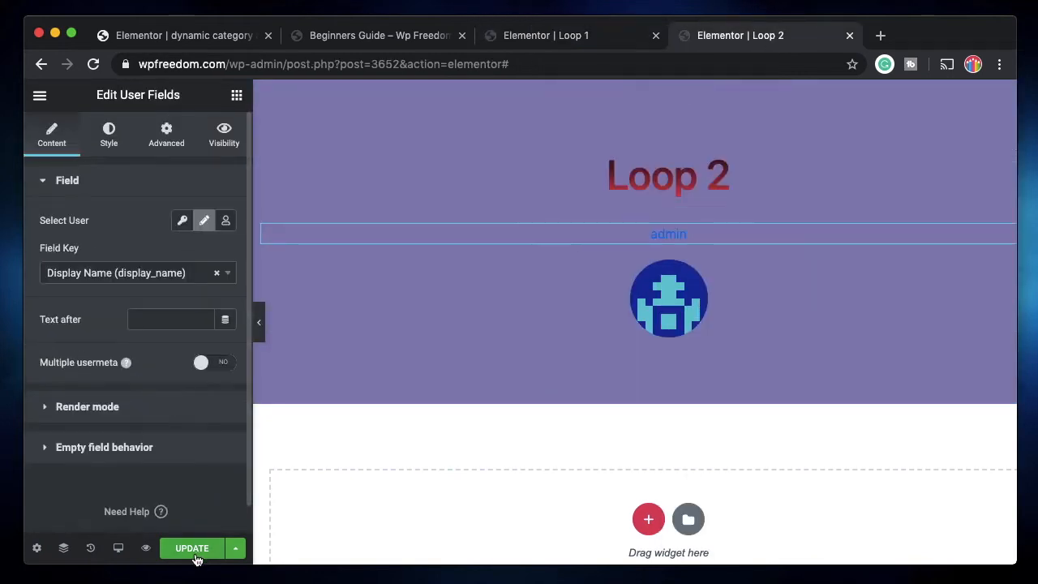
{"action": "left_click", "coordinate": [192, 548]}
Update the Loop 1 template and reload the live Beginners Guide category page.
{"action": "left_click", "coordinate": [561, 36]}
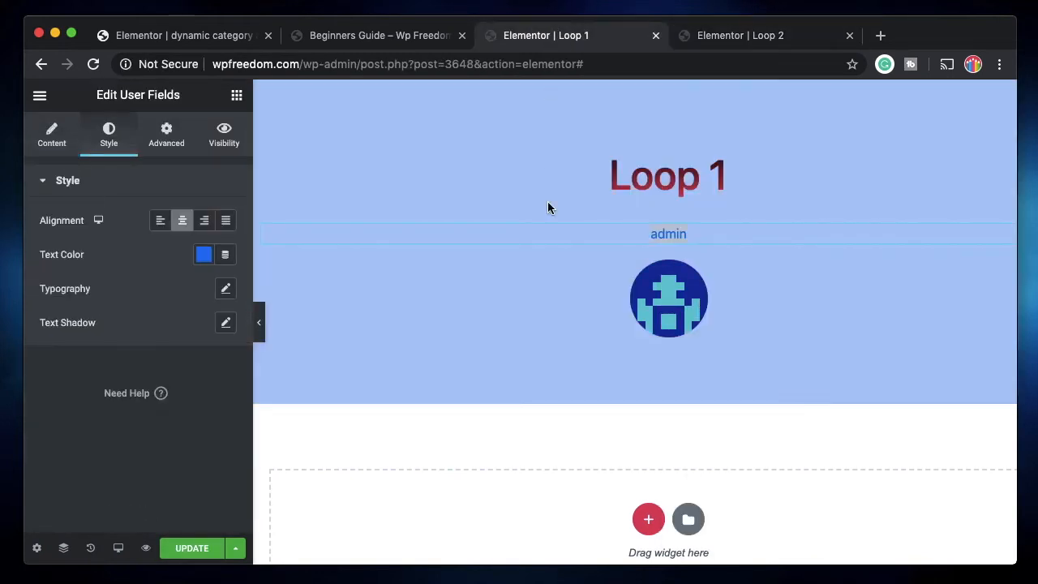
{"action": "left_click", "coordinate": [193, 549]}
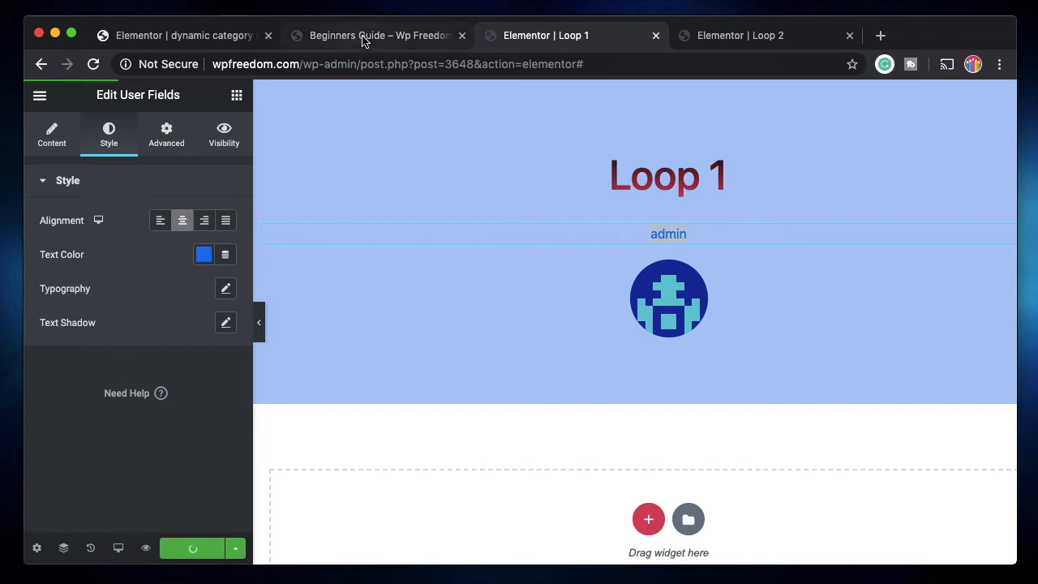
{"action": "left_click", "coordinate": [363, 35]}
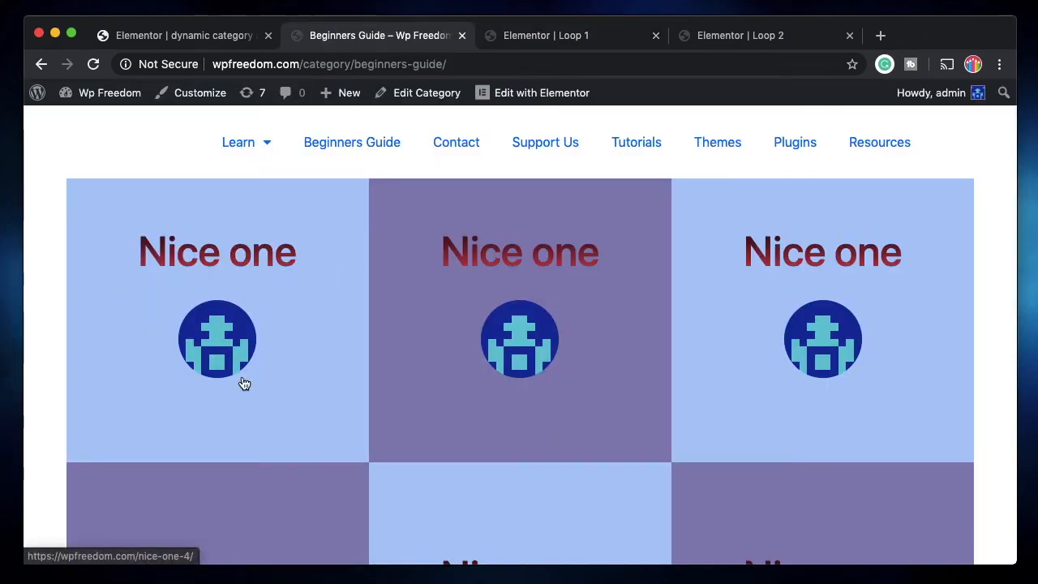
{"action": "left_click", "coordinate": [92, 64]}
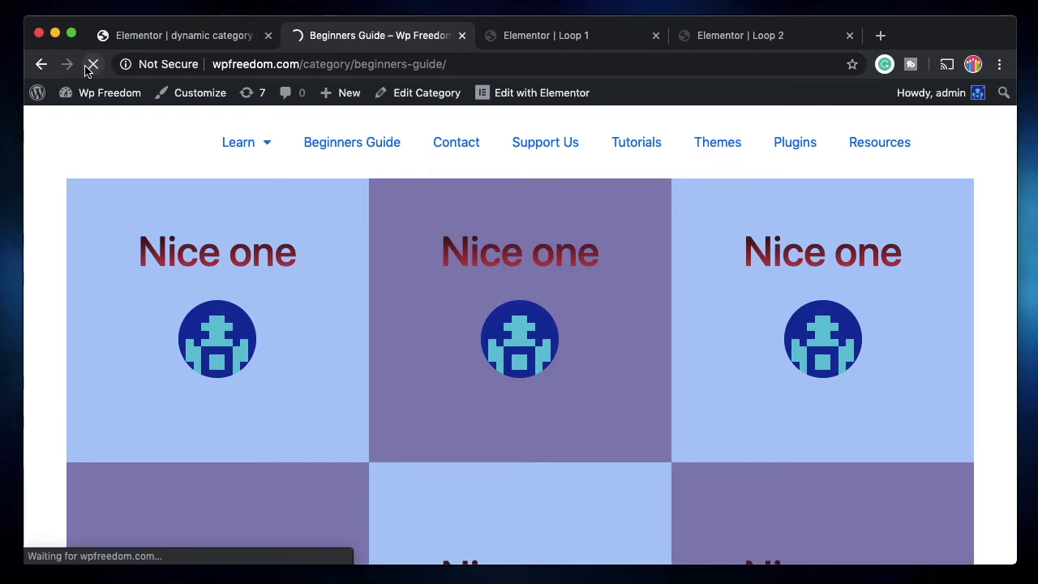
{"action": "left_click", "coordinate": [537, 37]}
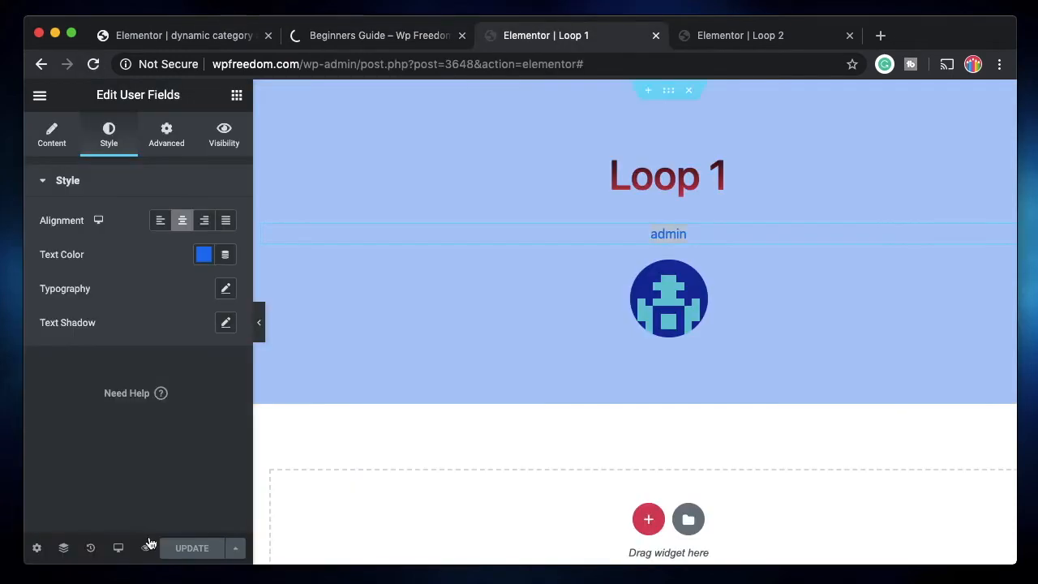
{"action": "left_click", "coordinate": [743, 38]}
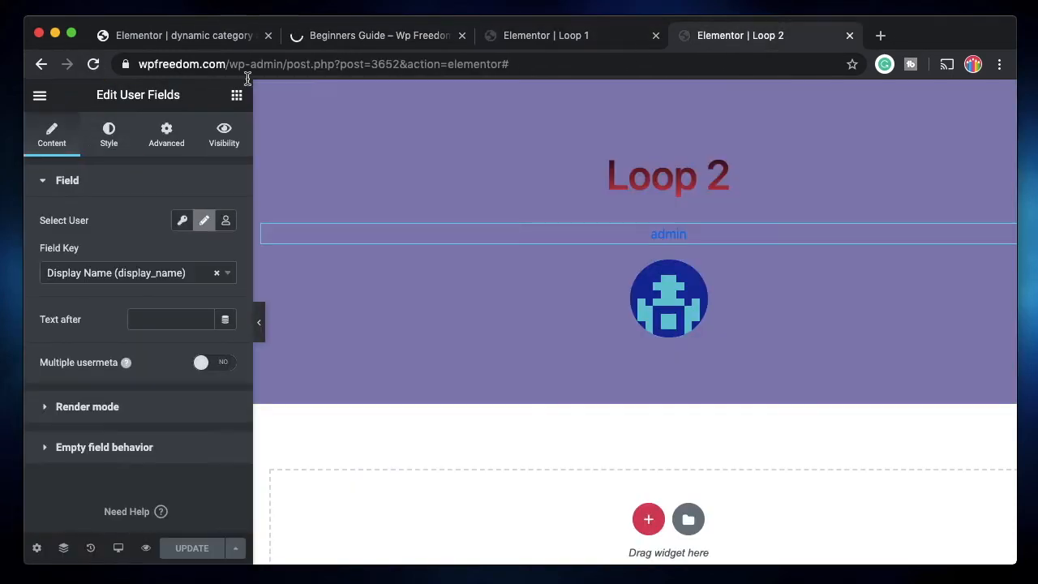
{"action": "left_click", "coordinate": [169, 37]}
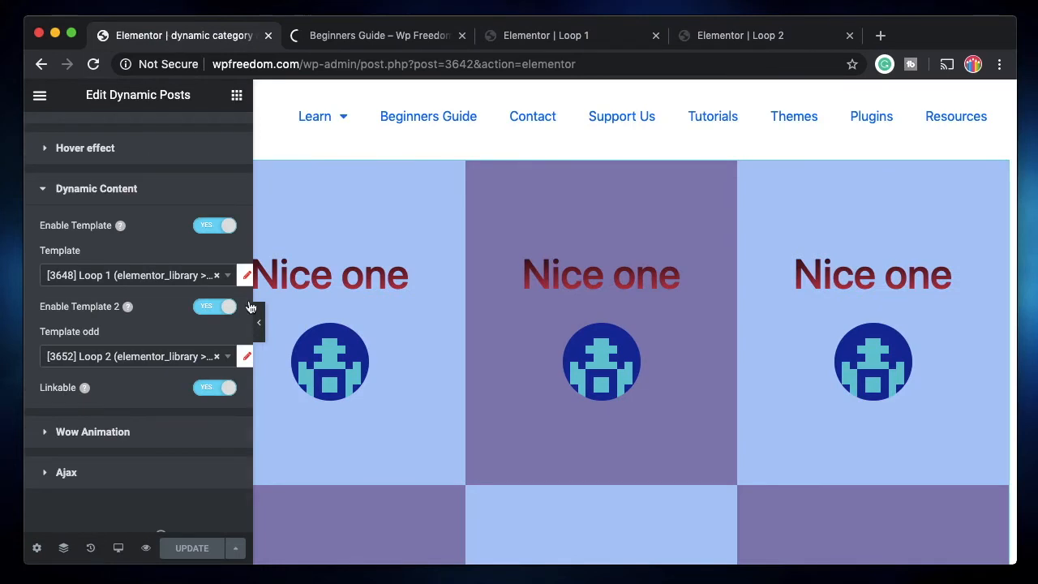
Examine the author names and the last rows of the post grid on the live Beginners Guide category page.
{"action": "left_click", "coordinate": [373, 36]}
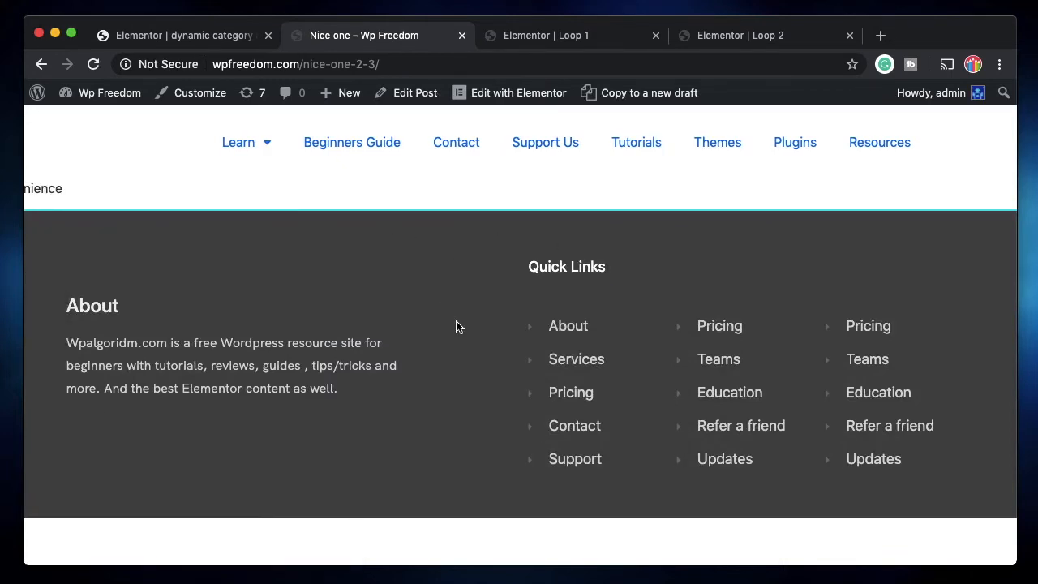
{"action": "scroll", "coordinate": [455, 326], "scroll_direction": "left", "scroll_amount": 5}
{"action": "scroll", "coordinate": [433, 331], "scroll_direction": "down", "scroll_amount": 3}
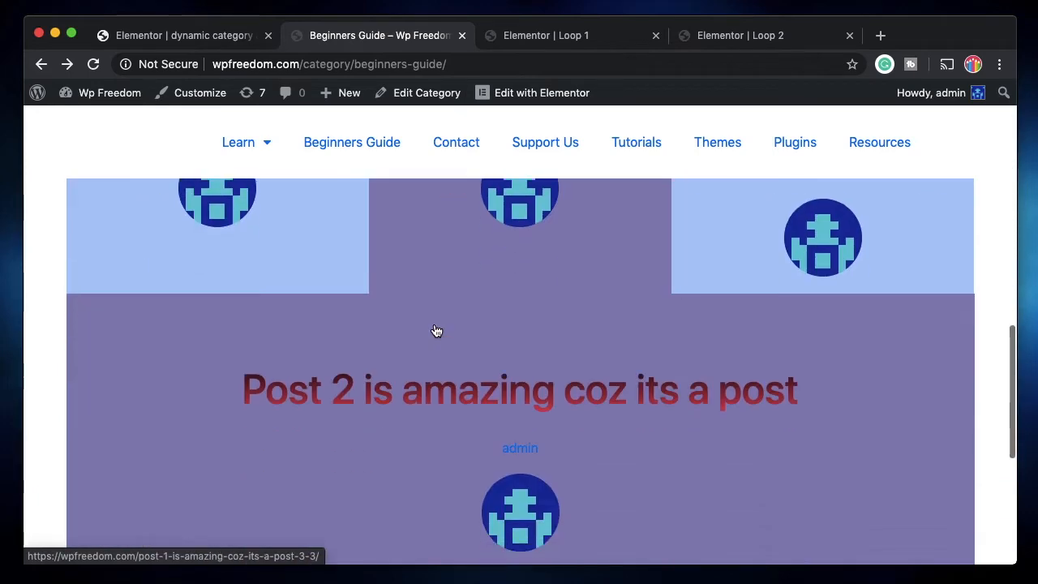
{"action": "scroll", "coordinate": [433, 327], "scroll_direction": "down", "scroll_amount": 3}
{"action": "scroll", "coordinate": [417, 234], "scroll_direction": "up", "scroll_amount": 1}
Set the Dynamic Posts widget's Number of Posts to -1 and update the category archive.
{"action": "left_click", "coordinate": [183, 37]}
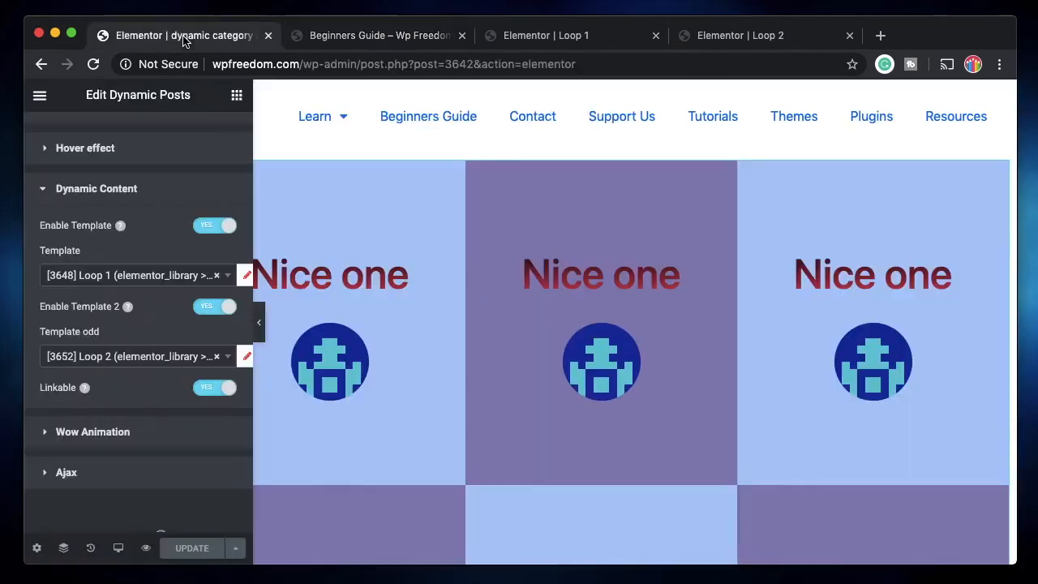
{"action": "scroll", "coordinate": [120, 254], "scroll_direction": "up", "scroll_amount": 5}
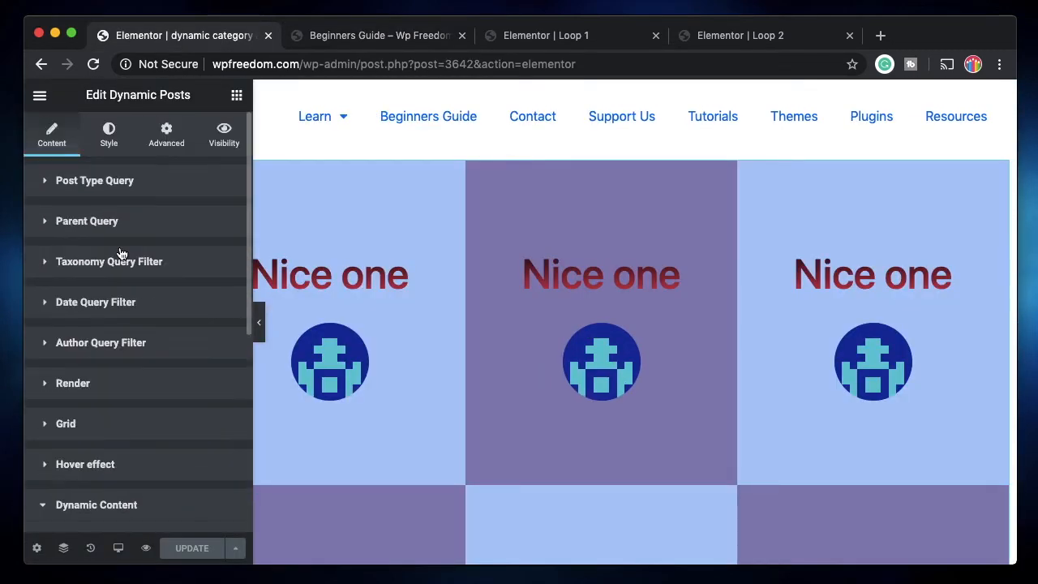
{"action": "left_click", "coordinate": [94, 184]}
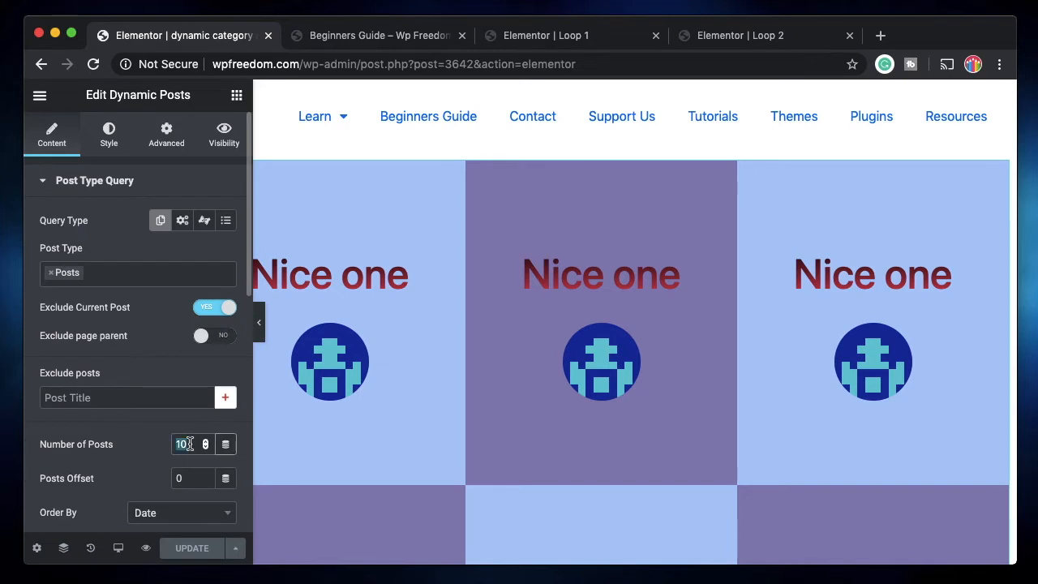
{"action": "type", "text": "-1"}
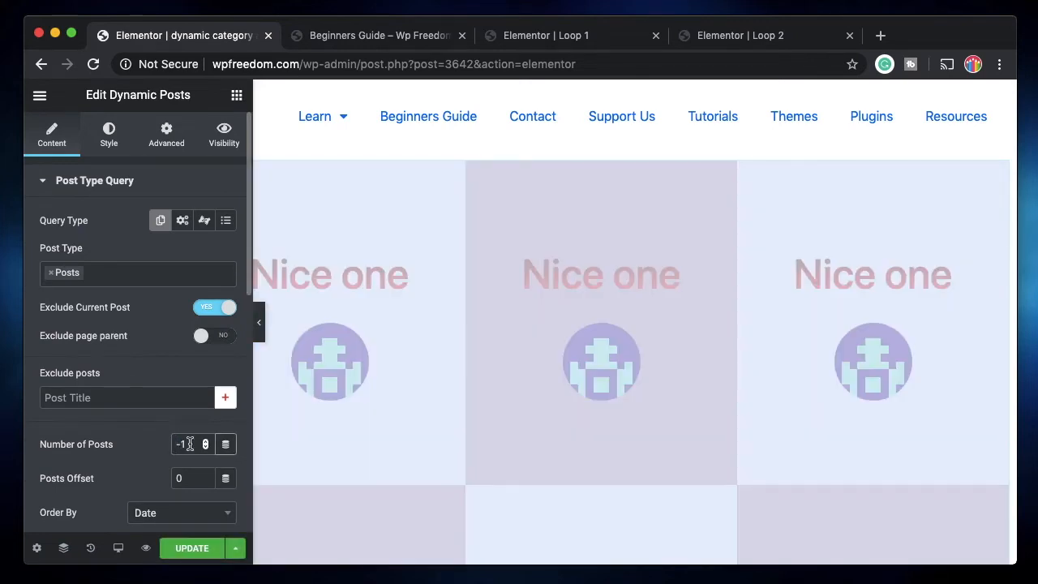
{"action": "left_click", "coordinate": [195, 548]}
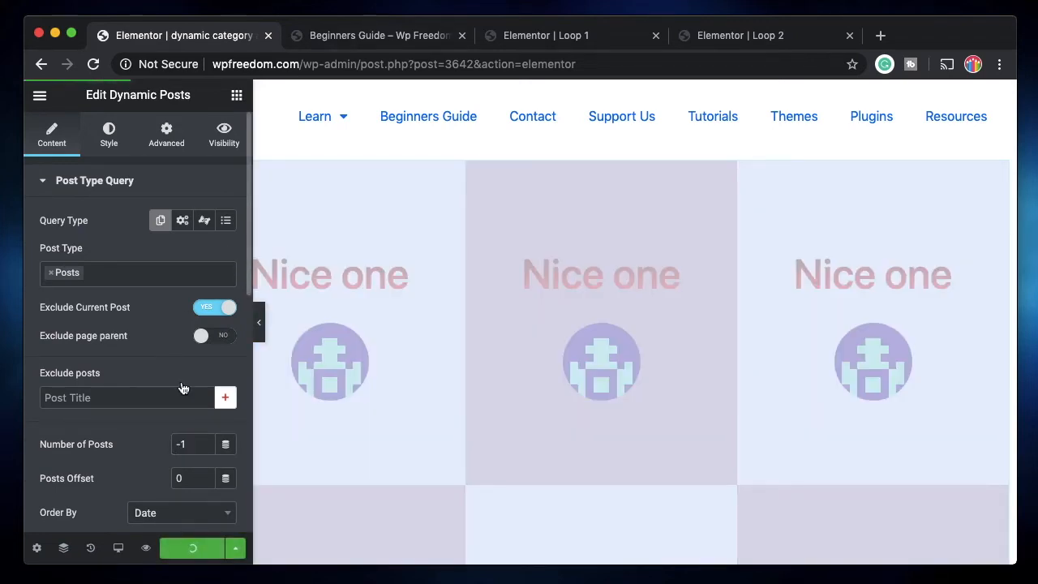
Examine the full list of posts in the grid on the live Beginners Guide category page.
{"action": "left_click", "coordinate": [353, 37]}
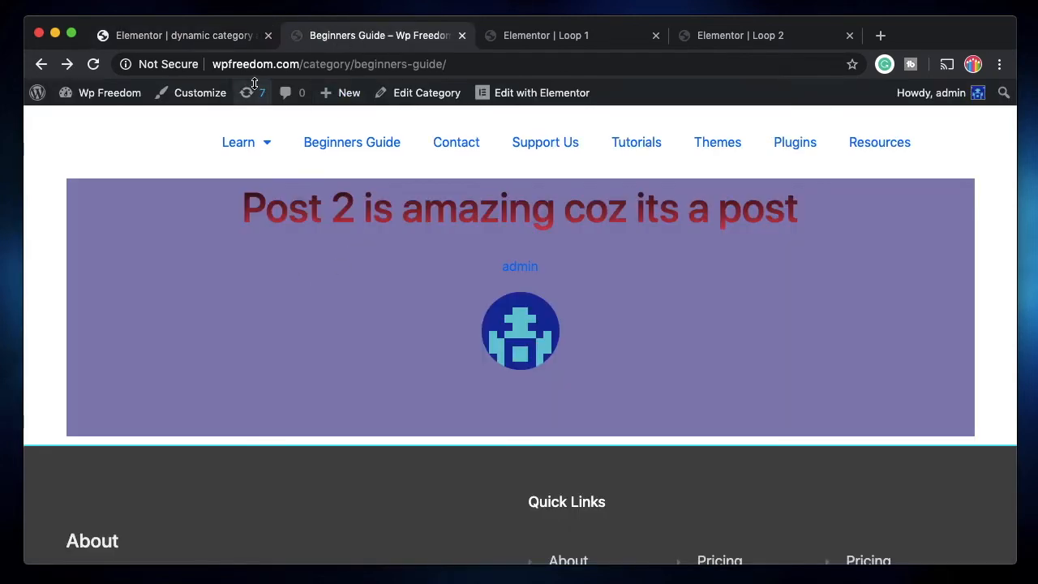
{"action": "left_click", "coordinate": [208, 39]}
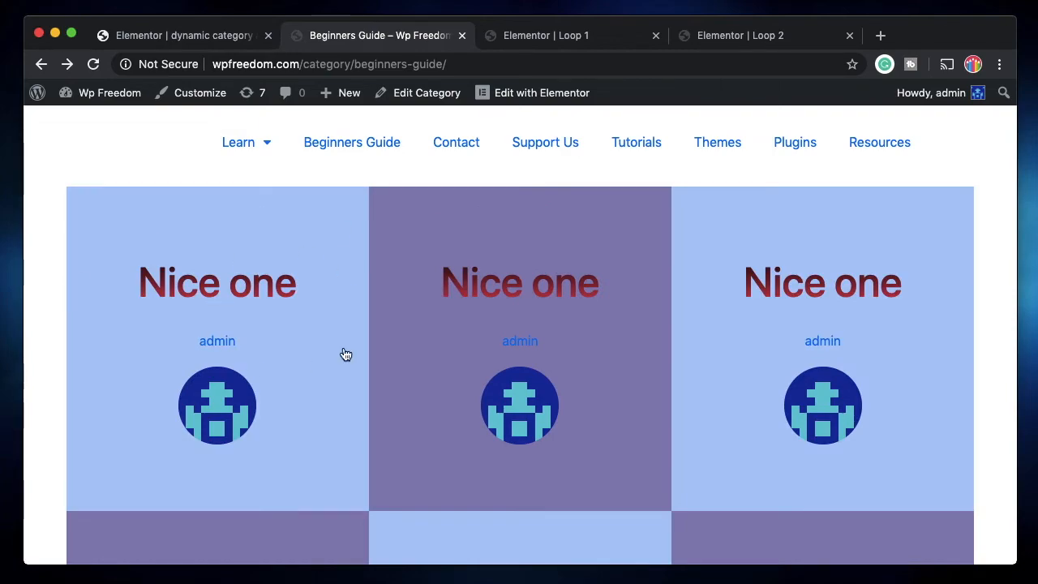
{"action": "scroll", "coordinate": [327, 374], "scroll_direction": "down", "scroll_amount": 8}
{"action": "scroll", "coordinate": [327, 374], "scroll_direction": "down", "scroll_amount": 10}
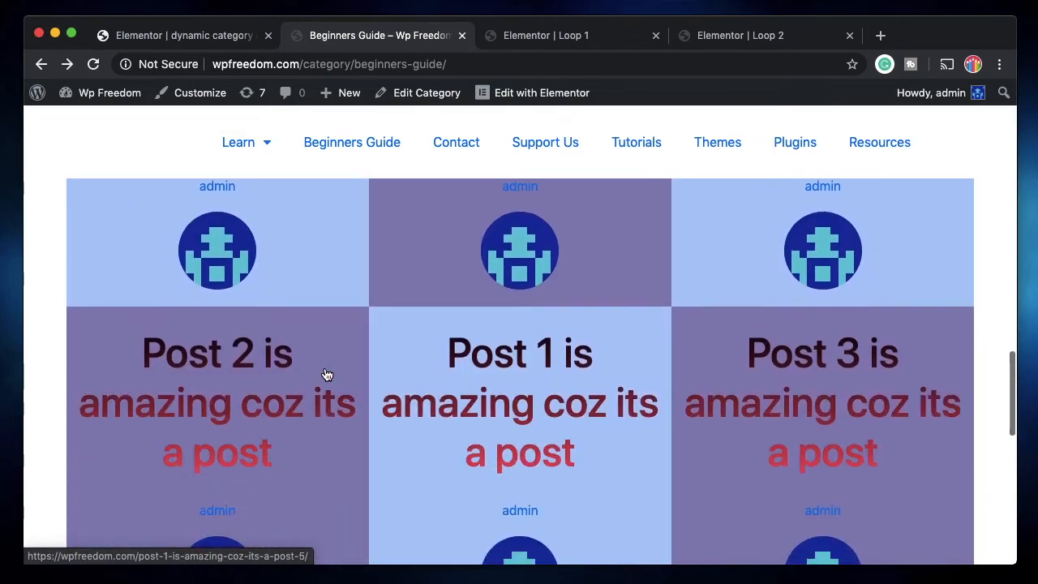
{"action": "scroll", "coordinate": [327, 374], "scroll_direction": "up", "scroll_amount": 10}
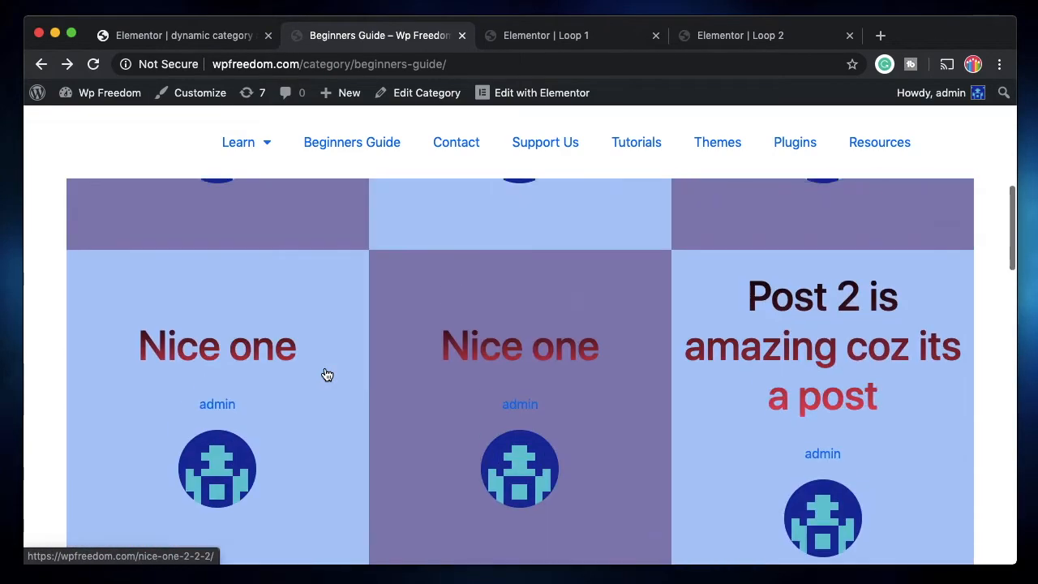
In the category archive's Dynamic Posts widget, set Render as to Slick (carousel).
{"action": "left_click", "coordinate": [195, 37]}
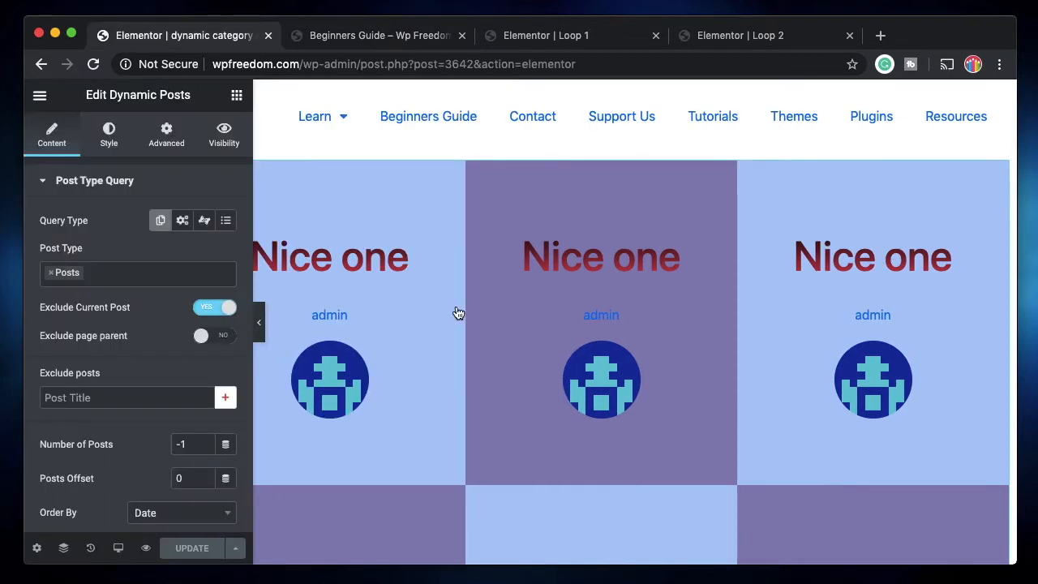
{"action": "scroll", "coordinate": [122, 470], "scroll_direction": "down", "scroll_amount": 5}
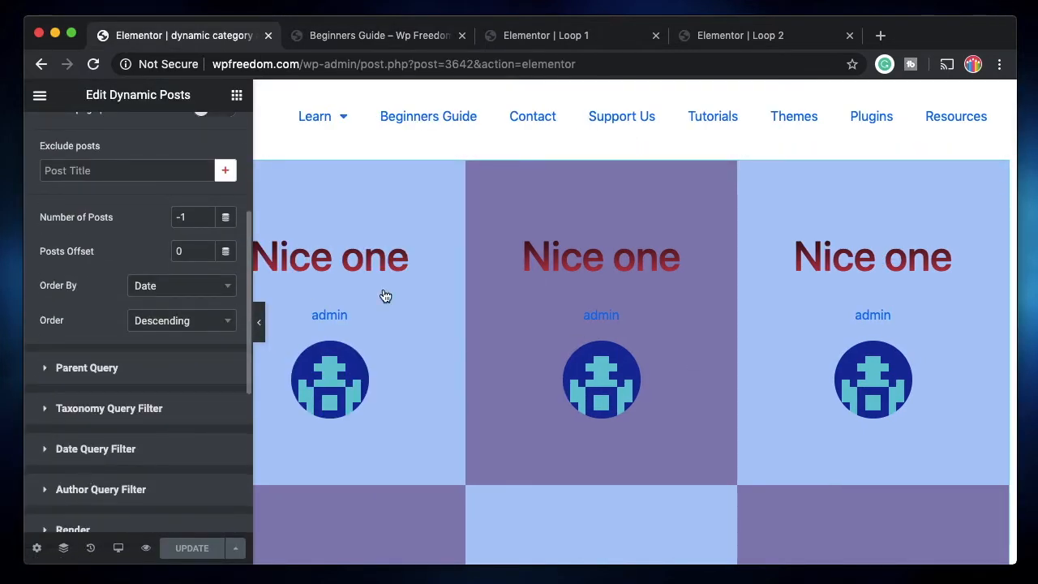
{"action": "scroll", "coordinate": [428, 317], "scroll_direction": "left", "scroll_amount": 2}
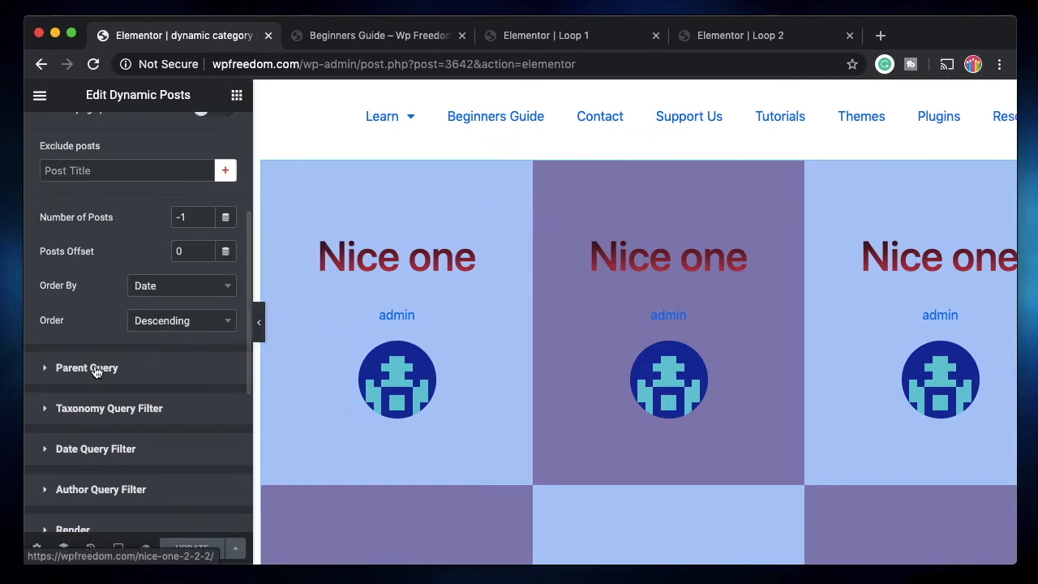
{"action": "scroll", "coordinate": [127, 231], "scroll_direction": "up", "scroll_amount": 4}
{"action": "scroll", "coordinate": [113, 269], "scroll_direction": "up", "scroll_amount": 2}
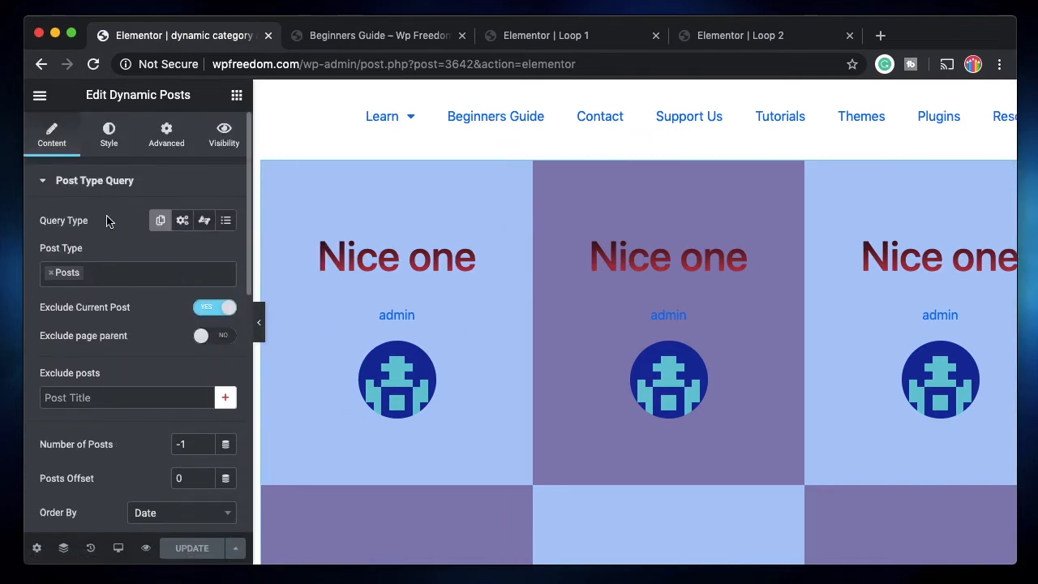
{"action": "left_click", "coordinate": [93, 184]}
{"action": "scroll", "coordinate": [111, 360], "scroll_direction": "down", "scroll_amount": 4}
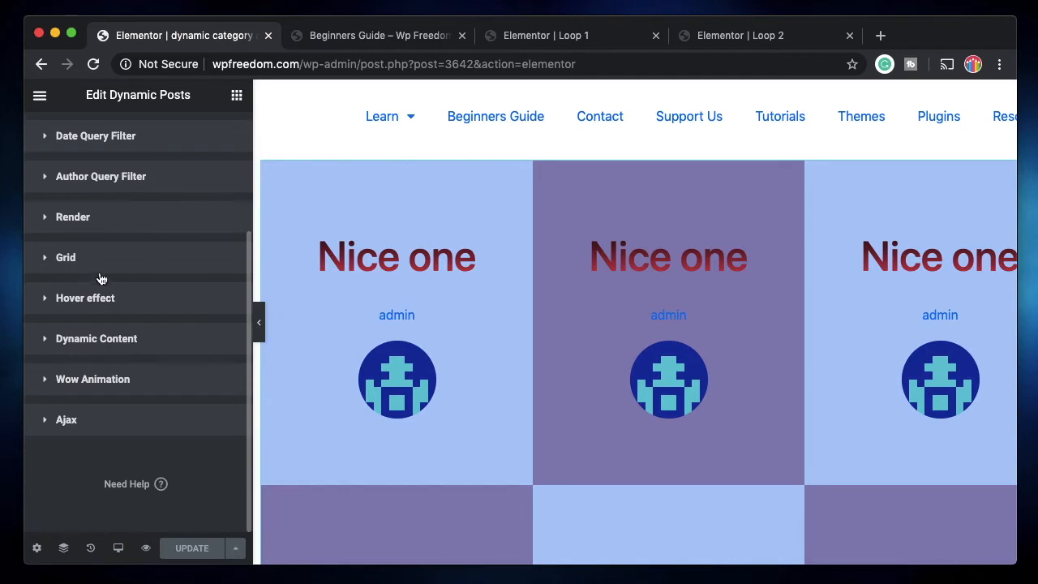
{"action": "left_click", "coordinate": [89, 213]}
{"action": "scroll", "coordinate": [109, 317], "scroll_direction": "down", "scroll_amount": 5}
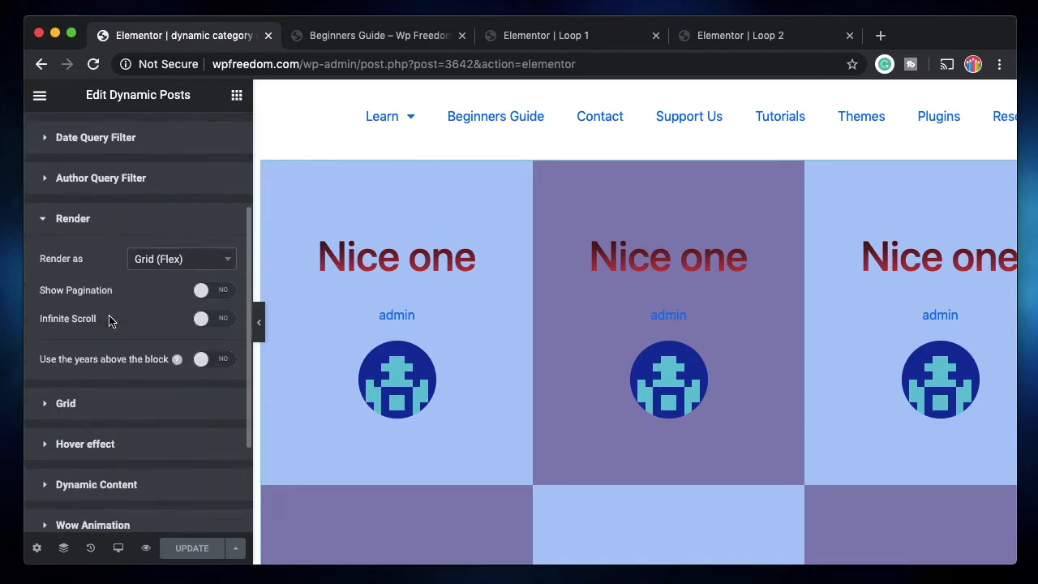
{"action": "left_click", "coordinate": [180, 242]}
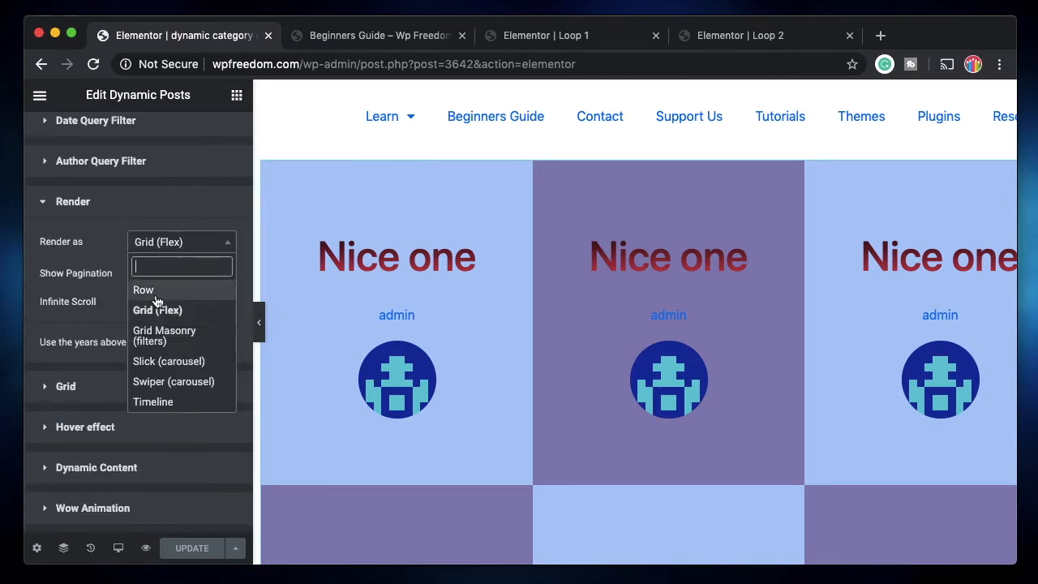
{"action": "left_click", "coordinate": [166, 362]}
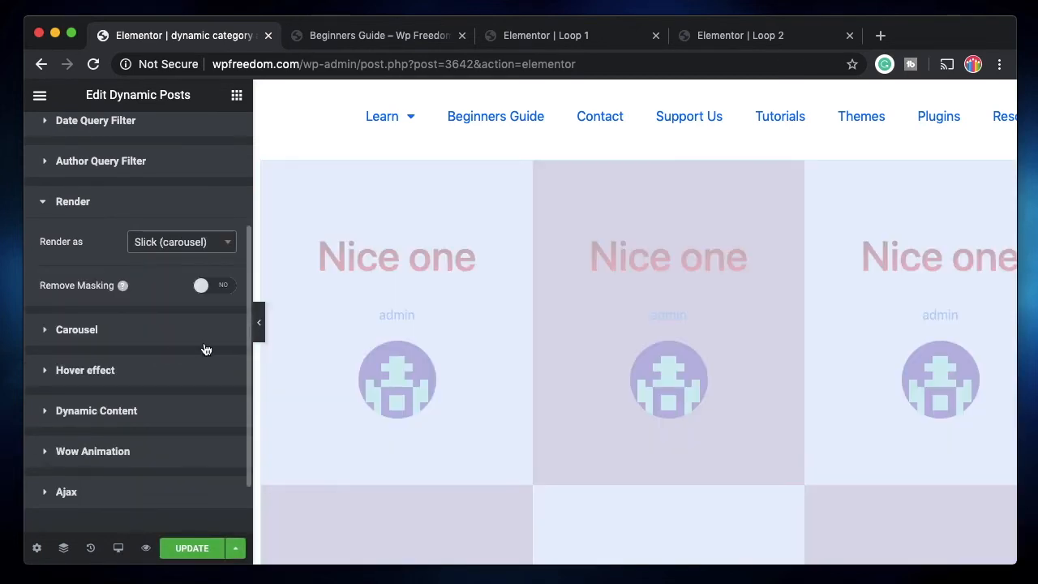
Page forward through the post carousel on the live Beginners Guide category page.
{"action": "key", "text": "ctrl+Tab"}
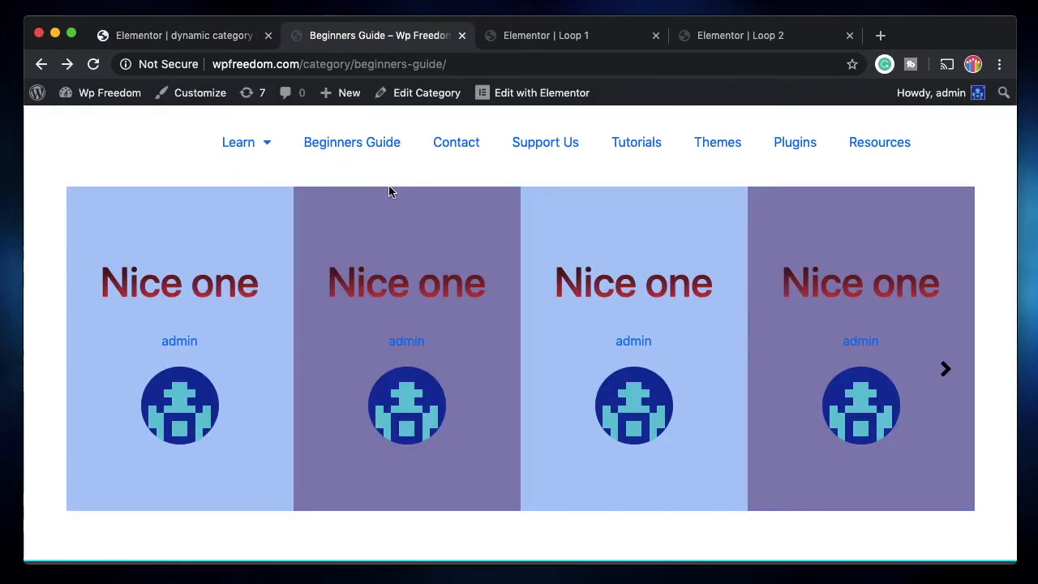
{"action": "left_click", "coordinate": [945, 369]}
{"action": "left_click", "coordinate": [945, 371]}
{"action": "left_click", "coordinate": [946, 371]}
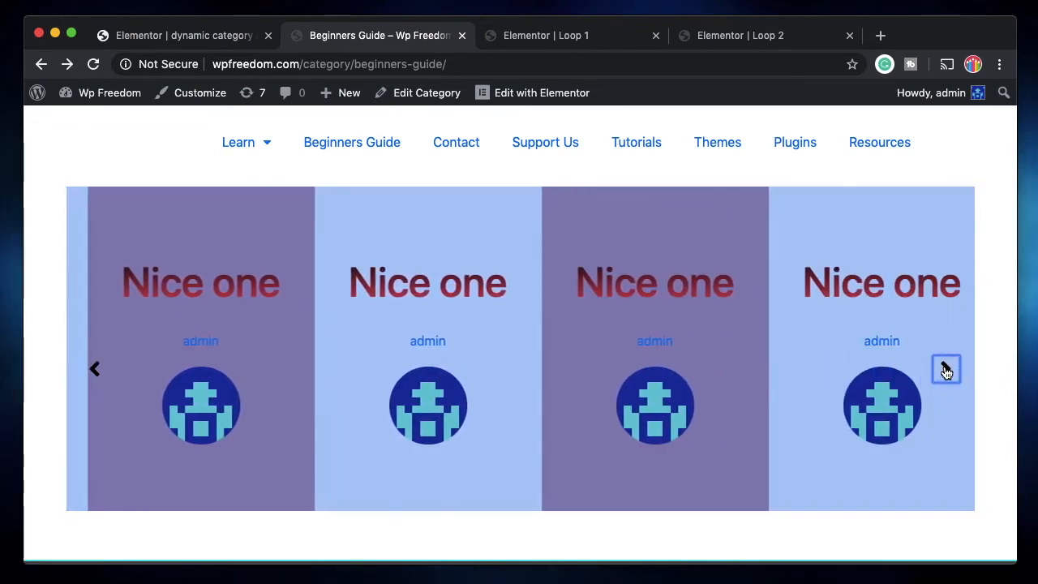
{"action": "left_click", "coordinate": [945, 372]}
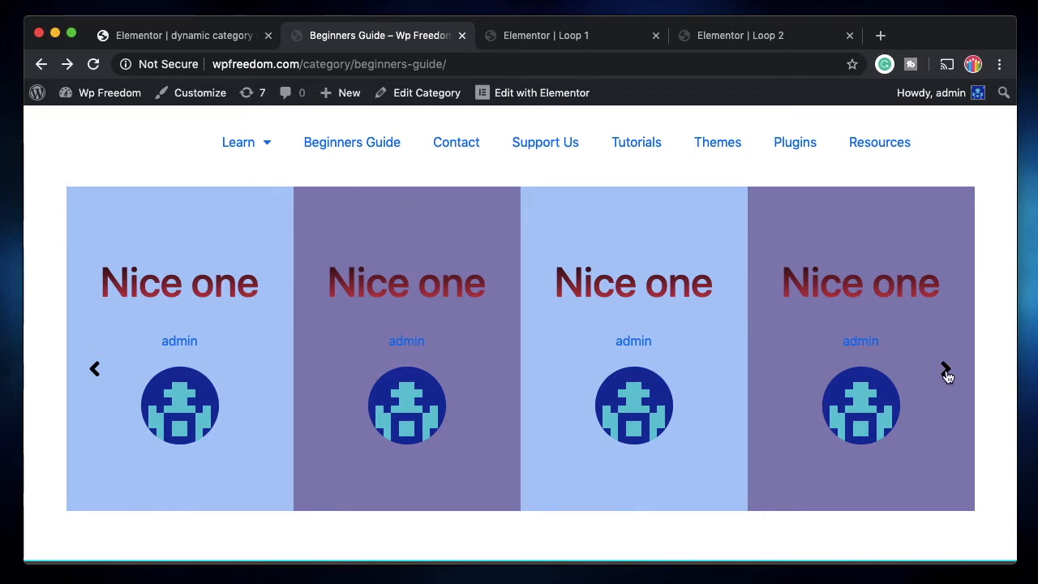
{"action": "left_click", "coordinate": [154, 36]}
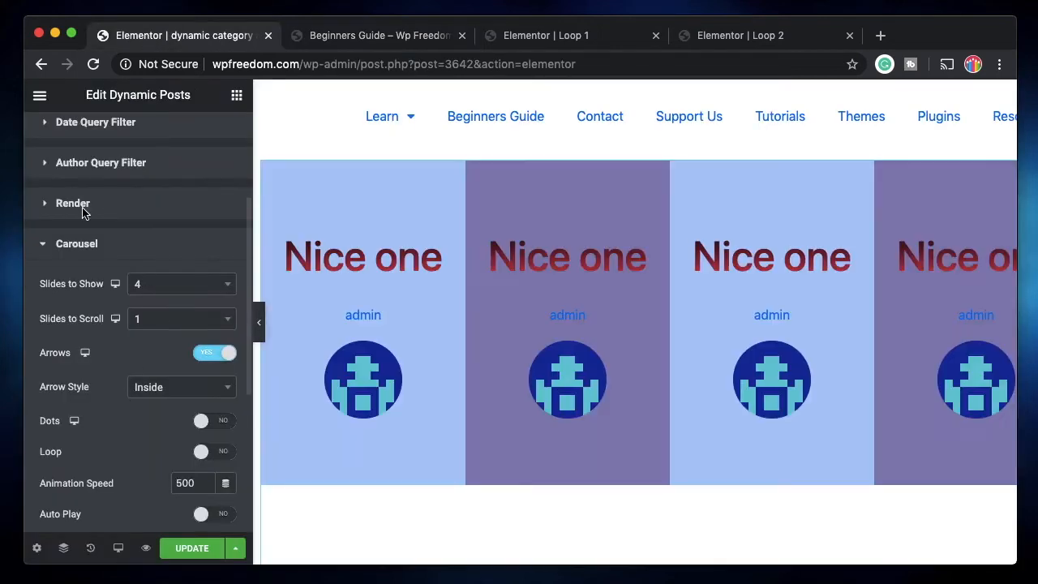
{"action": "left_click", "coordinate": [116, 243]}
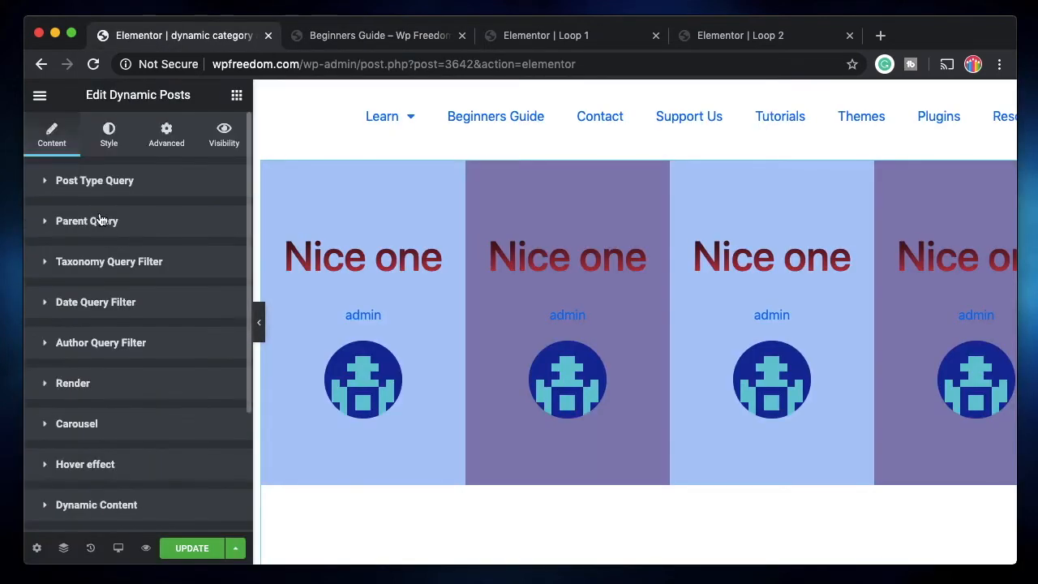
{"action": "left_click", "coordinate": [115, 381]}
{"action": "left_click", "coordinate": [118, 324]}
Page backward through the live post carousel to its first slides.
{"action": "left_click", "coordinate": [362, 39]}
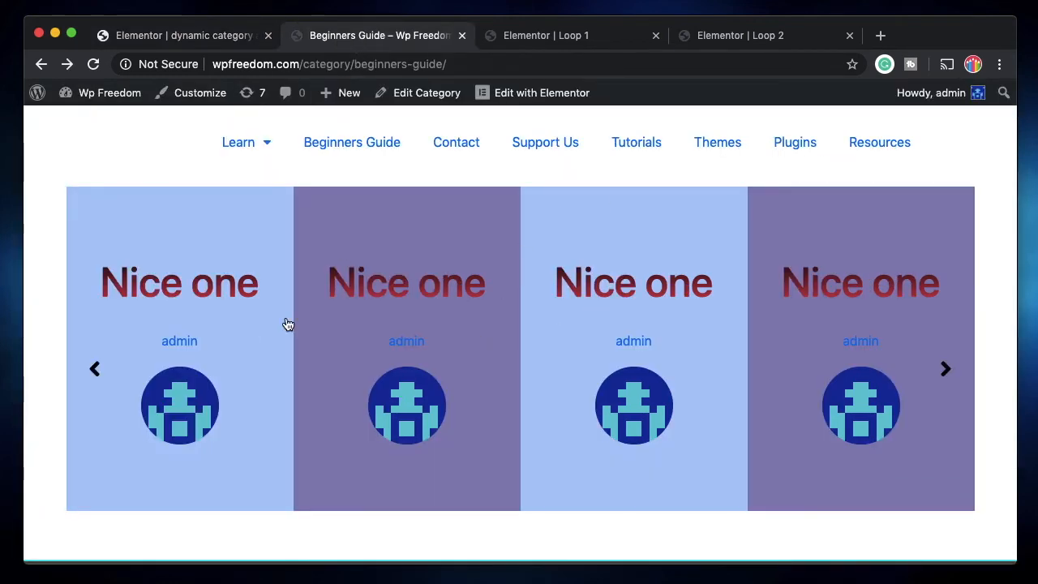
{"action": "left_click", "coordinate": [95, 371]}
{"action": "left_click", "coordinate": [95, 372]}
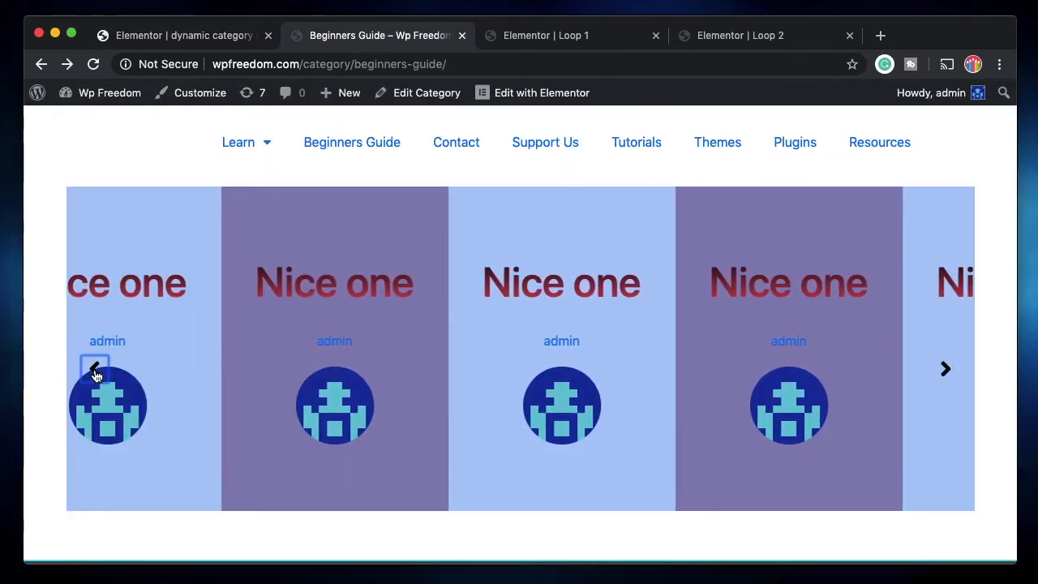
{"action": "left_click", "coordinate": [94, 371]}
{"action": "left_click", "coordinate": [95, 371]}
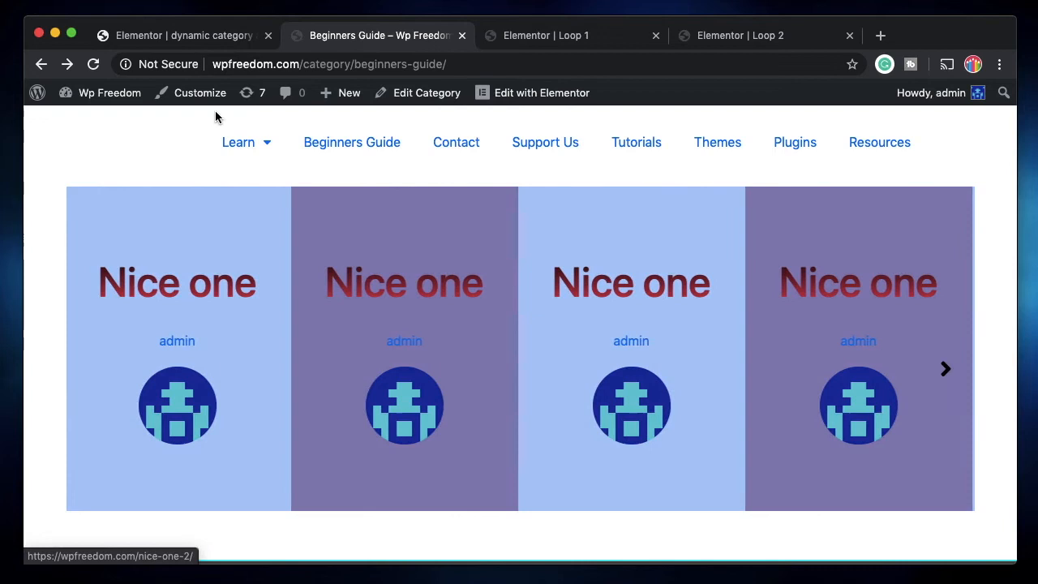
Set the Dynamic Posts carousel's Slides to Show to 3.
{"action": "left_click", "coordinate": [168, 39]}
{"action": "left_click", "coordinate": [106, 429]}
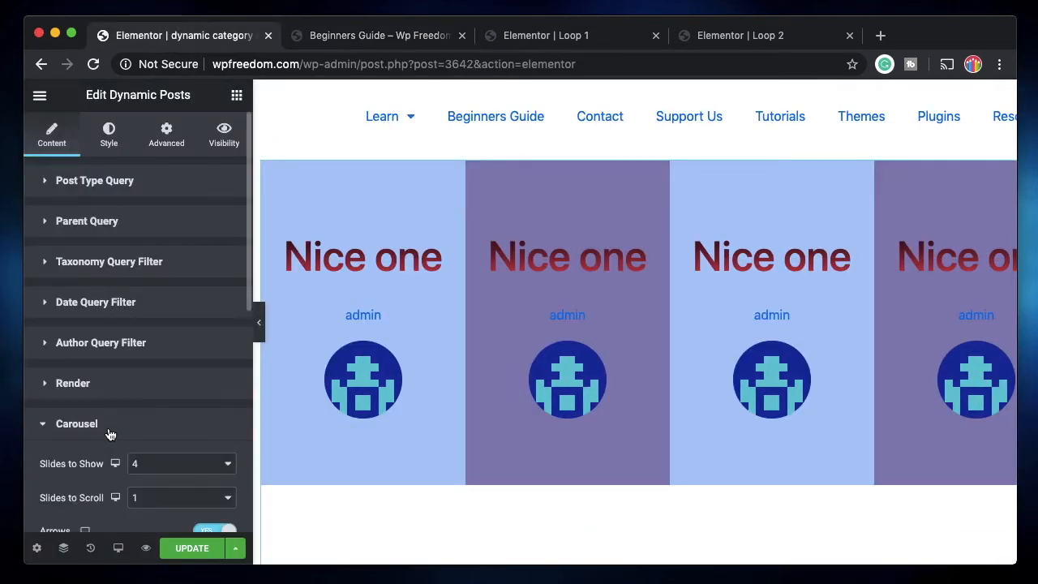
{"action": "scroll", "coordinate": [109, 433], "scroll_direction": "down", "scroll_amount": 5}
{"action": "left_click", "coordinate": [181, 229]}
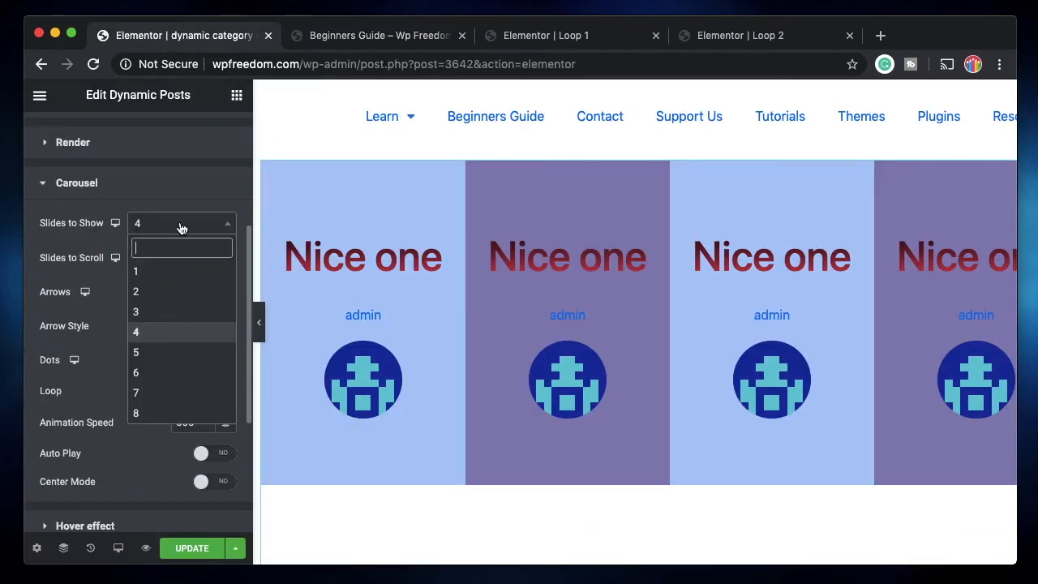
{"action": "left_click", "coordinate": [156, 306]}
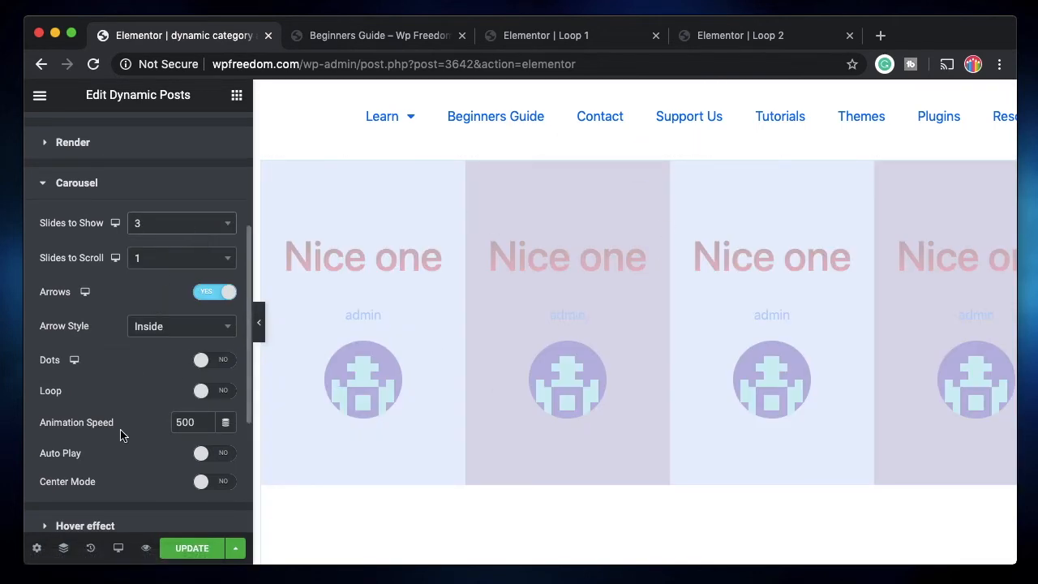
Enable Dots, Loop and Auto Play for the carousel and update the category archive.
{"action": "left_click", "coordinate": [224, 362]}
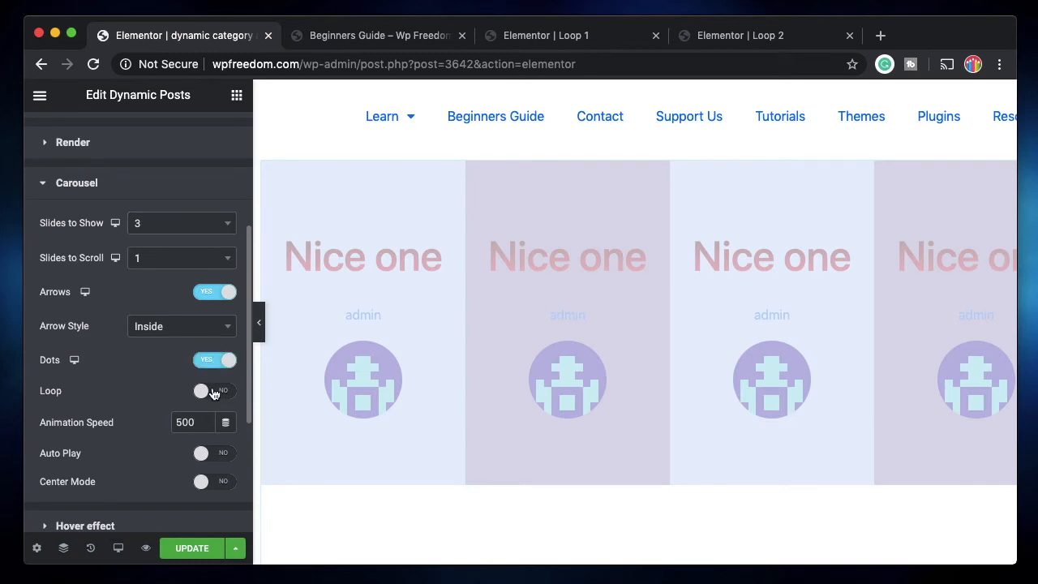
{"action": "left_click", "coordinate": [214, 393]}
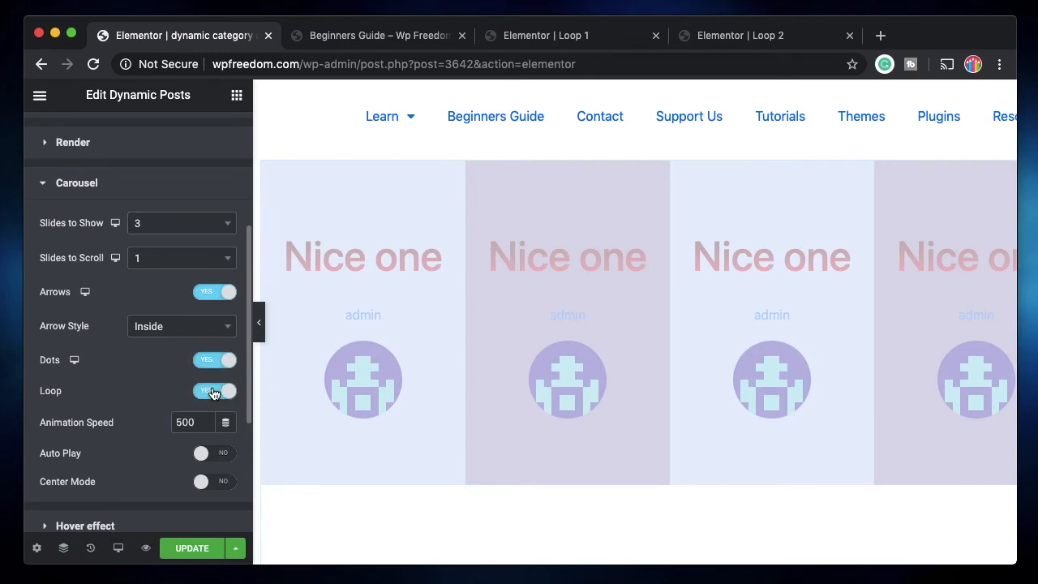
{"action": "left_click", "coordinate": [217, 457]}
{"action": "scroll", "coordinate": [121, 470], "scroll_direction": "down", "scroll_amount": 2}
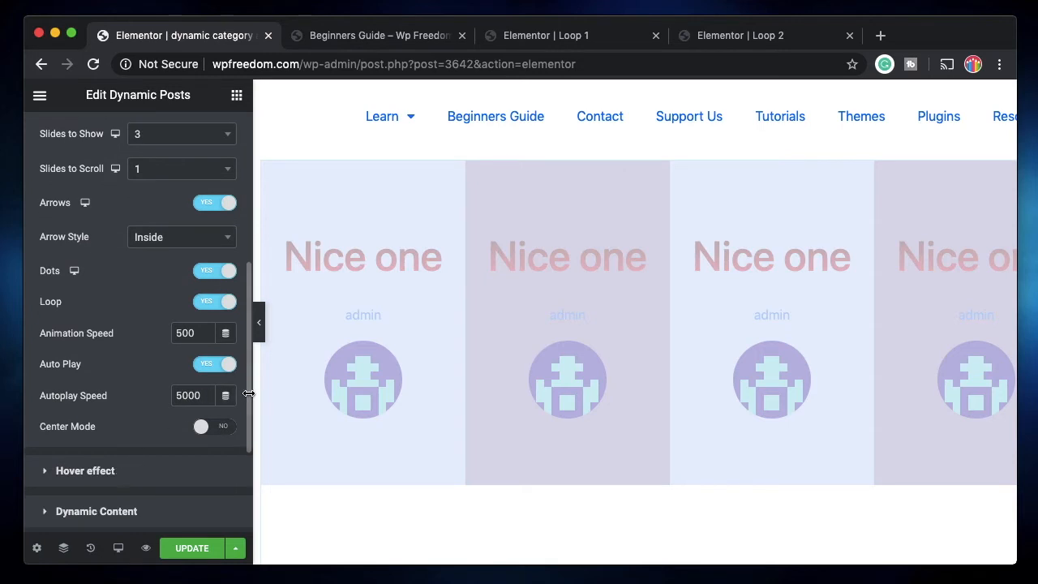
{"action": "left_click", "coordinate": [186, 548]}
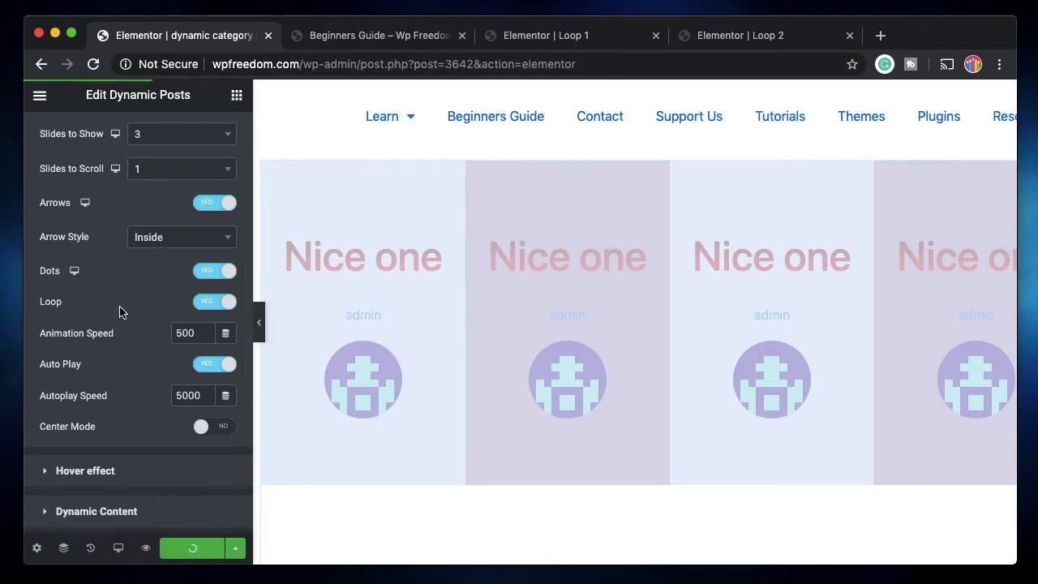
Check the updated carousel on the live Beginners Guide category page and page backward through its slides.
{"action": "left_click", "coordinate": [365, 34]}
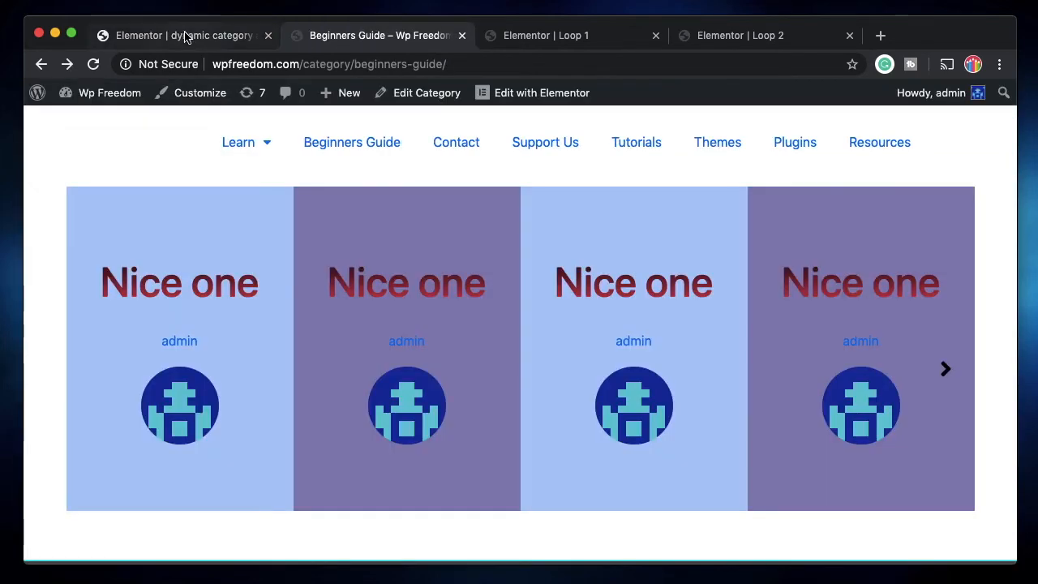
{"action": "left_click", "coordinate": [185, 36]}
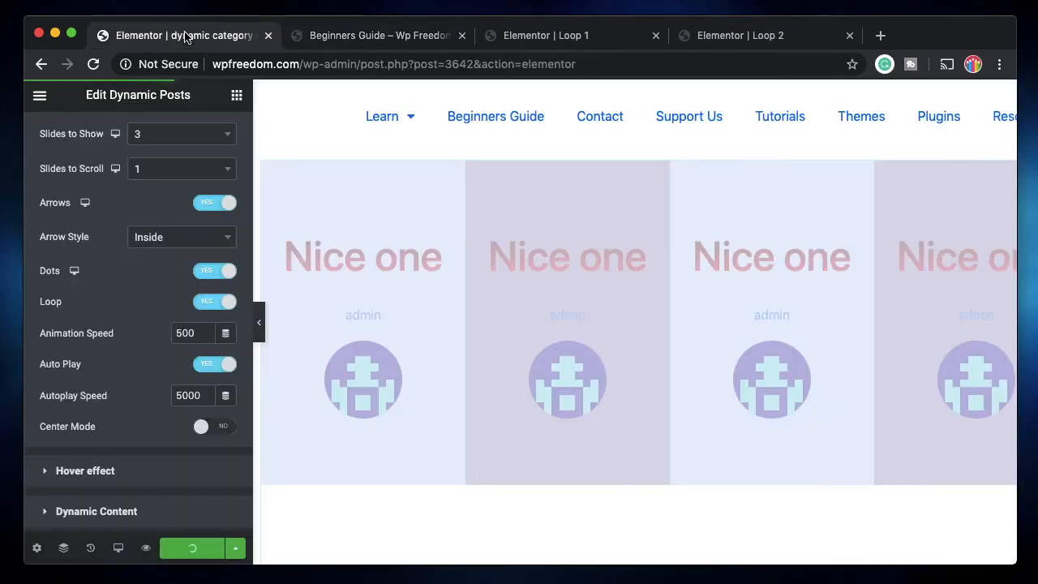
{"action": "left_click", "coordinate": [360, 33]}
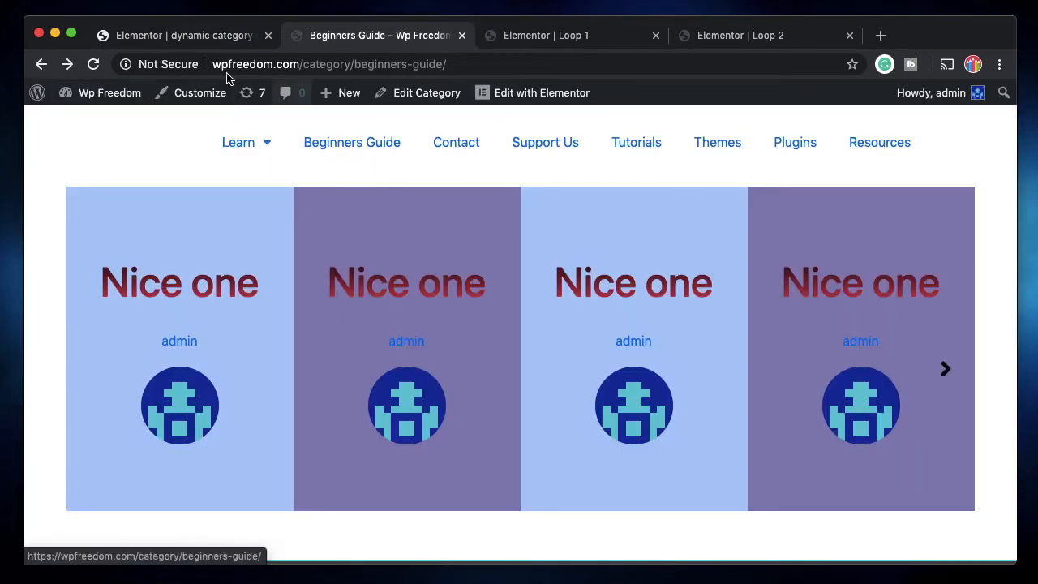
{"action": "left_click", "coordinate": [170, 43]}
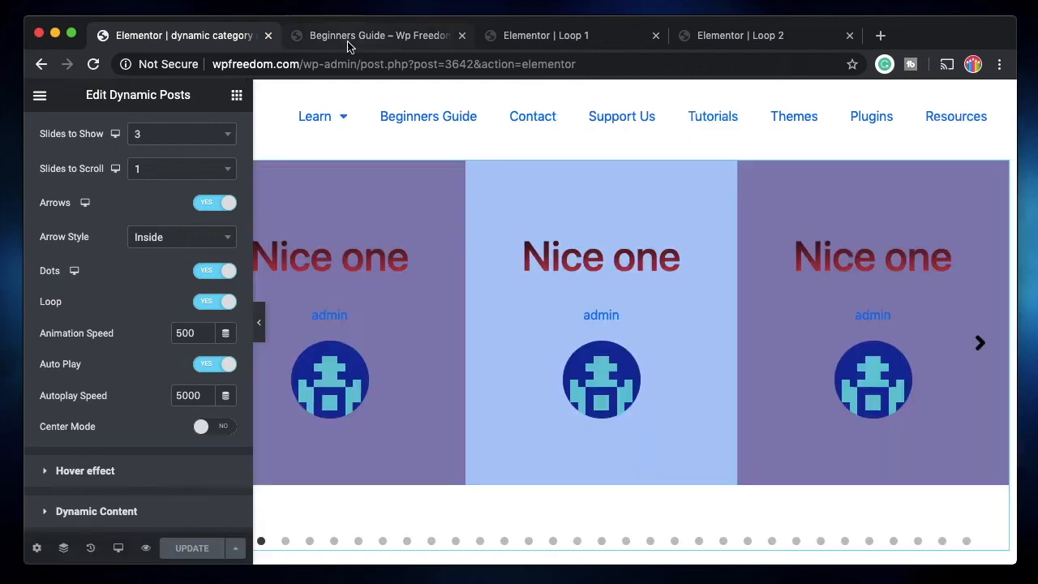
{"action": "left_click", "coordinate": [352, 36]}
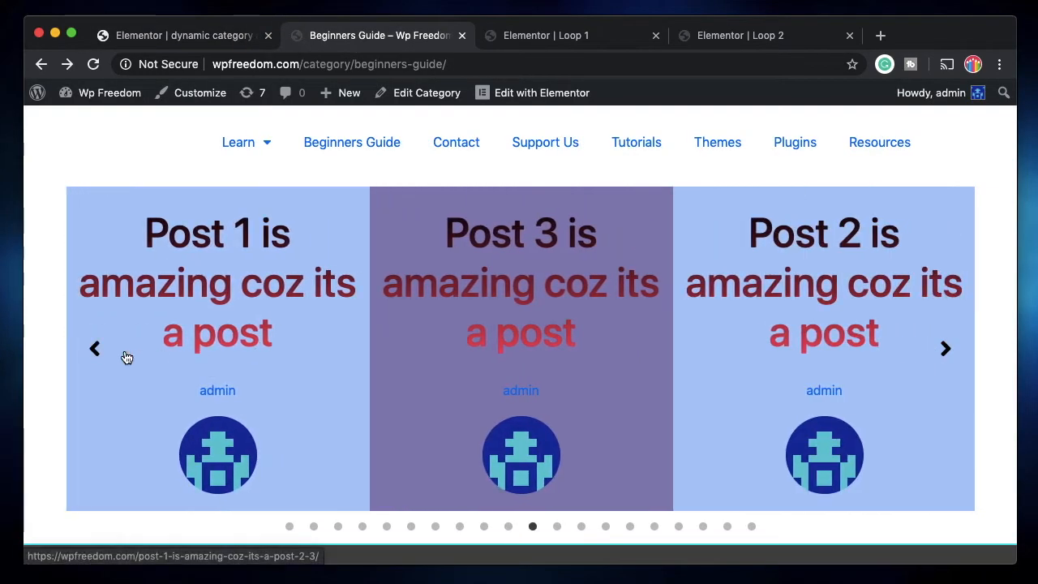
{"action": "left_click", "coordinate": [94, 349]}
{"action": "left_click", "coordinate": [93, 350]}
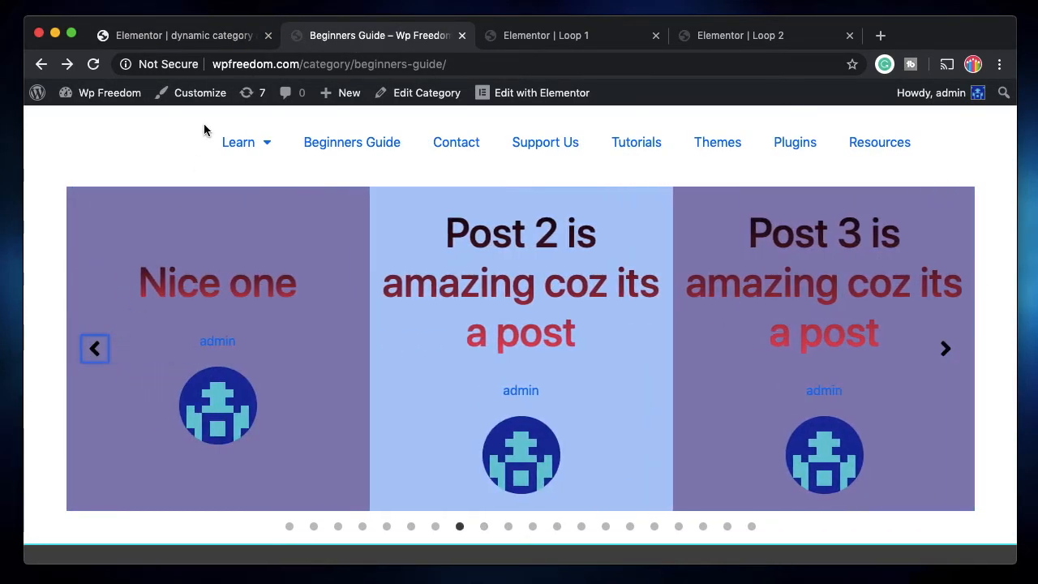
Step through successive slides of the live carousel using its navigation dots.
{"action": "left_click", "coordinate": [187, 35]}
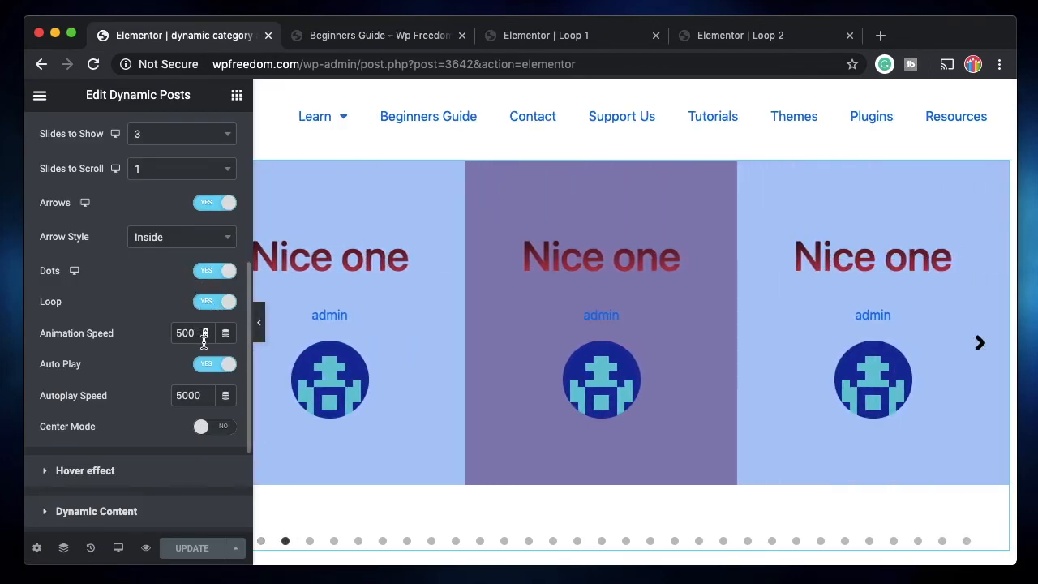
{"action": "left_click", "coordinate": [332, 37]}
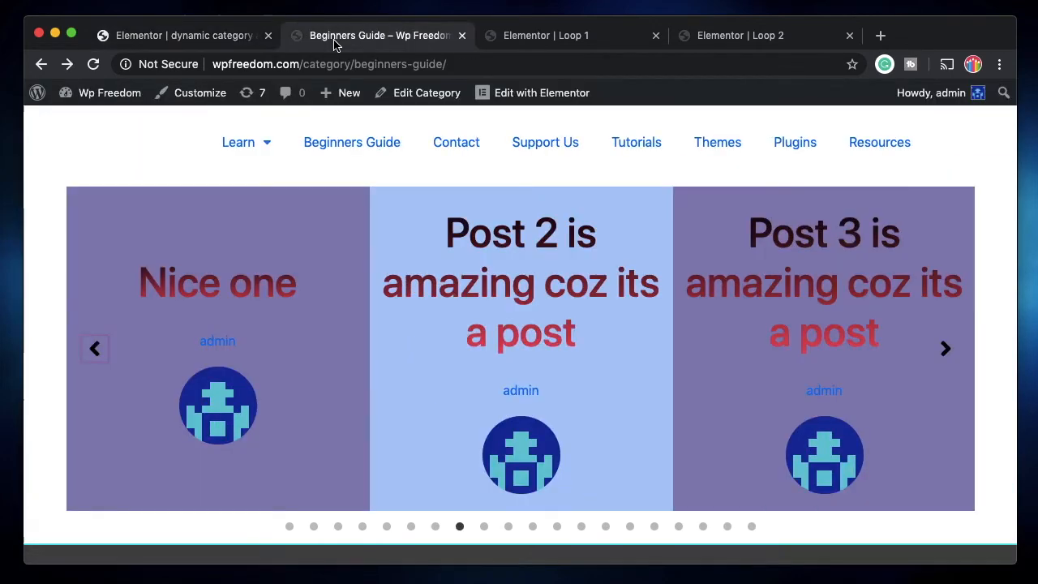
{"action": "left_click", "coordinate": [511, 530]}
{"action": "left_click", "coordinate": [508, 527]}
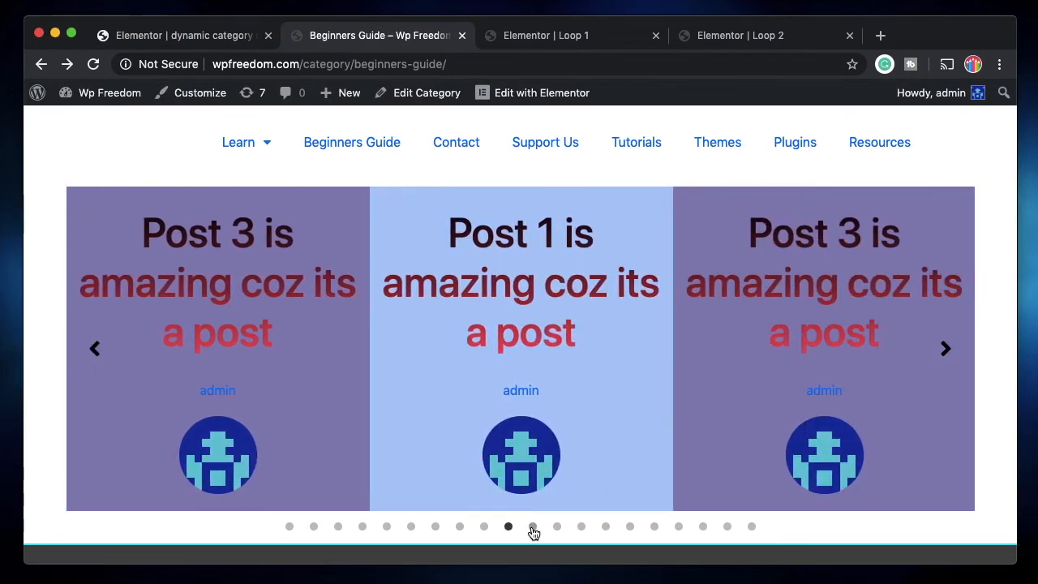
{"action": "left_click", "coordinate": [532, 527]}
{"action": "left_click", "coordinate": [558, 529]}
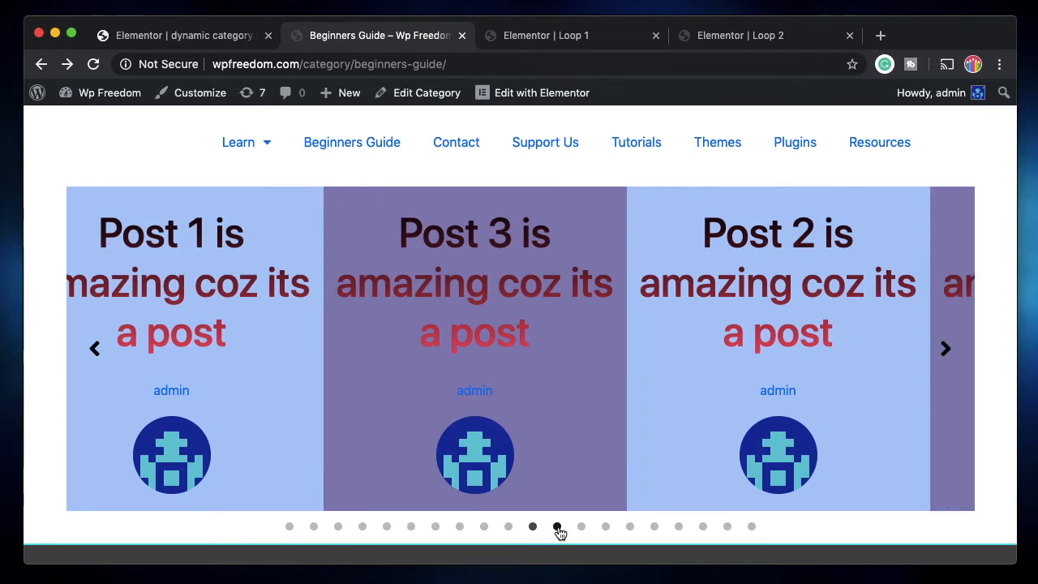
{"action": "left_click", "coordinate": [581, 528]}
{"action": "left_click", "coordinate": [607, 528]}
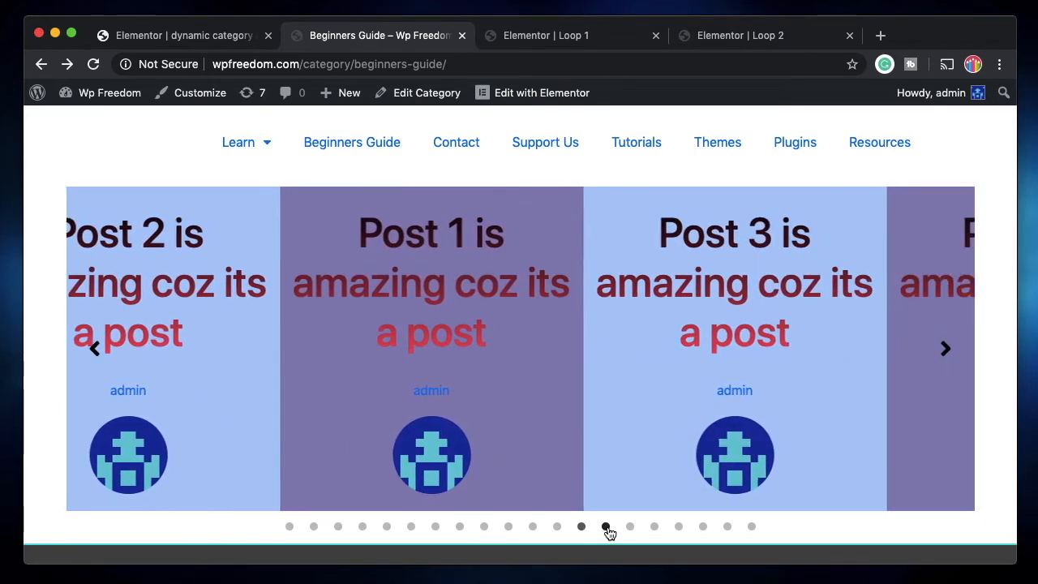
{"action": "left_click", "coordinate": [630, 529]}
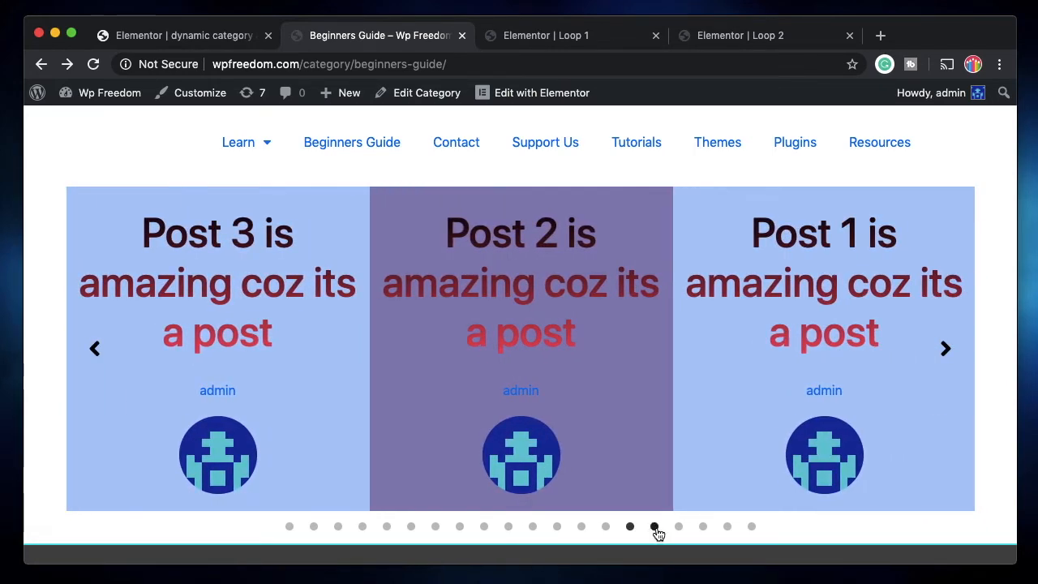
View the slides near the end of the live Beginners Guide carousel through its navigation dots.
{"action": "left_click", "coordinate": [656, 529]}
{"action": "left_click", "coordinate": [680, 529]}
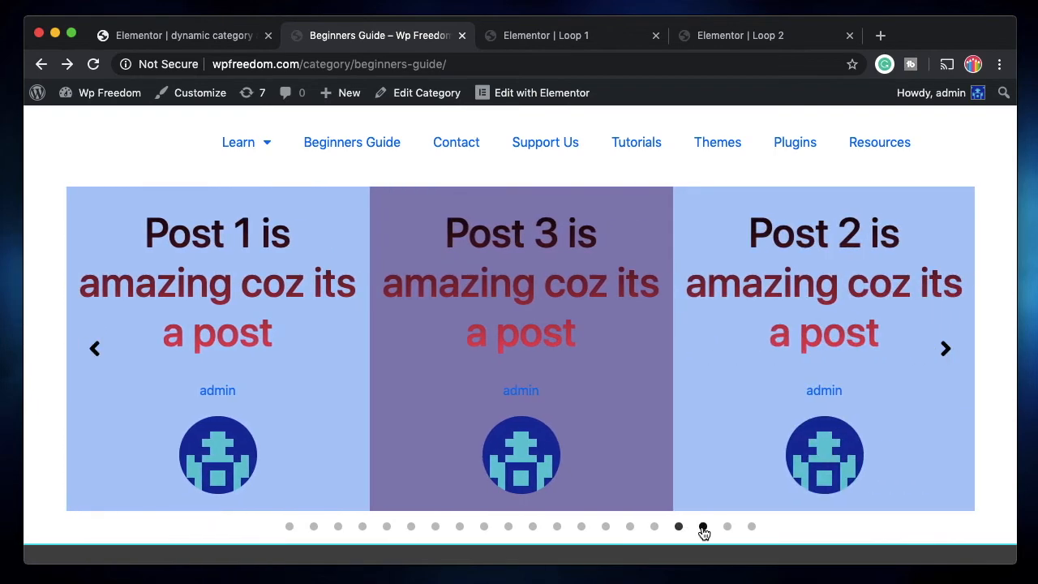
{"action": "left_click", "coordinate": [703, 529]}
Change the Dynamic Posts widget's Render as setting to Swiper (carousel) and update the dynamic category archive.
{"action": "left_click", "coordinate": [167, 36]}
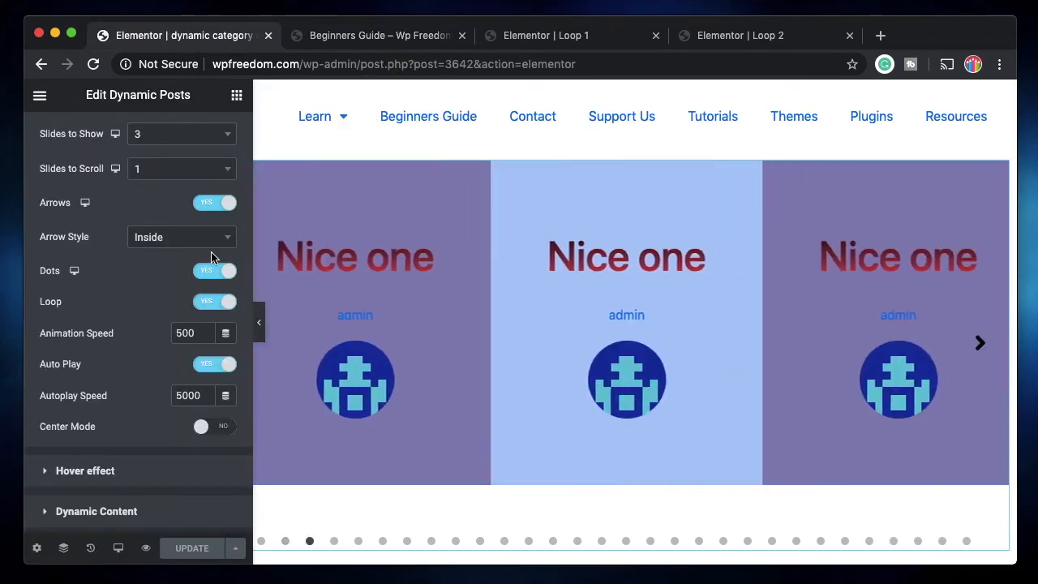
{"action": "scroll", "coordinate": [130, 243], "scroll_direction": "up", "scroll_amount": 3}
{"action": "left_click", "coordinate": [120, 254]}
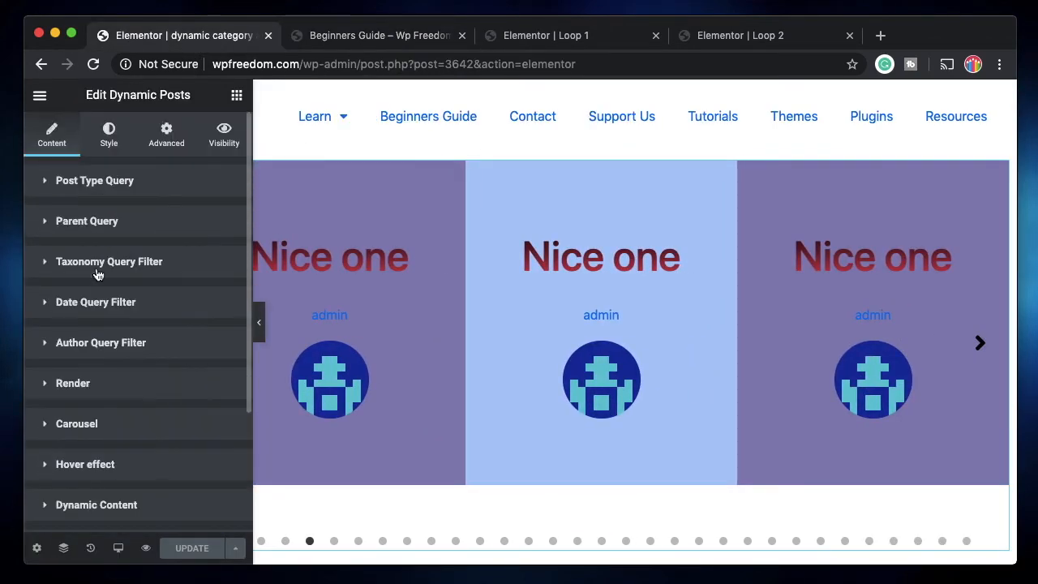
{"action": "left_click", "coordinate": [109, 389]}
{"action": "scroll", "coordinate": [106, 388], "scroll_direction": "down", "scroll_amount": 1}
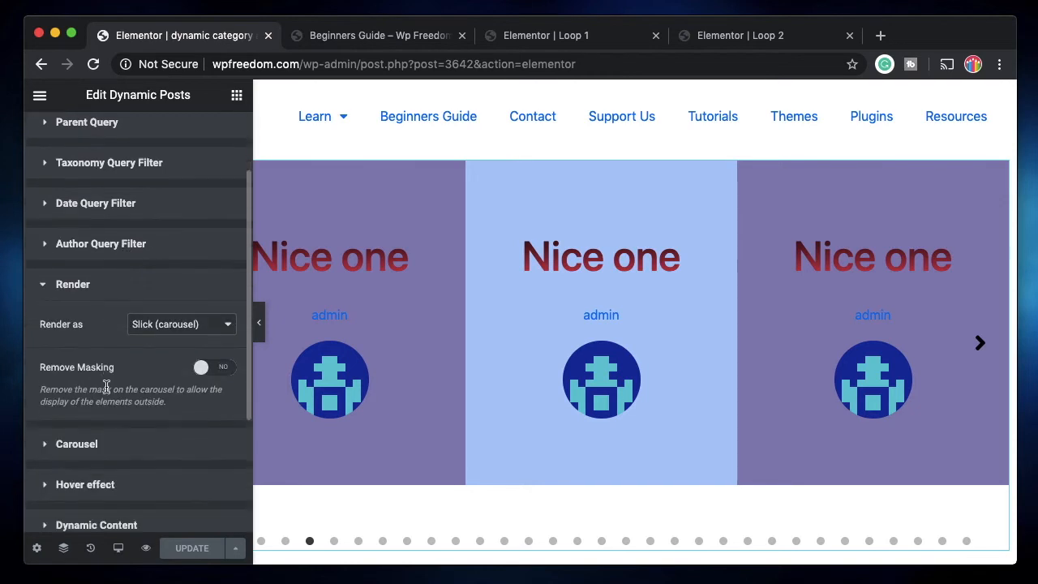
{"action": "left_click", "coordinate": [188, 318]}
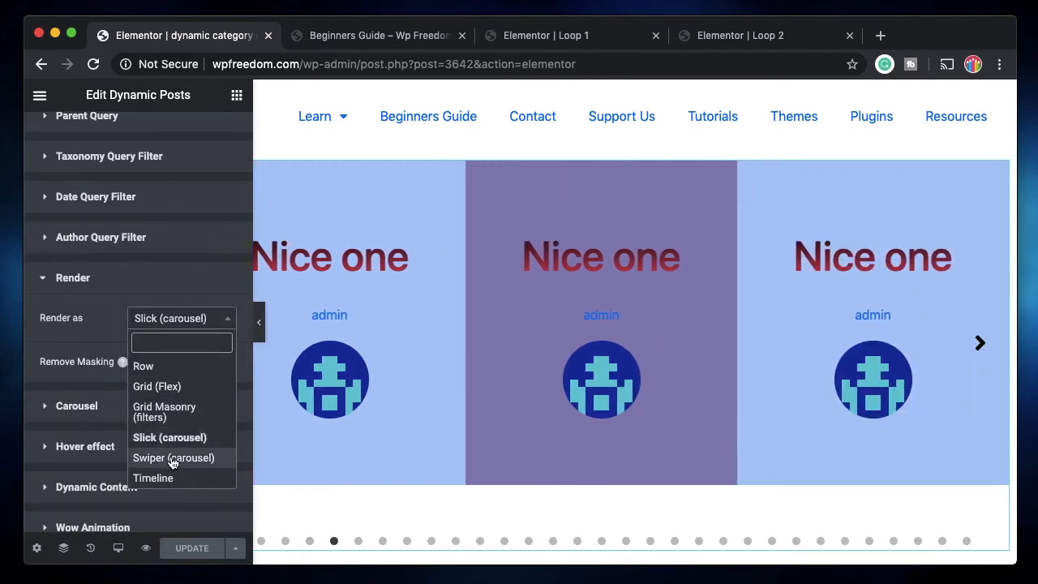
{"action": "left_click", "coordinate": [159, 459]}
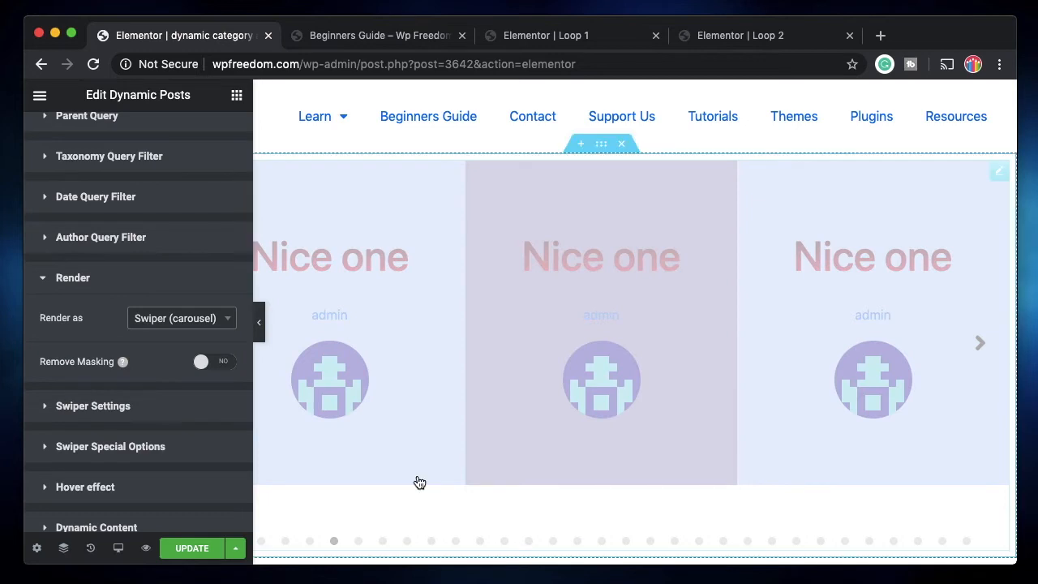
{"action": "left_click", "coordinate": [197, 549]}
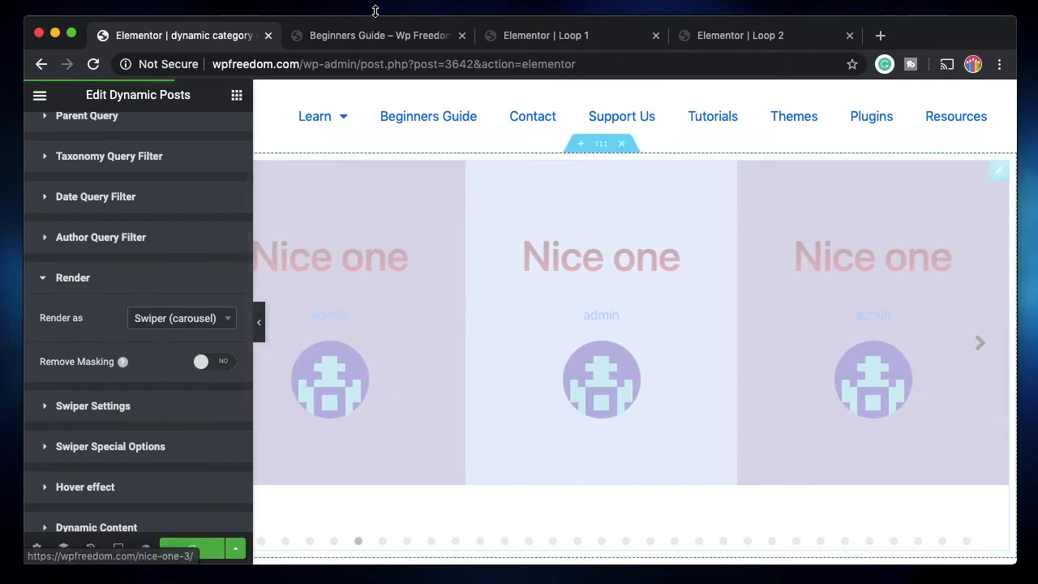
{"action": "left_click", "coordinate": [372, 38]}
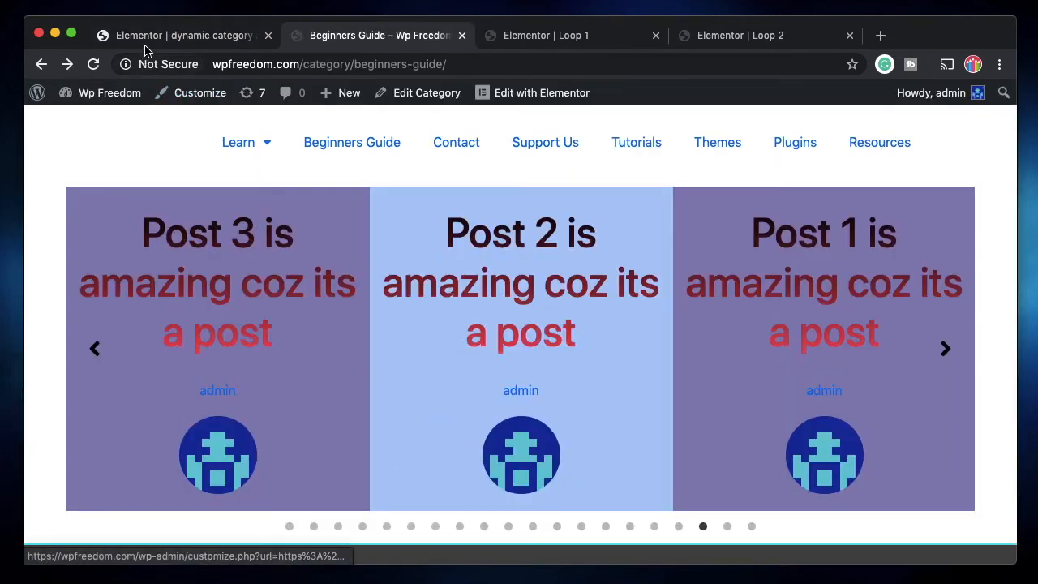
{"action": "left_click", "coordinate": [174, 33]}
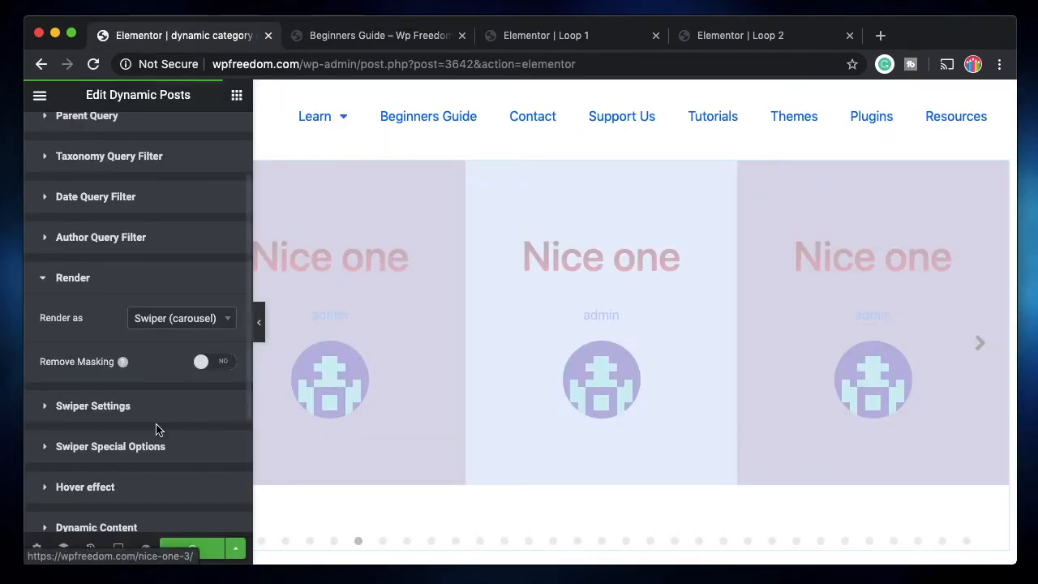
Add a centred Date widget between the author name and the avatar in the Loop 1 template.
{"action": "left_click", "coordinate": [573, 37]}
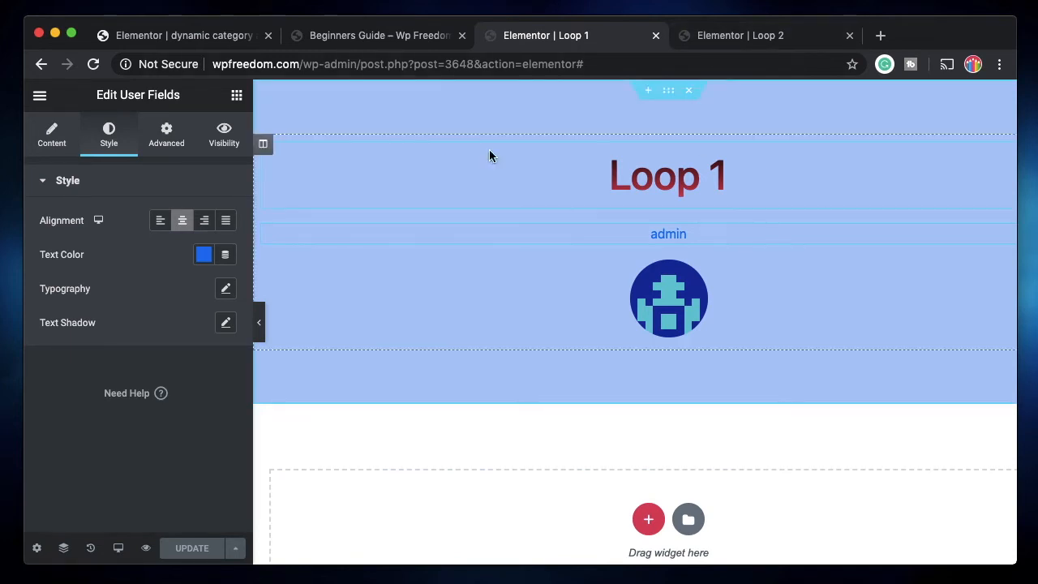
{"action": "left_click", "coordinate": [237, 95]}
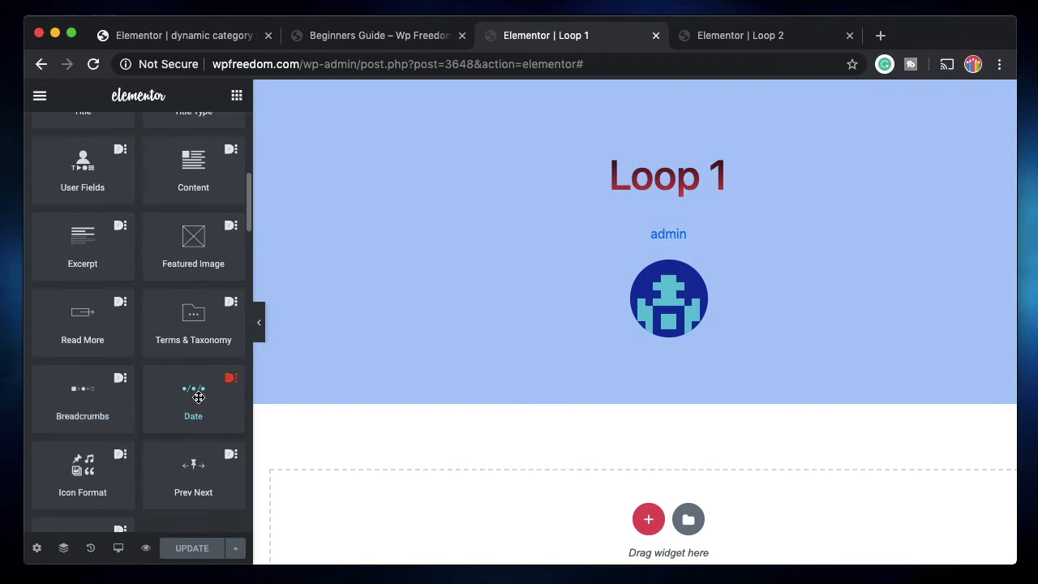
{"action": "left_click_drag", "start_coordinate": [193, 393], "coordinate": [660, 213]}
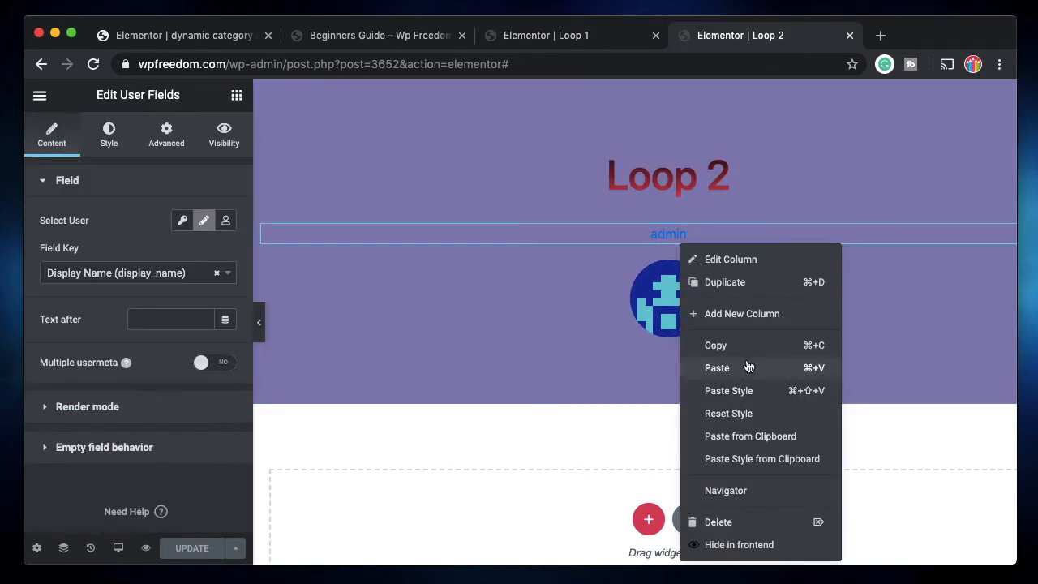
Paste the Date widget into Loop 2, place it between the author name and avatar, and update both loop templates.
{"action": "left_click", "coordinate": [748, 366]}
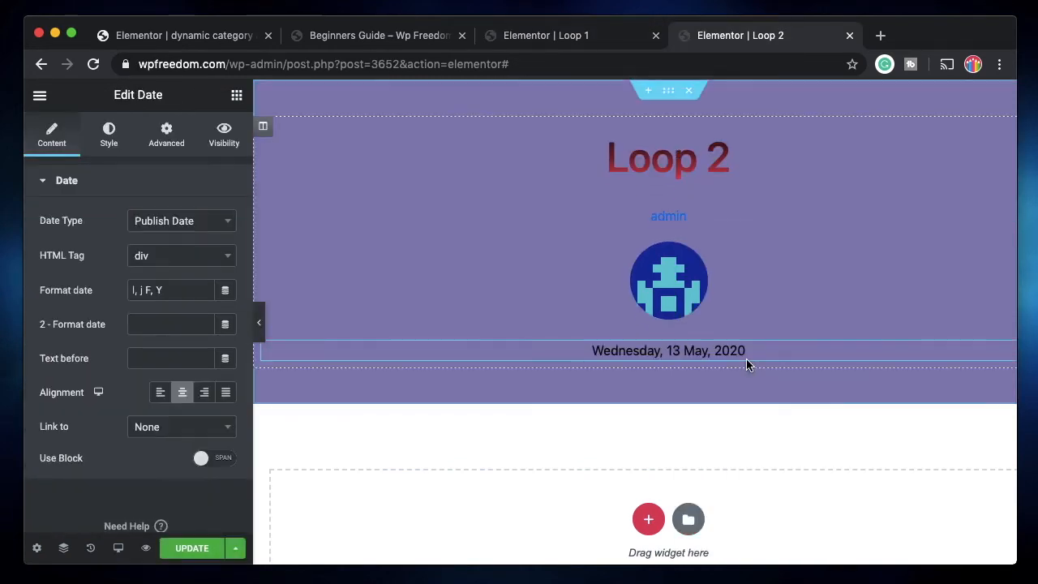
{"action": "left_click_drag", "start_coordinate": [730, 350], "coordinate": [799, 270]}
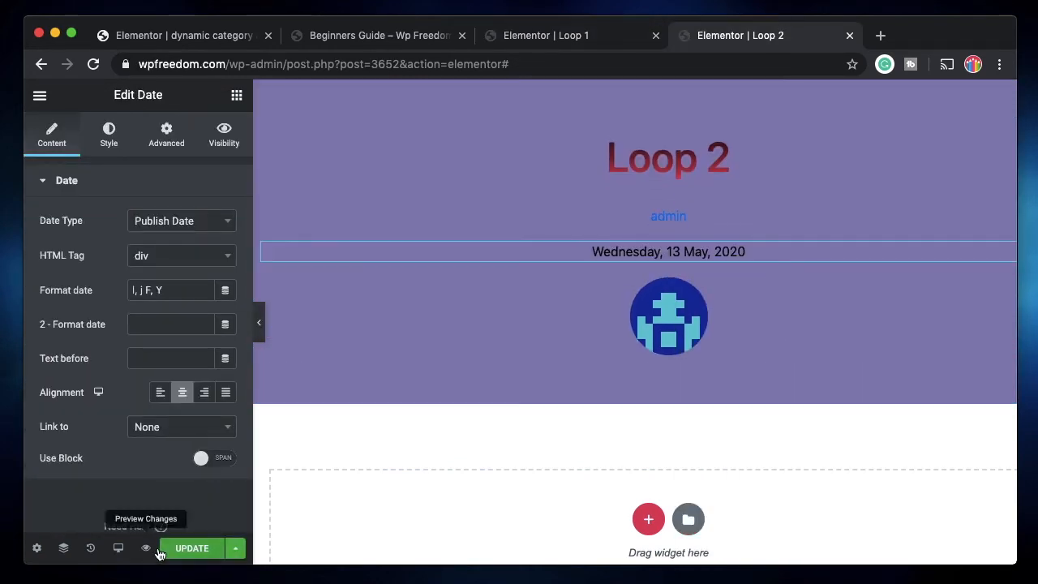
{"action": "left_click", "coordinate": [549, 37]}
{"action": "left_click", "coordinate": [205, 550]}
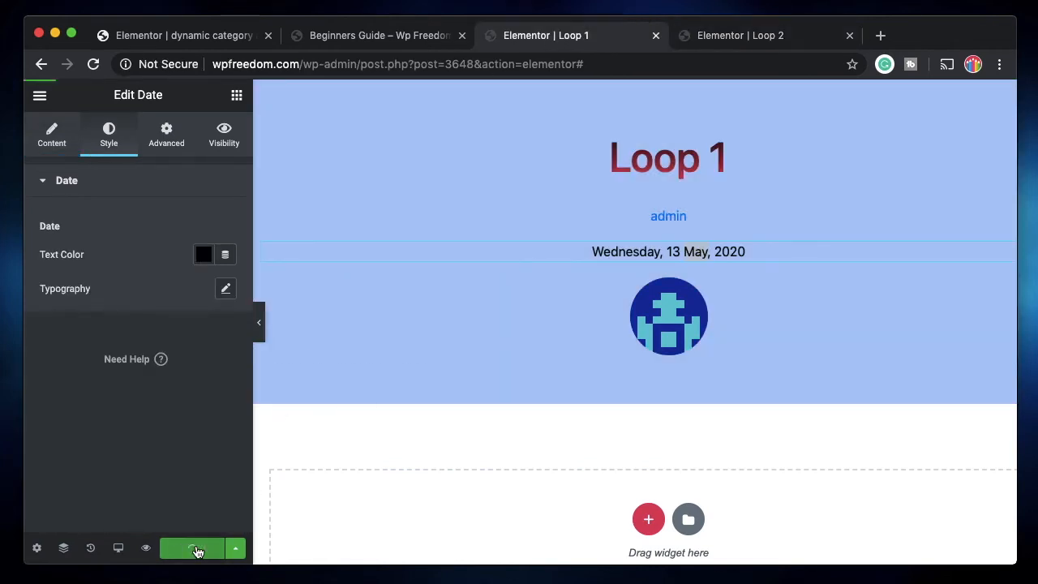
{"action": "left_click", "coordinate": [178, 35]}
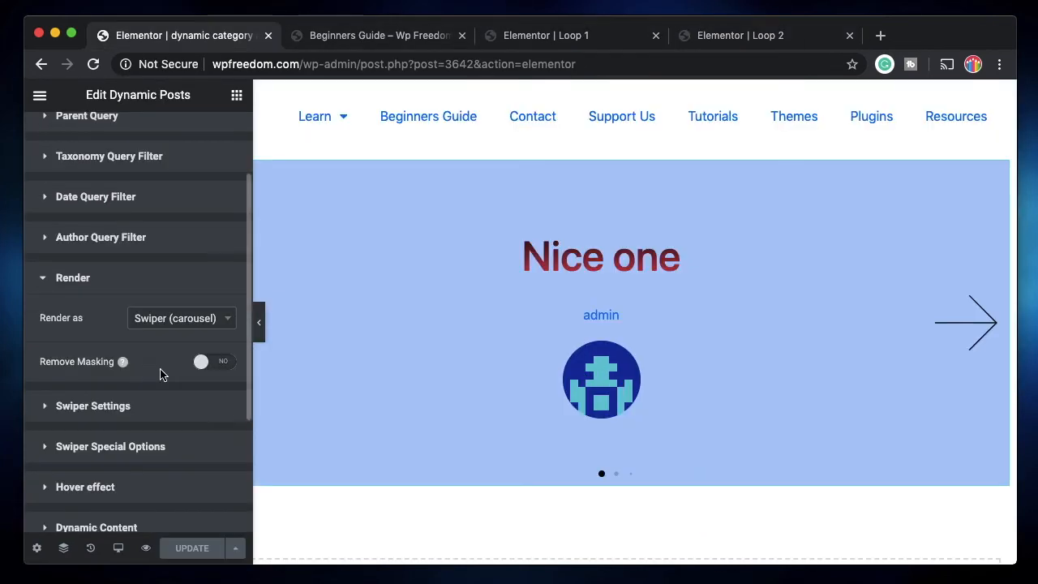
{"action": "left_click", "coordinate": [170, 321]}
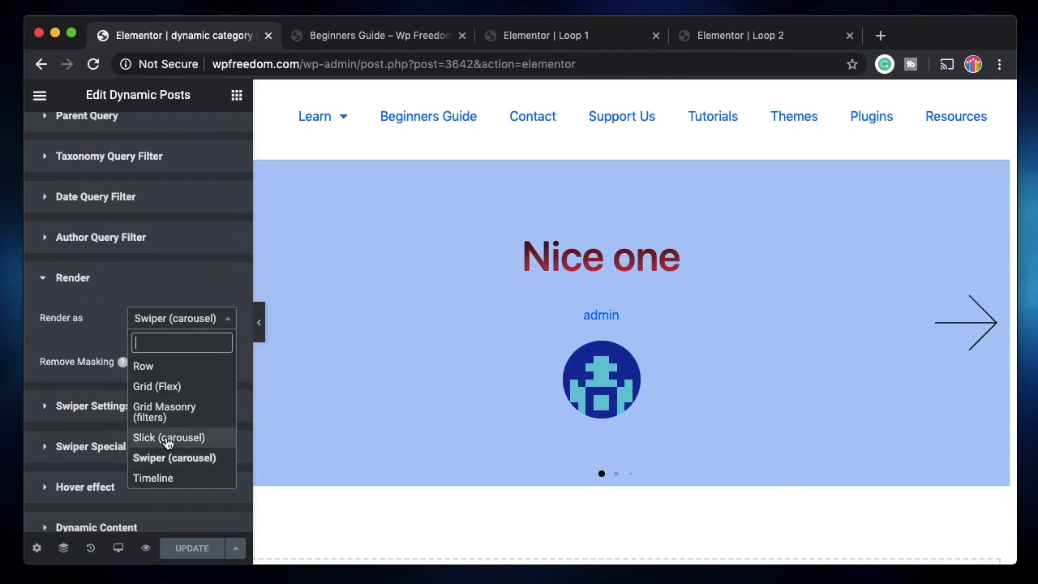
{"action": "left_click", "coordinate": [189, 320]}
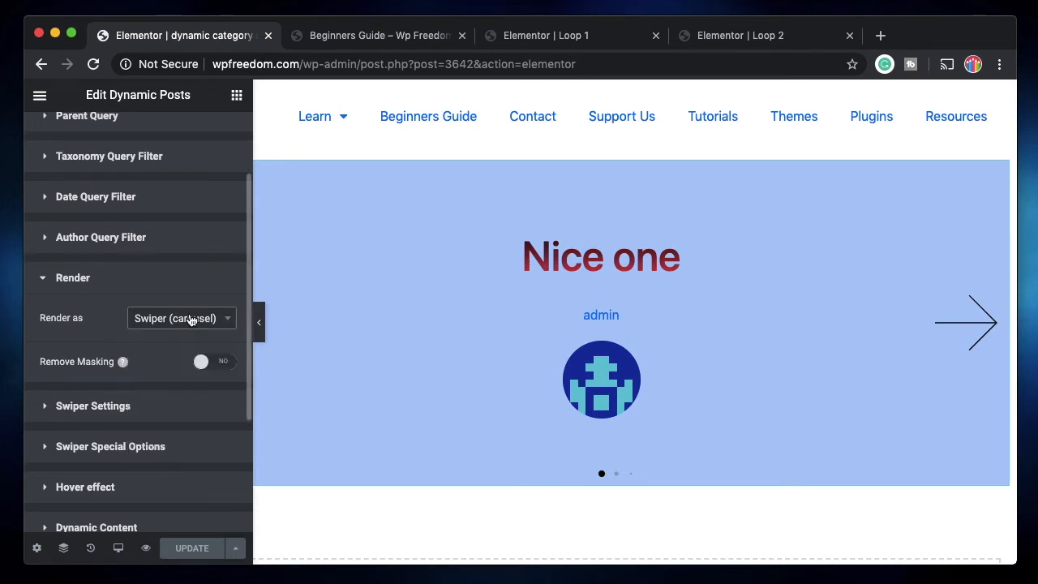
Reload the live Beginners Guide category page and page backward through the Swiper carousel to check the post dates.
{"action": "left_click", "coordinate": [378, 33]}
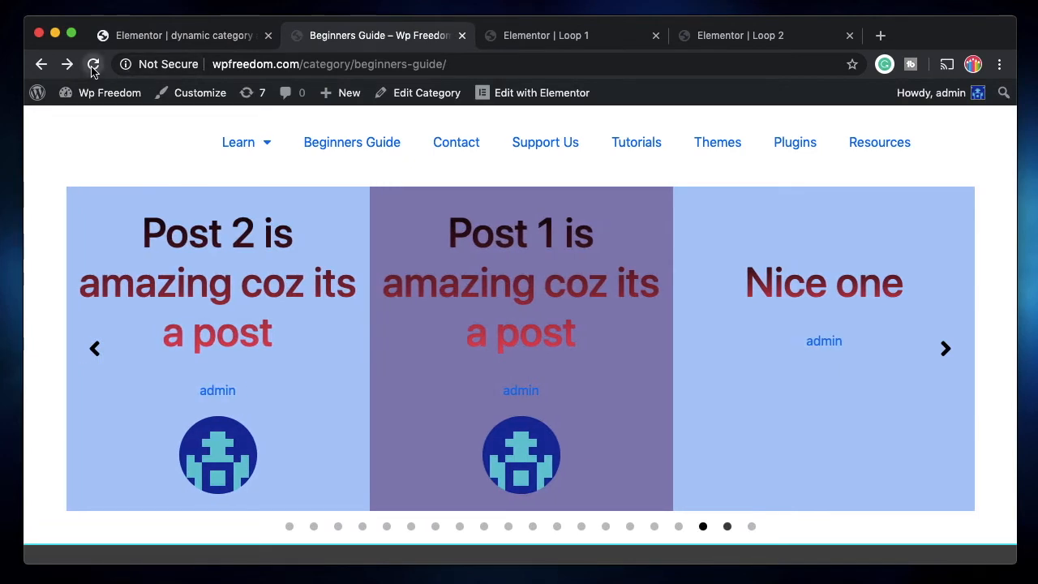
{"action": "left_click", "coordinate": [92, 66]}
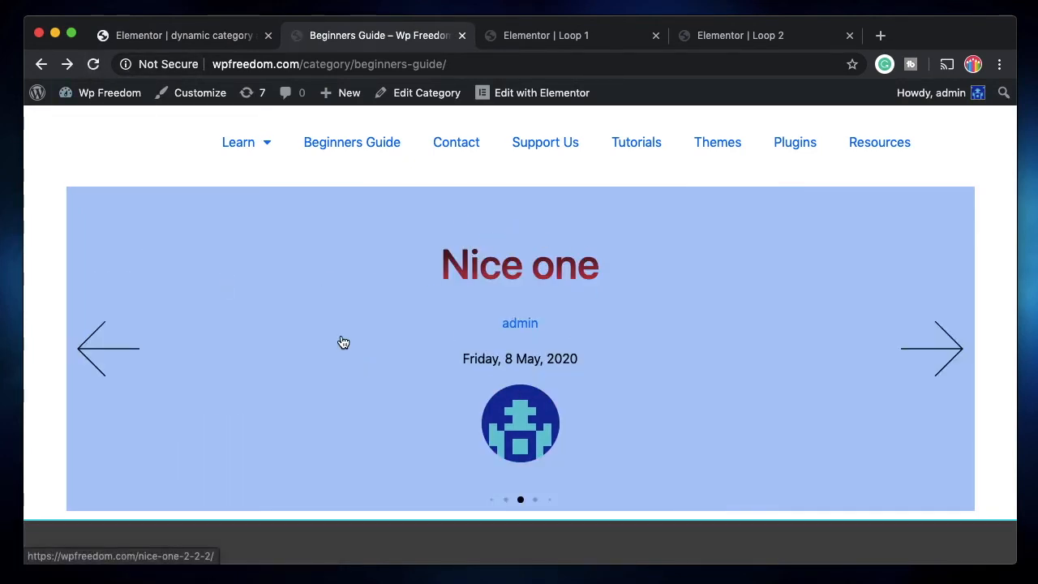
{"action": "left_click", "coordinate": [97, 344]}
{"action": "left_click", "coordinate": [97, 344]}
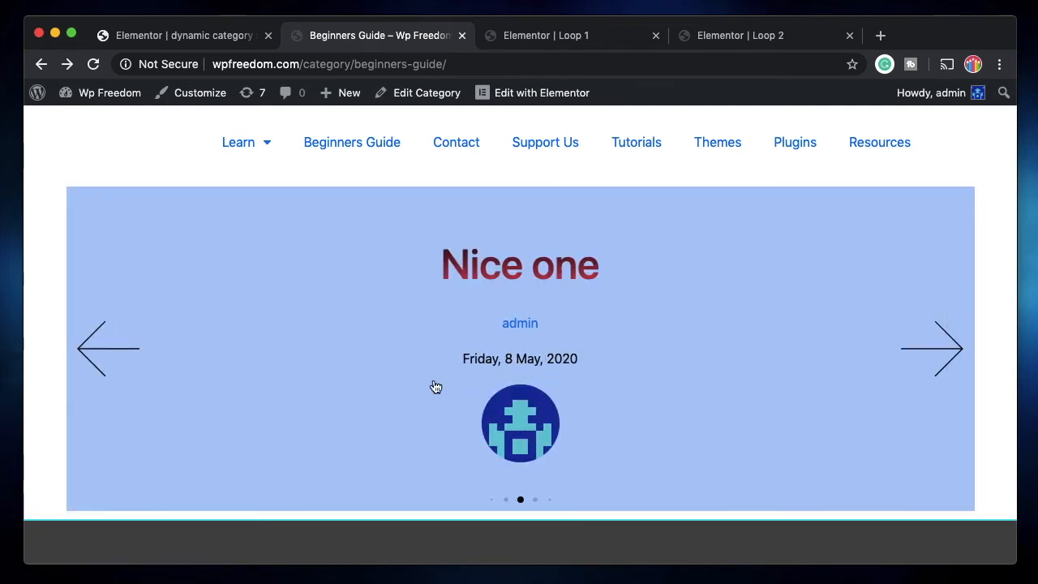
{"action": "left_click", "coordinate": [111, 356]}
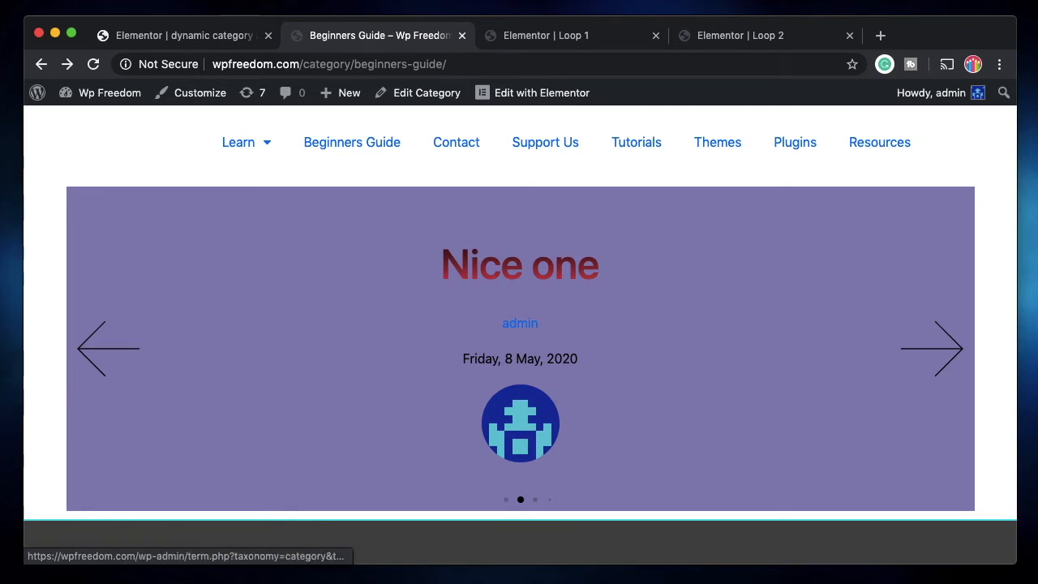
Set the Loop 1 section's background image to the post's dynamic Featured Image.
{"action": "left_click", "coordinate": [593, 40]}
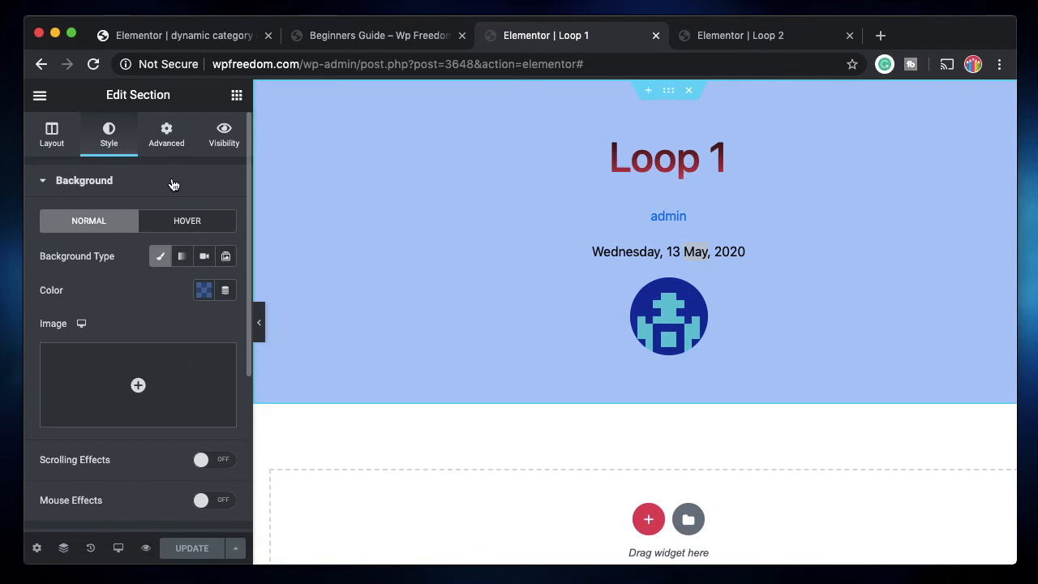
{"action": "mouse_move", "coordinate": [113, 373]}
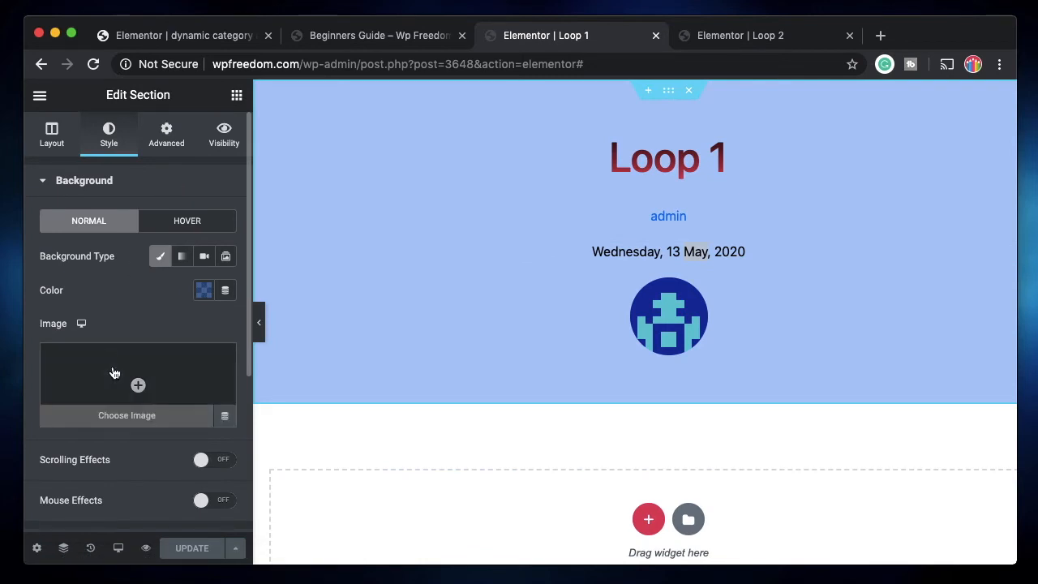
{"action": "left_click", "coordinate": [224, 415]}
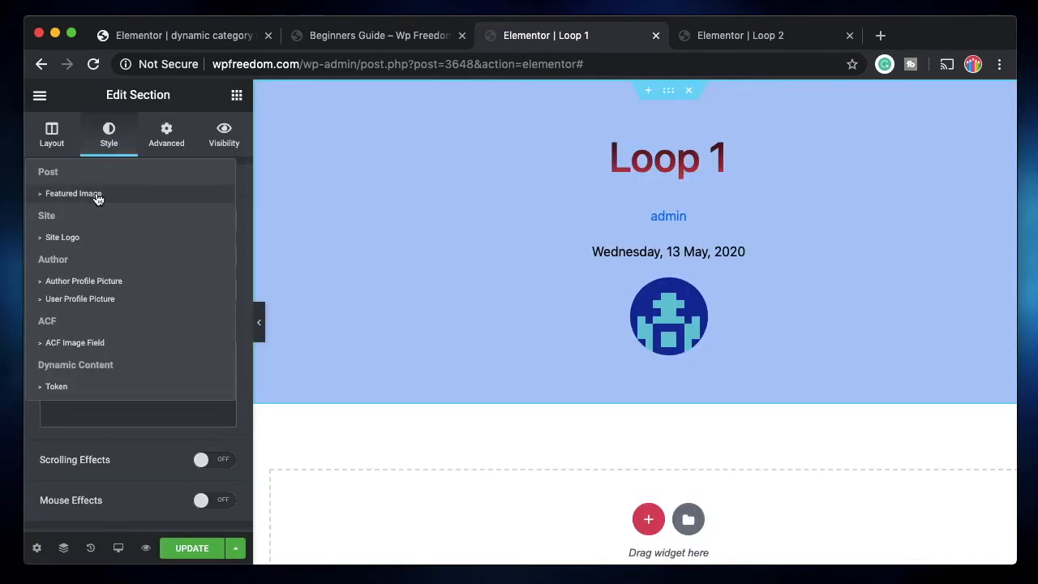
{"action": "left_click", "coordinate": [96, 197]}
Set the Loop 2 section's background image to the dynamic Featured Image and update both loop templates.
{"action": "left_click", "coordinate": [746, 38]}
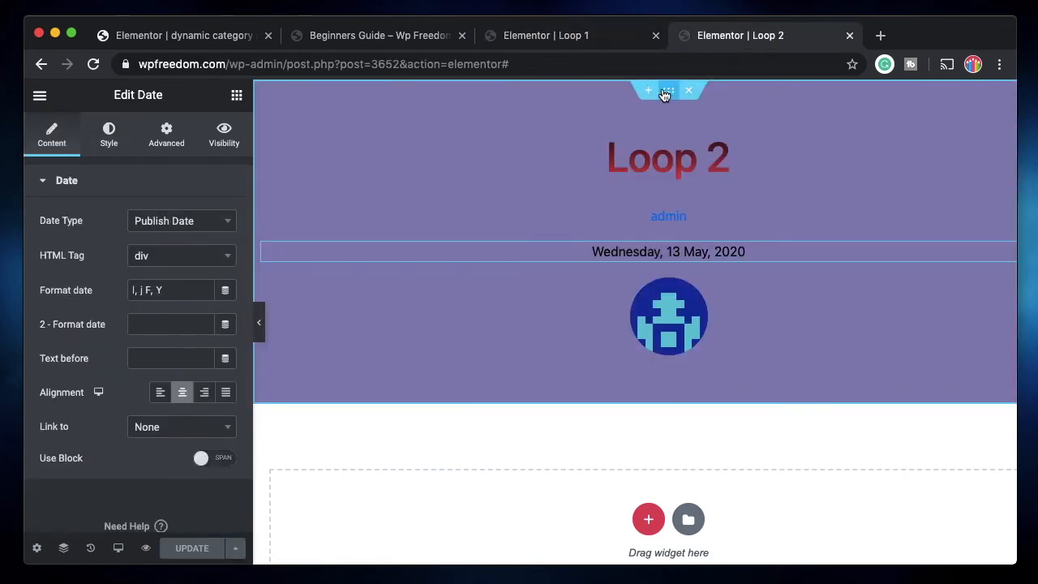
{"action": "left_click", "coordinate": [667, 96]}
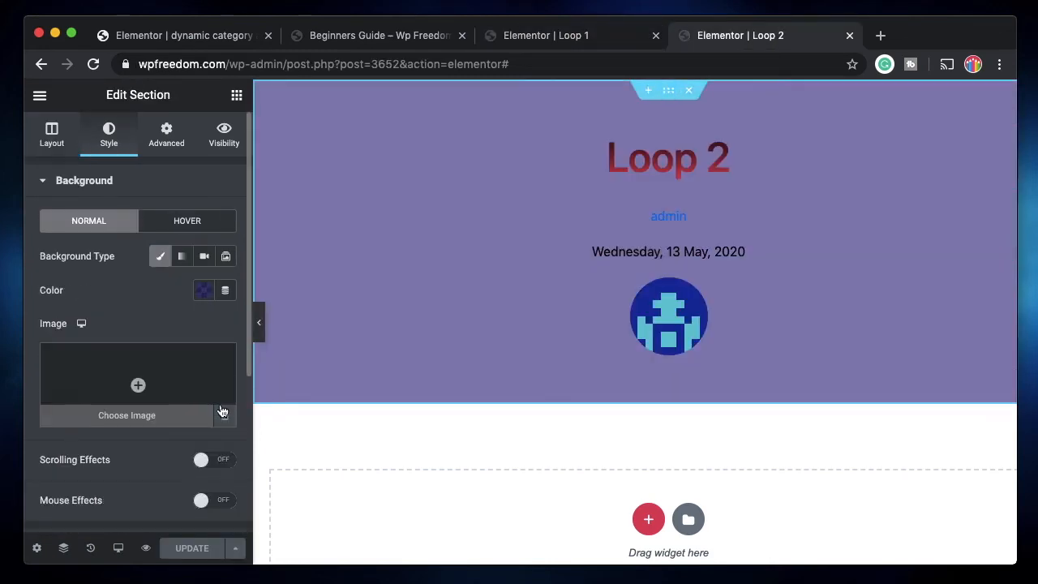
{"action": "left_click", "coordinate": [225, 414]}
{"action": "left_click", "coordinate": [113, 197]}
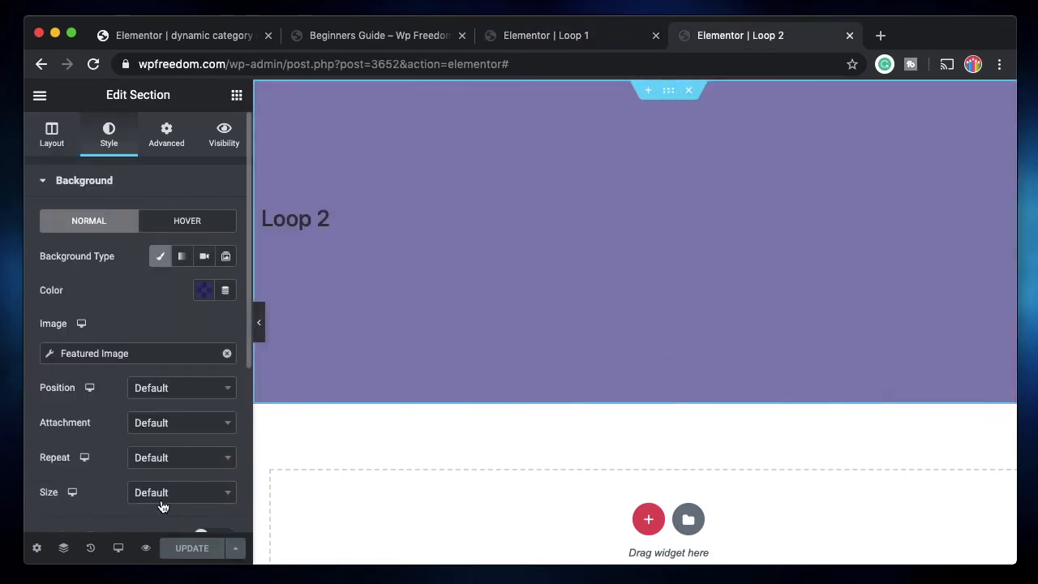
{"action": "key", "text": "ctrl+s"}
{"action": "left_click", "coordinate": [556, 33]}
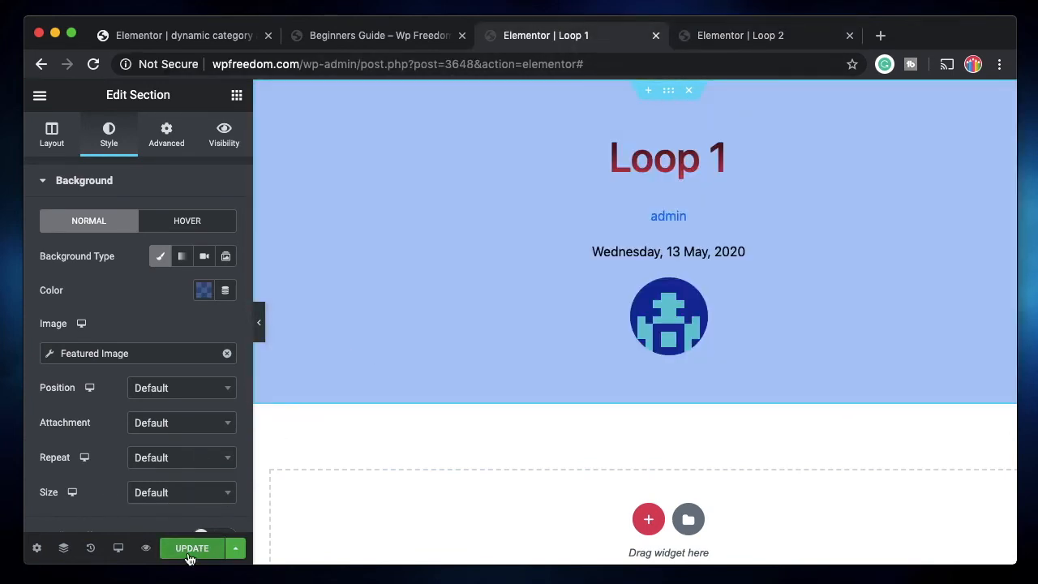
{"action": "left_click", "coordinate": [189, 556]}
Reload the live Beginners Guide category page and page through its slides, comparing their backgrounds with Loop 1's section background settings.
{"action": "left_click", "coordinate": [364, 35]}
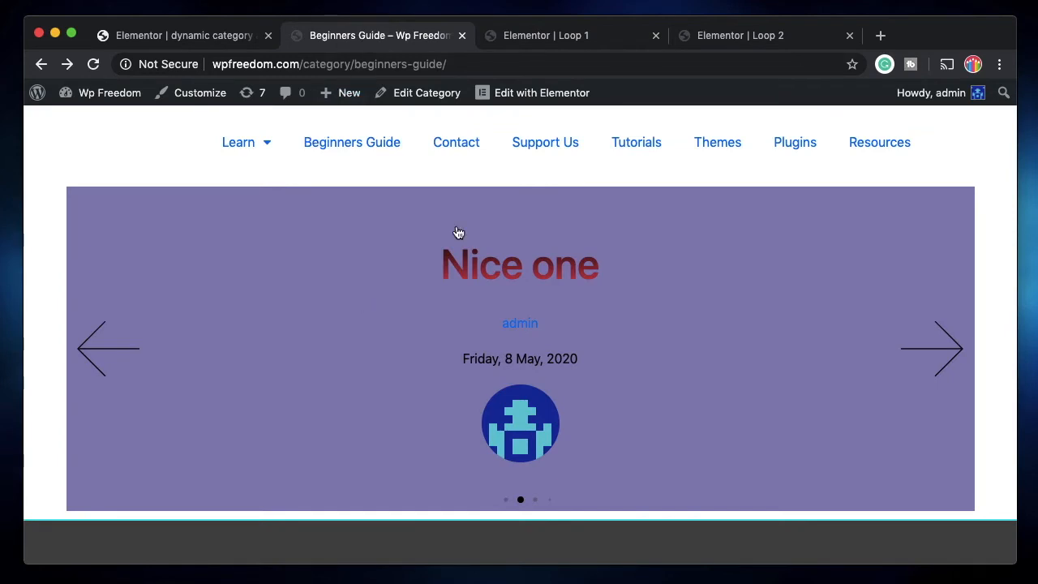
{"action": "left_click", "coordinate": [94, 68]}
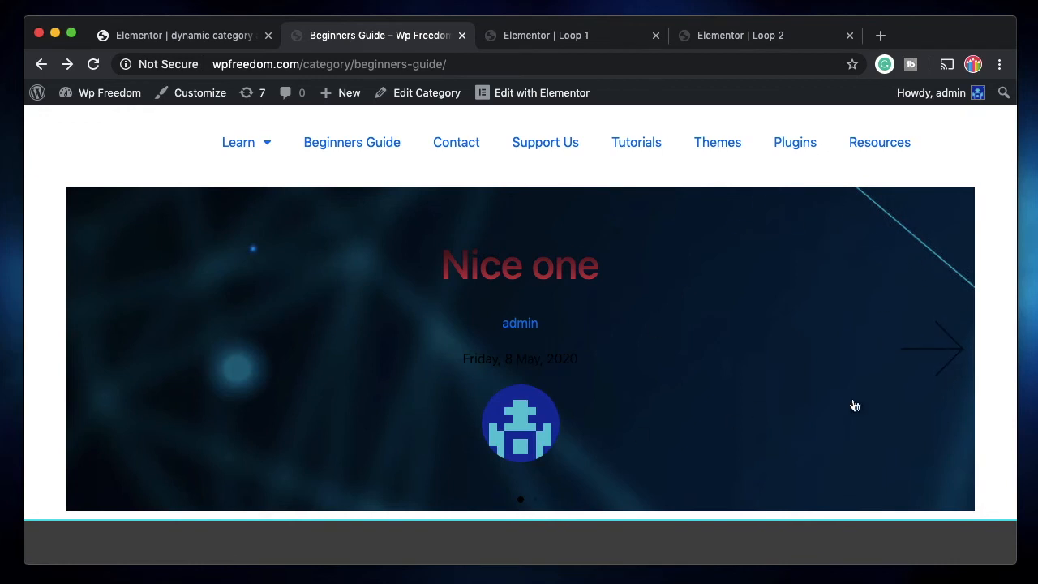
{"action": "left_click", "coordinate": [925, 357]}
{"action": "left_click", "coordinate": [945, 363]}
{"action": "left_click", "coordinate": [906, 358]}
{"action": "left_click", "coordinate": [906, 358]}
{"action": "left_click", "coordinate": [906, 358]}
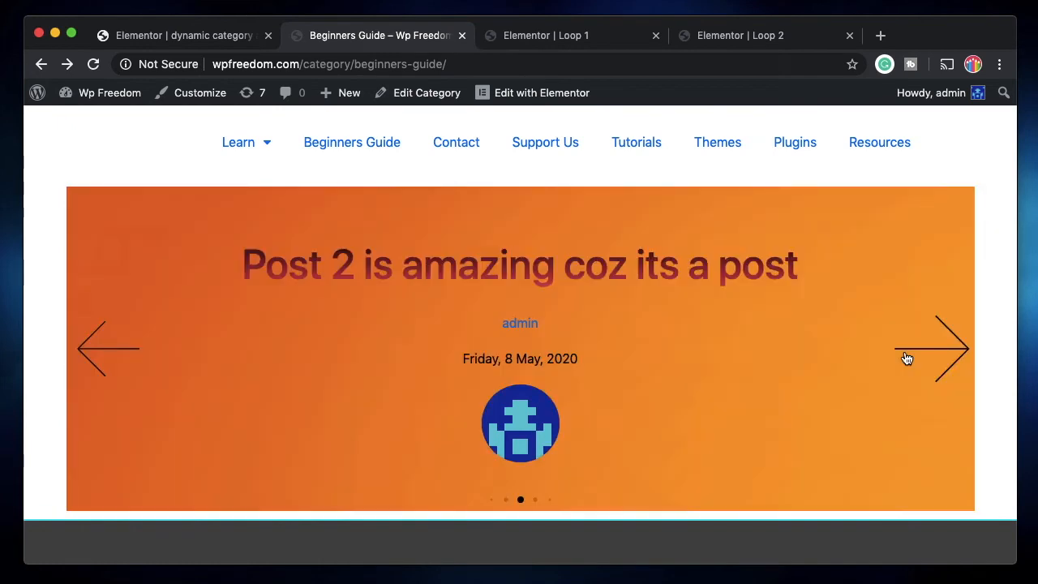
{"action": "left_click", "coordinate": [907, 359]}
{"action": "left_click", "coordinate": [100, 362]}
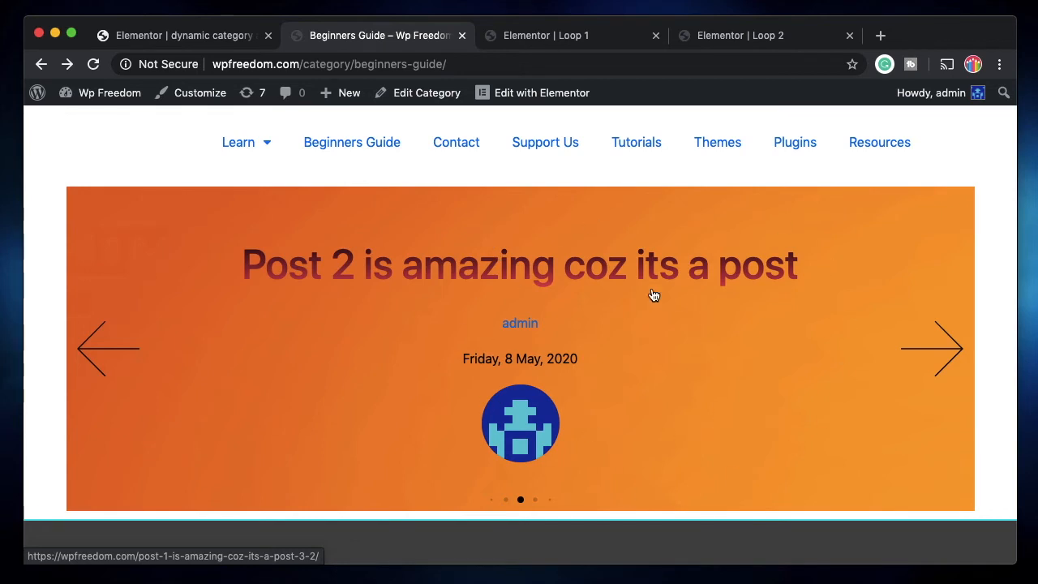
{"action": "left_click", "coordinate": [565, 33]}
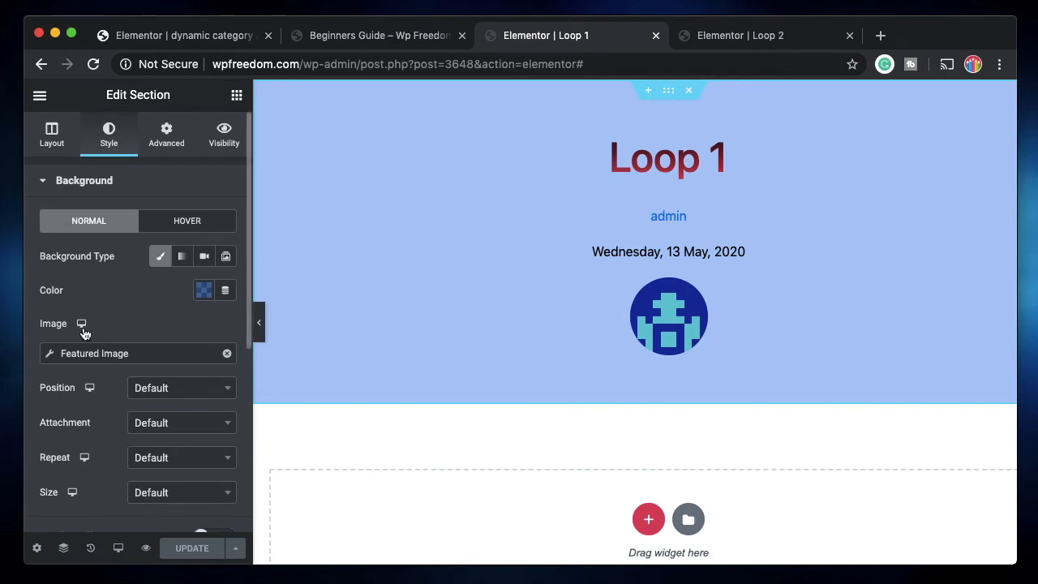
{"action": "left_click", "coordinate": [397, 35]}
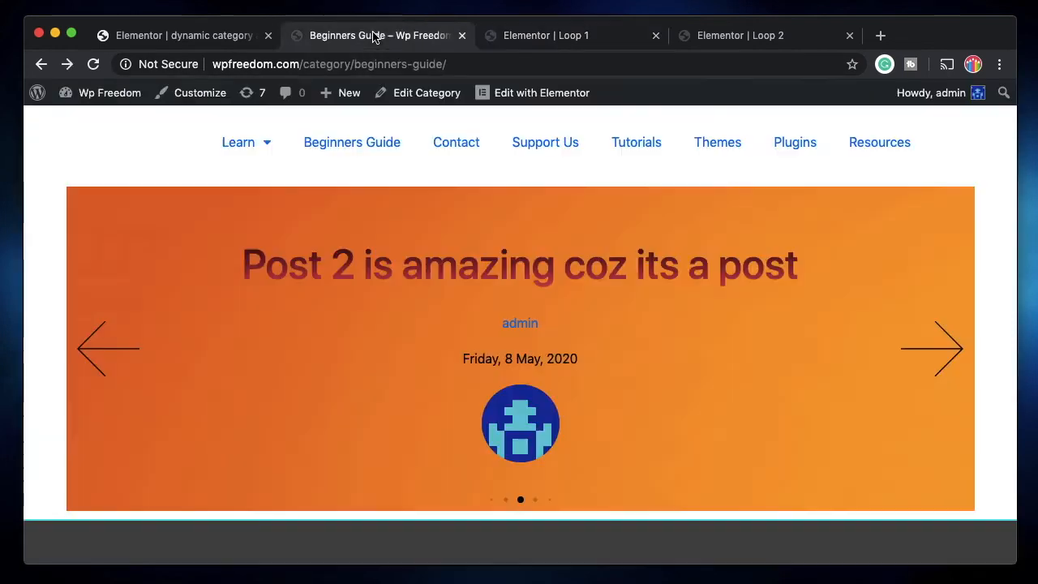
Page forward through the live Beginners Guide carousel to check each post slide's featured-image background and date.
{"action": "left_click", "coordinate": [927, 359]}
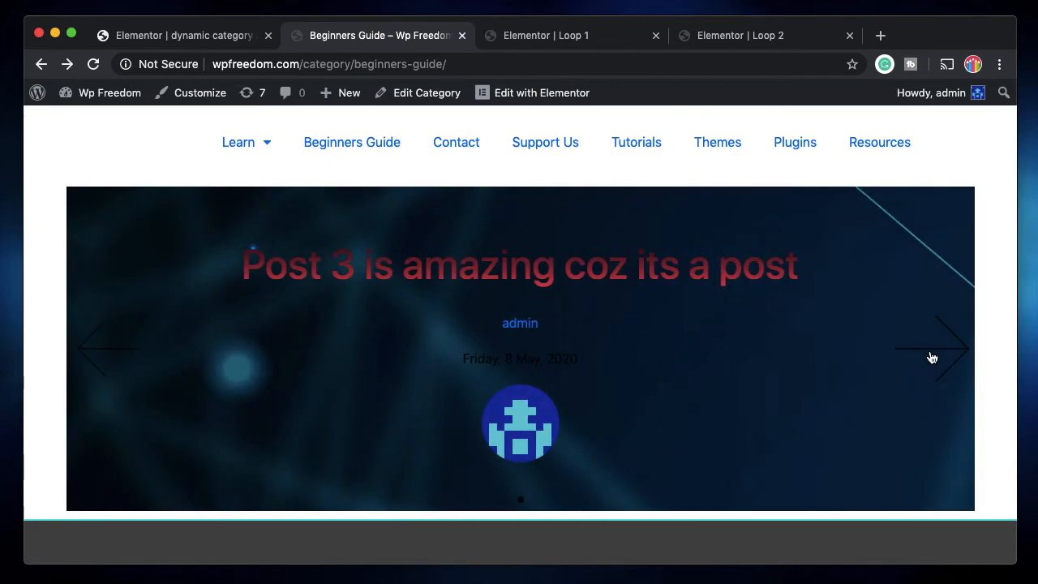
{"action": "left_click", "coordinate": [930, 354]}
{"action": "left_click", "coordinate": [931, 357]}
{"action": "left_click", "coordinate": [945, 364]}
{"action": "left_click", "coordinate": [939, 349]}
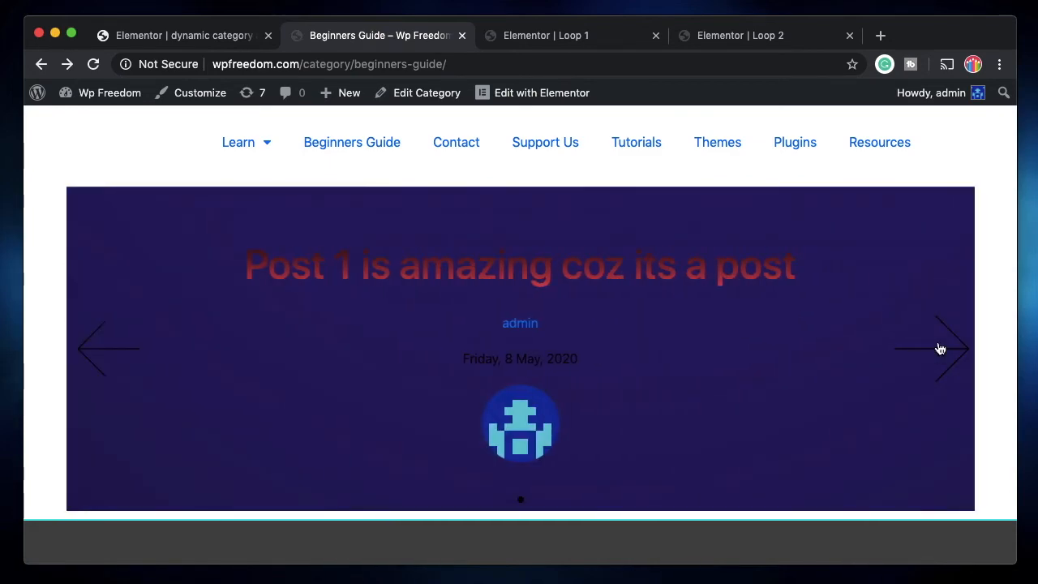
{"action": "left_click", "coordinate": [939, 349]}
{"action": "left_click", "coordinate": [939, 349]}
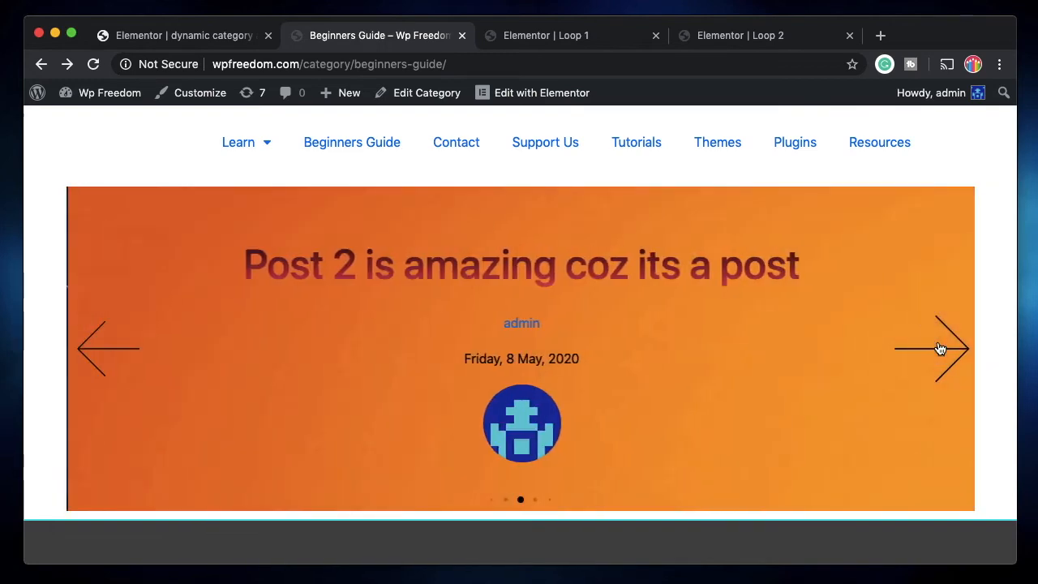
{"action": "left_click", "coordinate": [939, 348]}
{"action": "left_click", "coordinate": [939, 349]}
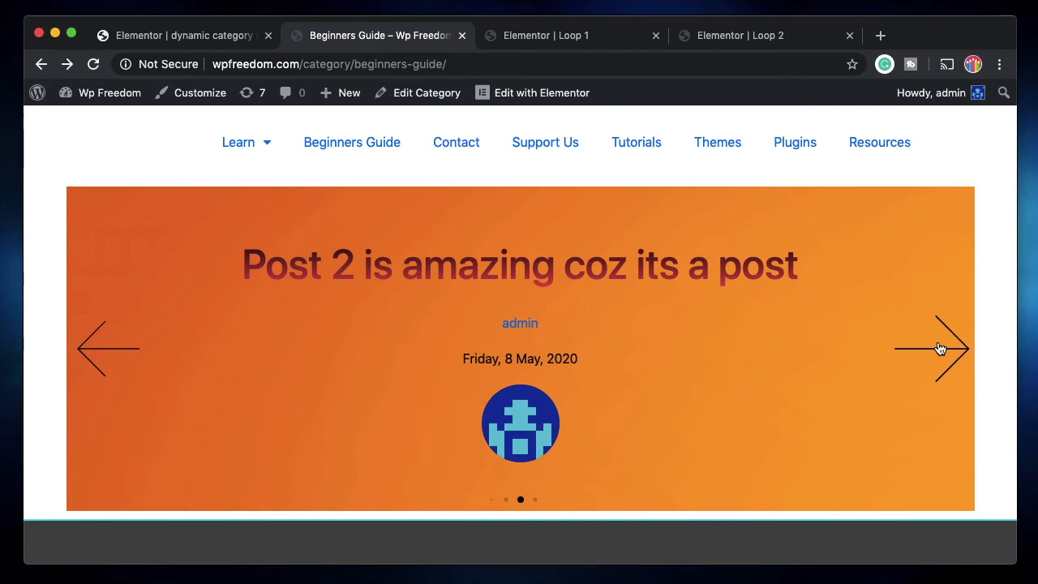
Switch to the dynamic category template and duplicate its Dynamic Posts widget twice.
{"action": "left_click", "coordinate": [212, 35]}
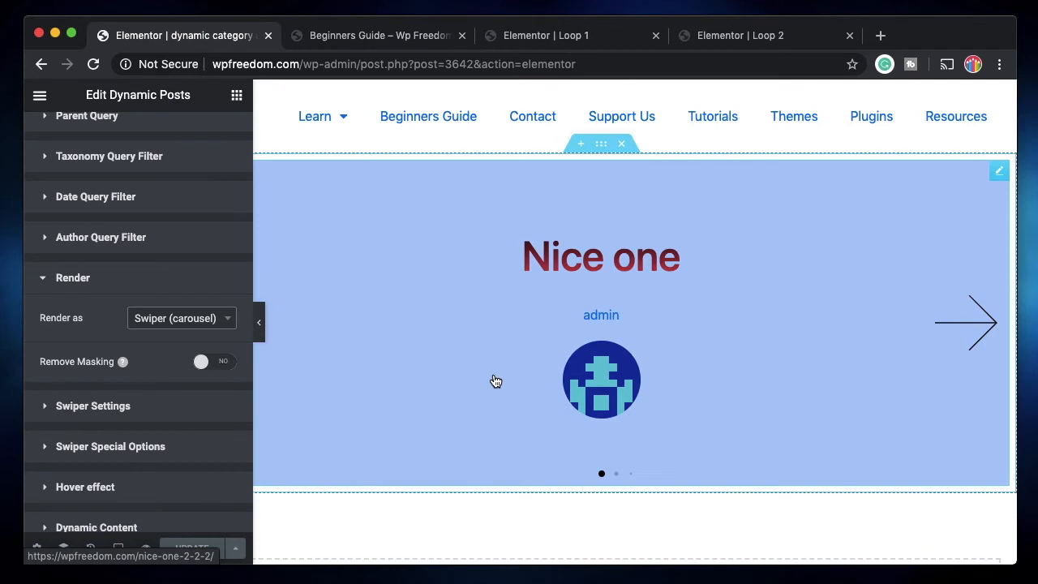
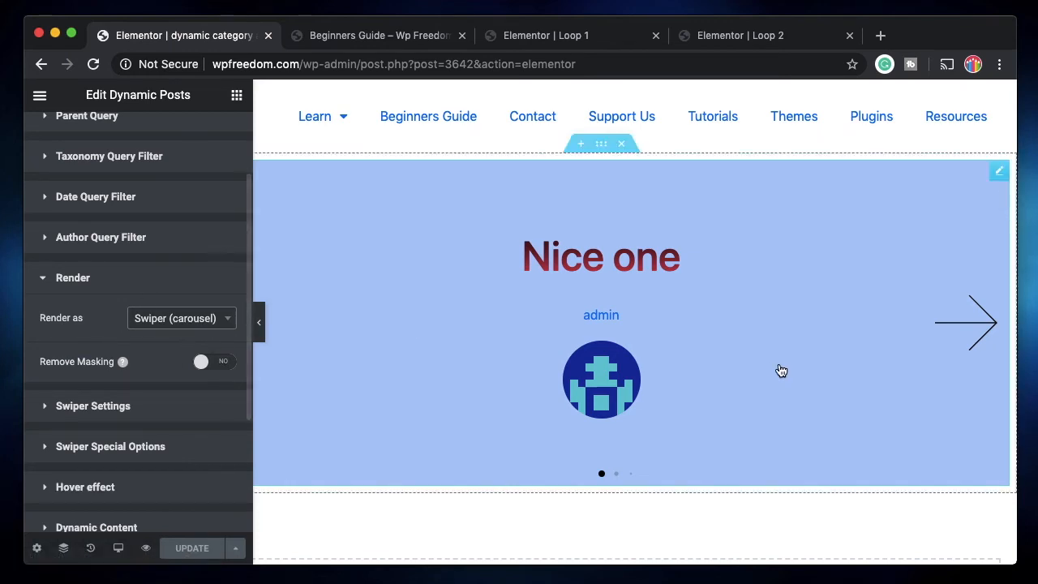
{"action": "left_click", "coordinate": [1000, 178]}
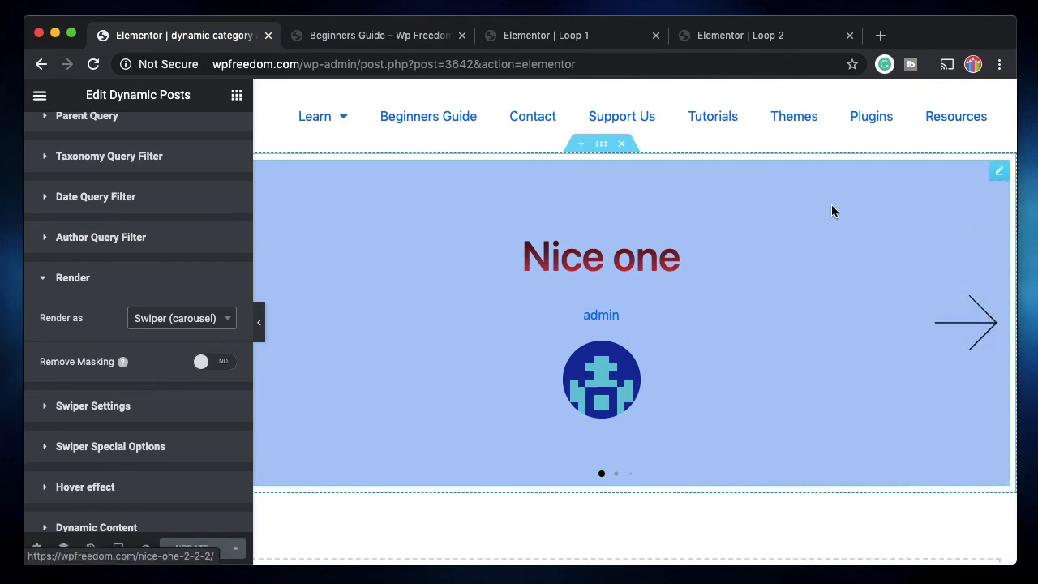
{"action": "right_click", "coordinate": [999, 176]}
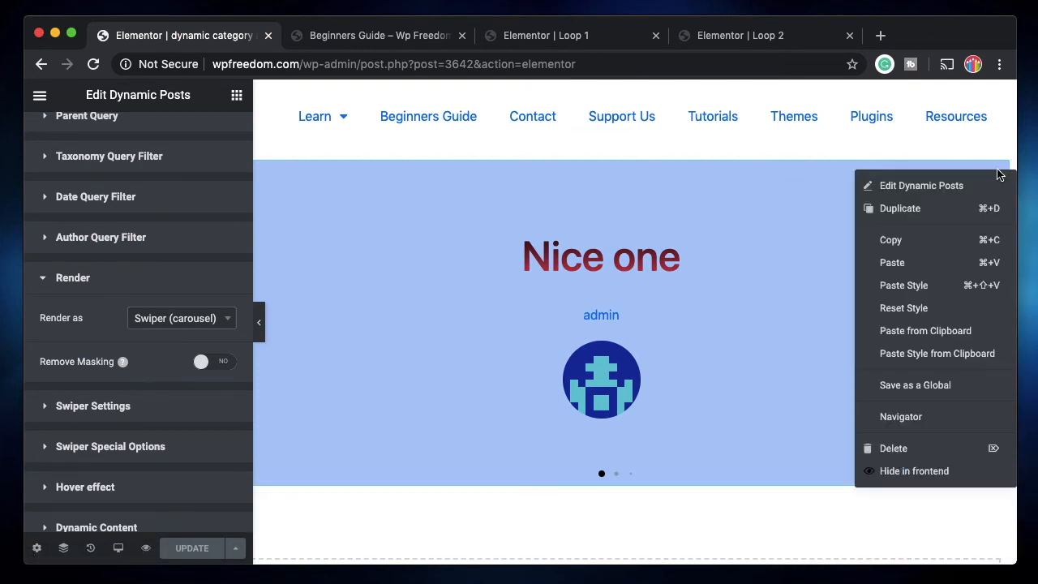
{"action": "left_click", "coordinate": [949, 209]}
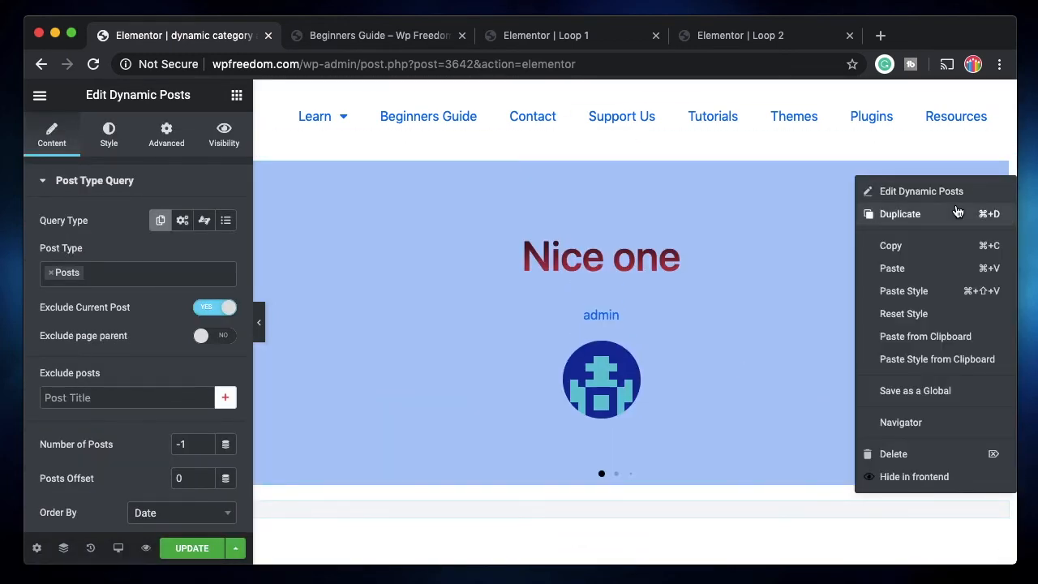
{"action": "left_click", "coordinate": [900, 214]}
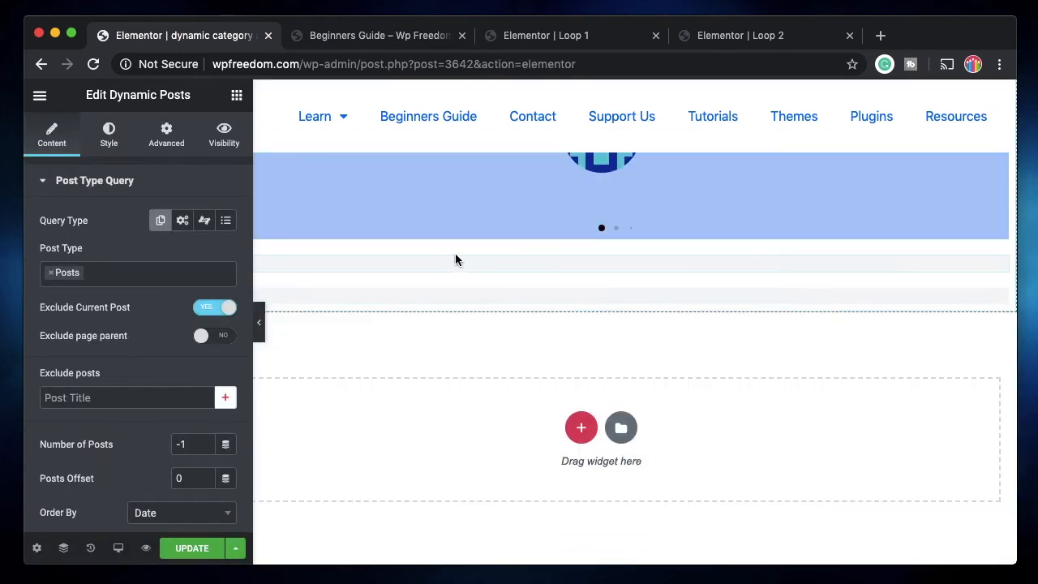
Set the first Dynamic Posts widget's number of posts to 5 in its post type query.
{"action": "left_click", "coordinate": [466, 211]}
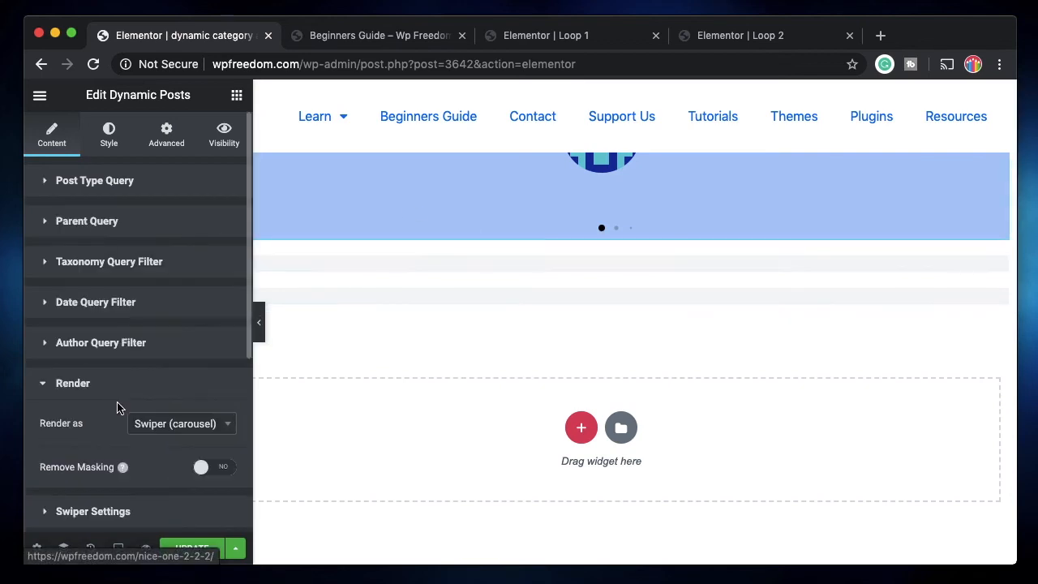
{"action": "left_click", "coordinate": [100, 181]}
{"action": "scroll", "coordinate": [111, 379], "scroll_direction": "down", "scroll_amount": 3}
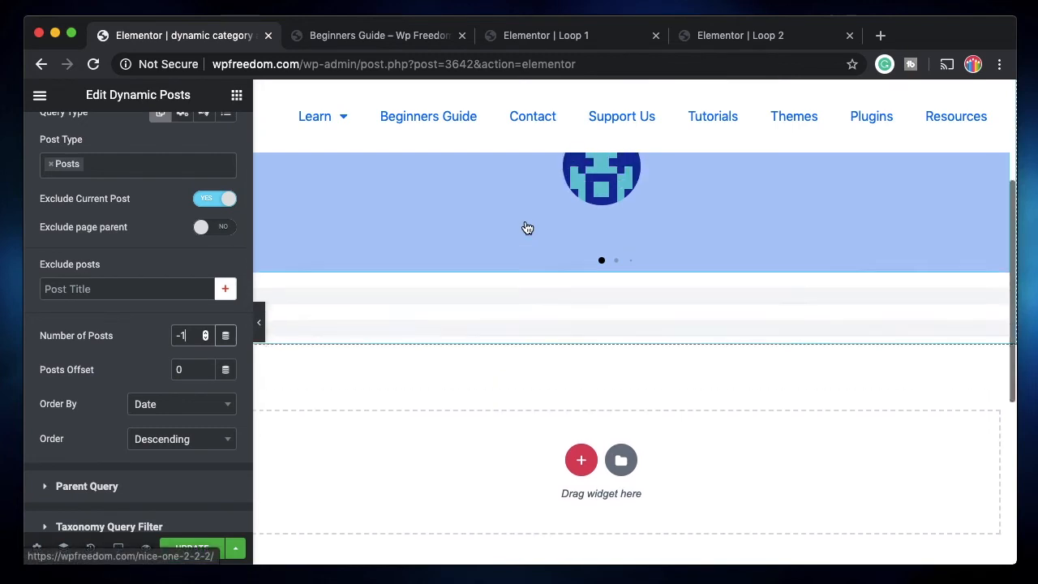
{"action": "double_click", "coordinate": [191, 334]}
{"action": "key", "text": "BackSpace"}
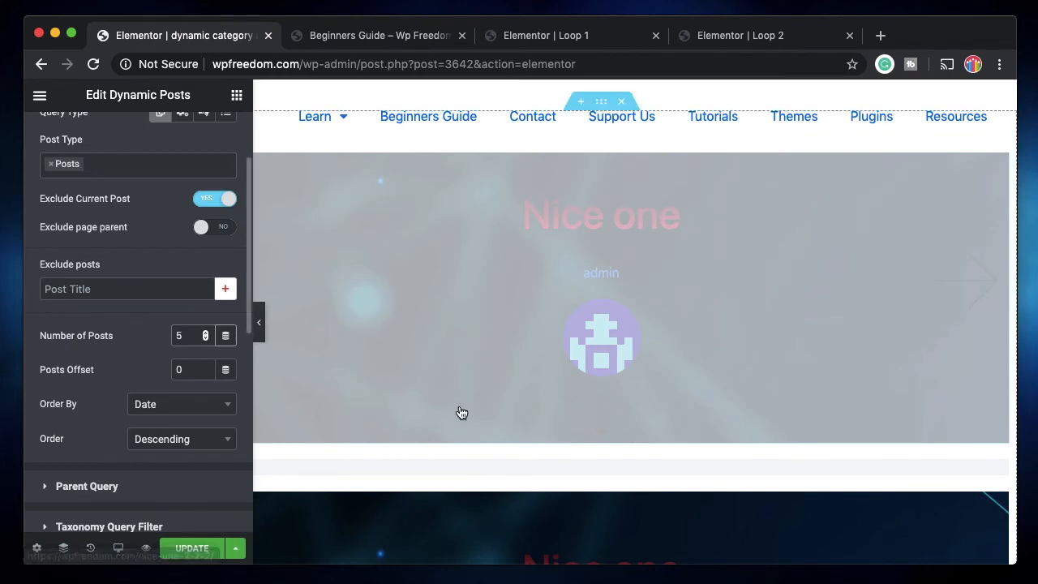
Set the second Dynamic Posts widget's posts offset to 6 and its number of posts to 5.
{"action": "scroll", "coordinate": [463, 411], "scroll_direction": "down", "scroll_amount": 3}
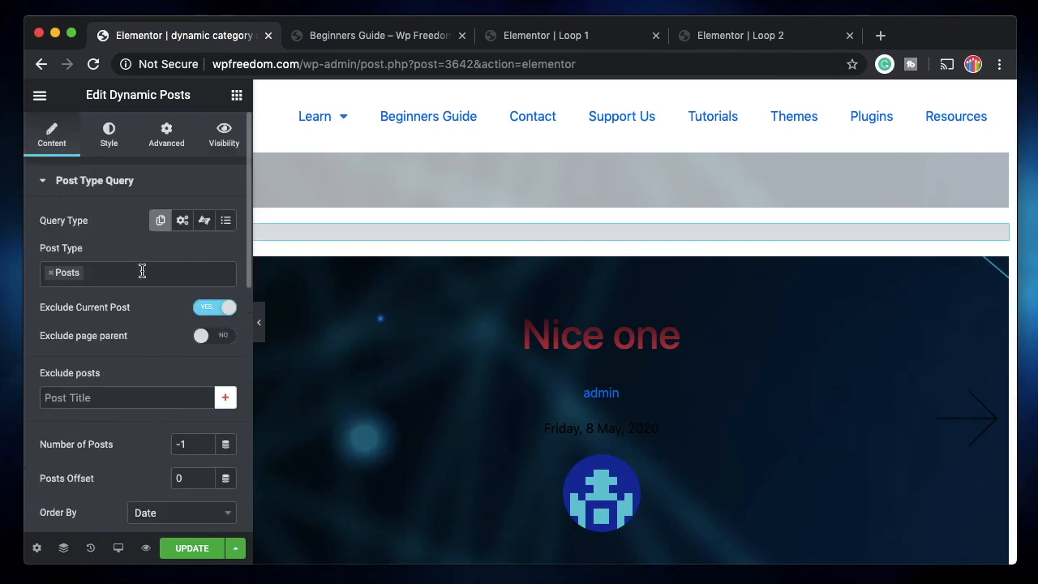
{"action": "scroll", "coordinate": [113, 381], "scroll_direction": "down", "scroll_amount": 2}
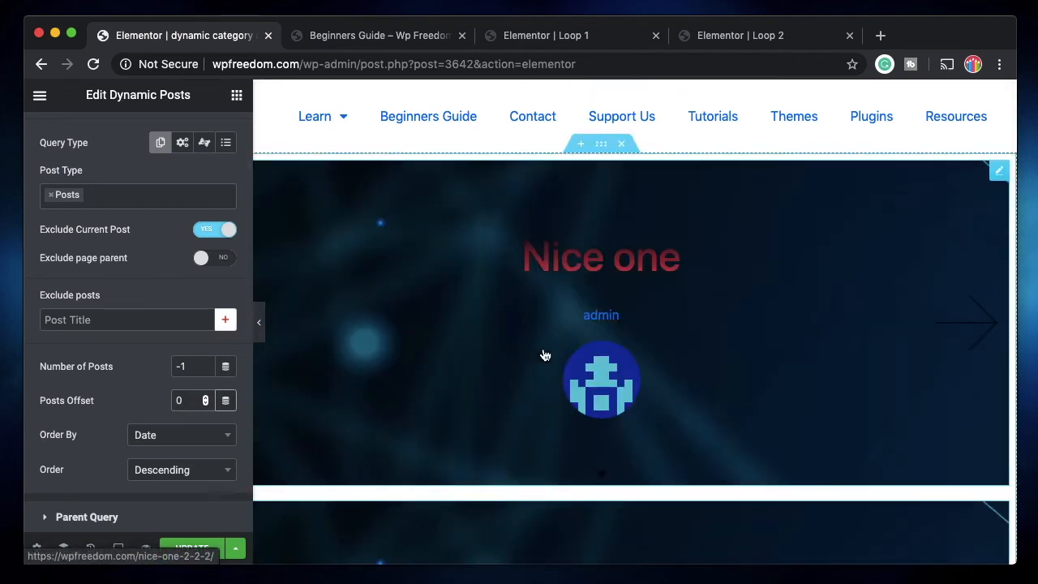
{"action": "scroll", "coordinate": [542, 381], "scroll_direction": "down", "scroll_amount": 3}
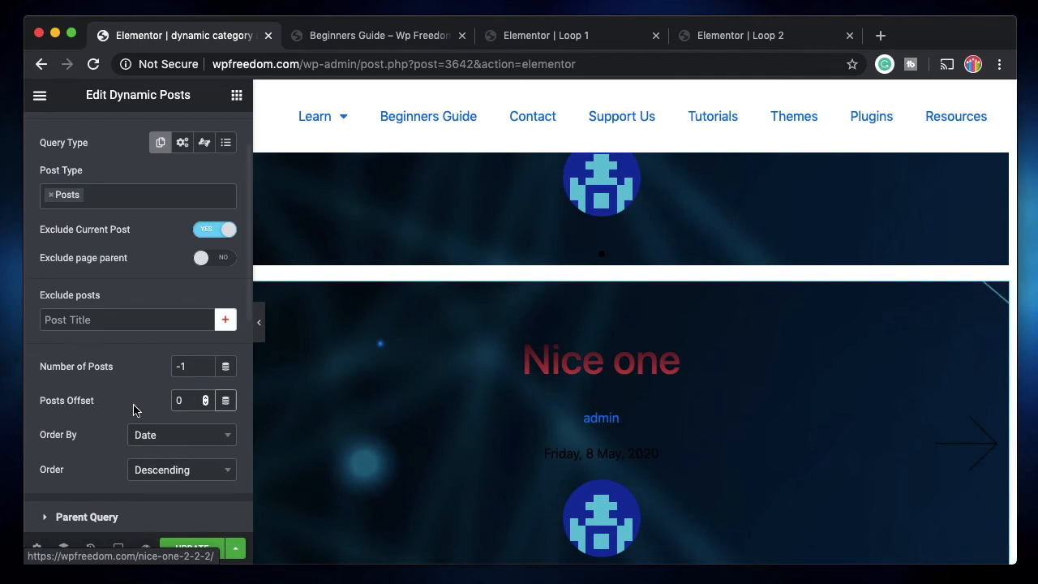
{"action": "key", "text": "BackSpace"}
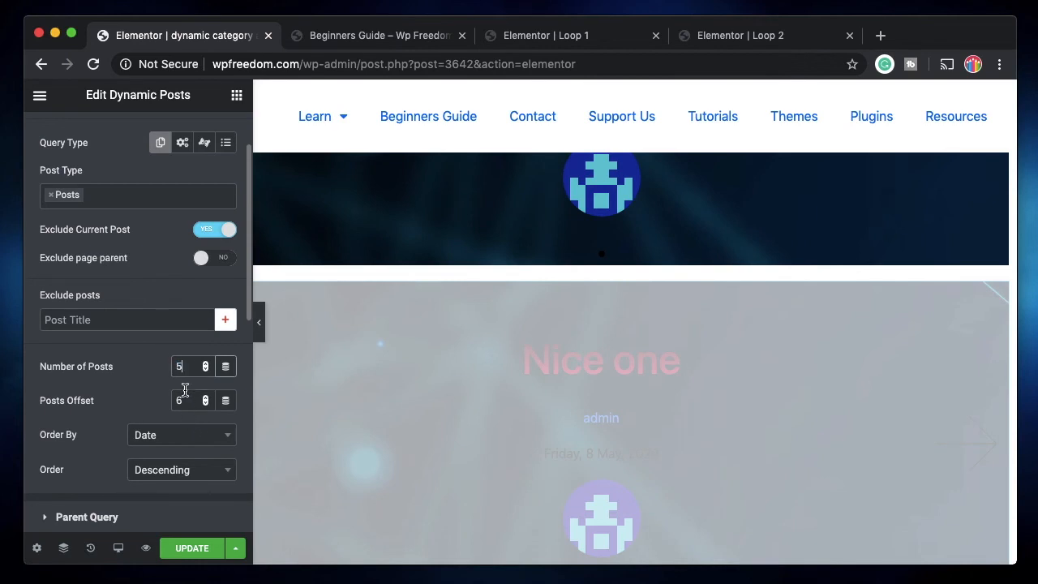
Change the second Dynamic Posts widget's render type to Slick (carousel).
{"action": "scroll", "coordinate": [530, 413], "scroll_direction": "down", "scroll_amount": 3}
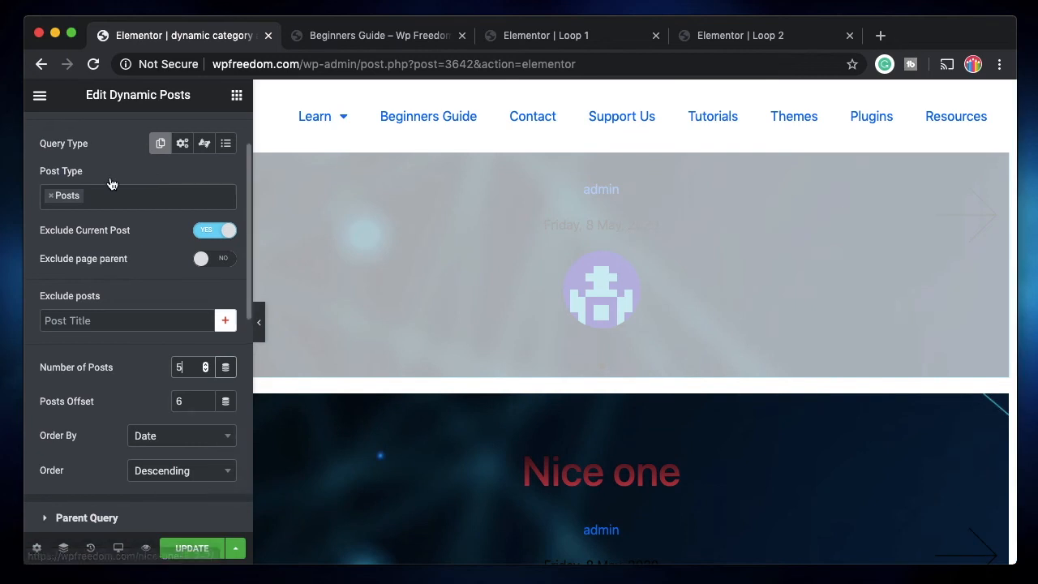
{"action": "scroll", "coordinate": [89, 187], "scroll_direction": "up", "scroll_amount": 2}
{"action": "left_click", "coordinate": [84, 181]}
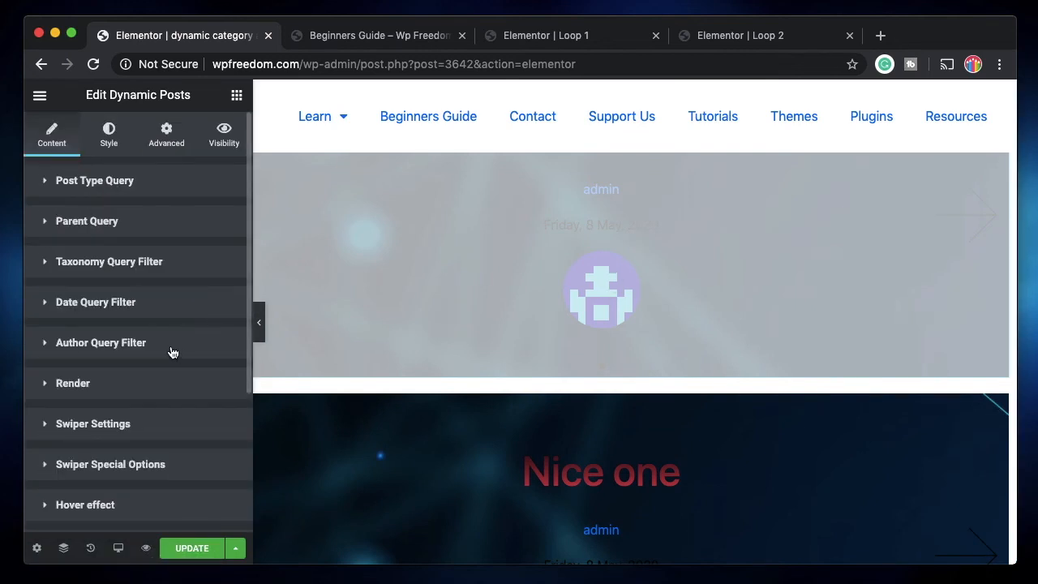
{"action": "scroll", "coordinate": [506, 335], "scroll_direction": "down", "scroll_amount": 3}
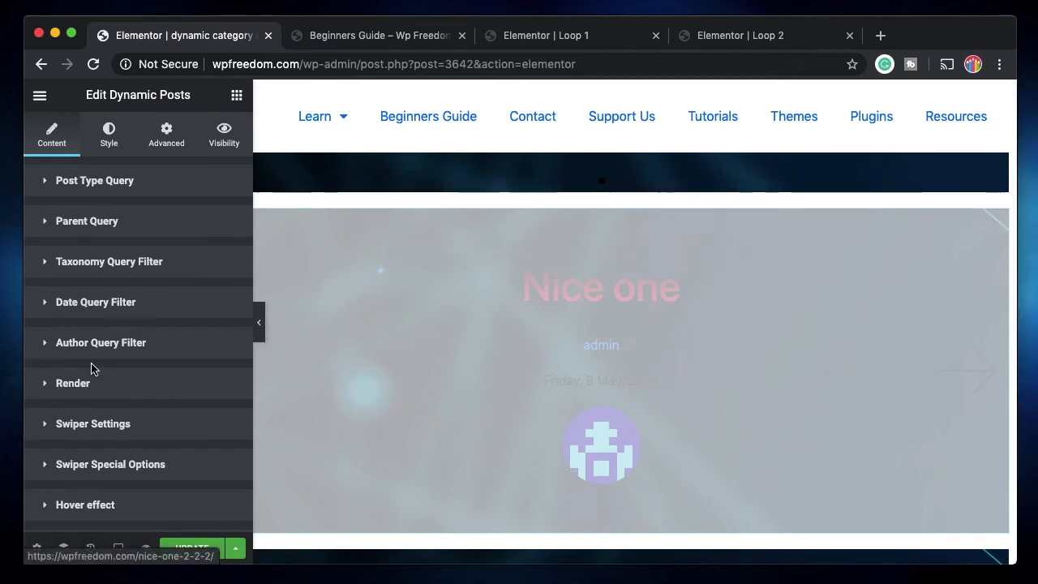
{"action": "scroll", "coordinate": [92, 368], "scroll_direction": "down", "scroll_amount": 2}
{"action": "left_click", "coordinate": [102, 315]}
{"action": "scroll", "coordinate": [167, 394], "scroll_direction": "down", "scroll_amount": 2}
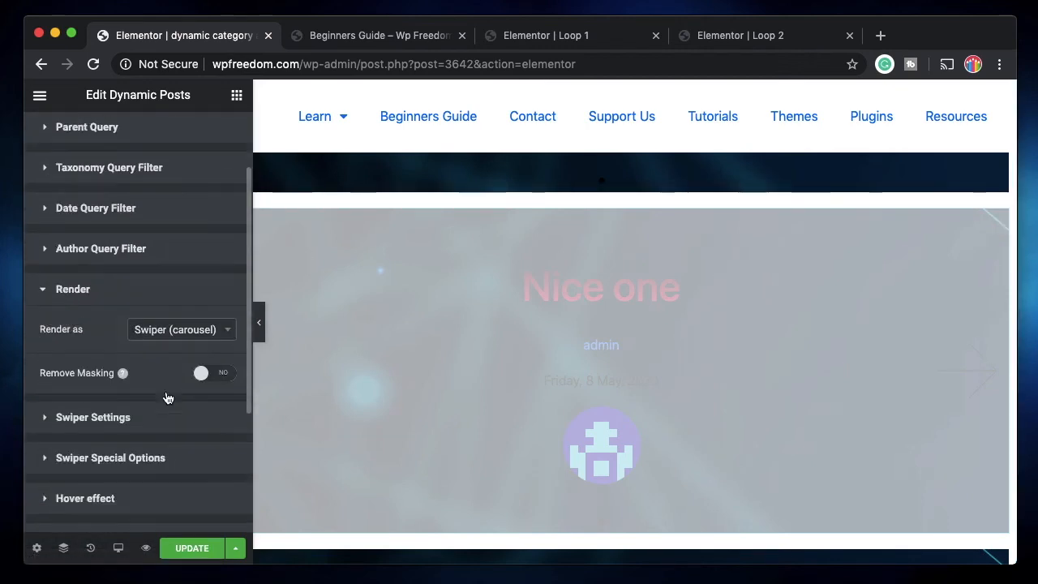
{"action": "left_click", "coordinate": [209, 314]}
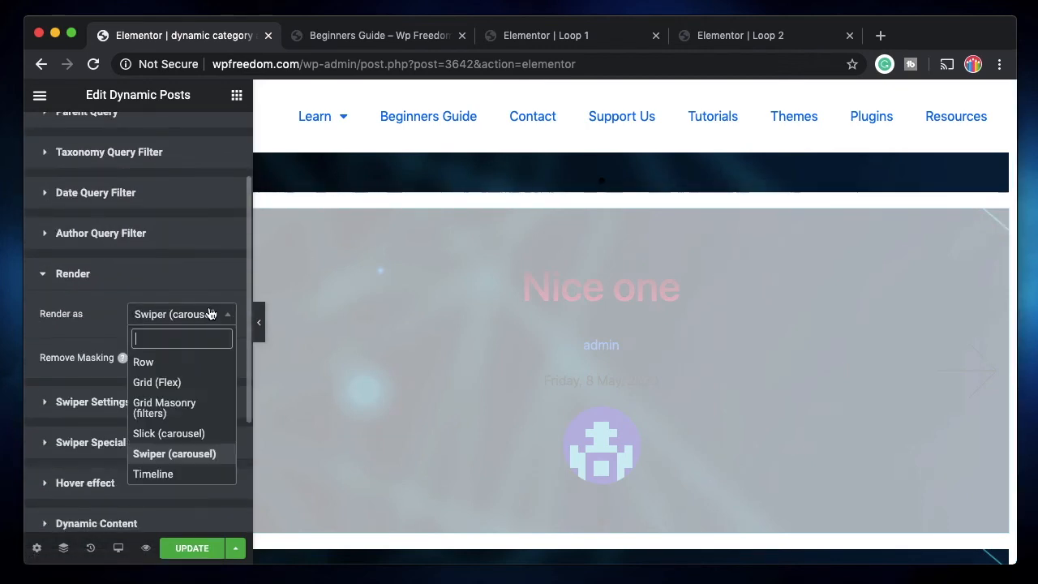
{"action": "left_click", "coordinate": [178, 436]}
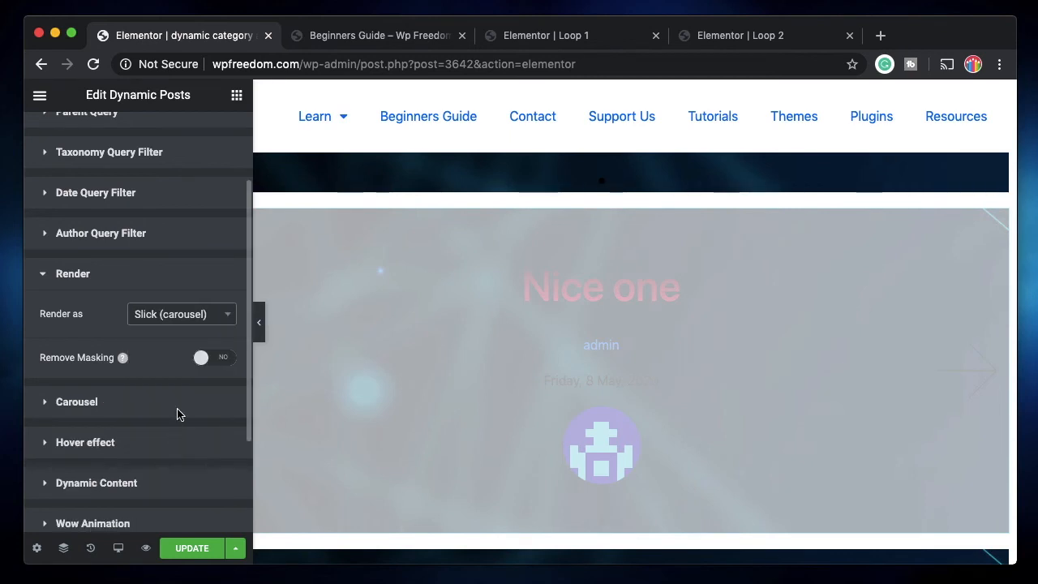
{"action": "left_click", "coordinate": [108, 281]}
{"action": "scroll", "coordinate": [127, 422], "scroll_direction": "down", "scroll_amount": 3}
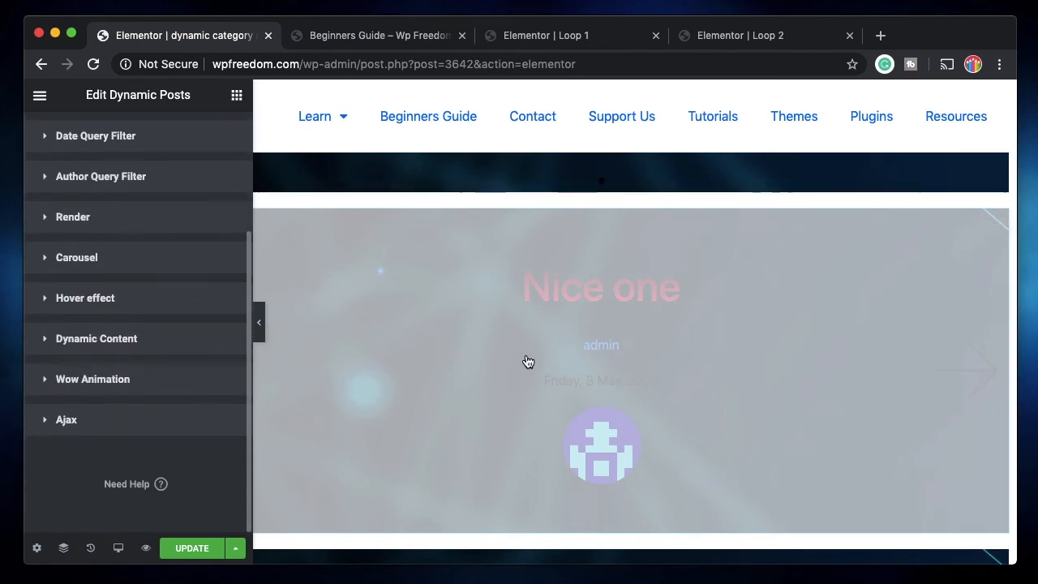
Set the posts offset of the third Dynamic Posts widget to 12.
{"action": "mouse_move", "coordinate": [1001, 240]}
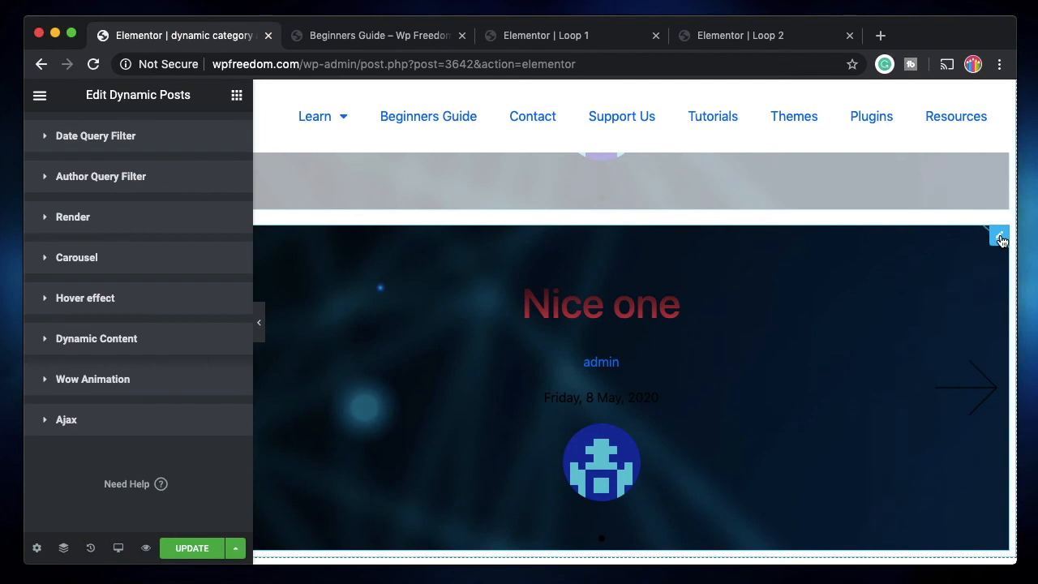
{"action": "left_click", "coordinate": [576, 350]}
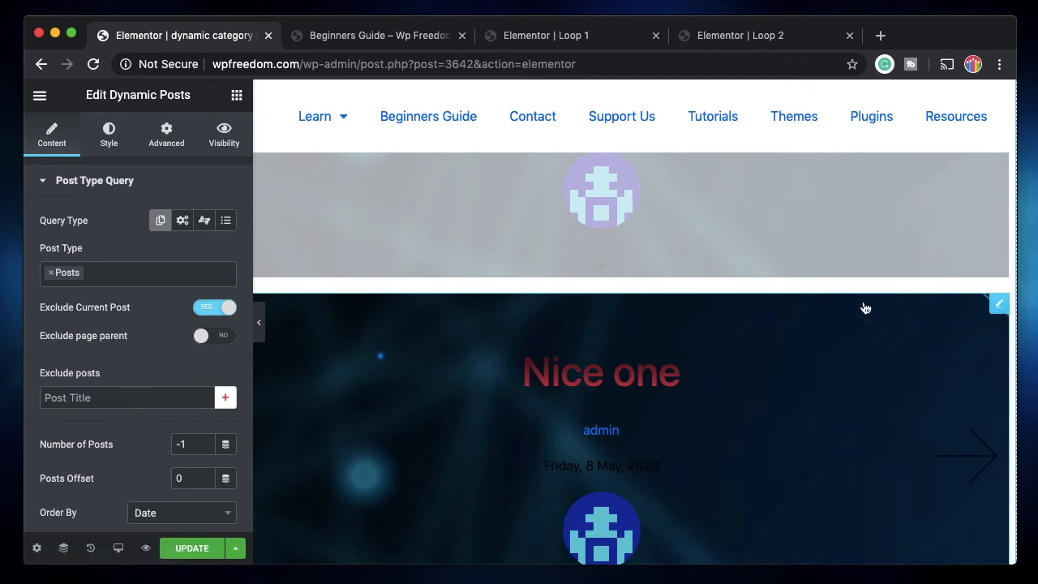
{"action": "scroll", "coordinate": [97, 344], "scroll_direction": "down", "scroll_amount": 2}
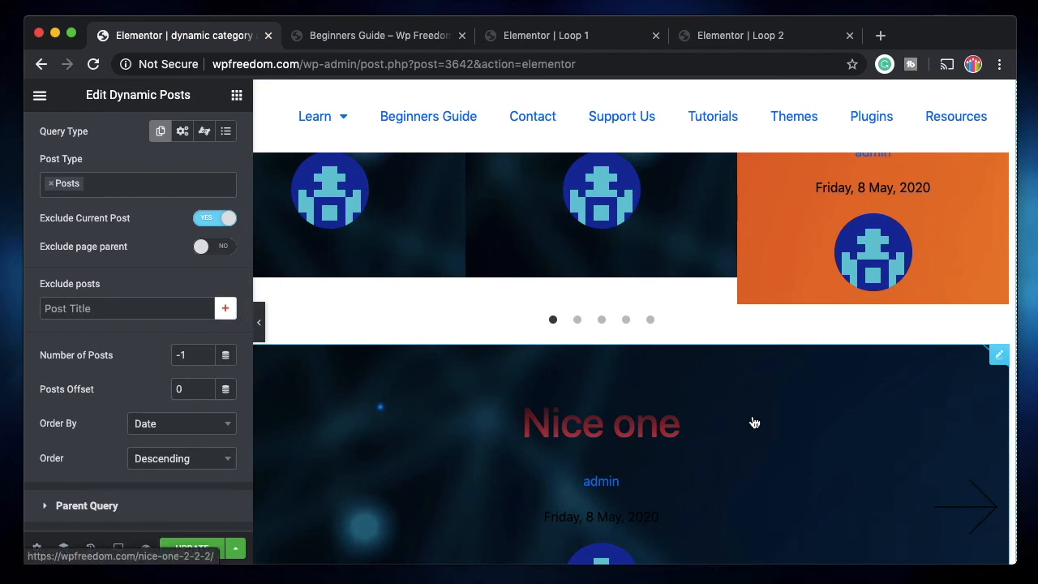
{"action": "scroll", "coordinate": [655, 252], "scroll_direction": "down", "scroll_amount": 4}
{"action": "scroll", "coordinate": [655, 267], "scroll_direction": "up", "scroll_amount": 6}
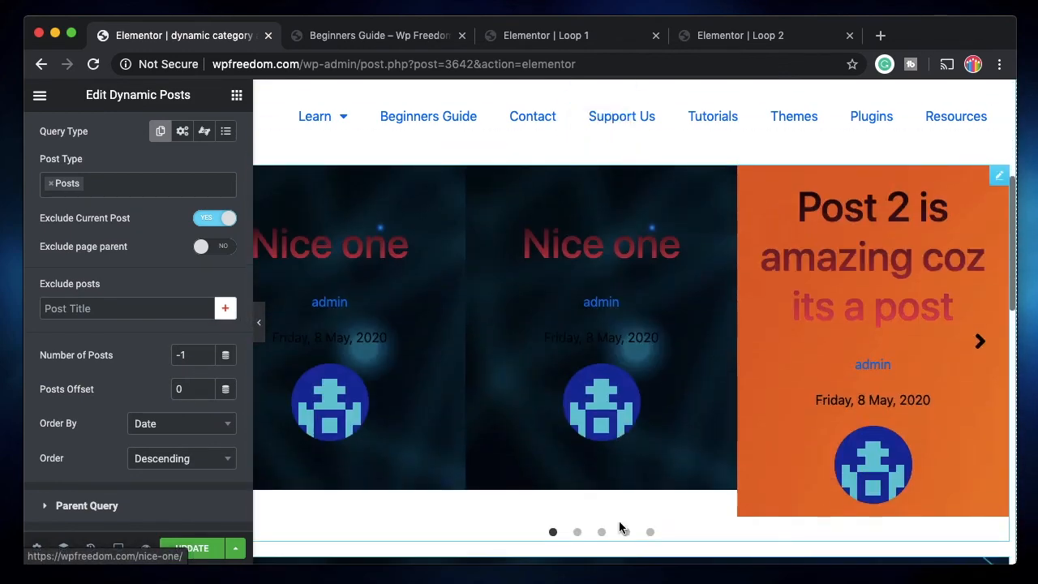
{"action": "scroll", "coordinate": [688, 431], "scroll_direction": "down", "scroll_amount": 4}
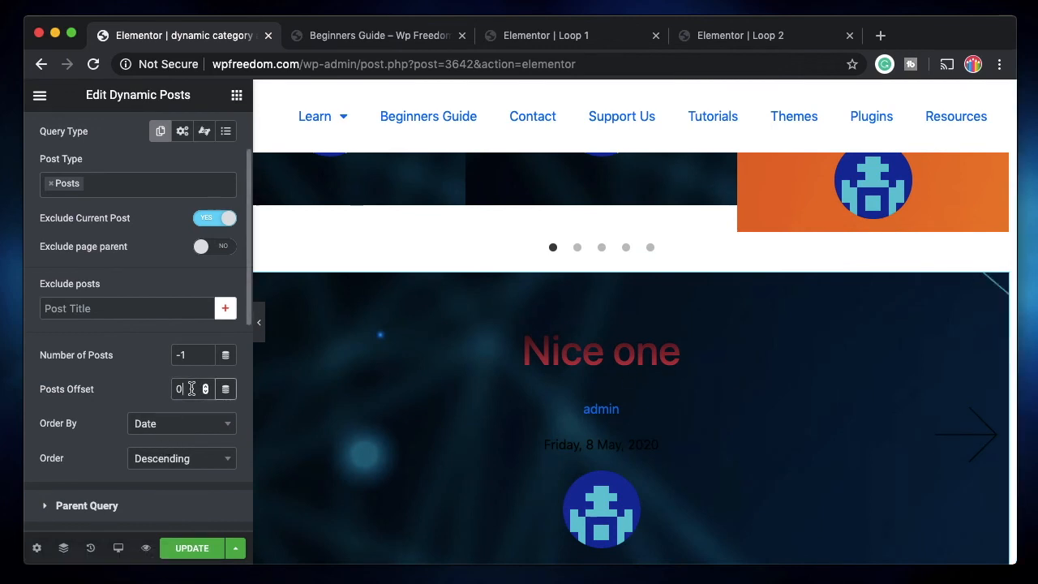
{"action": "type", "text": "12"}
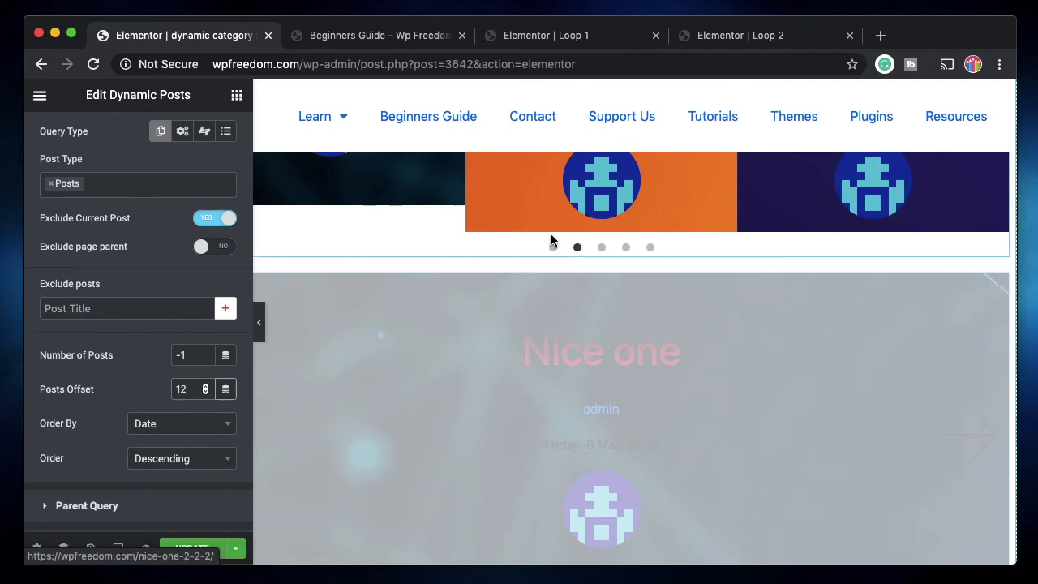
Change the third Dynamic Posts widget's render type to Row.
{"action": "scroll", "coordinate": [554, 231], "scroll_direction": "up", "scroll_amount": 3}
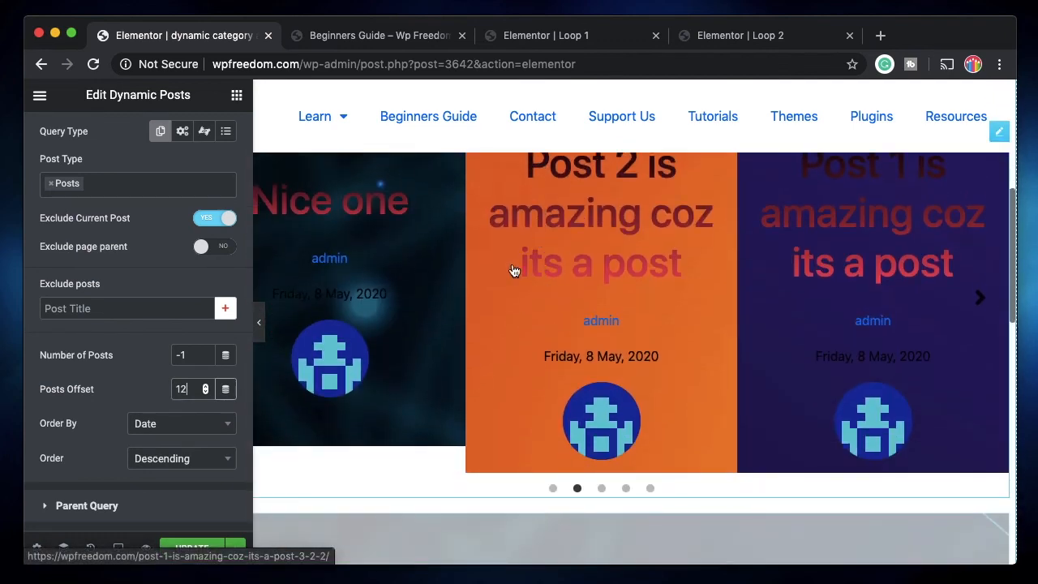
{"action": "scroll", "coordinate": [555, 481], "scroll_direction": "down", "scroll_amount": 3}
{"action": "scroll", "coordinate": [555, 481], "scroll_direction": "down", "scroll_amount": 2}
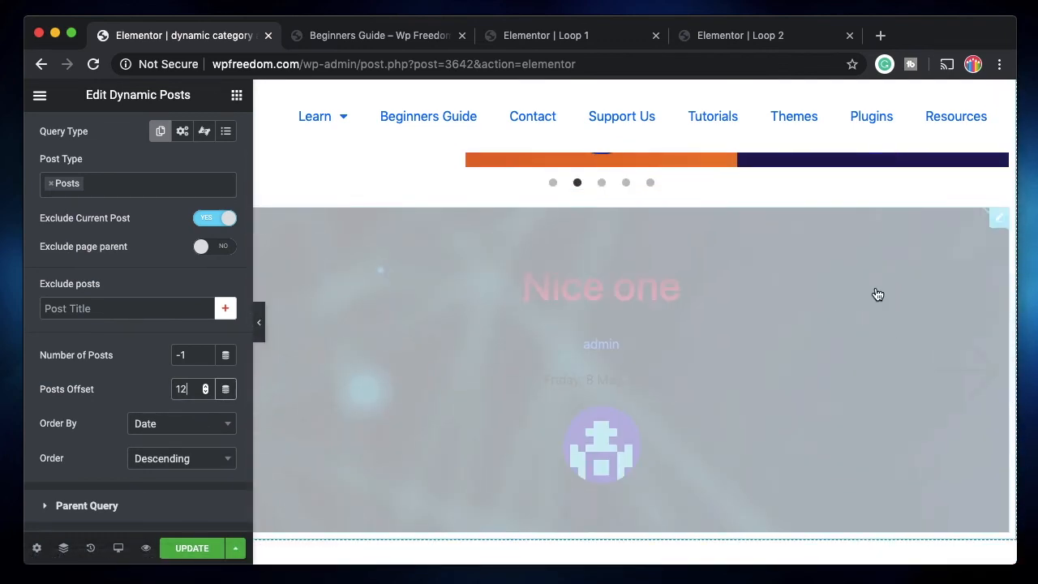
{"action": "scroll", "coordinate": [143, 411], "scroll_direction": "down", "scroll_amount": 3}
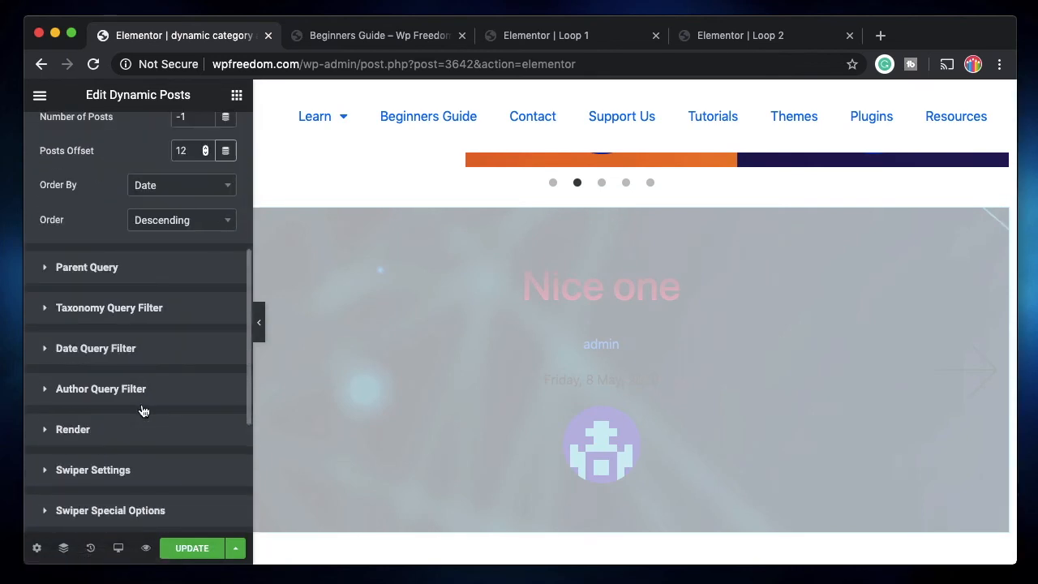
{"action": "left_click", "coordinate": [111, 442]}
{"action": "scroll", "coordinate": [109, 444], "scroll_direction": "down", "scroll_amount": 2}
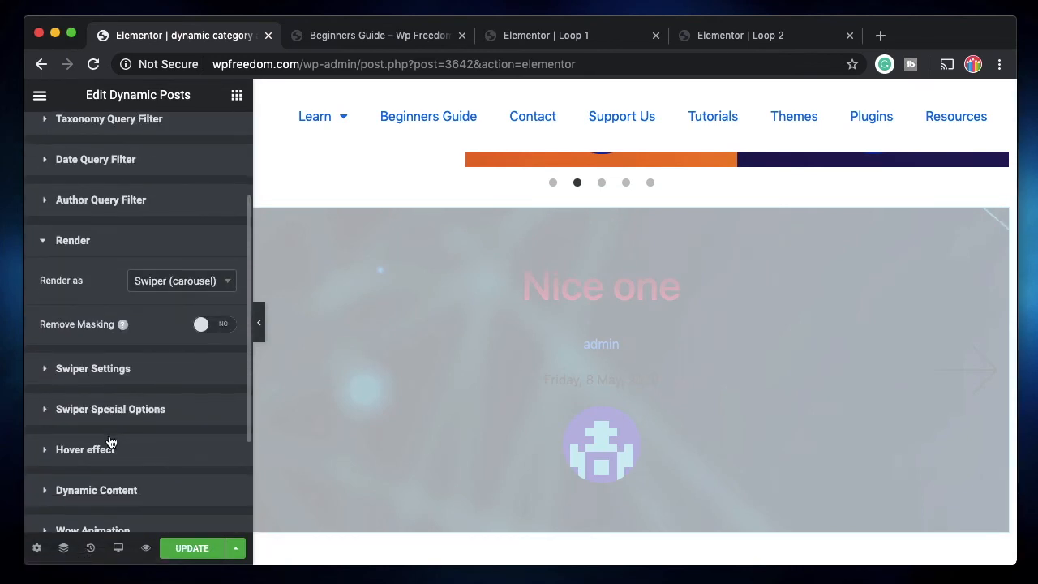
{"action": "left_click", "coordinate": [186, 284]}
{"action": "left_click", "coordinate": [162, 334]}
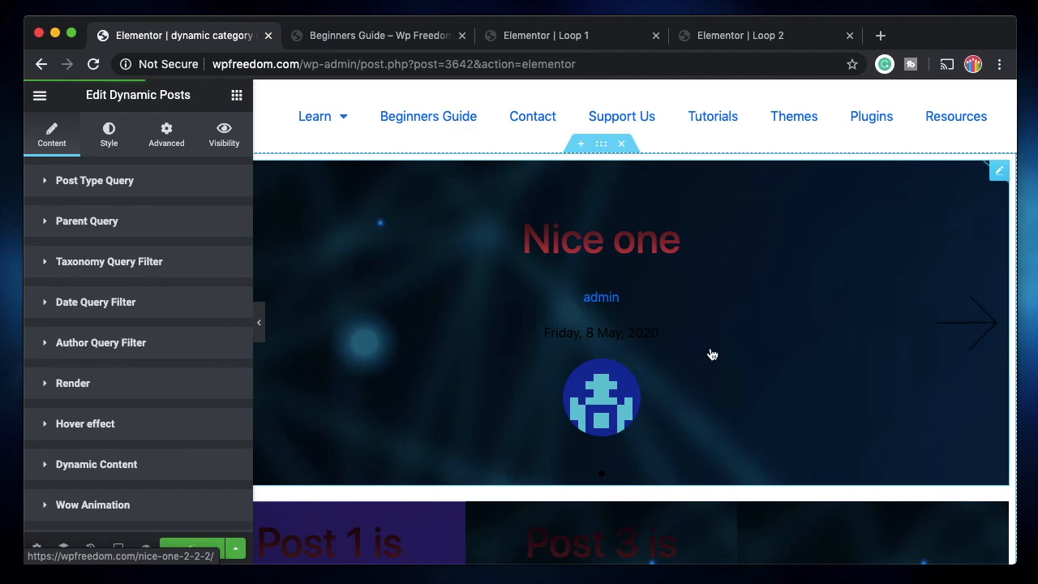
Look over the stacked Dynamic Posts widgets in the category template's preview.
{"action": "scroll", "coordinate": [712, 355], "scroll_direction": "down", "scroll_amount": 5}
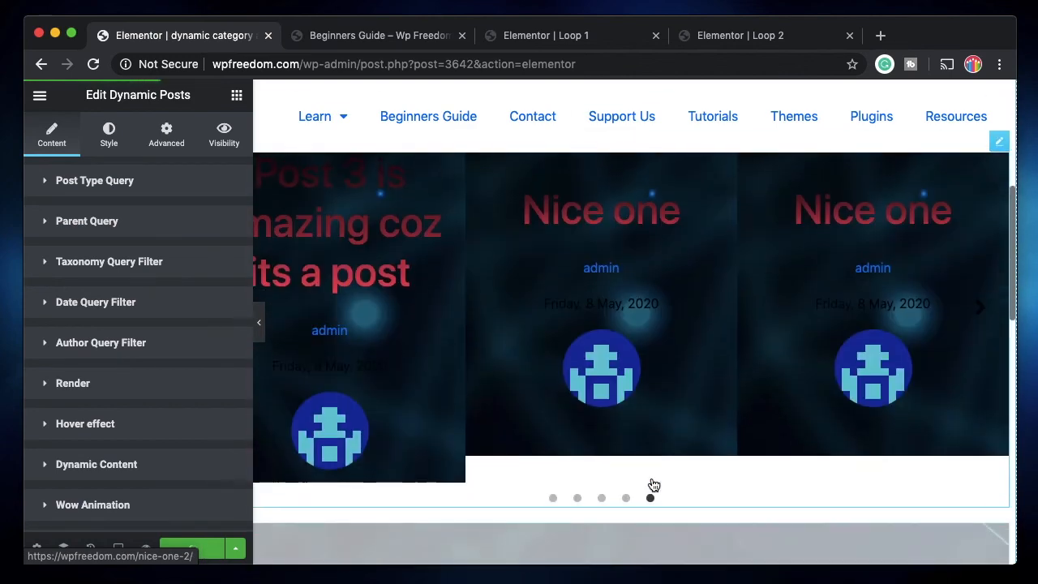
{"action": "scroll", "coordinate": [621, 498], "scroll_direction": "down", "scroll_amount": 4}
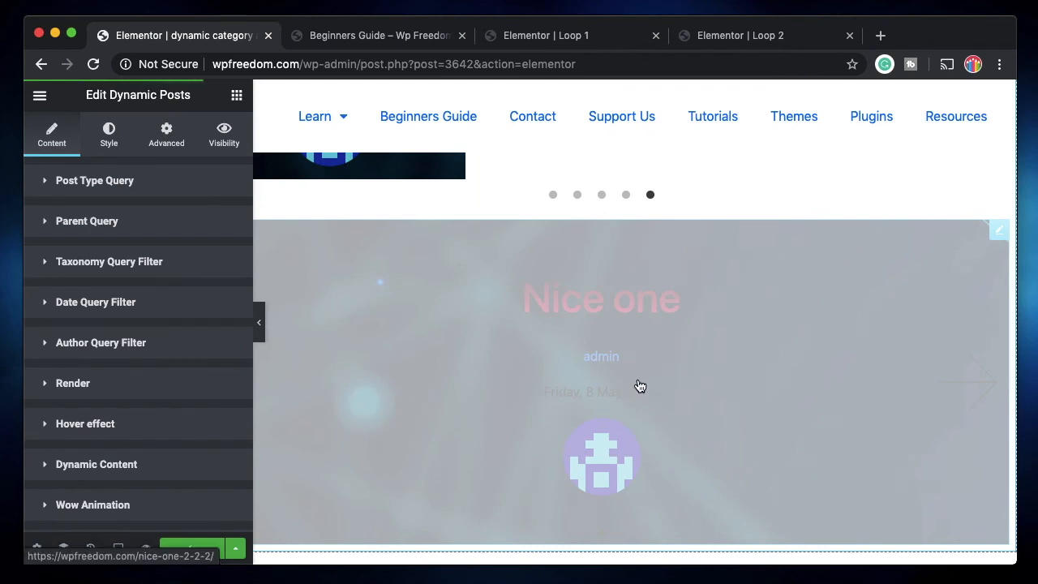
{"action": "left_click", "coordinate": [347, 41]}
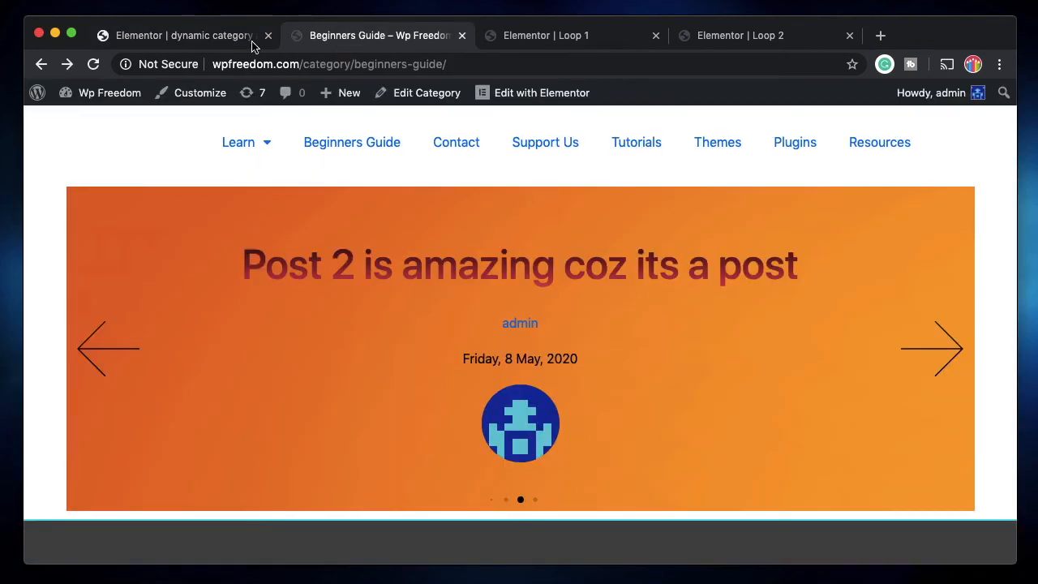
{"action": "left_click", "coordinate": [146, 35]}
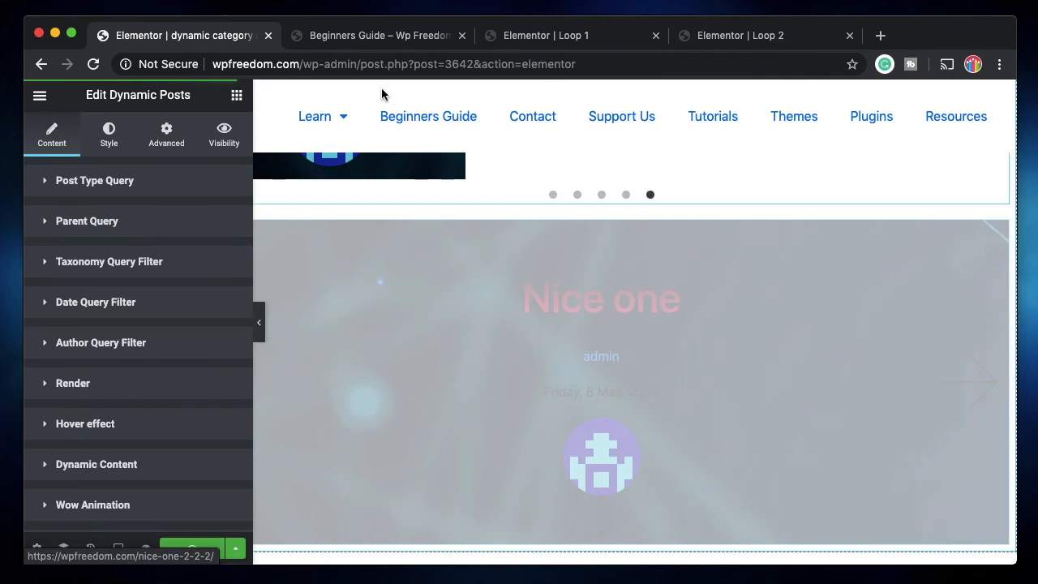
Switch to the live Beginners Guide category page and try the navigation of its two post carousels.
{"action": "left_click", "coordinate": [372, 40]}
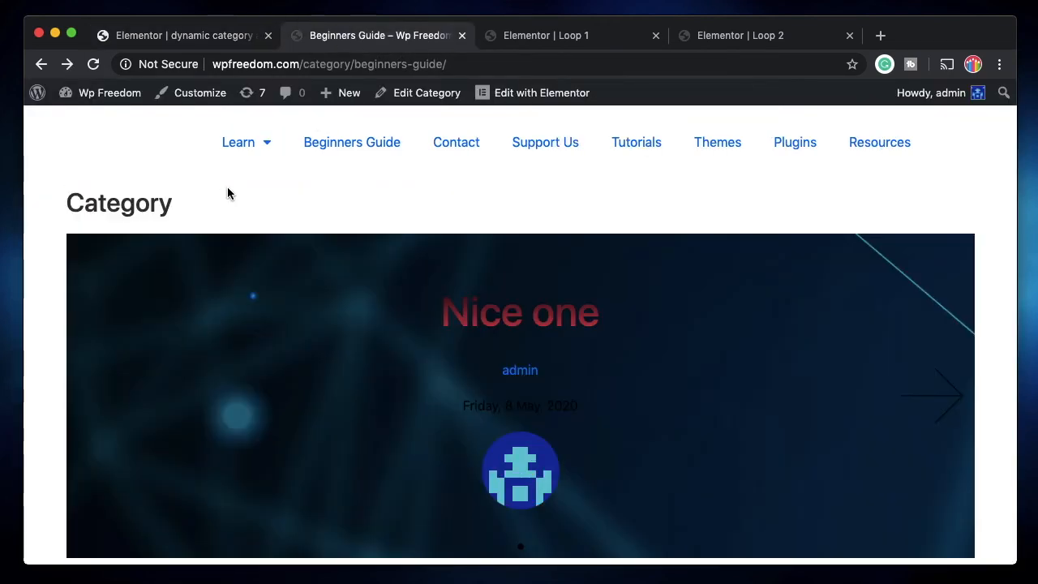
{"action": "scroll", "coordinate": [365, 372], "scroll_direction": "down", "scroll_amount": 10}
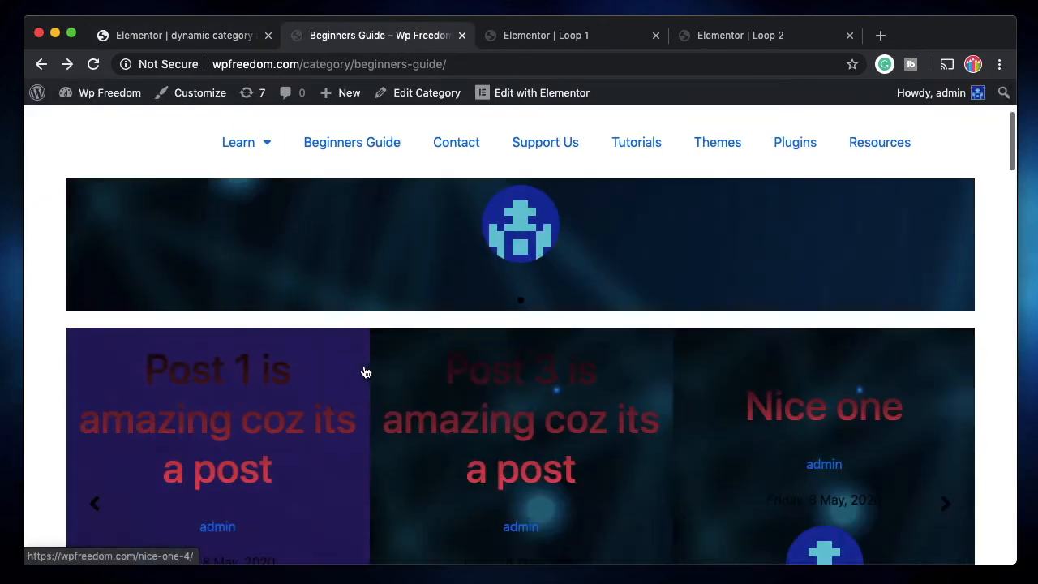
{"action": "scroll", "coordinate": [365, 373], "scroll_direction": "up", "scroll_amount": 12}
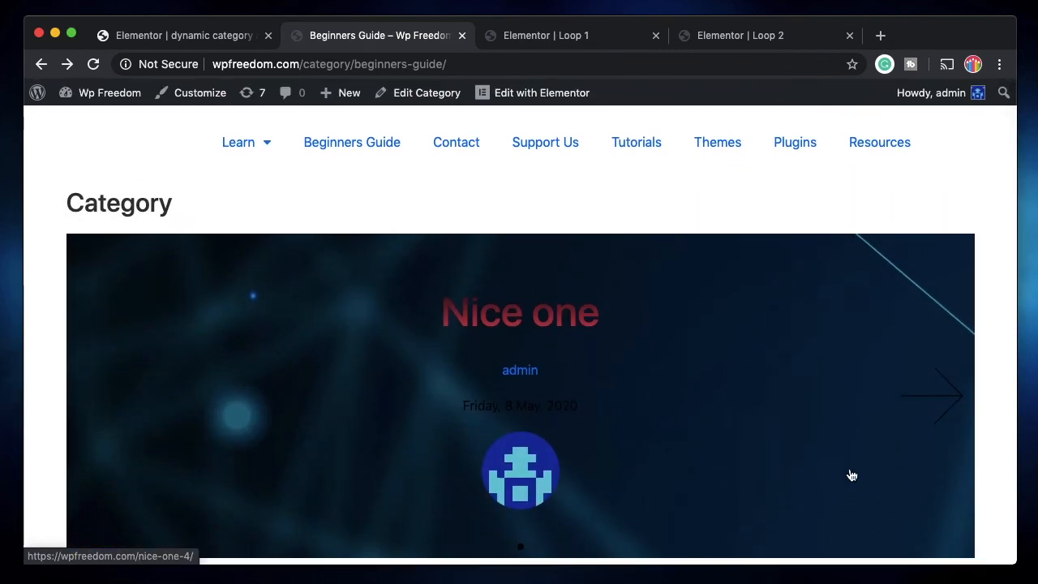
{"action": "left_click", "coordinate": [955, 415]}
{"action": "left_click", "coordinate": [955, 407]}
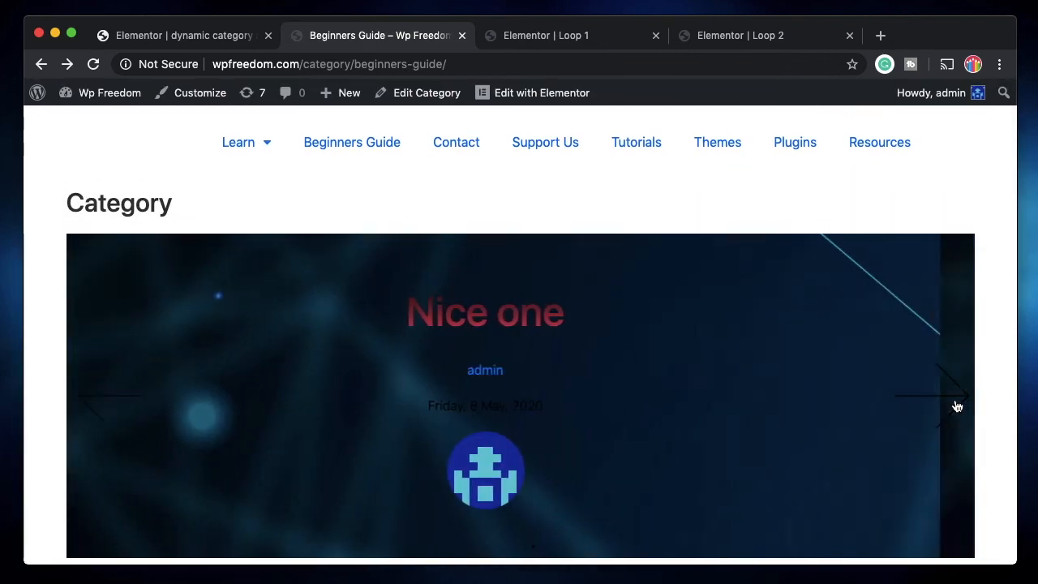
{"action": "left_click", "coordinate": [957, 406]}
{"action": "scroll", "coordinate": [775, 539], "scroll_direction": "down", "scroll_amount": 5}
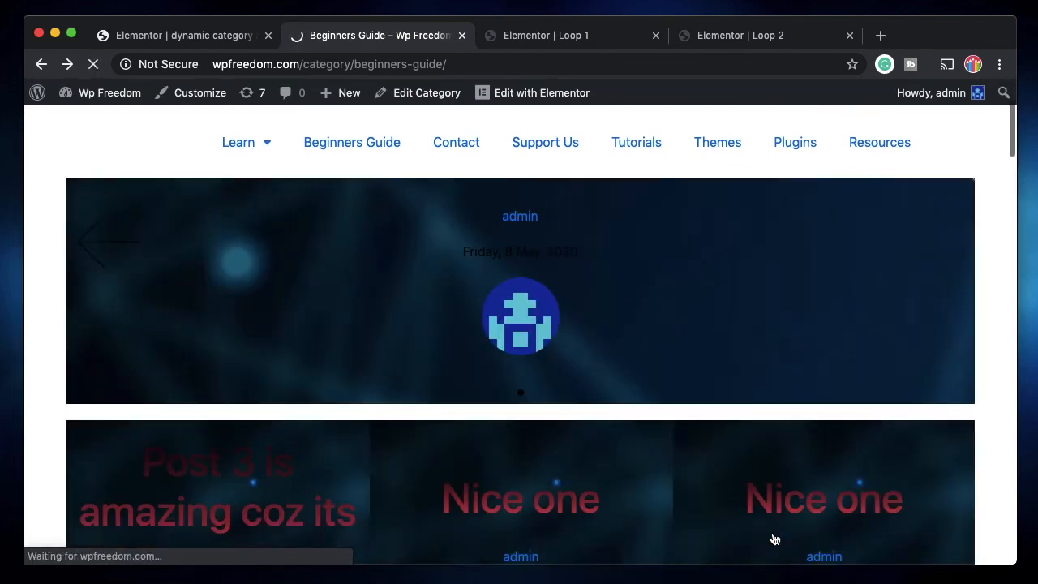
{"action": "left_click", "coordinate": [950, 443]}
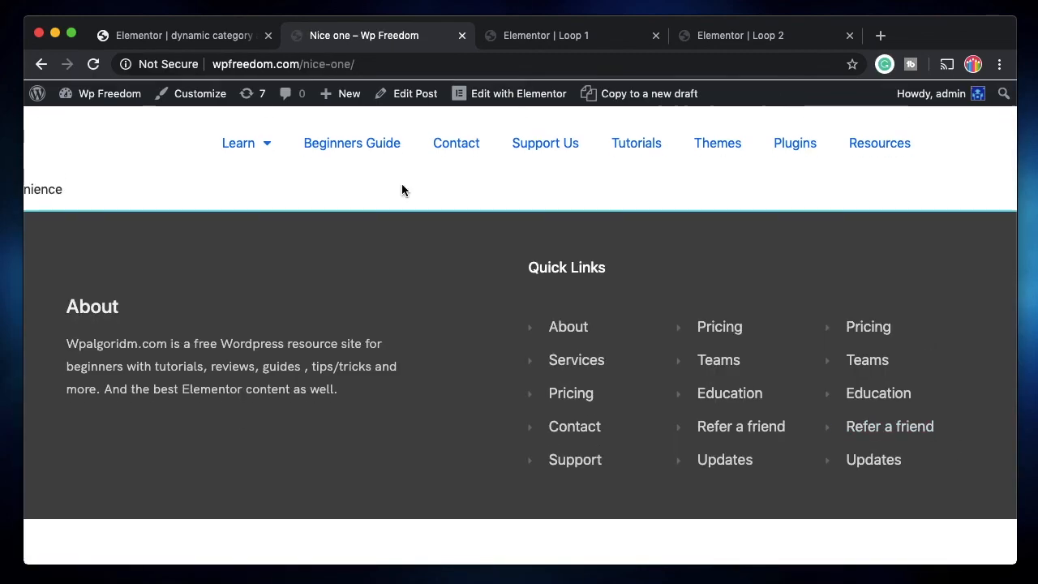
Return to the live Beginners Guide category page and examine all three post layouts down to the footer.
{"action": "left_click", "coordinate": [369, 65]}
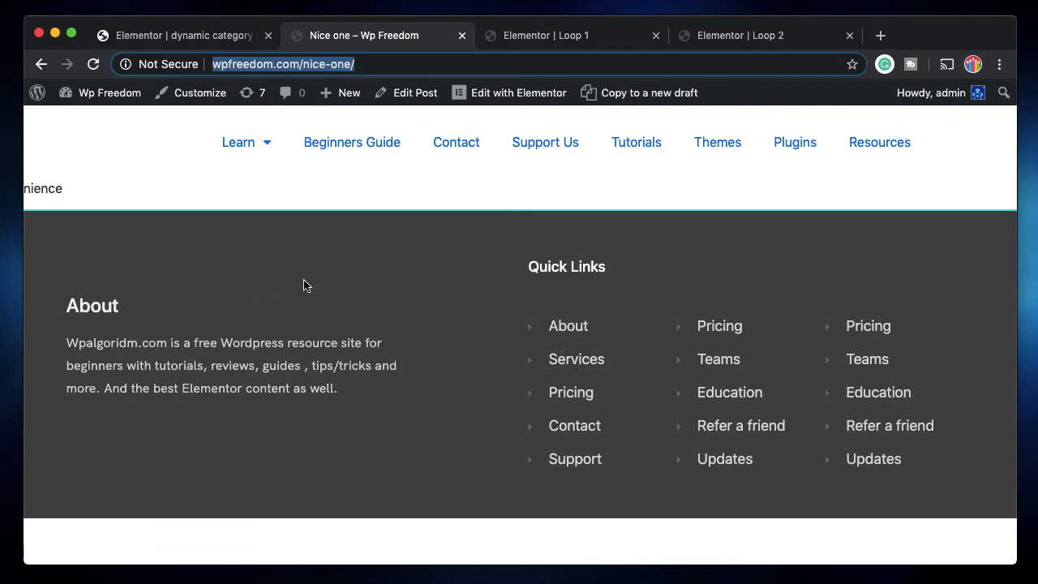
{"action": "scroll", "coordinate": [401, 297], "scroll_direction": "left", "scroll_amount": 5}
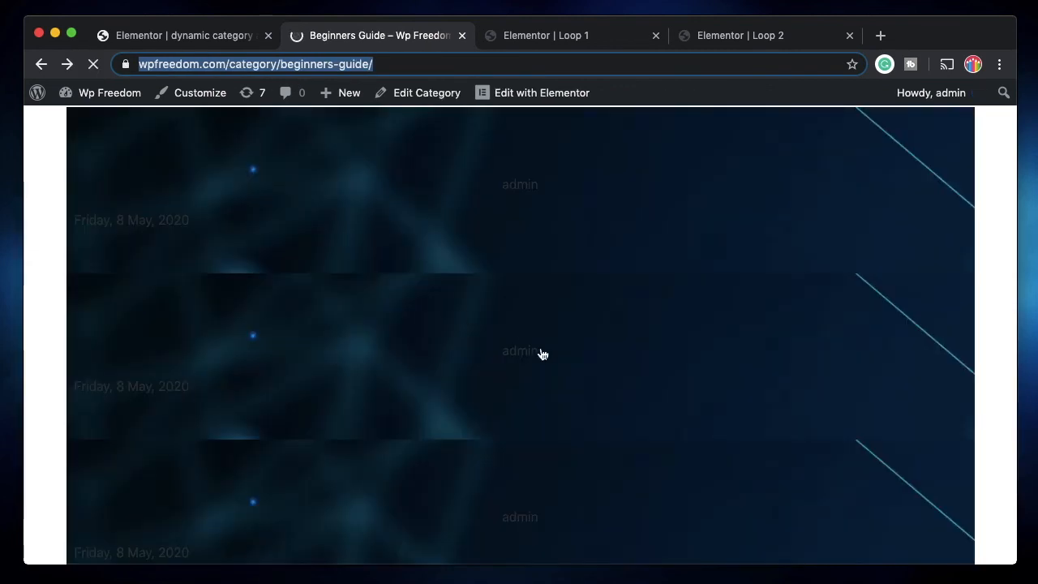
{"action": "scroll", "coordinate": [550, 379], "scroll_direction": "up", "scroll_amount": 2}
{"action": "scroll", "coordinate": [549, 380], "scroll_direction": "down", "scroll_amount": 5}
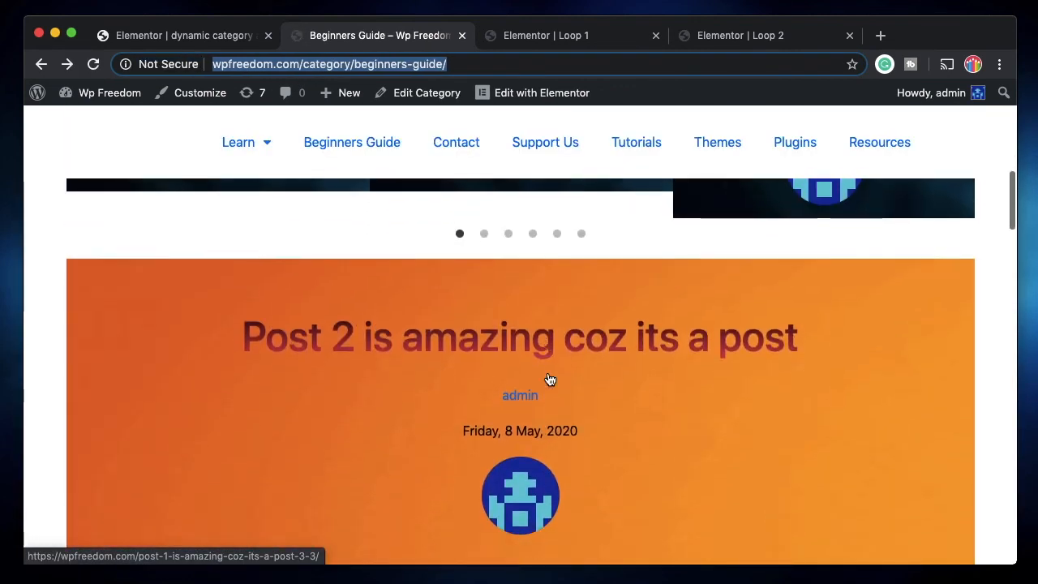
{"action": "scroll", "coordinate": [549, 379], "scroll_direction": "down", "scroll_amount": 5}
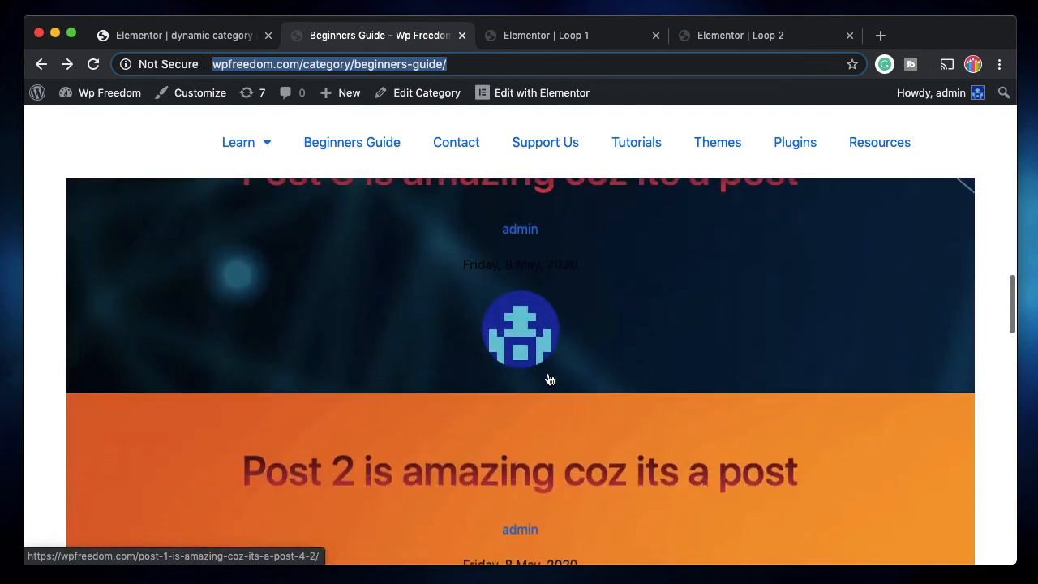
{"action": "scroll", "coordinate": [525, 485], "scroll_direction": "down", "scroll_amount": 6}
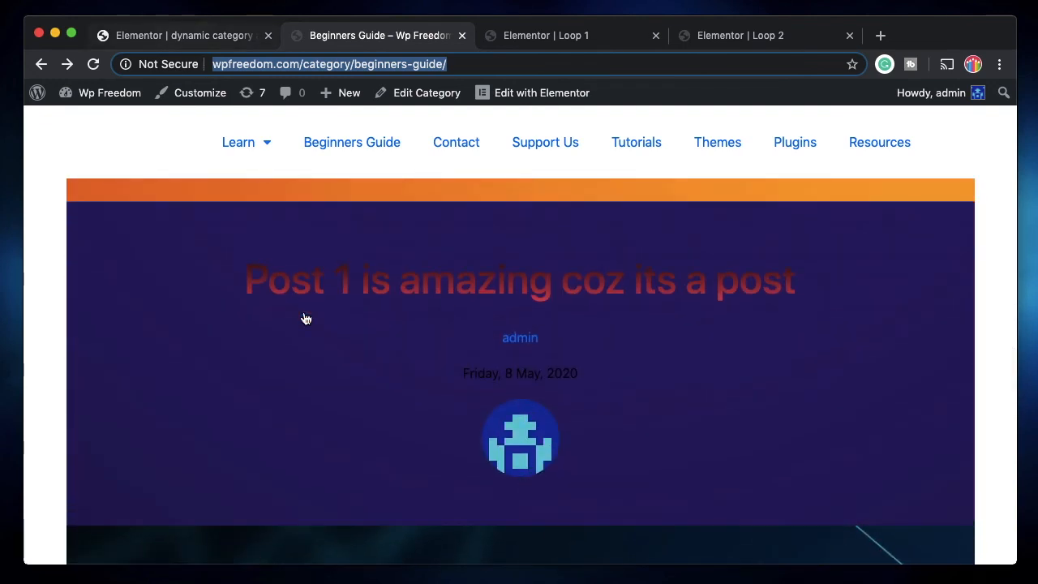
{"action": "scroll", "coordinate": [306, 318], "scroll_direction": "down", "scroll_amount": 3}
{"action": "scroll", "coordinate": [344, 418], "scroll_direction": "down", "scroll_amount": 5}
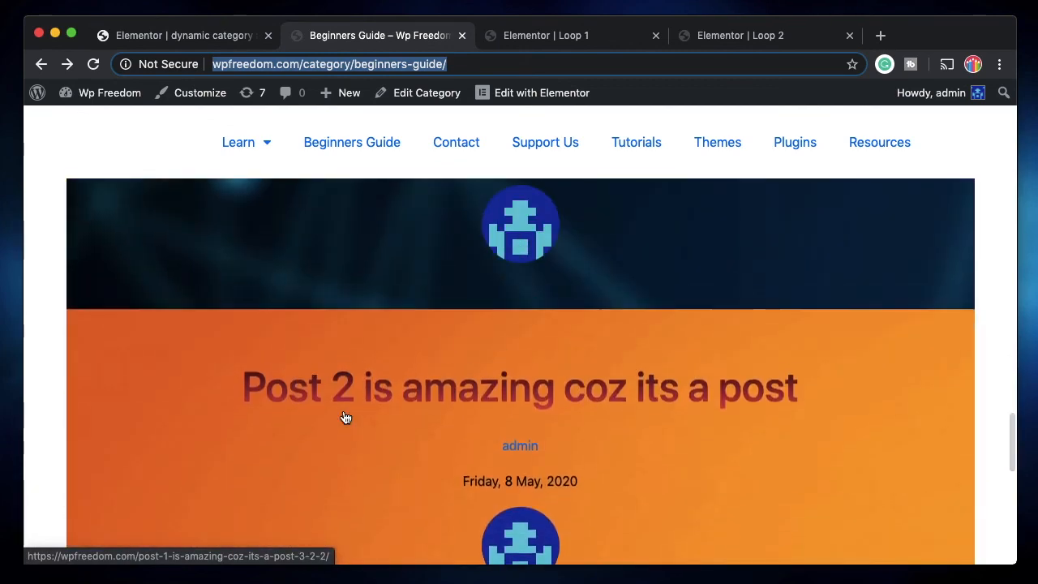
{"action": "scroll", "coordinate": [344, 418], "scroll_direction": "down", "scroll_amount": 3}
{"action": "scroll", "coordinate": [344, 418], "scroll_direction": "down", "scroll_amount": 3}
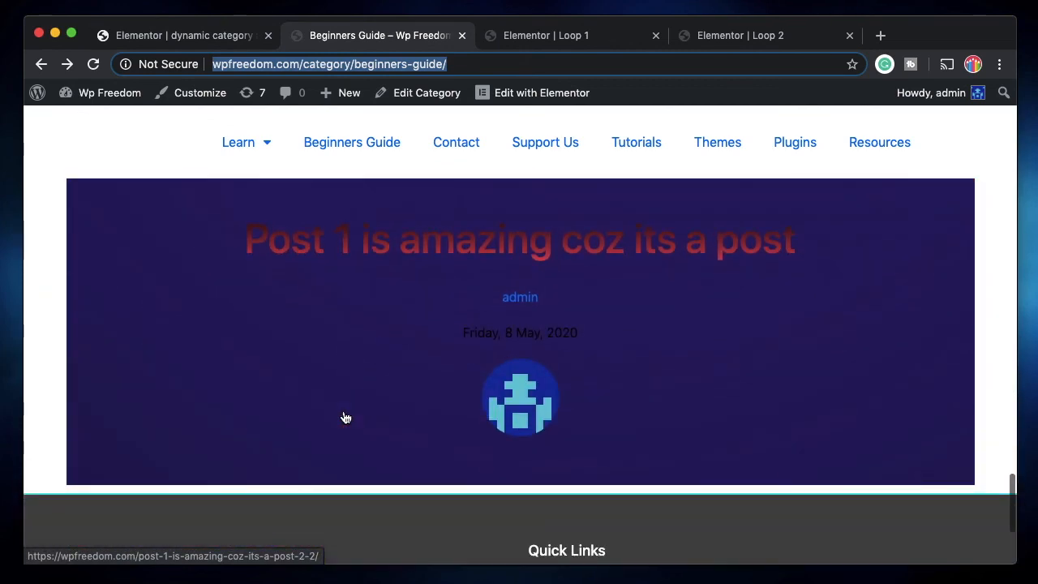
Go back to the category template editor and check the available taxonomies in the Dynamic Posts widget's Taxonomy Query Filter.
{"action": "left_click", "coordinate": [197, 37]}
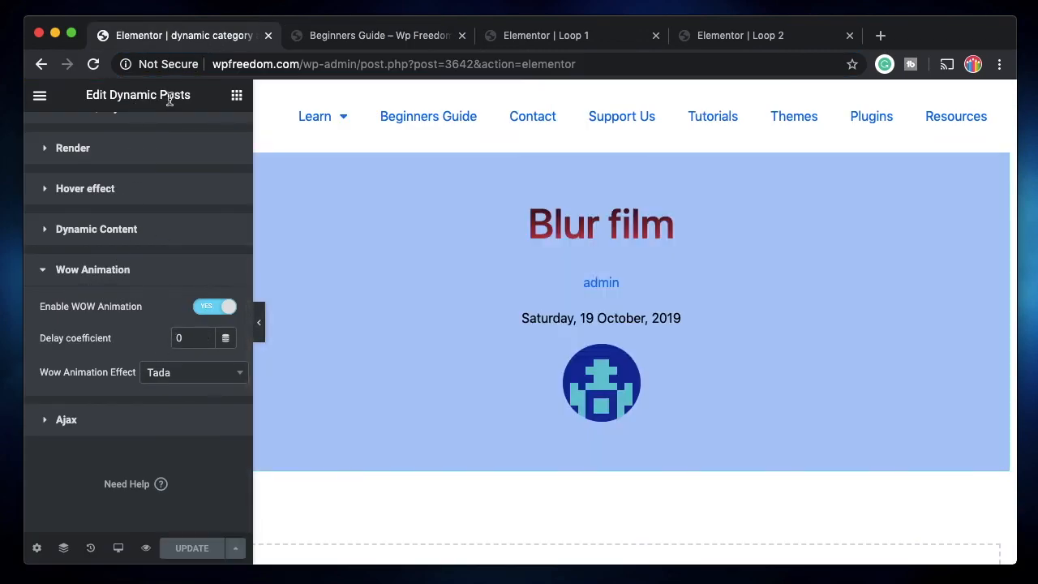
{"action": "scroll", "coordinate": [552, 320], "scroll_direction": "down", "scroll_amount": 12}
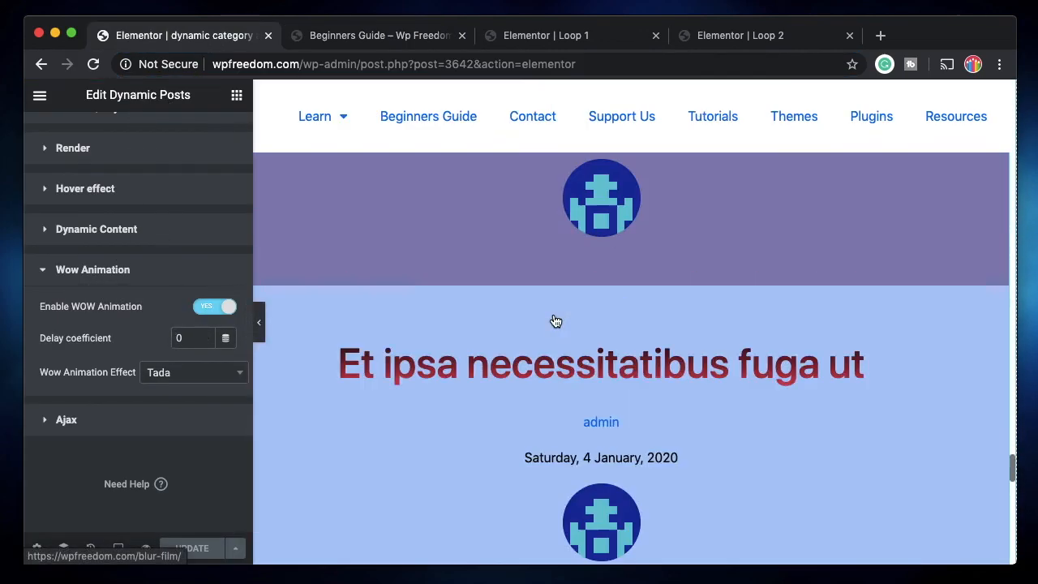
{"action": "scroll", "coordinate": [555, 321], "scroll_direction": "up", "scroll_amount": 20}
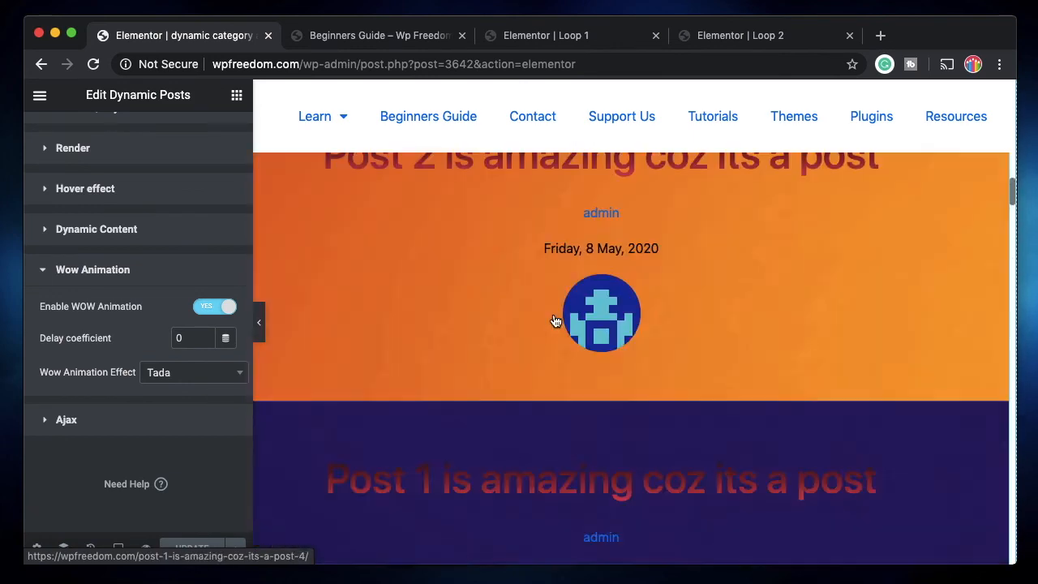
{"action": "scroll", "coordinate": [478, 215], "scroll_direction": "left", "scroll_amount": 3}
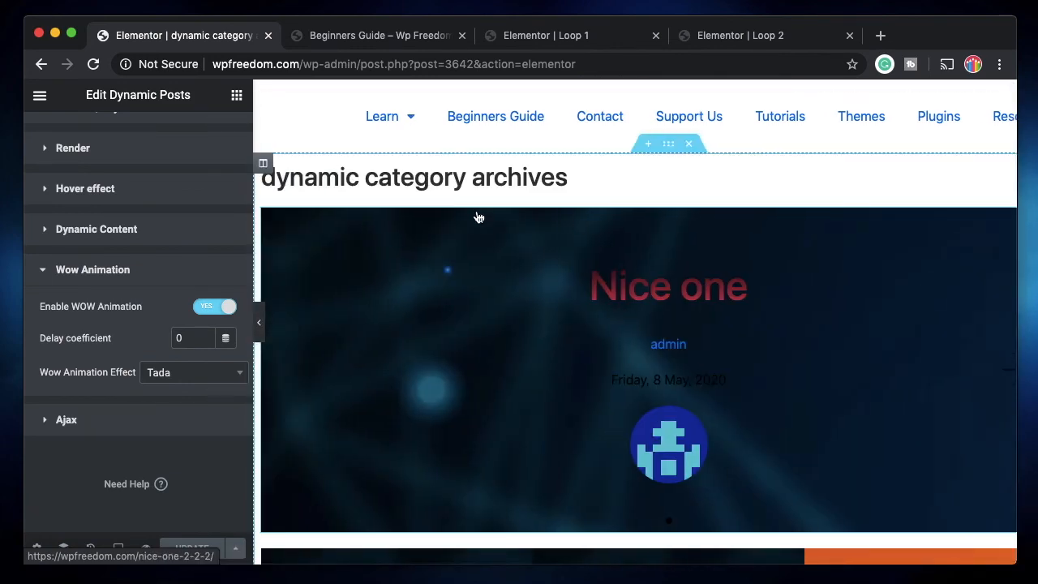
{"action": "scroll", "coordinate": [178, 198], "scroll_direction": "up", "scroll_amount": 5}
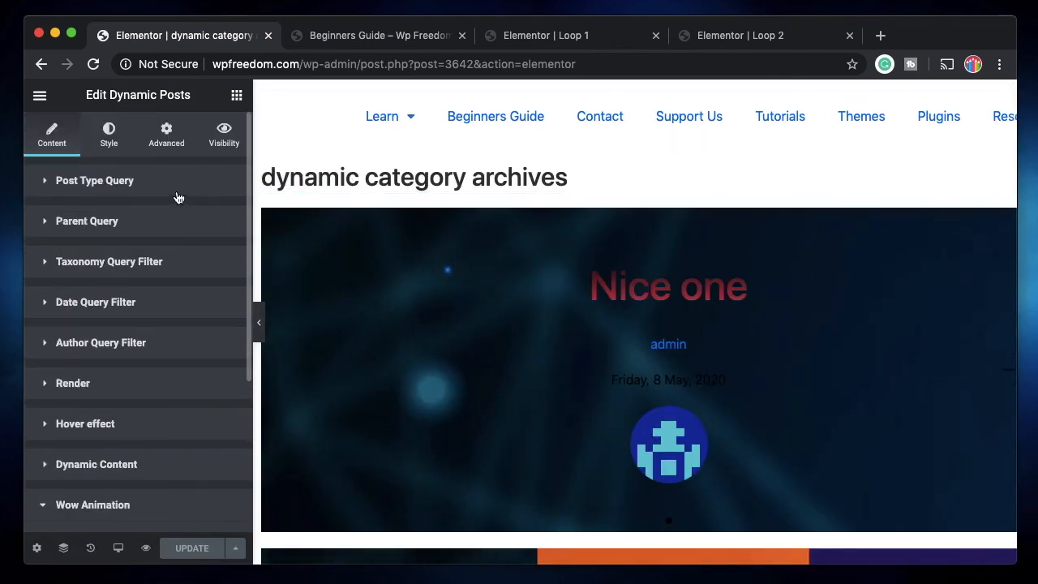
{"action": "left_click", "coordinate": [115, 264]}
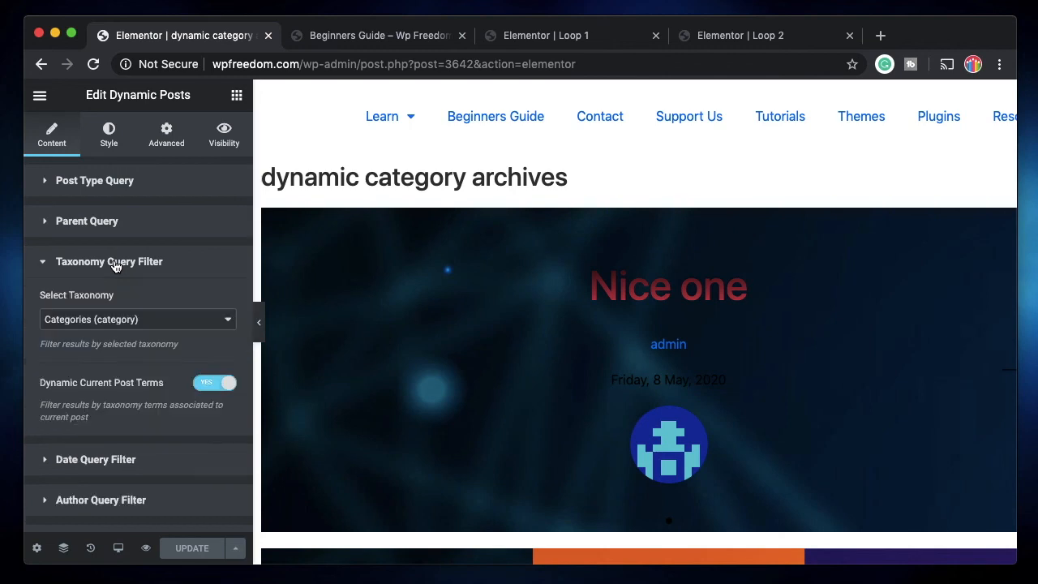
{"action": "left_click", "coordinate": [203, 323]}
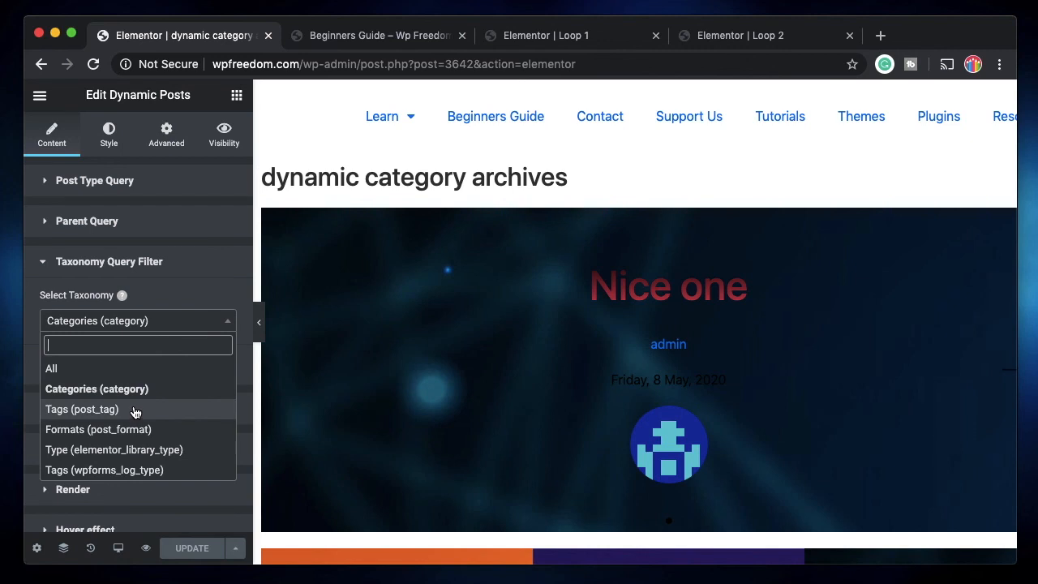
{"action": "left_click", "coordinate": [187, 277]}
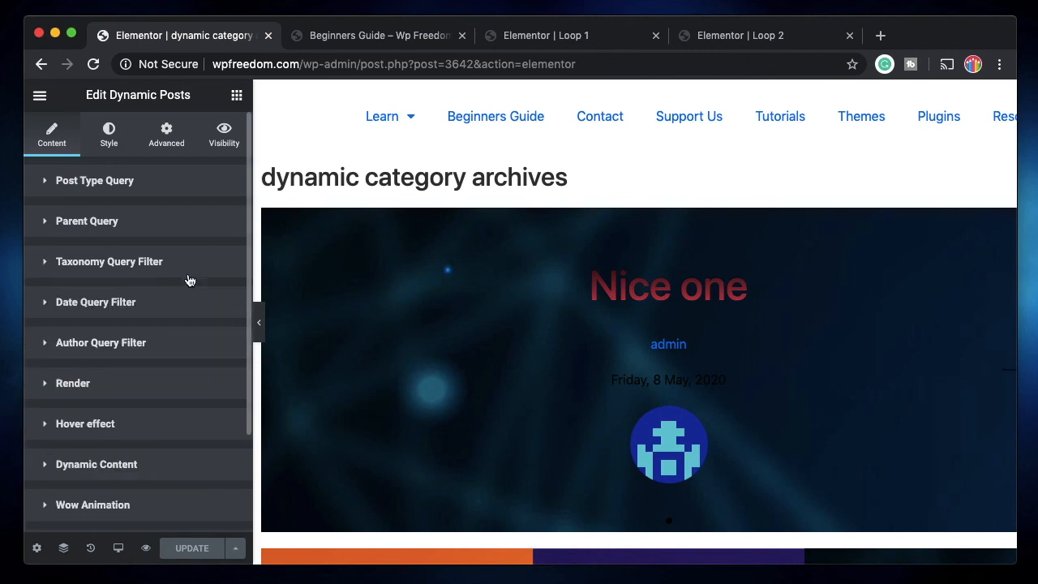
Inspect the include, exclude and current-author options in the widget's Author Query Filter.
{"action": "left_click", "coordinate": [138, 343]}
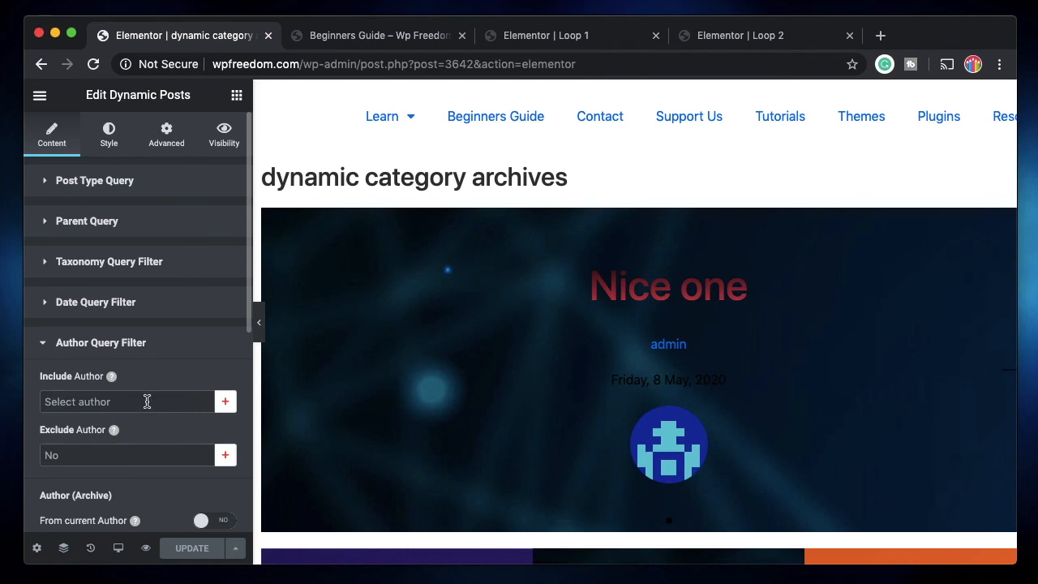
{"action": "scroll", "coordinate": [147, 401], "scroll_direction": "down", "scroll_amount": 3}
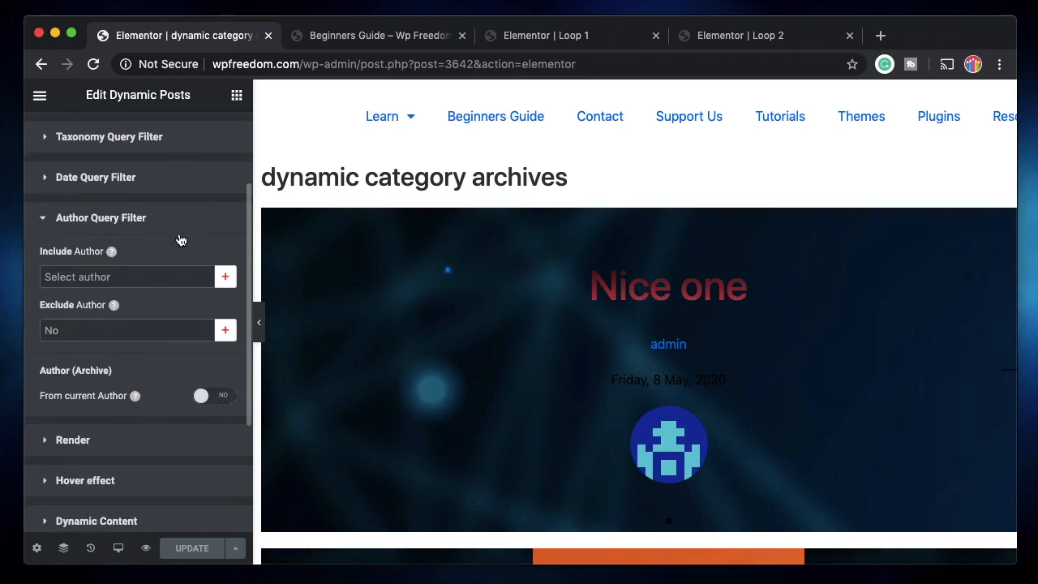
{"action": "left_click", "coordinate": [136, 226]}
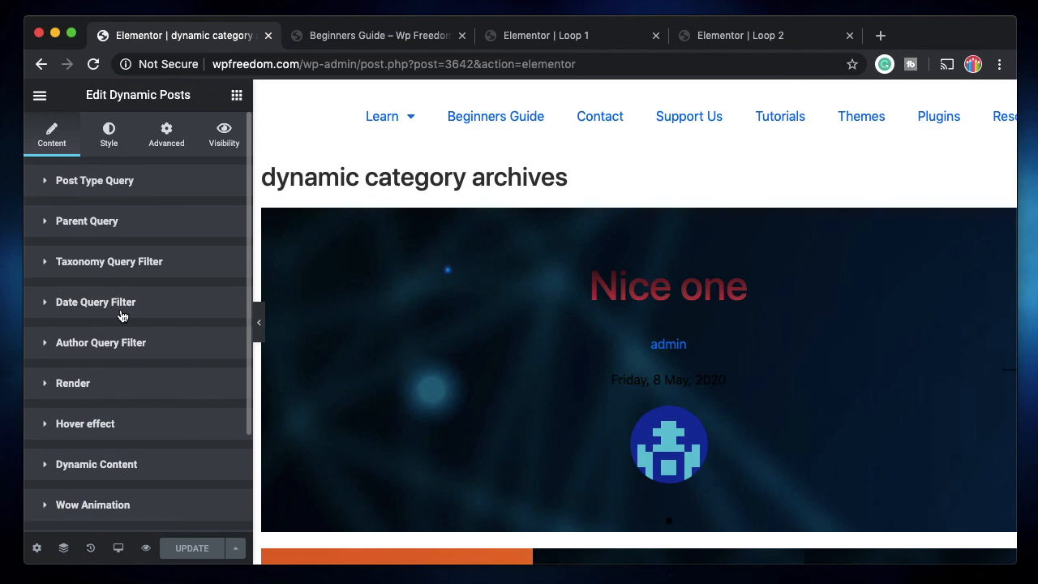
Review the category template's preview and the Loop 1 and Loop 2 templates it uses.
{"action": "scroll", "coordinate": [568, 331], "scroll_direction": "down", "scroll_amount": 10}
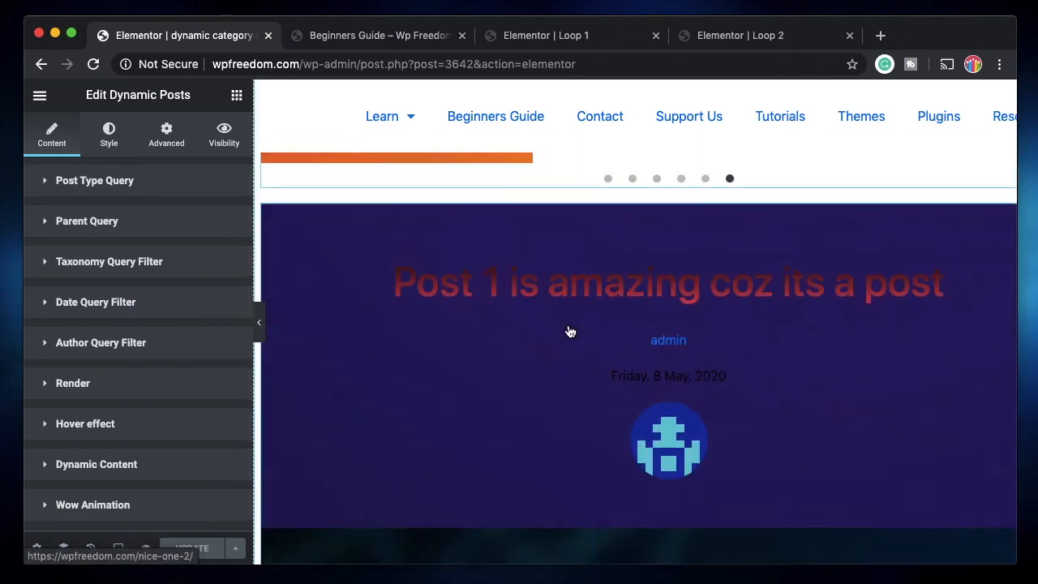
{"action": "left_click", "coordinate": [587, 36]}
{"action": "left_click", "coordinate": [730, 35]}
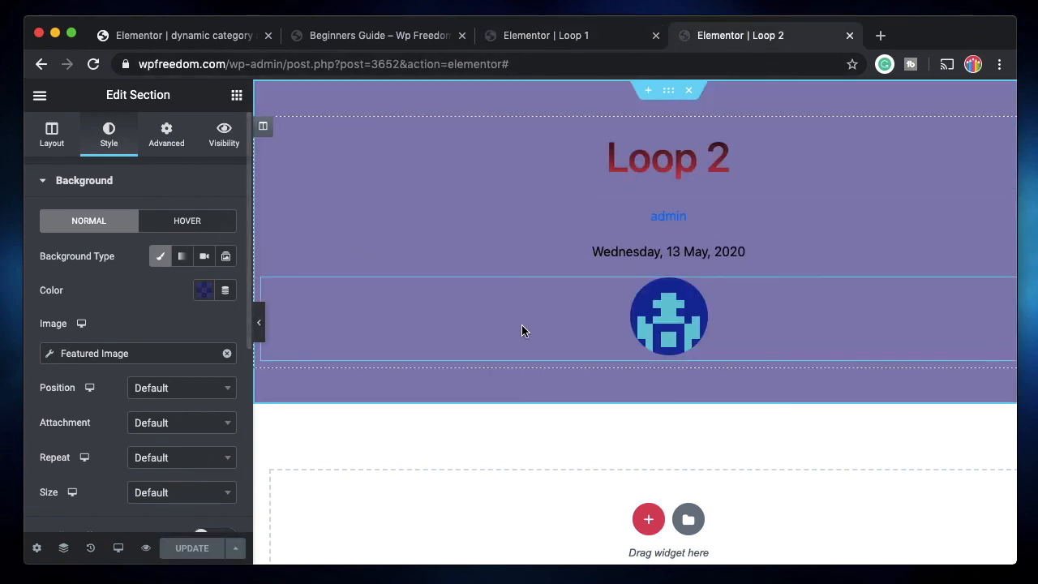
Page back and forth through the three-post carousel on the live category page, and return to the category template's editor.
{"action": "left_click", "coordinate": [392, 36]}
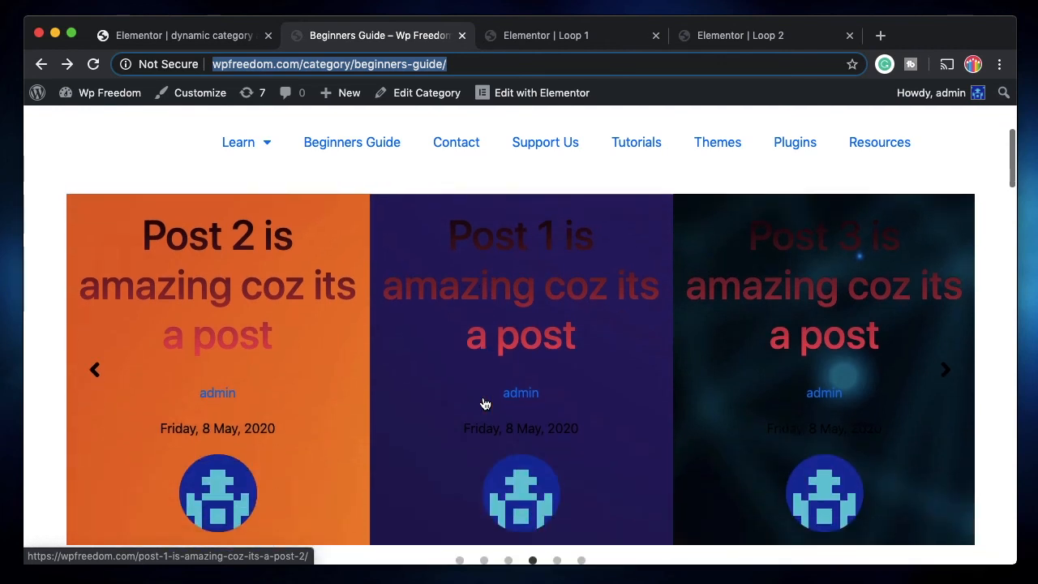
{"action": "left_click", "coordinate": [96, 375]}
{"action": "left_click", "coordinate": [96, 374]}
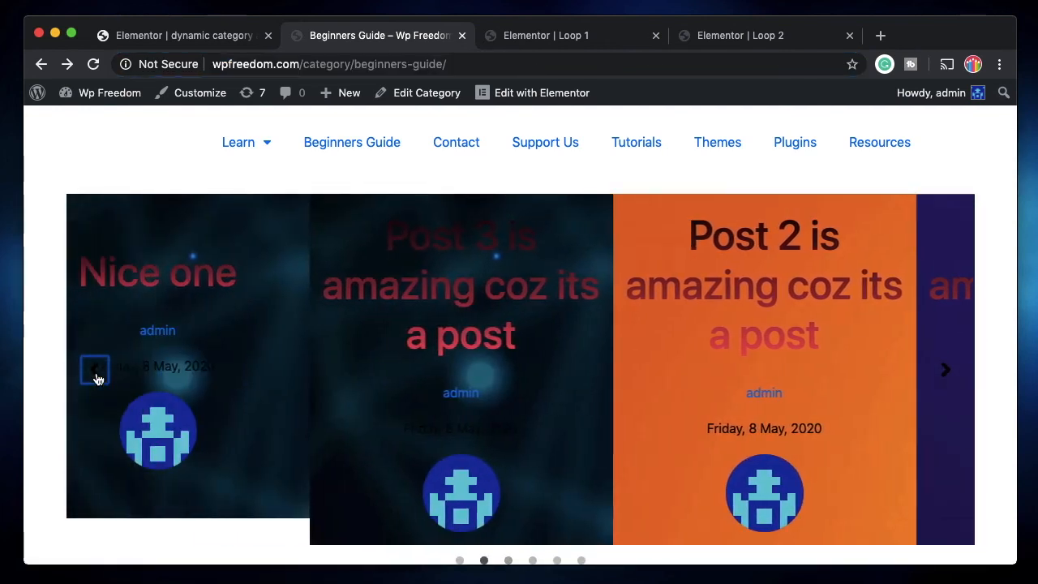
{"action": "left_click", "coordinate": [96, 377]}
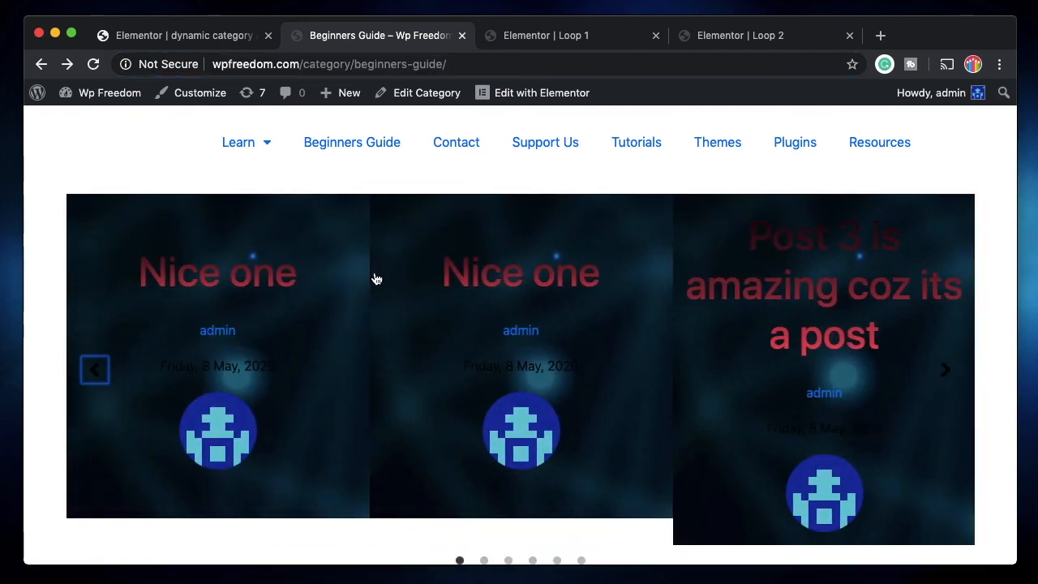
{"action": "left_click", "coordinate": [952, 372]}
{"action": "left_click", "coordinate": [948, 370]}
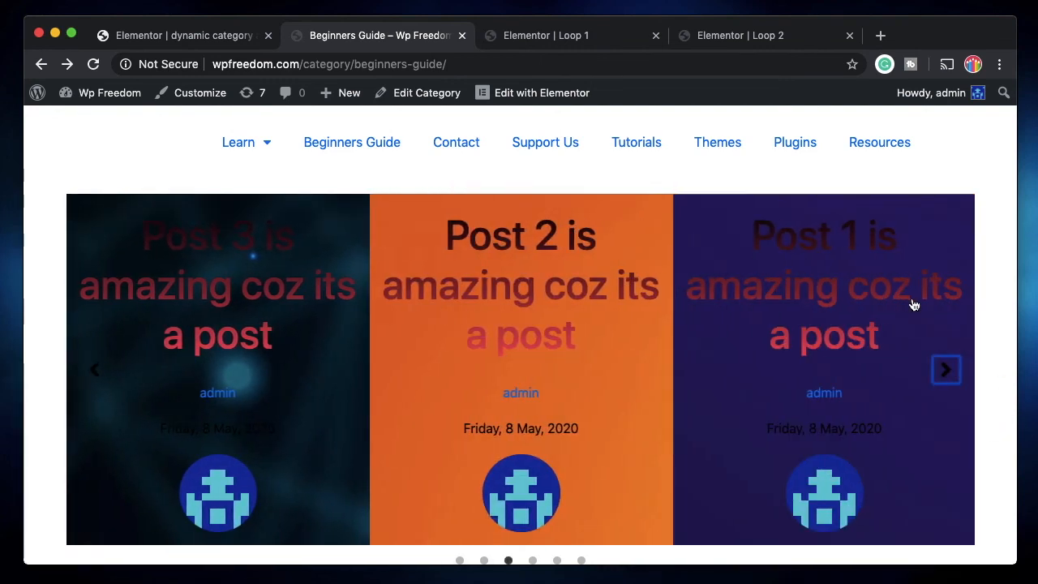
{"action": "left_click", "coordinate": [946, 371]}
{"action": "left_click", "coordinate": [941, 374]}
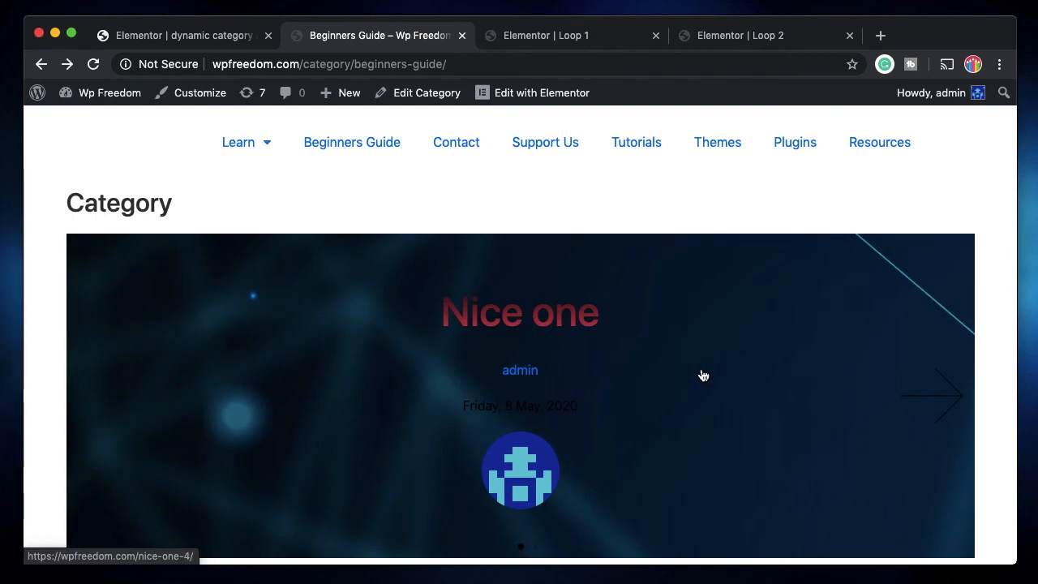
{"action": "left_click", "coordinate": [208, 36]}
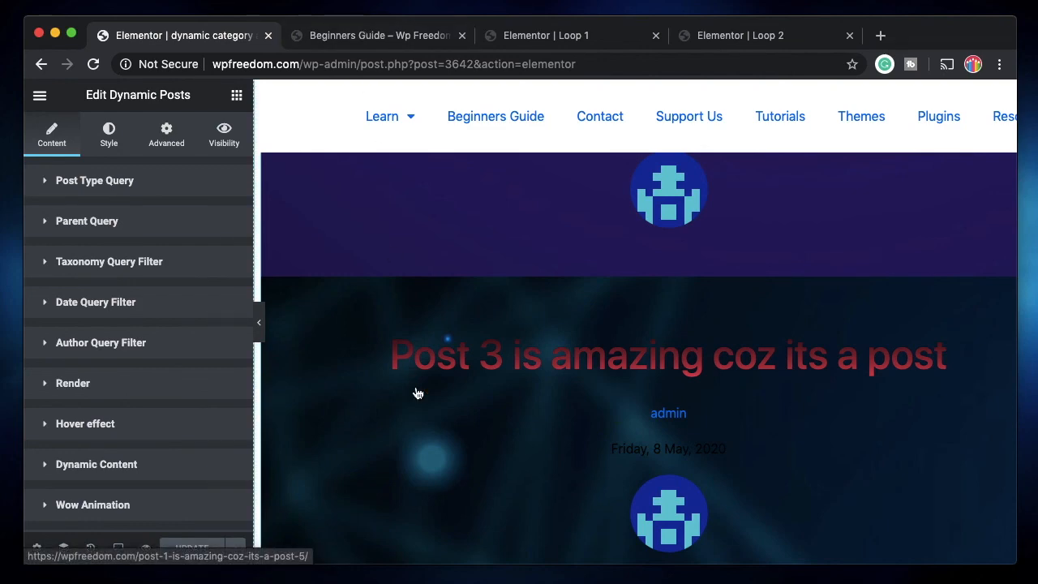
{"action": "scroll", "coordinate": [418, 393], "scroll_direction": "up", "scroll_amount": 5}
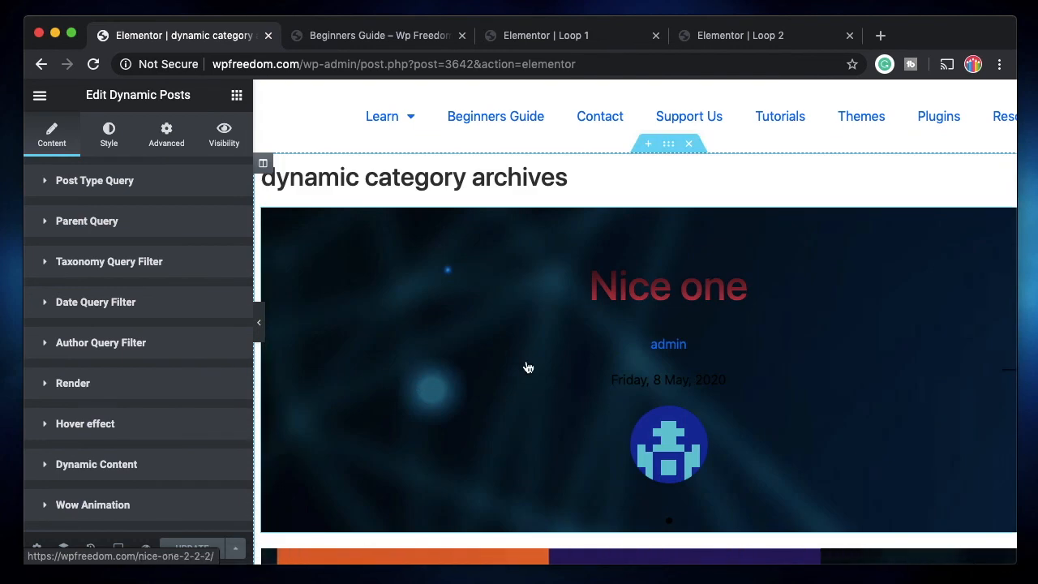